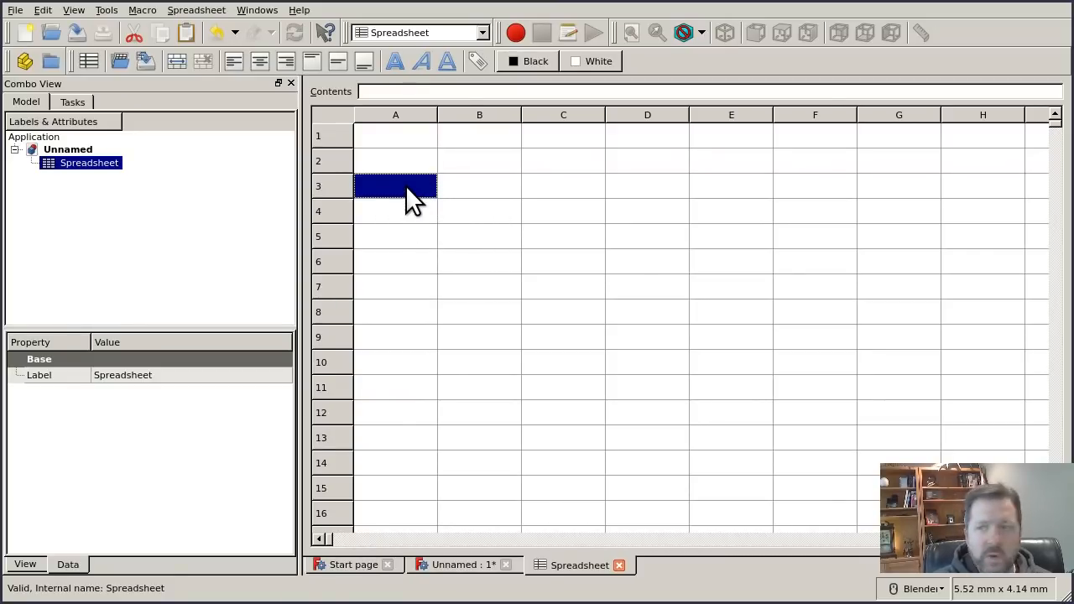
Enter the parameter labels thickness, height, width, depth and tabwidth in cells A3 to A7
{"action": "type", "text": "thick"}
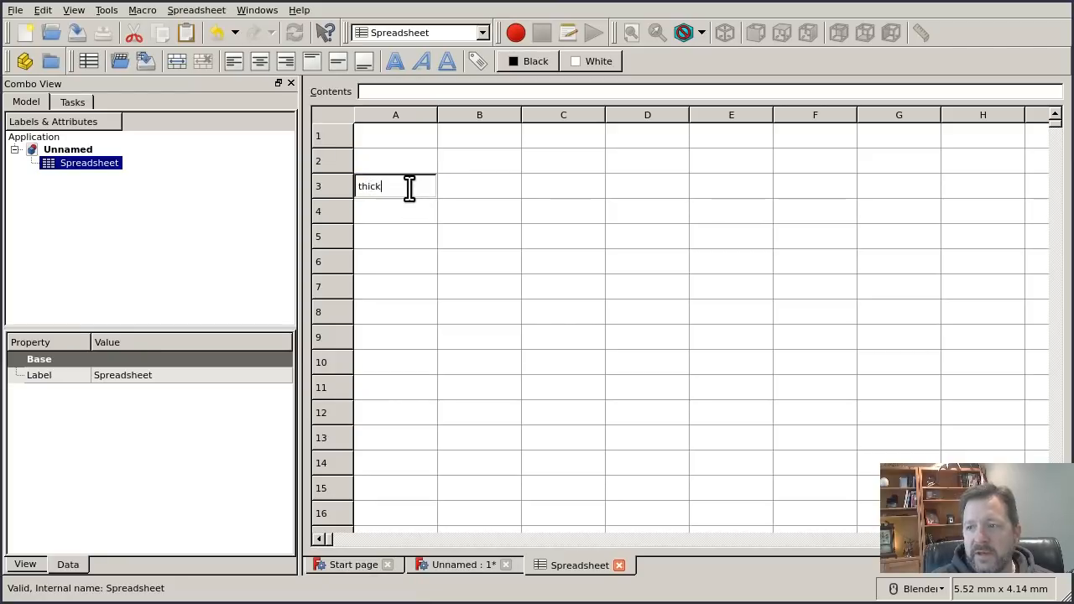
{"action": "type", "text": "ness"}
{"action": "key", "text": "Return"}
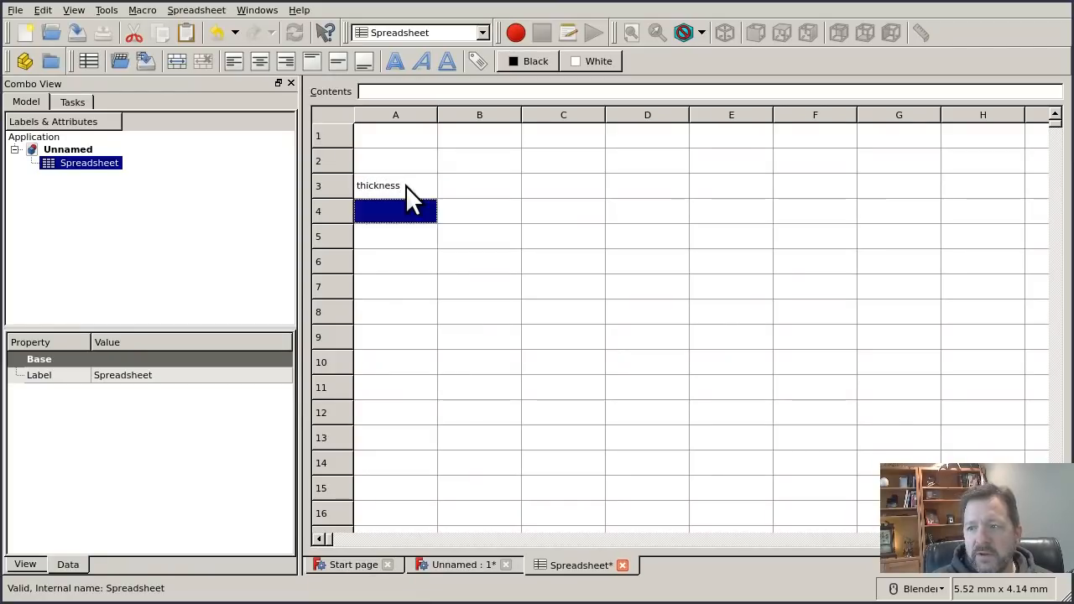
{"action": "type", "text": "height"}
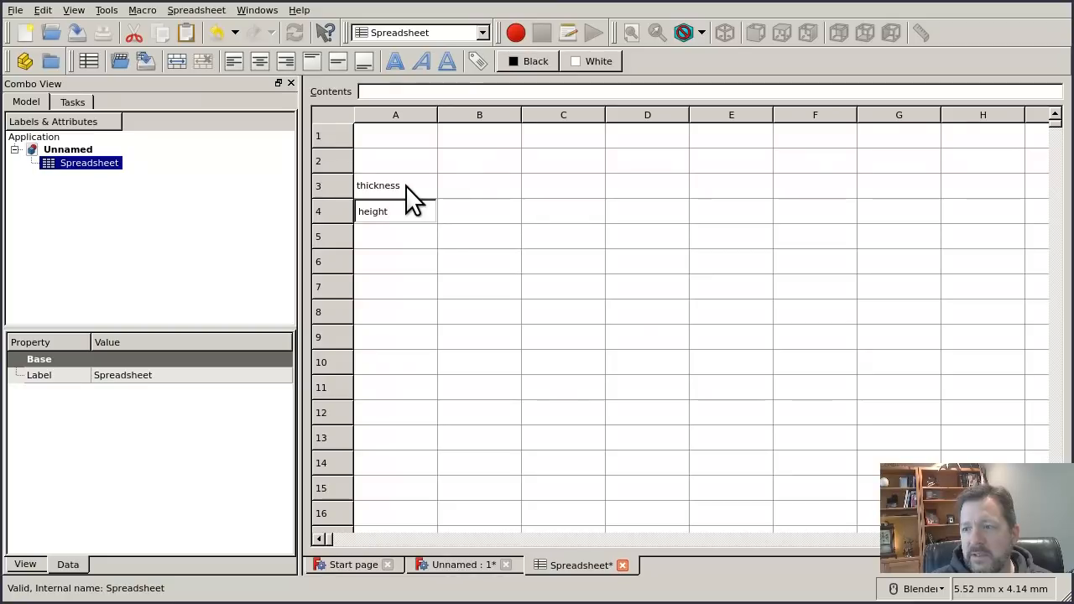
{"action": "key", "text": "Return"}
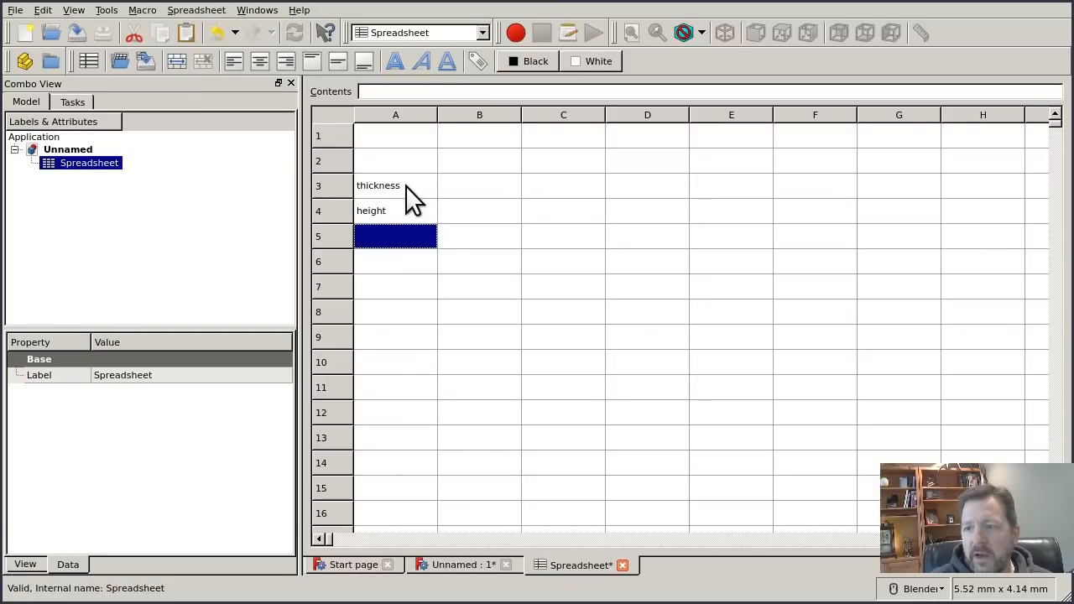
{"action": "type", "text": "width"}
{"action": "key", "text": "Return"}
{"action": "type", "text": "d"}
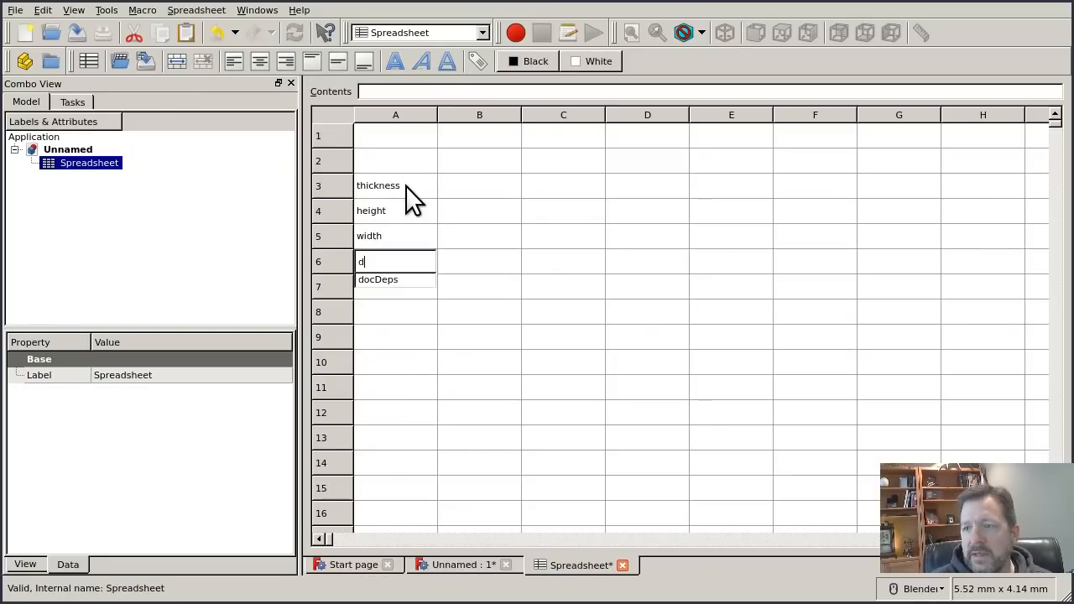
{"action": "type", "text": "epth"}
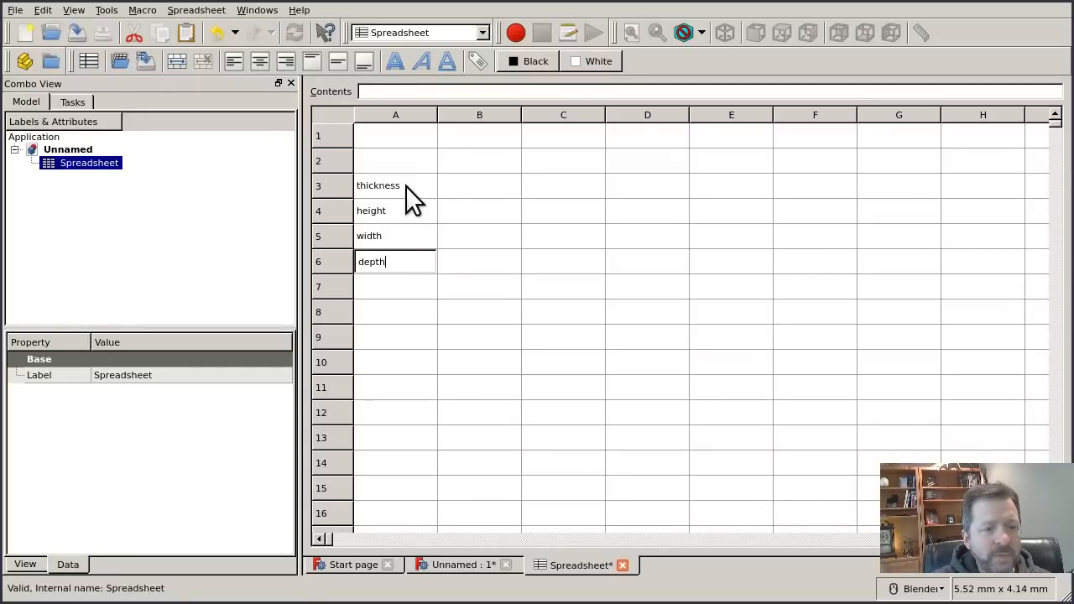
{"action": "key", "text": "Return"}
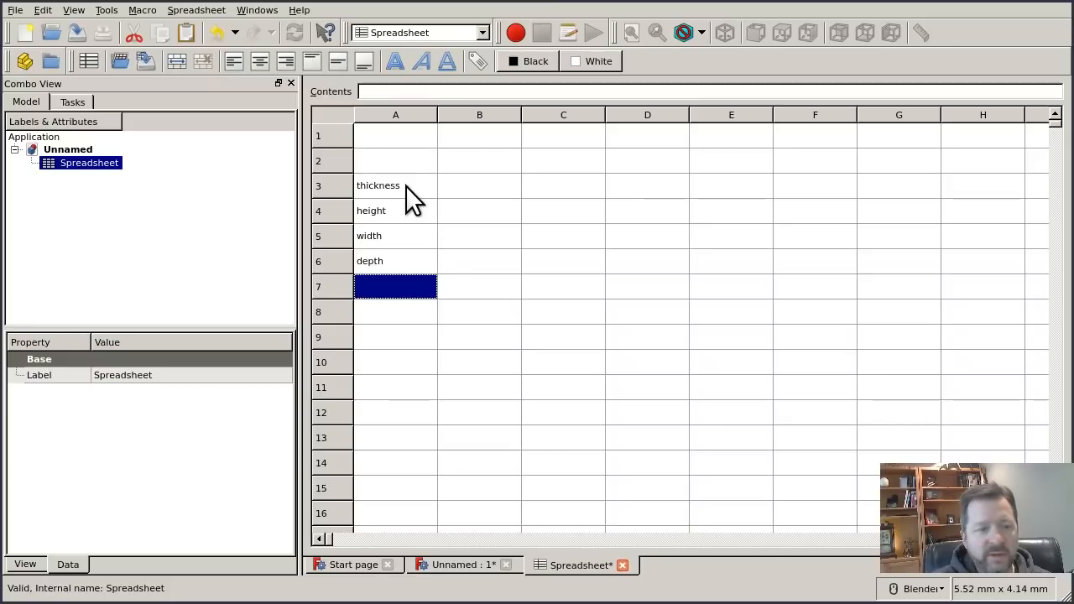
{"action": "type", "text": "ta"}
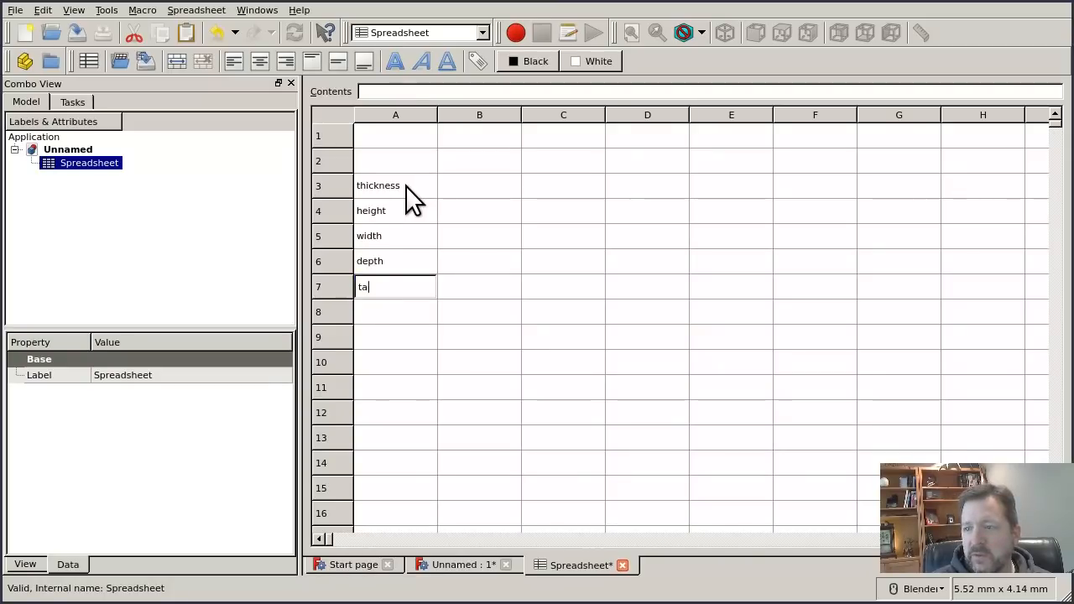
{"action": "type", "text": "bwidth"}
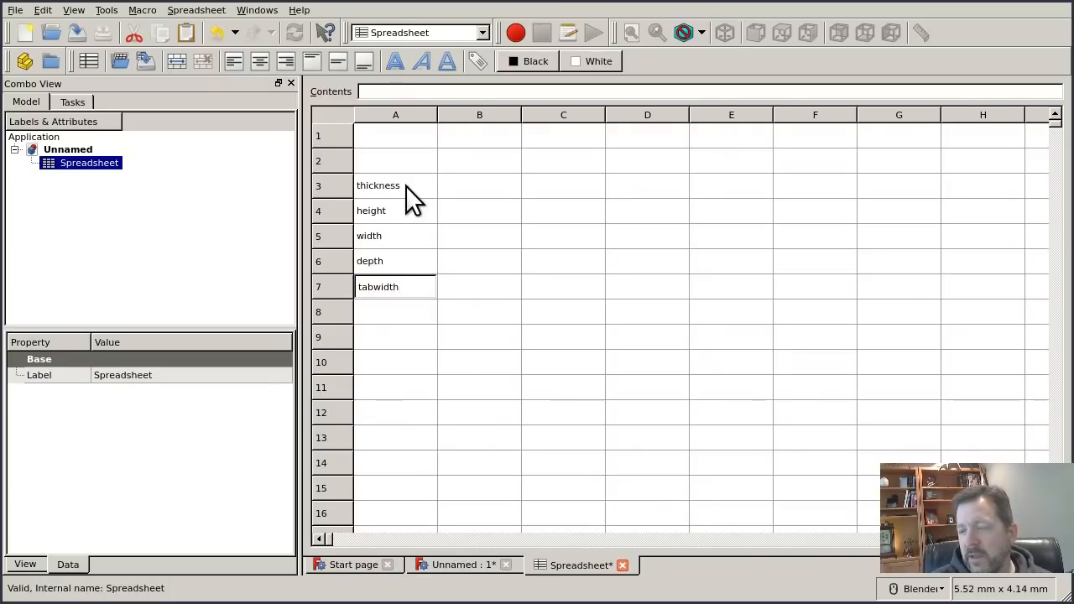
{"action": "key", "text": "Return"}
Enter the values 3, 220, 70, 85 and 15 in cells B3 to B7 beside their labels
{"action": "key", "text": "Right"}
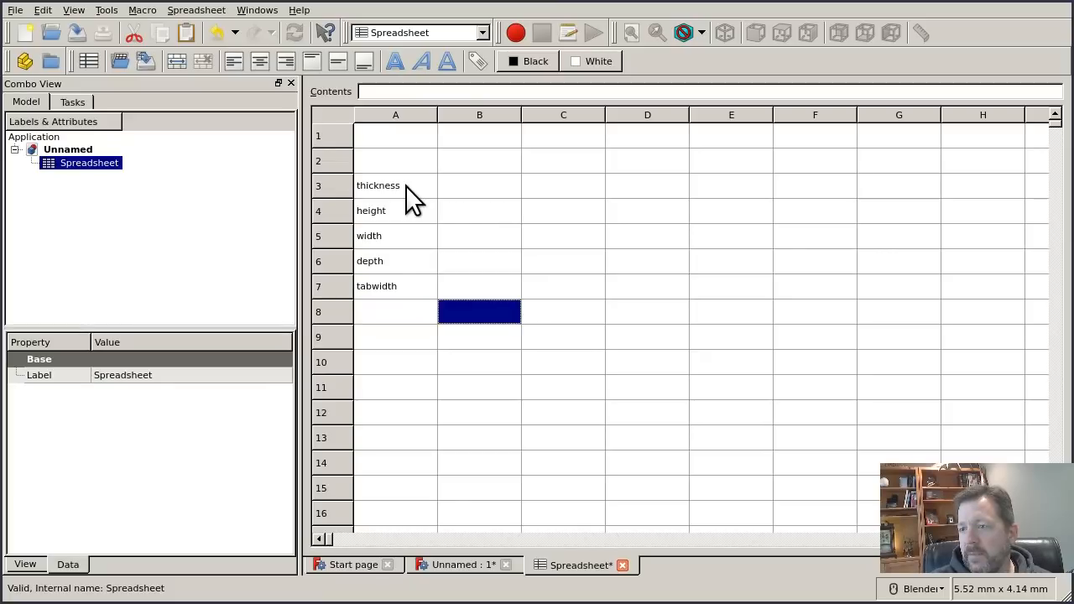
{"action": "key", "text": "Up"}
{"action": "key", "text": "Up"}
{"action": "key", "text": "Up"}
{"action": "key", "text": "Up"}
{"action": "key", "text": "Up"}
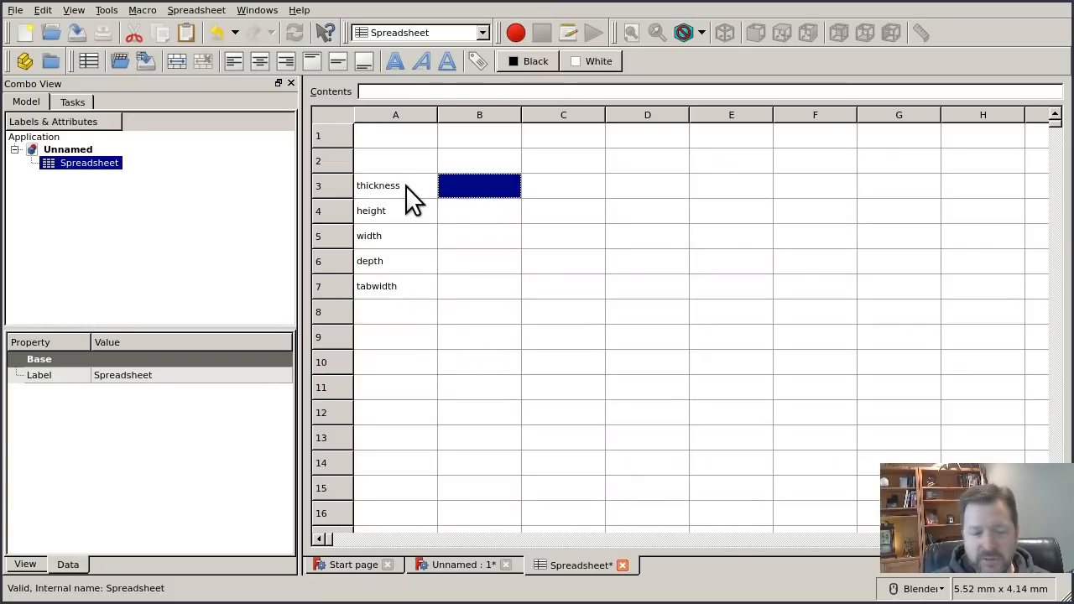
{"action": "type", "text": "3"}
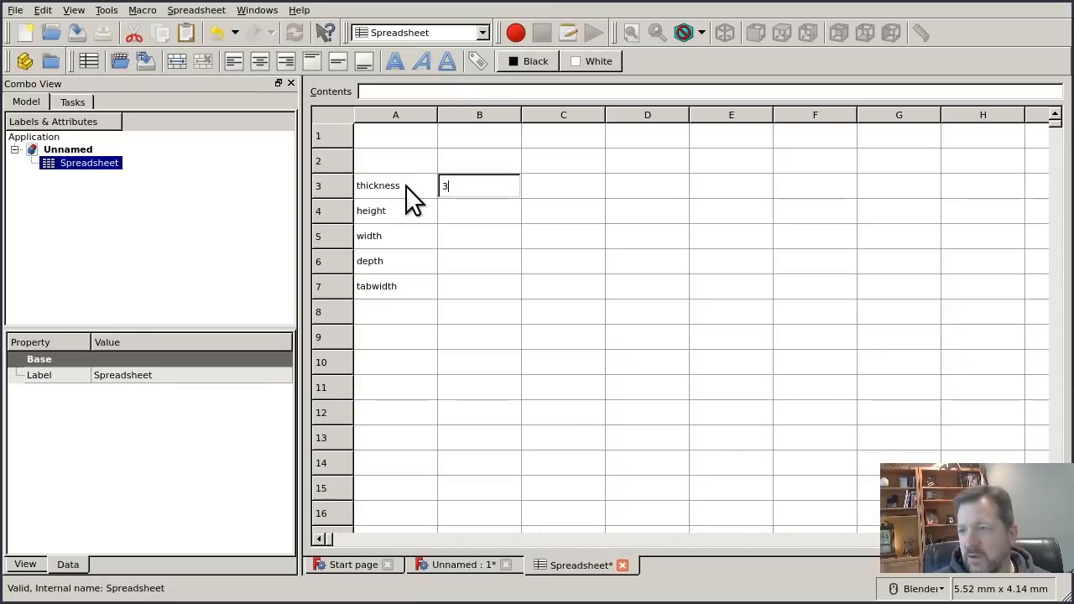
{"action": "key", "text": "Return"}
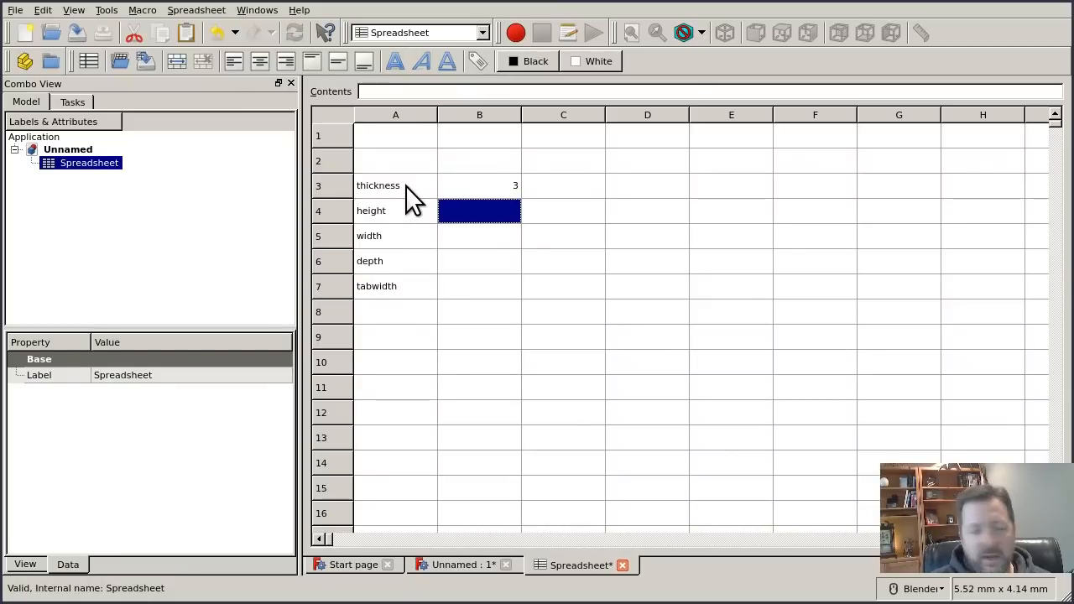
{"action": "type", "text": "220"}
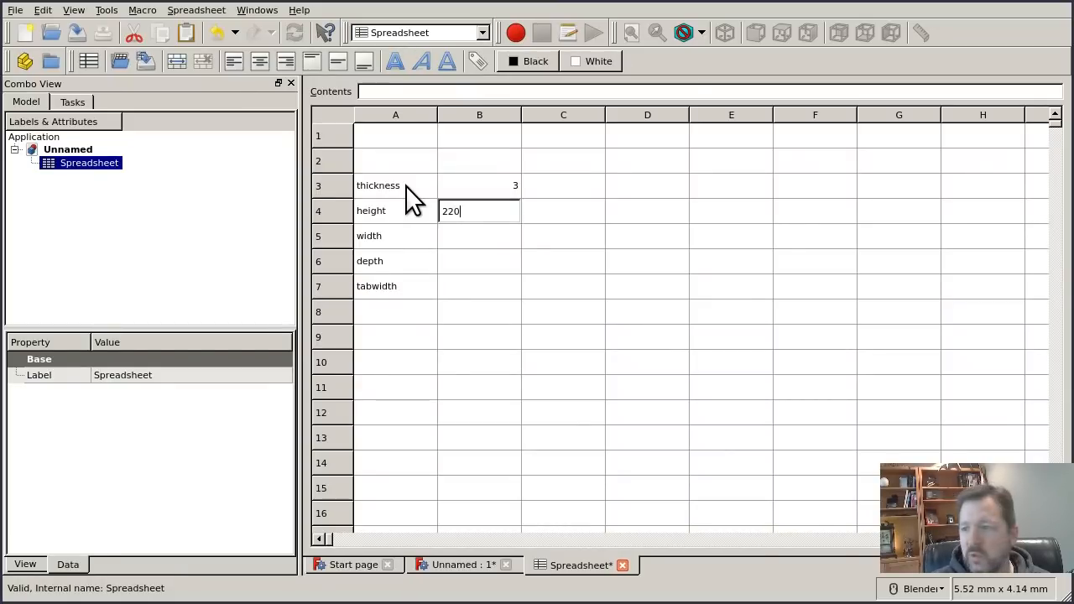
{"action": "key", "text": "Return"}
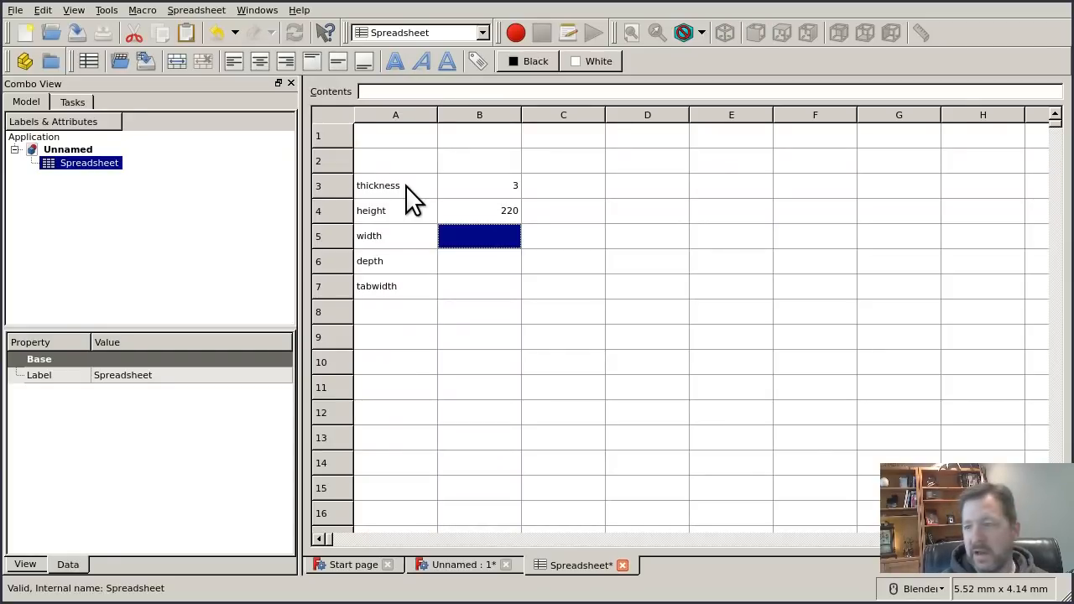
{"action": "type", "text": "70"}
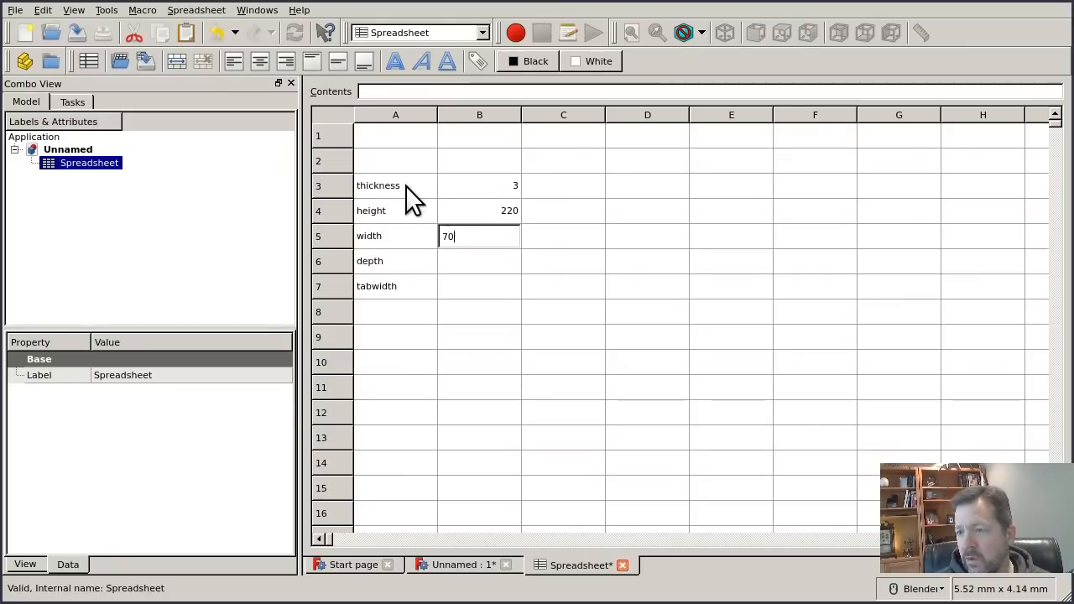
{"action": "key", "text": "Return"}
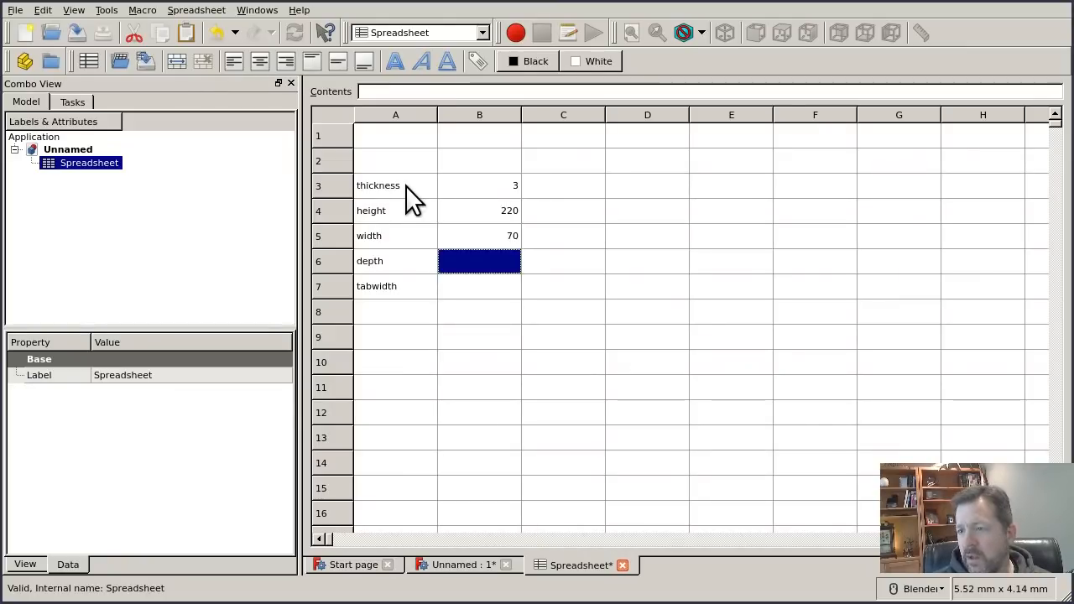
{"action": "type", "text": "85"}
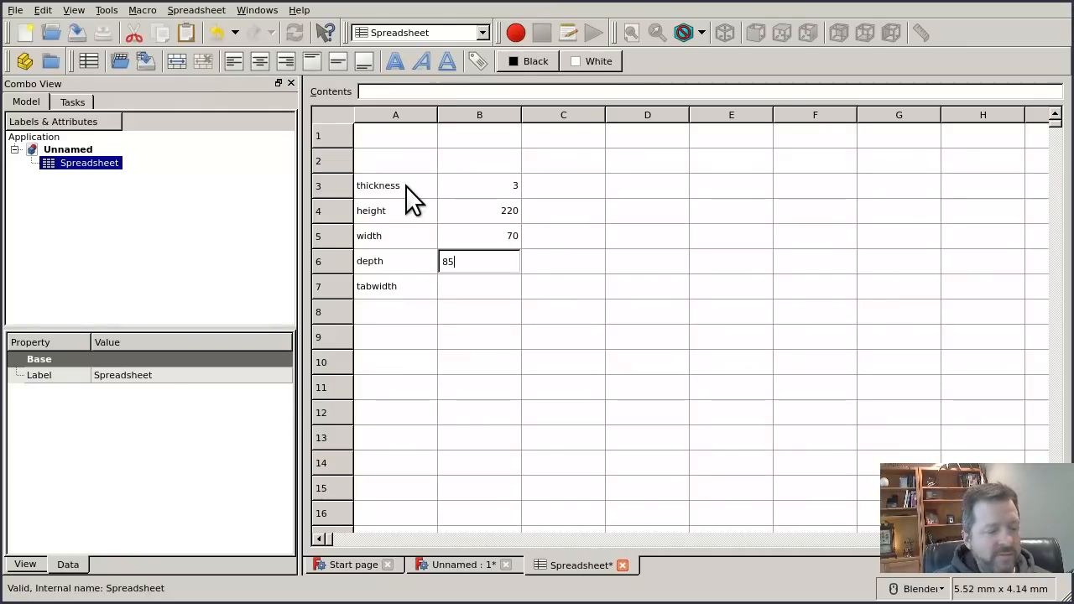
{"action": "key", "text": "Return"}
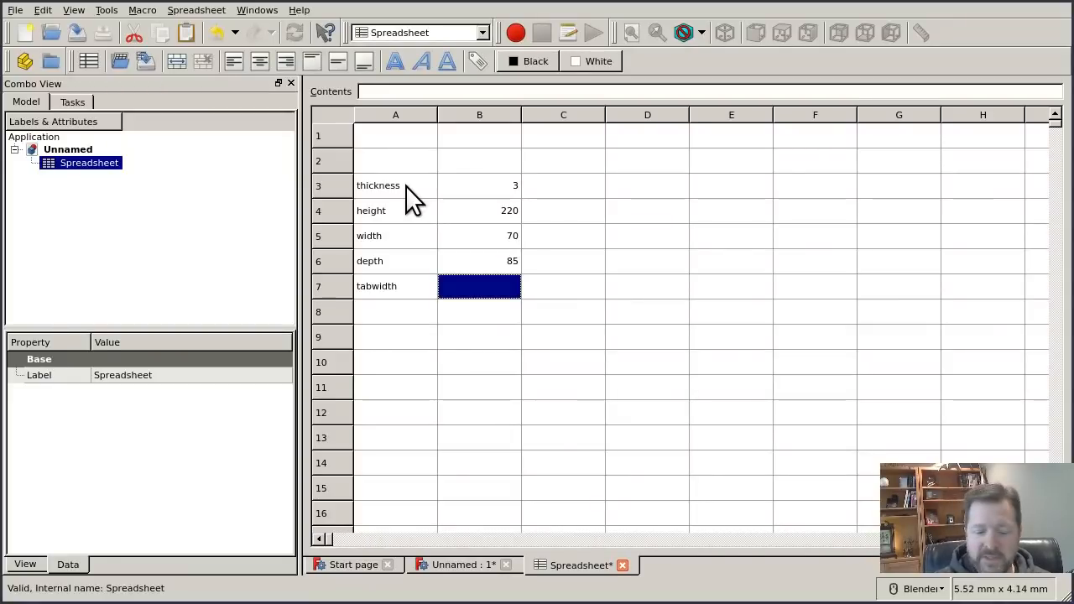
{"action": "type", "text": "15"}
{"action": "key", "text": "Return"}
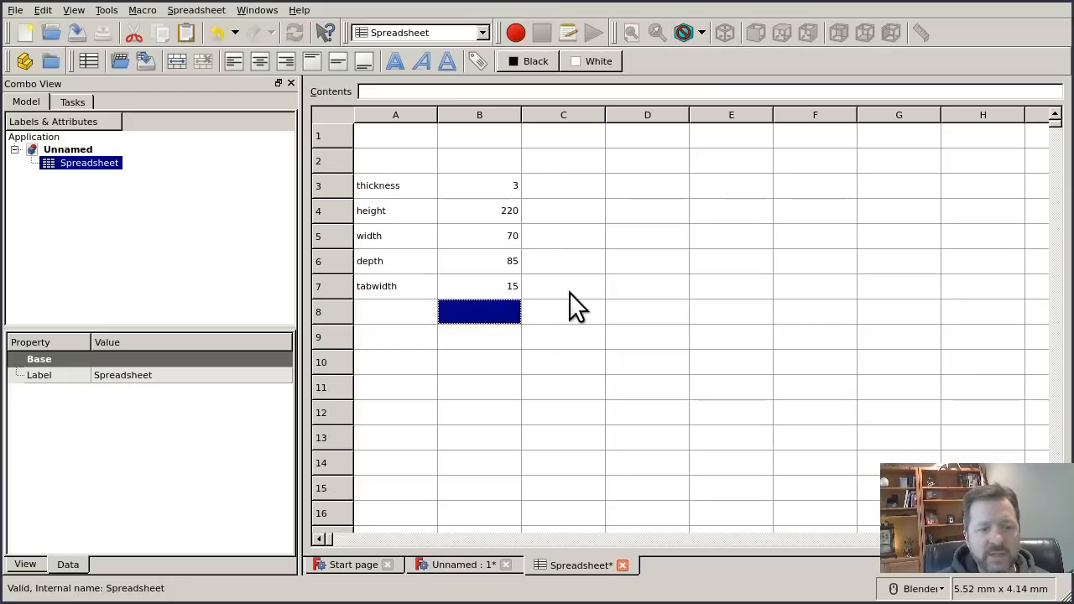
Give the thickness value cell B3 the alias thickness and the display unit mm
{"action": "left_click", "coordinate": [494, 193]}
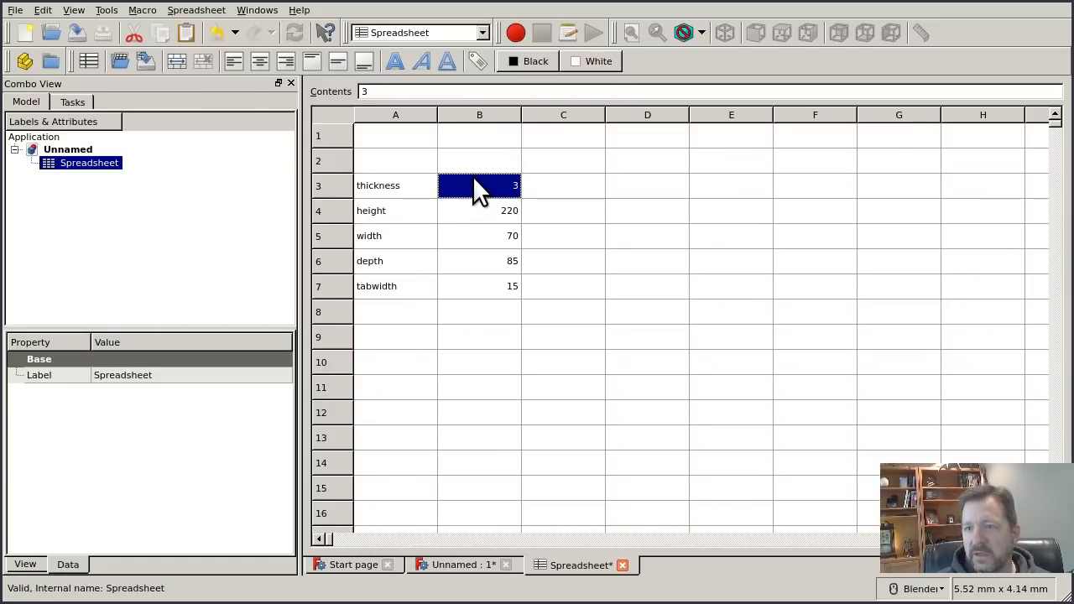
{"action": "left_click", "coordinate": [457, 229]}
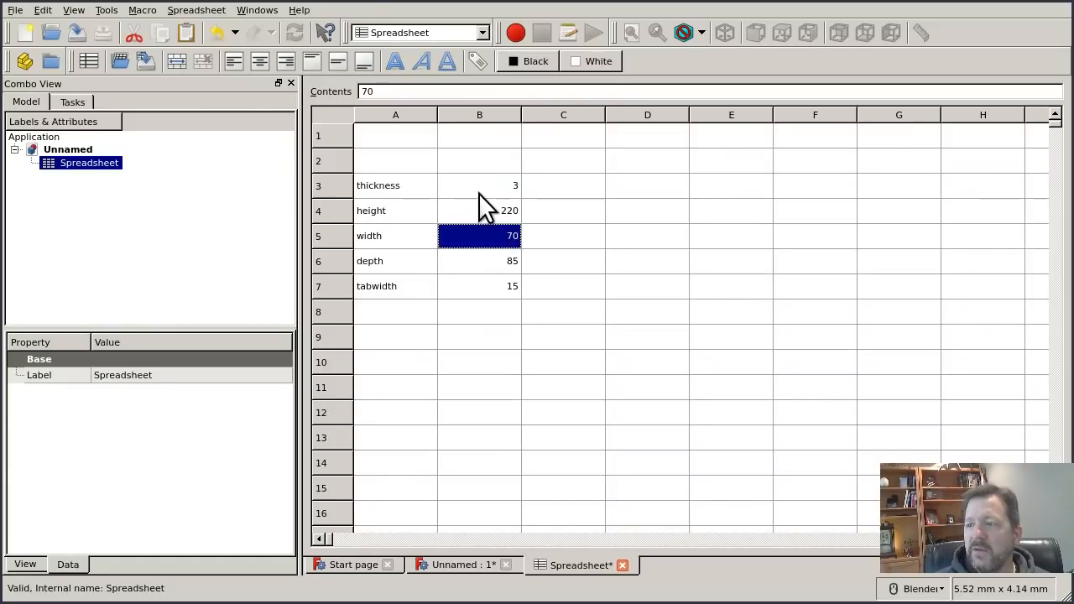
{"action": "left_click", "coordinate": [480, 188]}
{"action": "right_click", "coordinate": [481, 189]}
{"action": "left_click", "coordinate": [528, 200]}
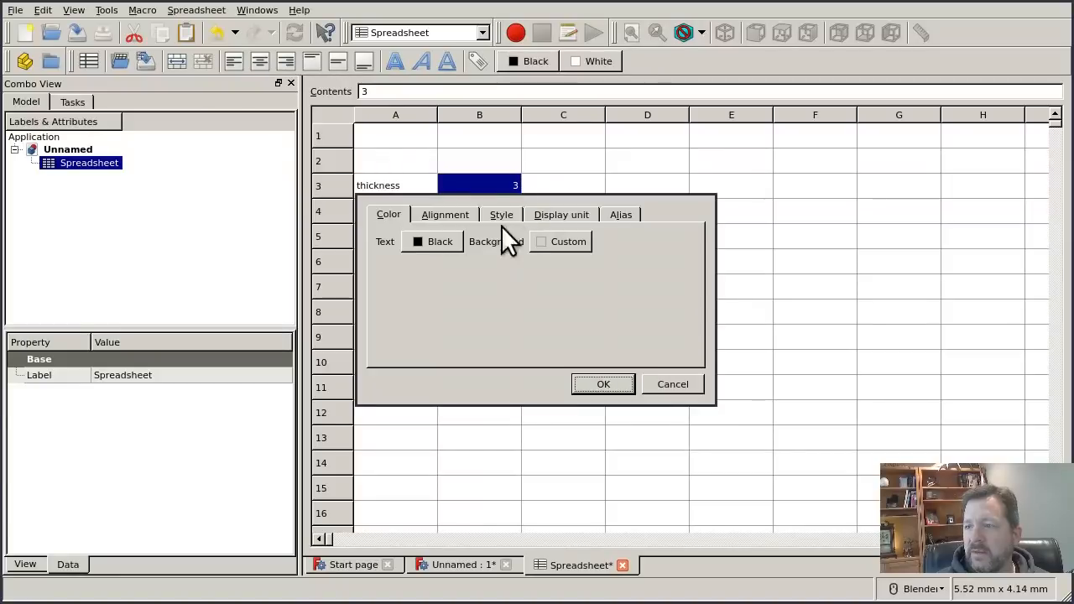
{"action": "left_click", "coordinate": [622, 214]}
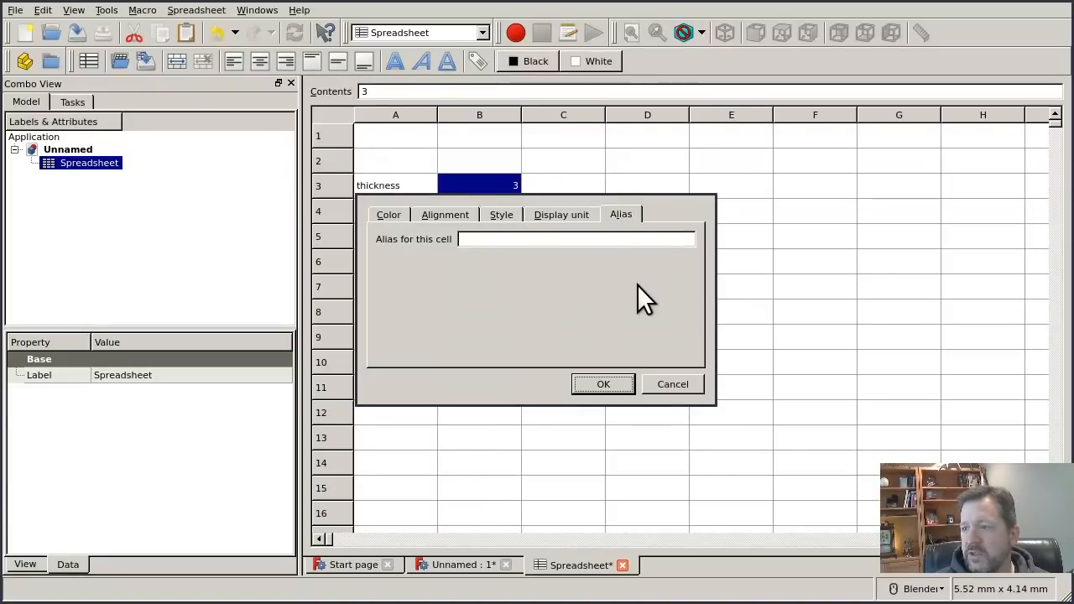
{"action": "left_click", "coordinate": [532, 239]}
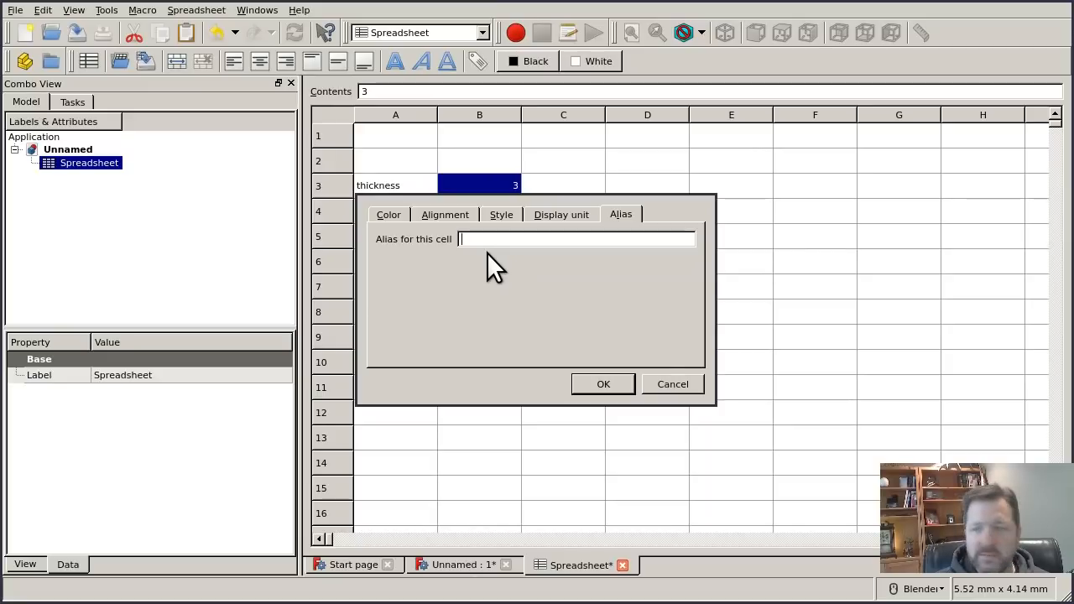
{"action": "type", "text": "thickness"}
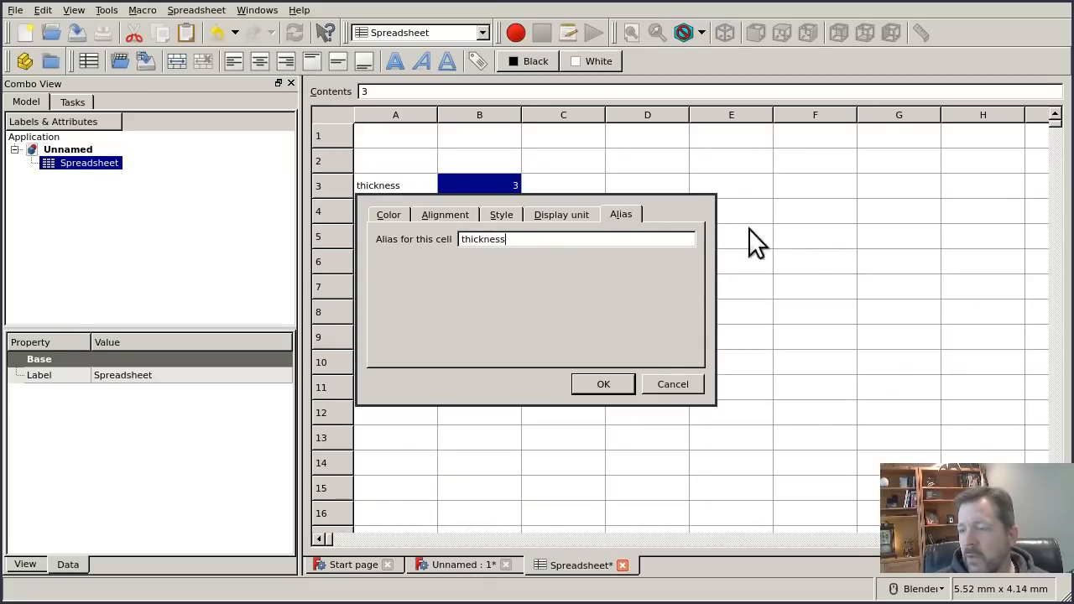
{"action": "left_click", "coordinate": [561, 215]}
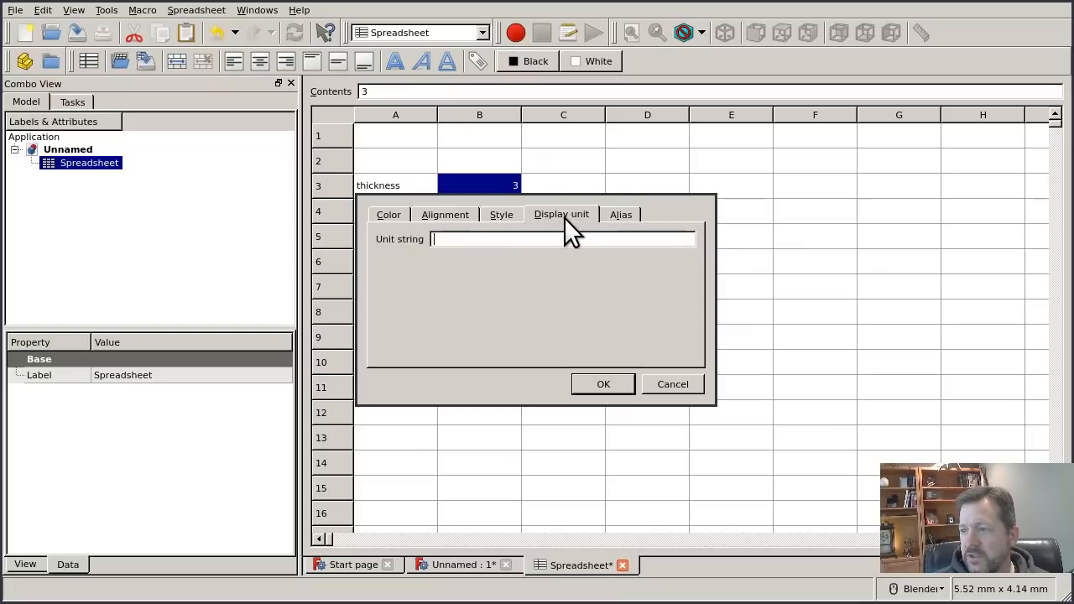
{"action": "left_click", "coordinate": [522, 239]}
{"action": "type", "text": "mm"}
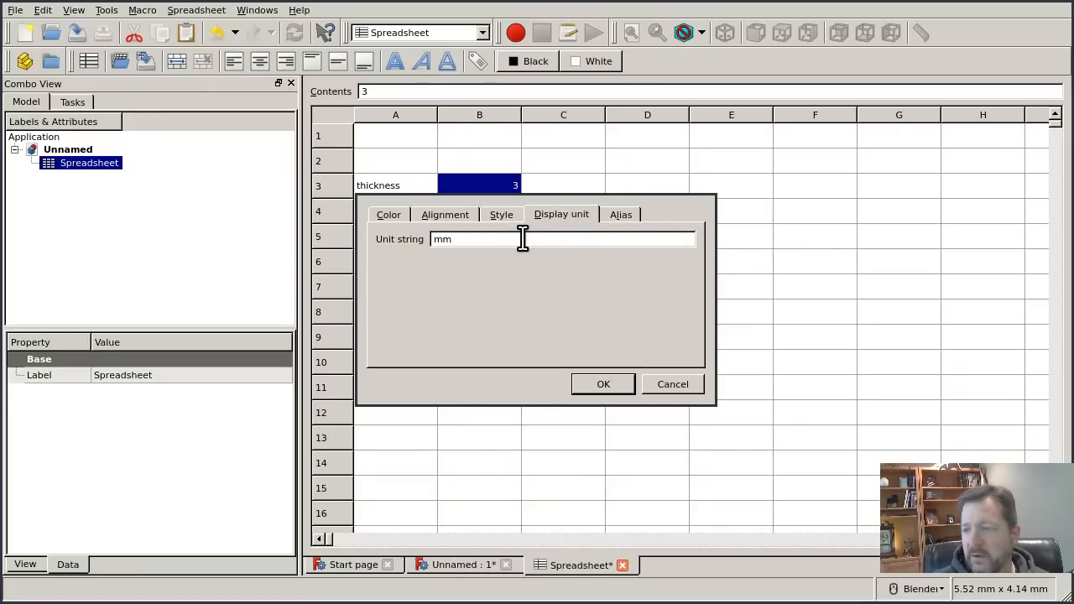
{"action": "left_click", "coordinate": [608, 384]}
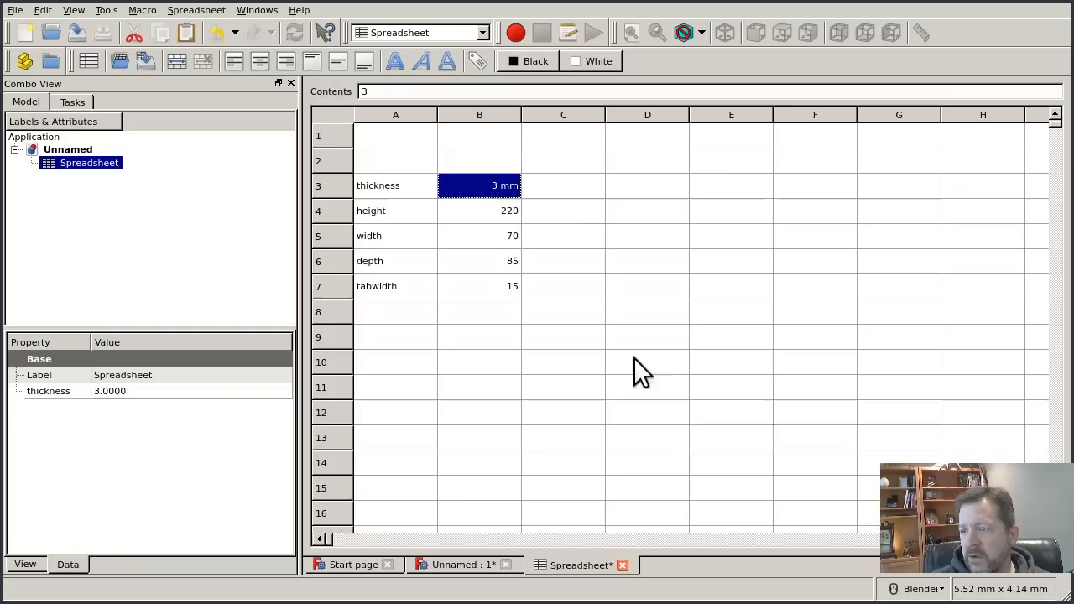
Give cells B4 to B7 the aliases height, width, depth and tabwidth, each with the display unit mm
{"action": "left_click", "coordinate": [489, 211]}
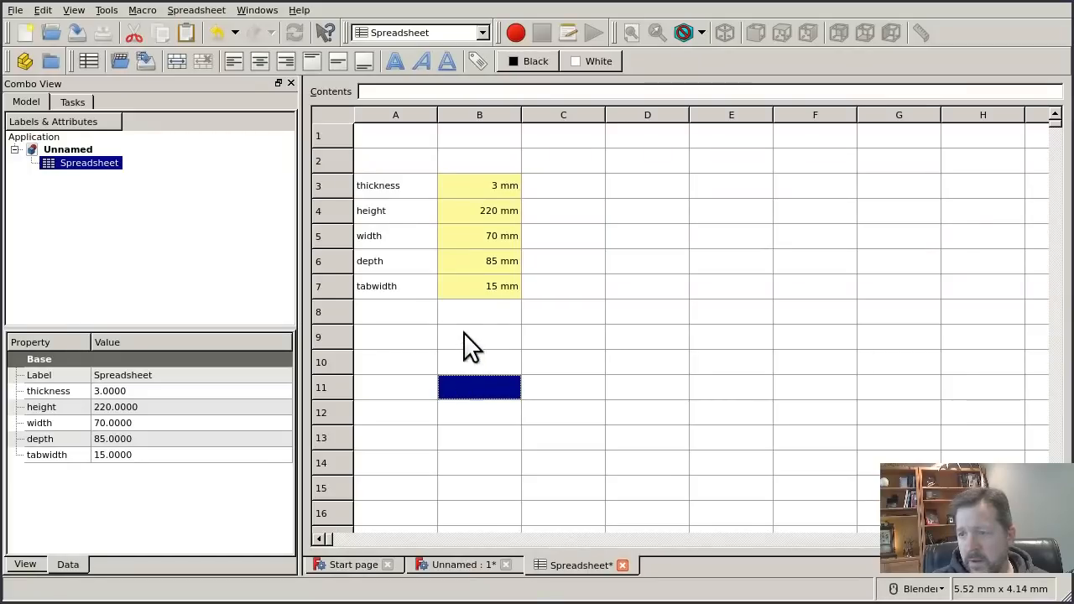
{"action": "left_click", "coordinate": [484, 317]}
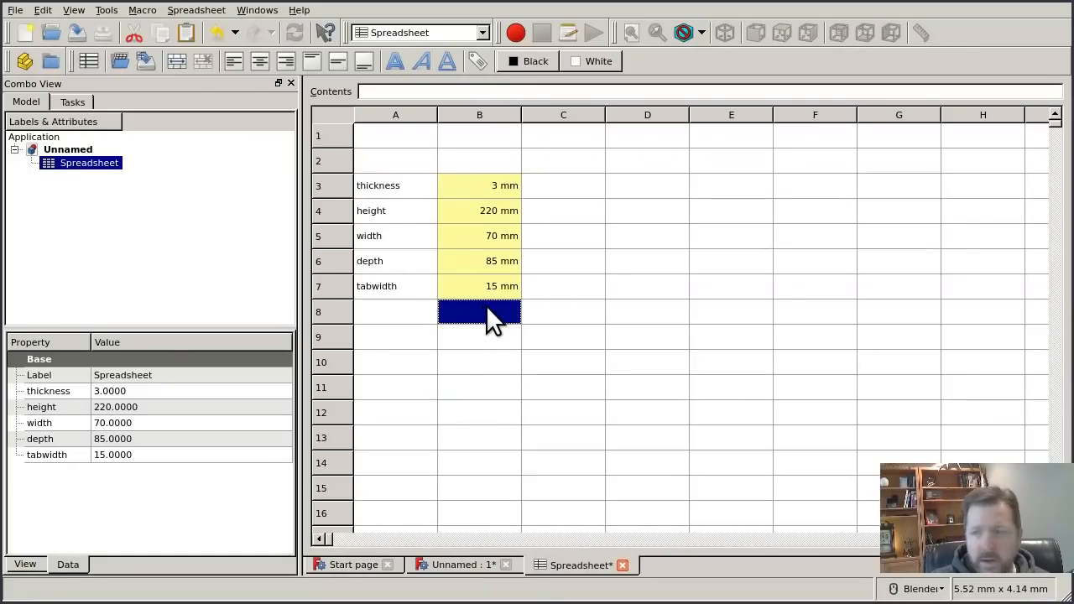
{"action": "left_click", "coordinate": [493, 329]}
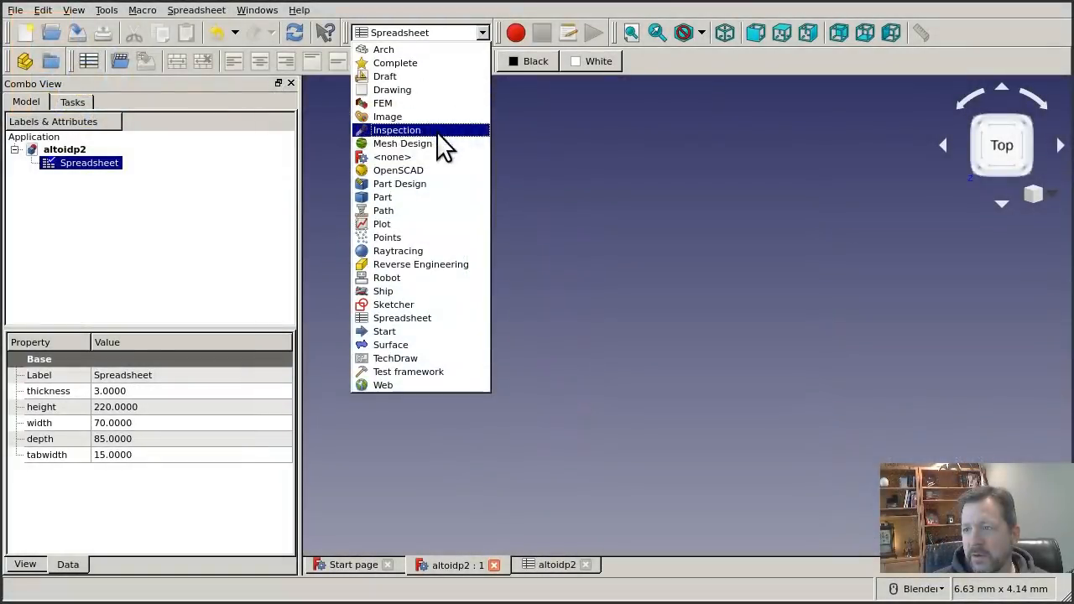
Switch to the Part Design workbench, create a new body and start a sketch on its XY plane
{"action": "left_click", "coordinate": [440, 182]}
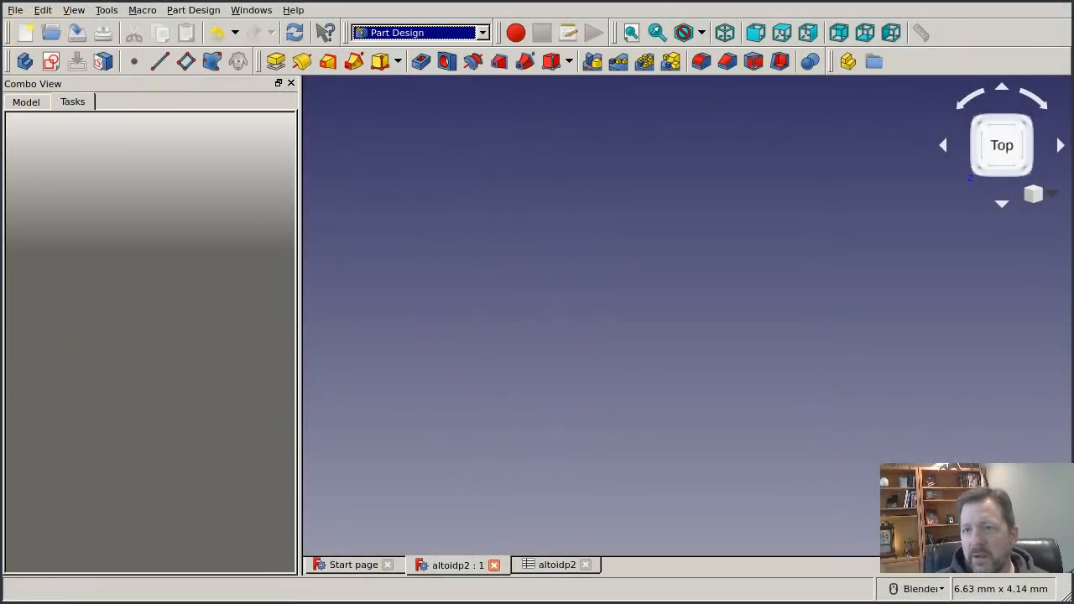
{"action": "left_click", "coordinate": [24, 62]}
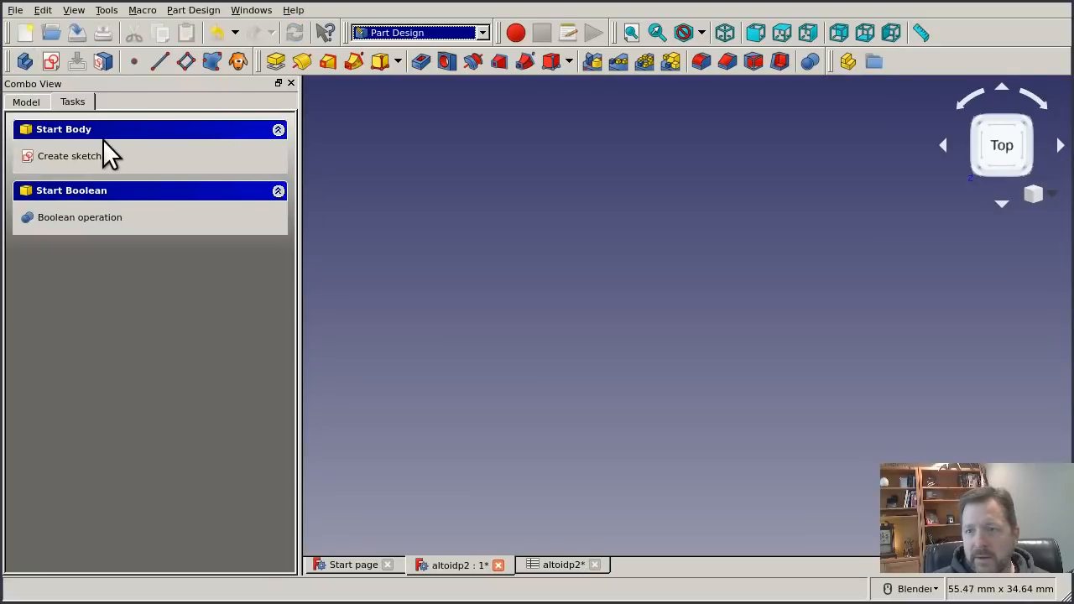
{"action": "left_click", "coordinate": [79, 156]}
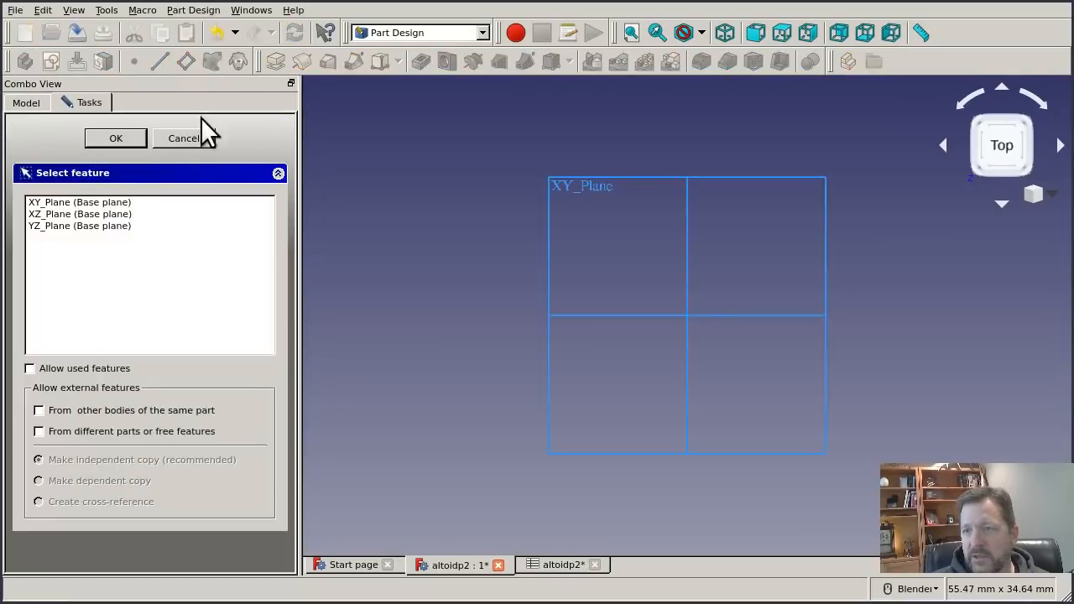
{"action": "left_click", "coordinate": [78, 202]}
{"action": "left_click", "coordinate": [119, 143]}
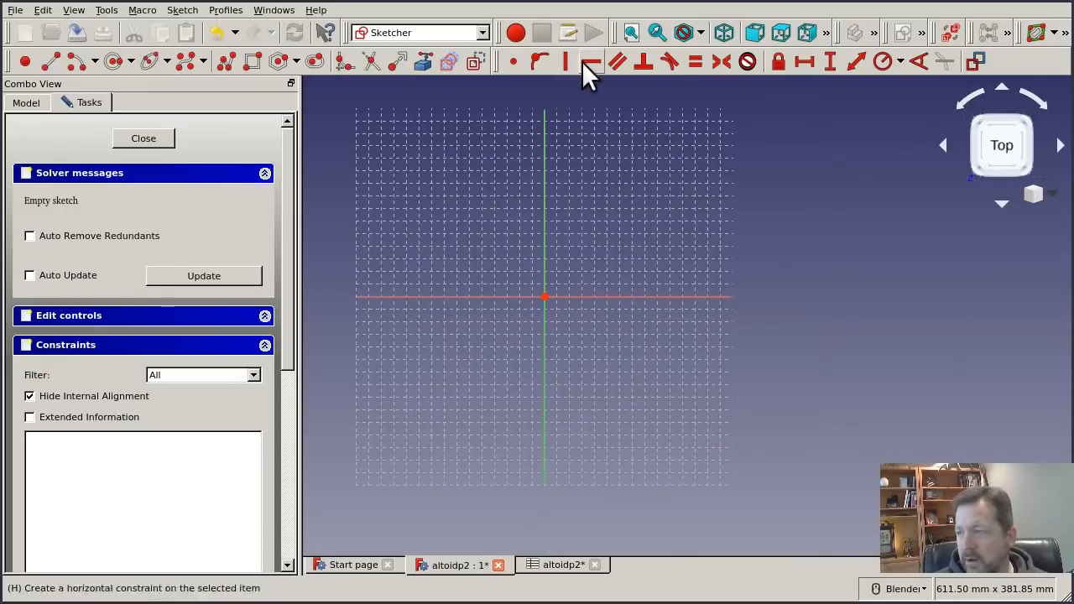
Sketch an upright rectangle enclosing the origin, taller than it is wide
{"action": "left_click", "coordinate": [252, 61]}
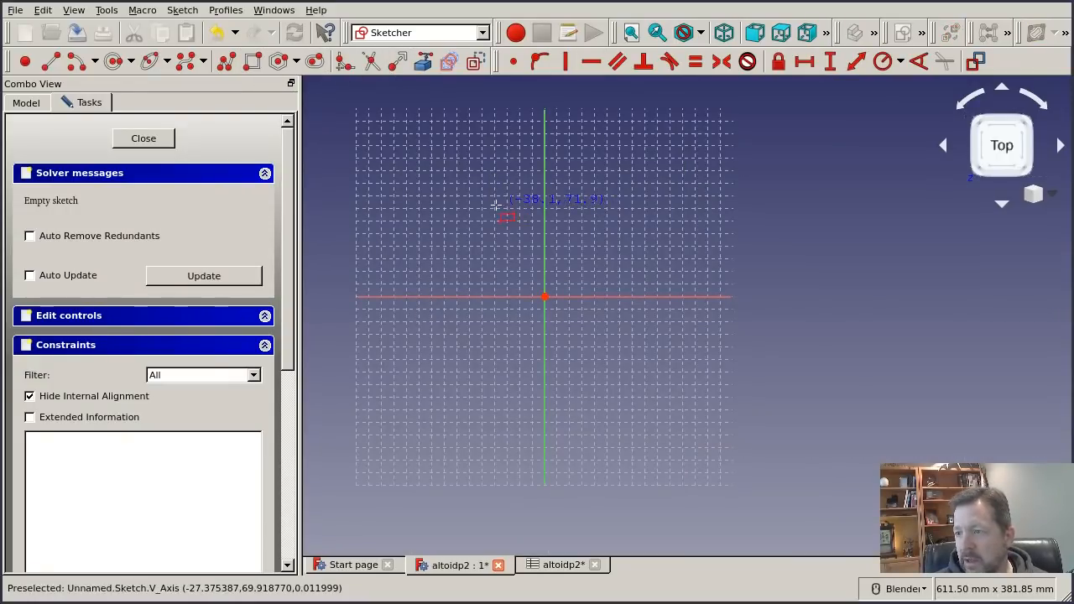
{"action": "left_click", "coordinate": [495, 198]}
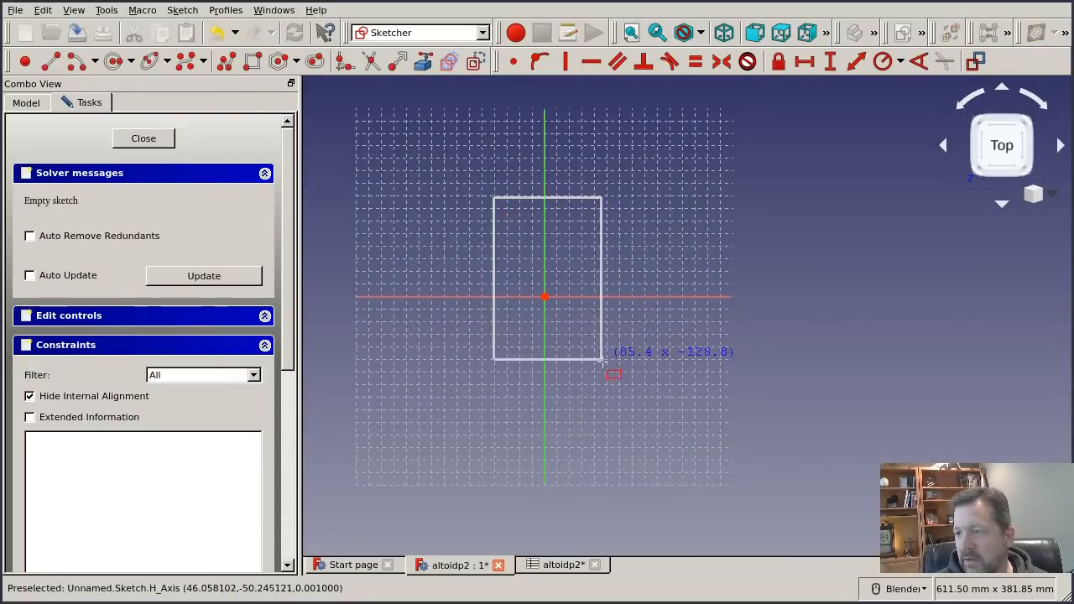
{"action": "left_click", "coordinate": [586, 404]}
{"action": "key", "text": "Escape"}
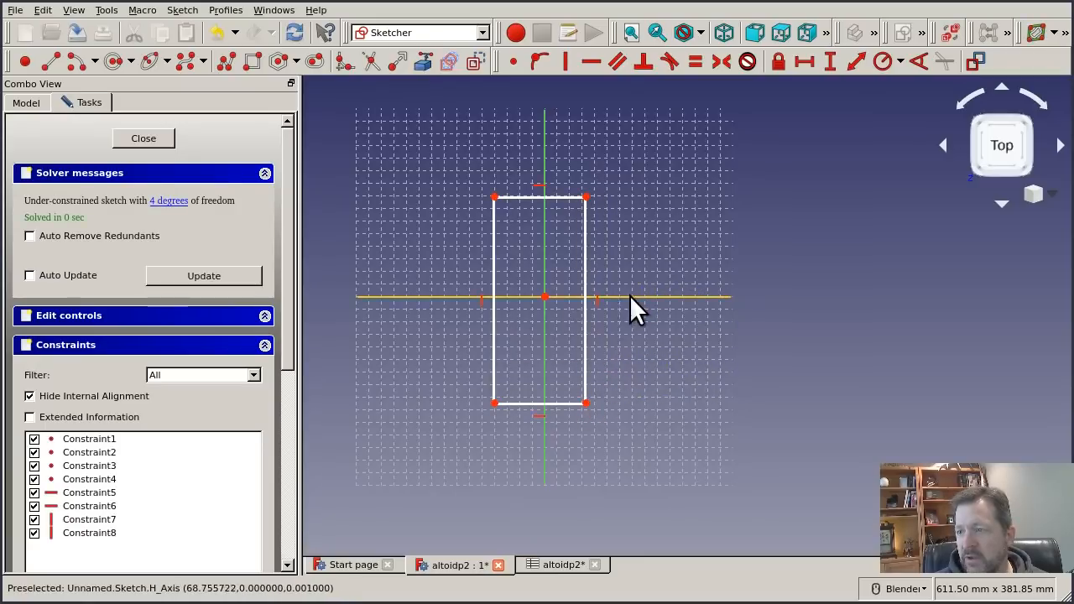
Constrain the rectangle's upper-right and lower-left corners symmetric about the origin, and pull its top and right edges slightly outward
{"action": "left_click", "coordinate": [587, 197]}
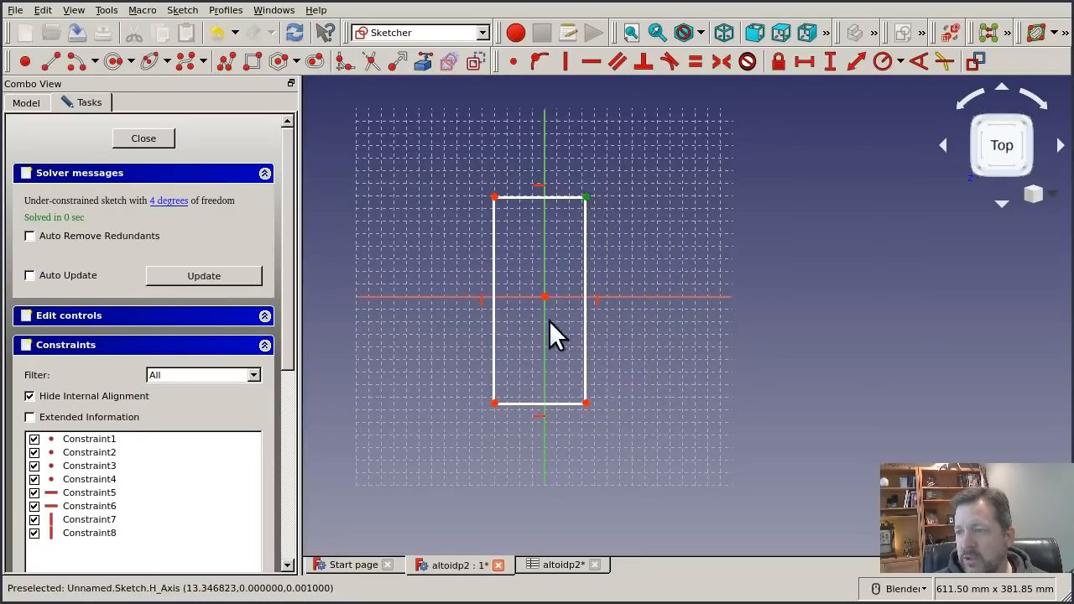
{"action": "left_click", "coordinate": [493, 403]}
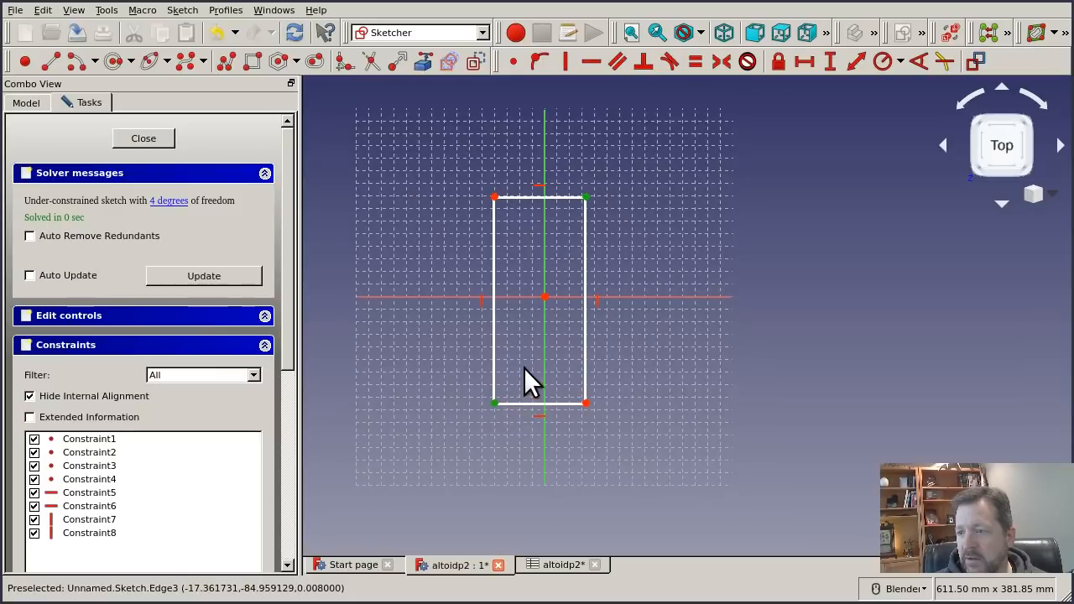
{"action": "left_click", "coordinate": [544, 298]}
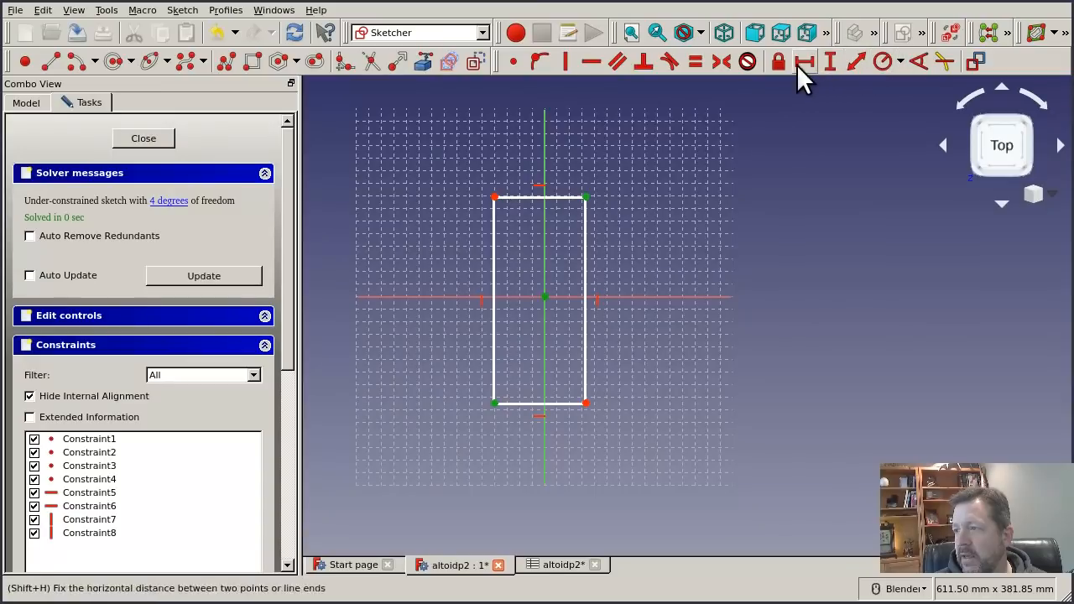
{"action": "left_click", "coordinate": [721, 62]}
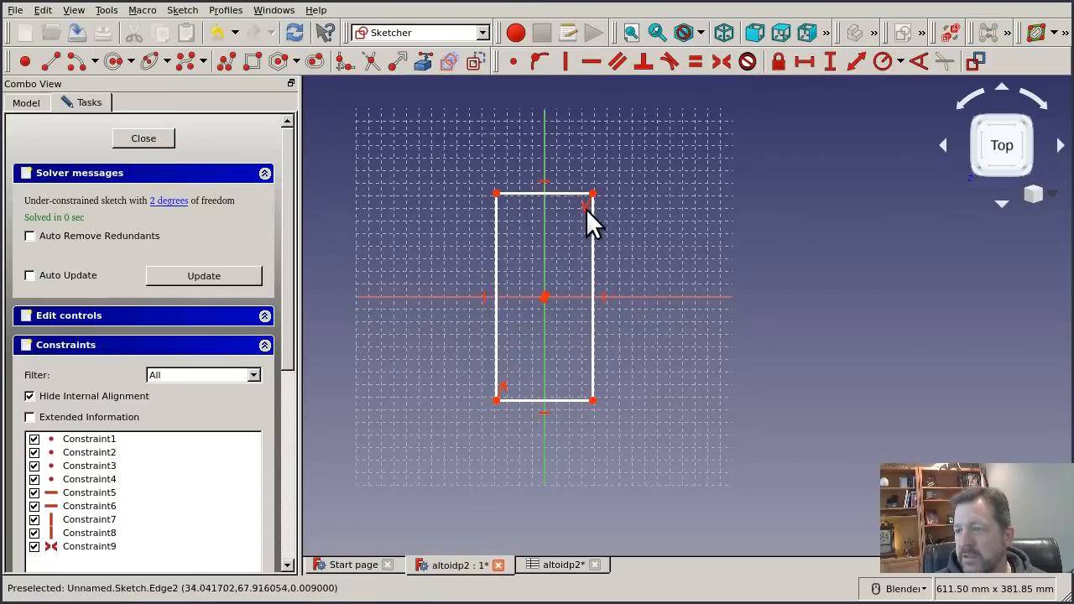
{"action": "mouse_move", "coordinate": [561, 194]}
{"action": "left_mouse_down"}
{"action": "mouse_move", "coordinate": [562, 215]}
{"action": "mouse_move", "coordinate": [576, 191]}
{"action": "left_mouse_up"}
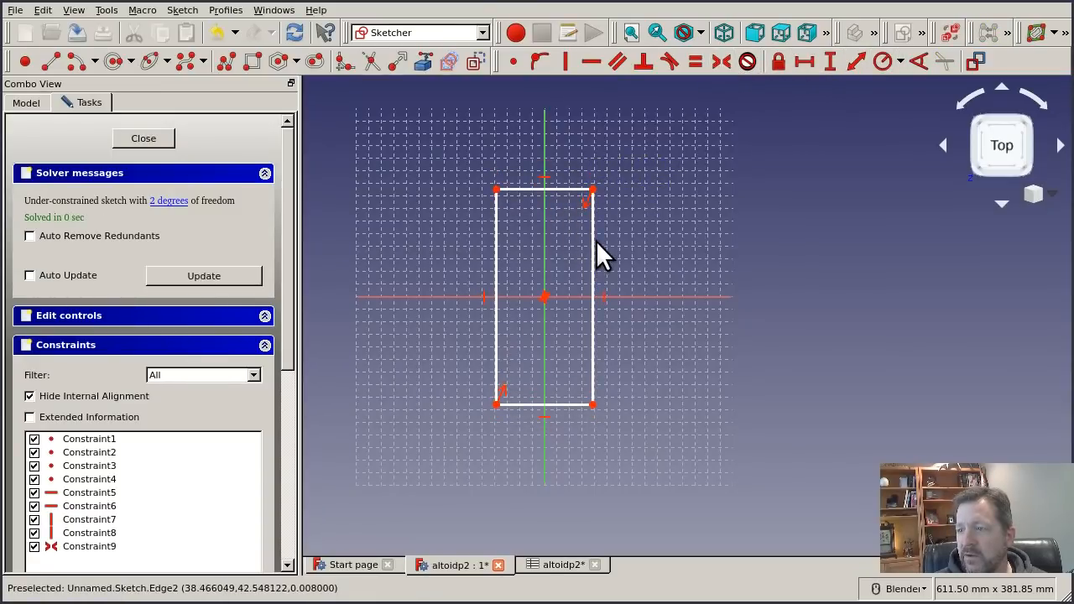
{"action": "left_click_drag", "start_coordinate": [594, 249], "coordinate": [598, 251]}
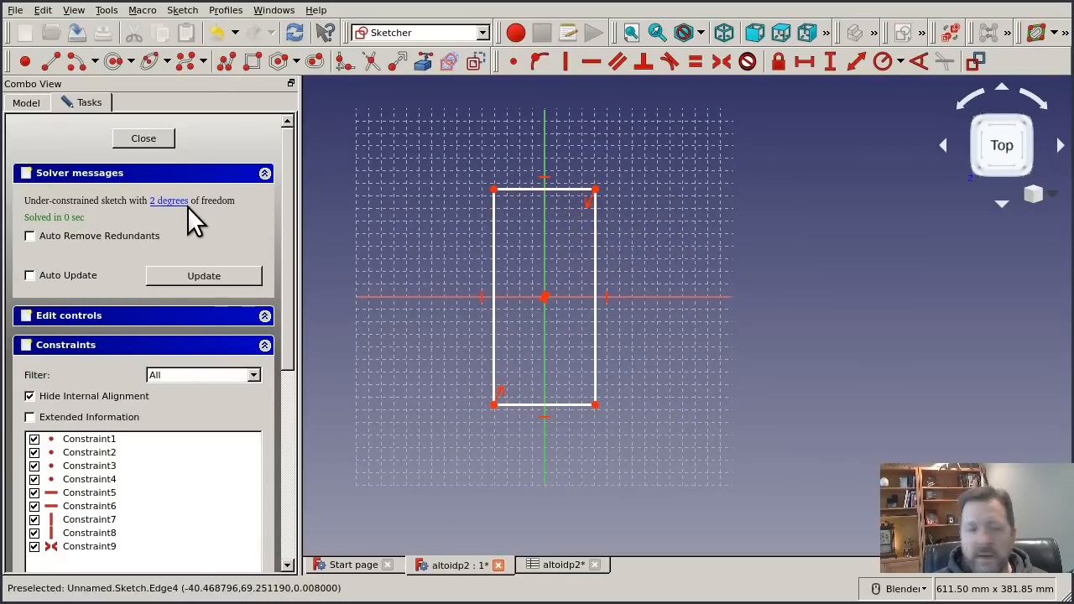
Add a horizontal distance constraint to the rectangle's top edge, driven by the expression Spreadsheet.width
{"action": "left_click", "coordinate": [549, 189]}
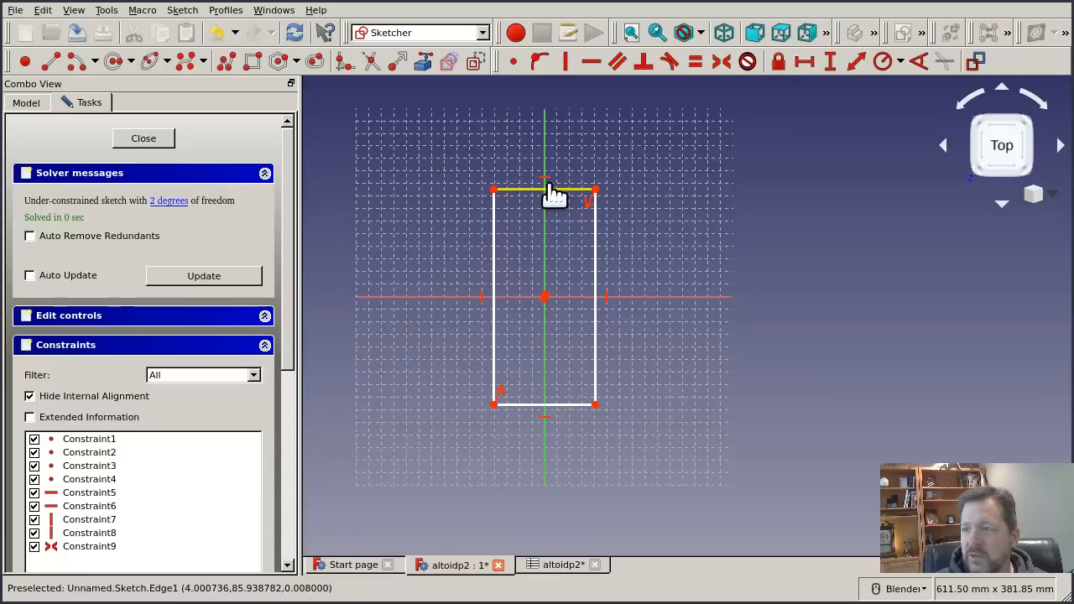
{"action": "left_click", "coordinate": [803, 62]}
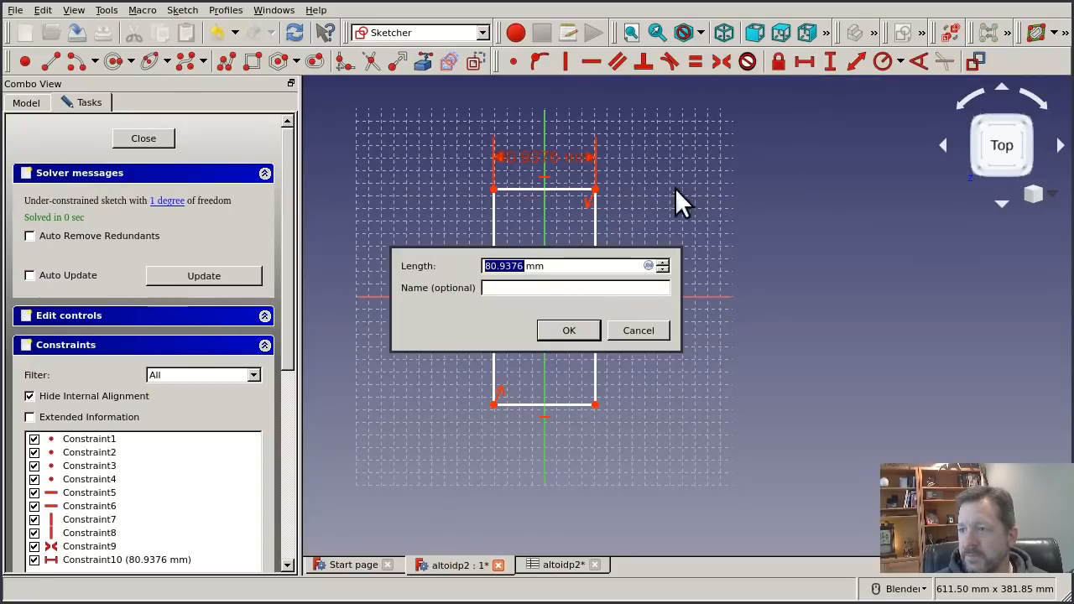
{"action": "left_click", "coordinate": [650, 266]}
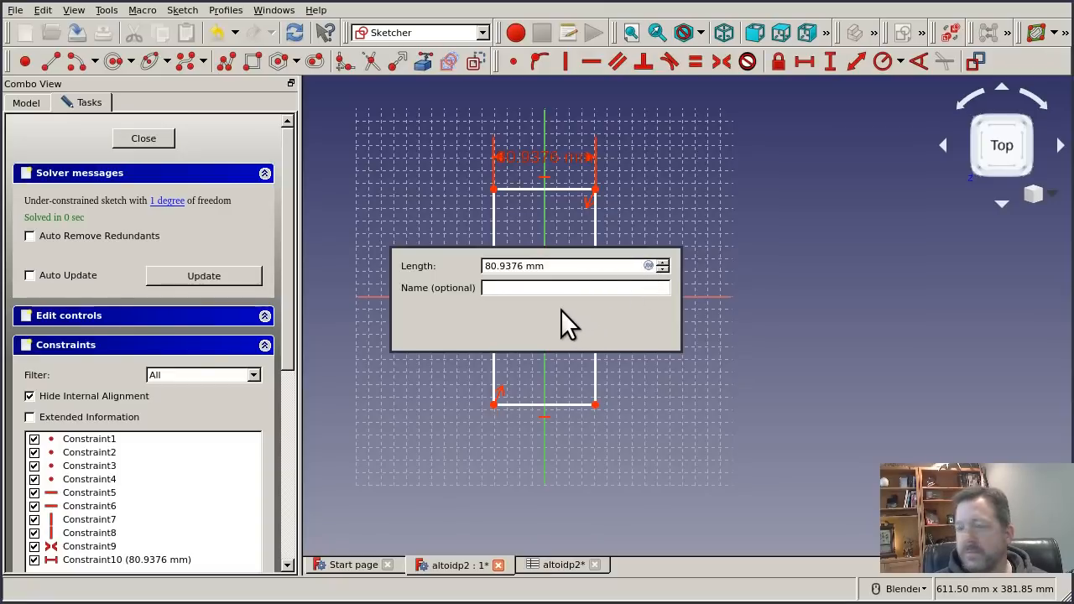
{"action": "left_click_drag", "start_coordinate": [820, 182], "coordinate": [823, 269], "text": "alt"}
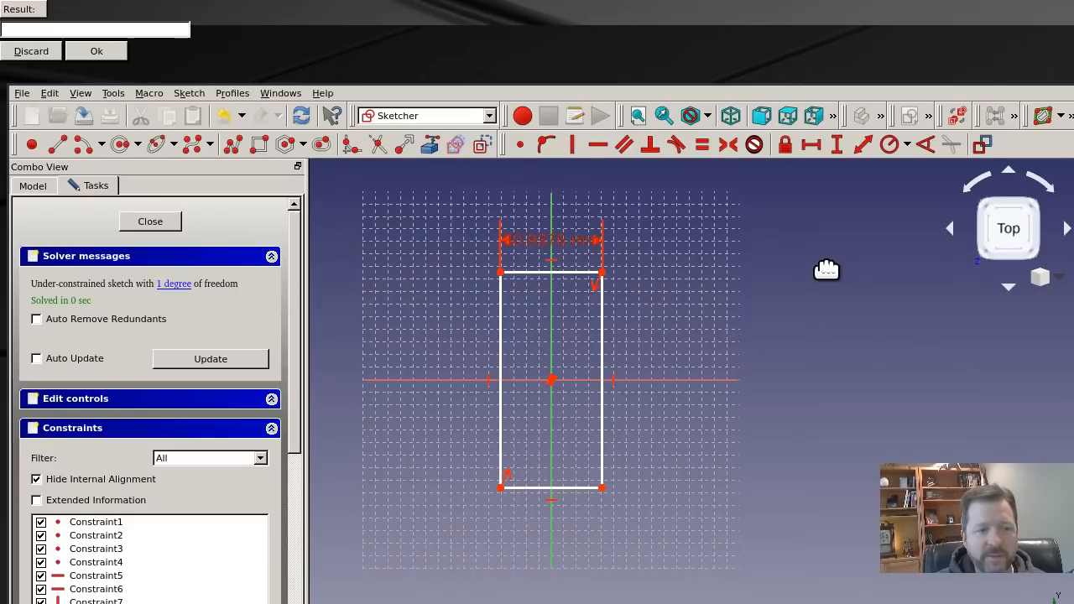
{"action": "left_click", "coordinate": [107, 30]}
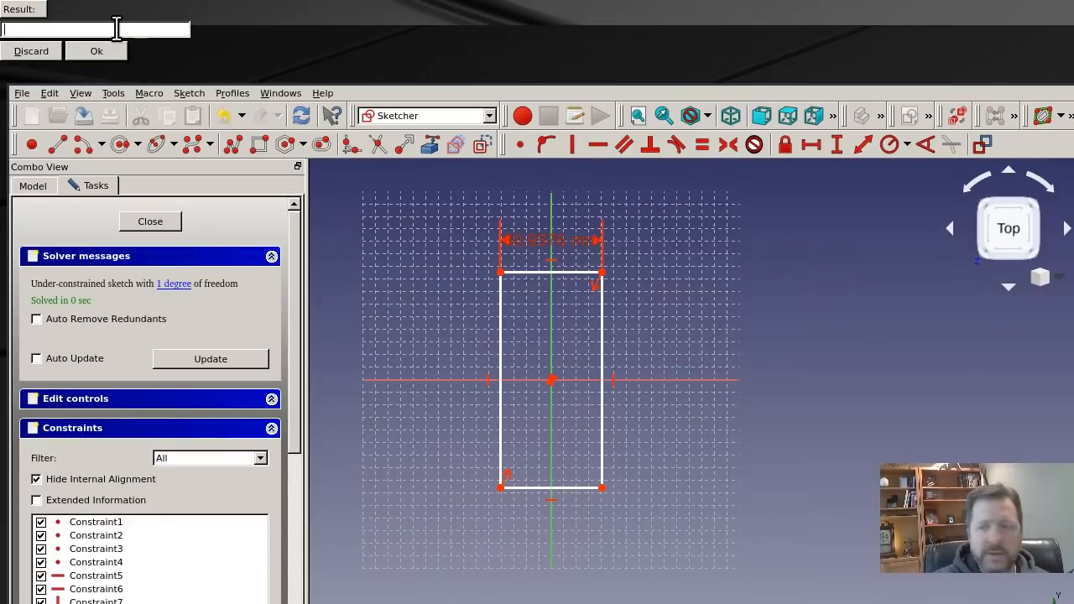
{"action": "type", "text": "Spreads"}
{"action": "key", "text": "Down"}
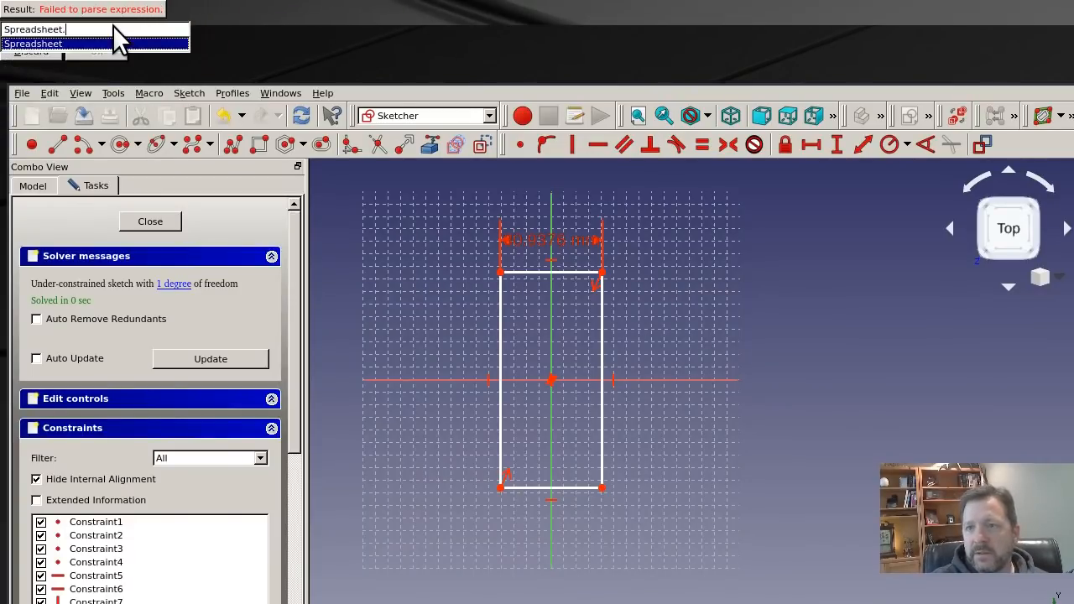
{"action": "type", "text": "width"}
{"action": "key", "text": "Return"}
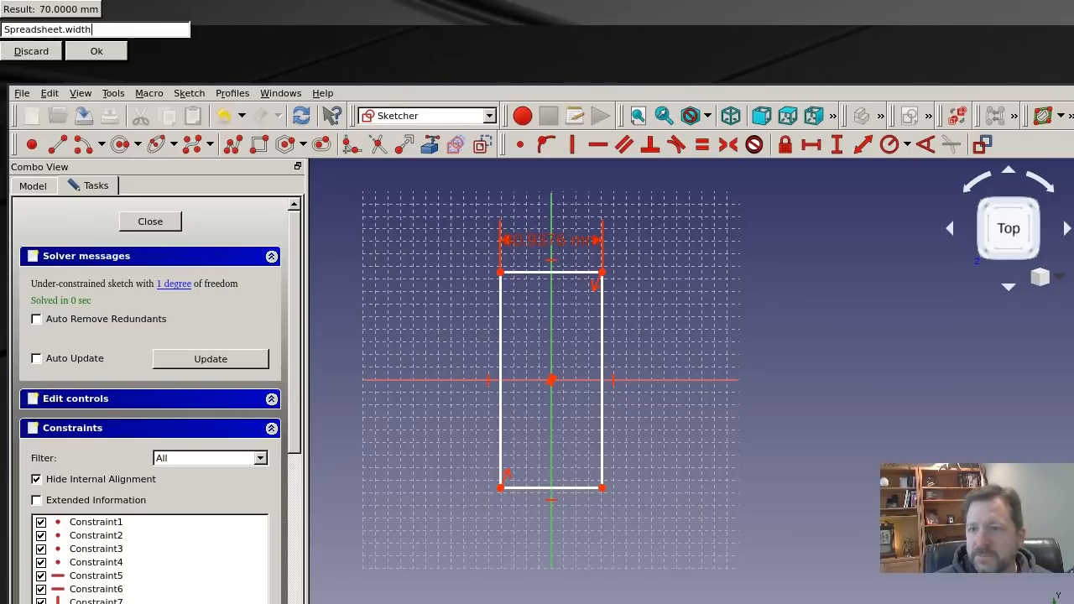
{"action": "left_click", "coordinate": [114, 52]}
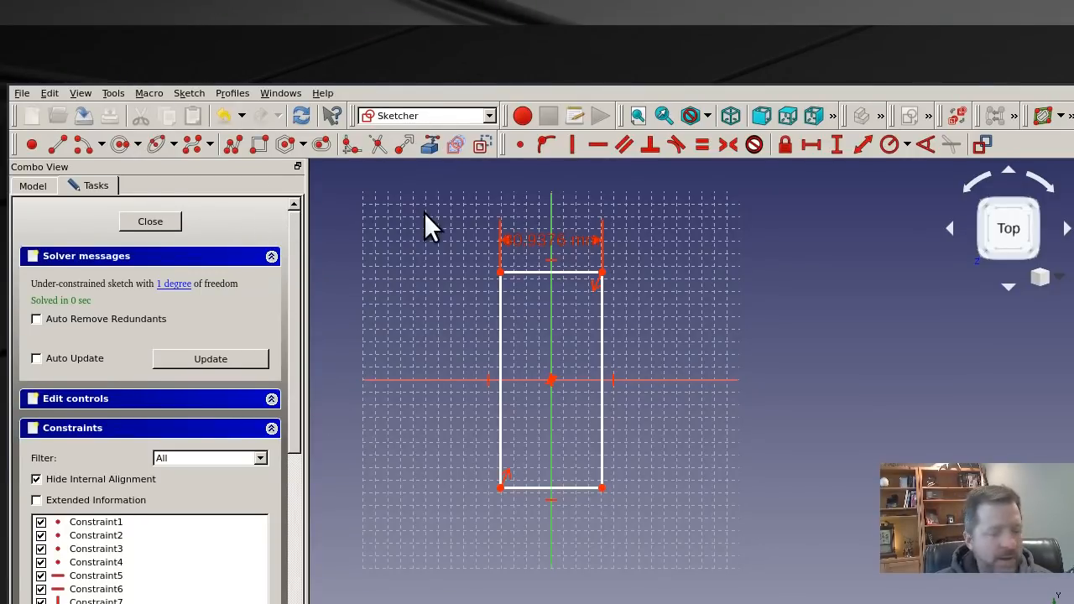
{"action": "left_click_drag", "start_coordinate": [424, 212], "coordinate": [543, 489], "text": "alt"}
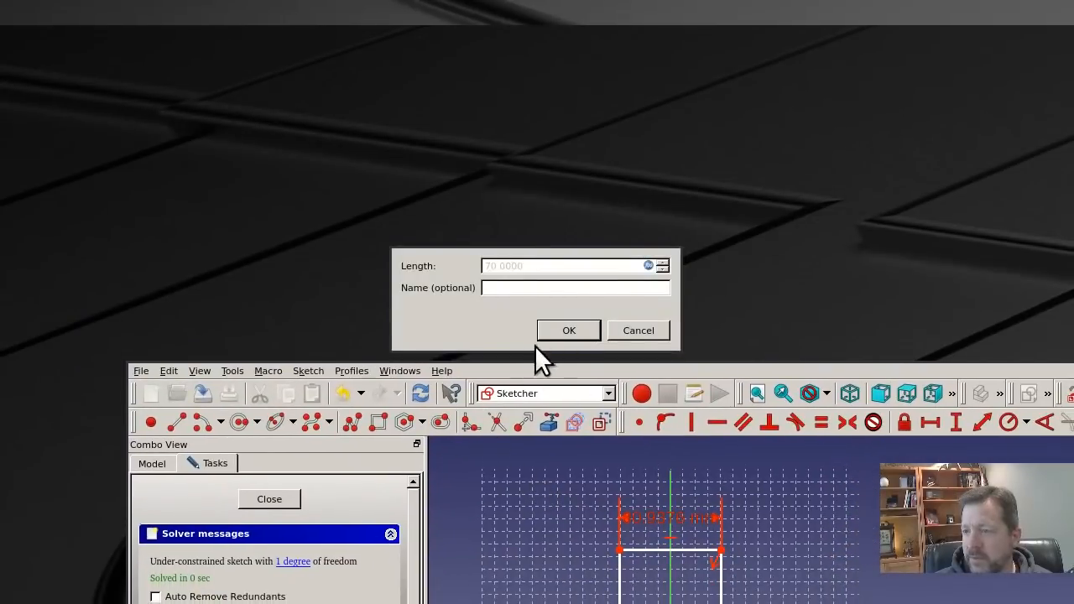
{"action": "left_click", "coordinate": [576, 332]}
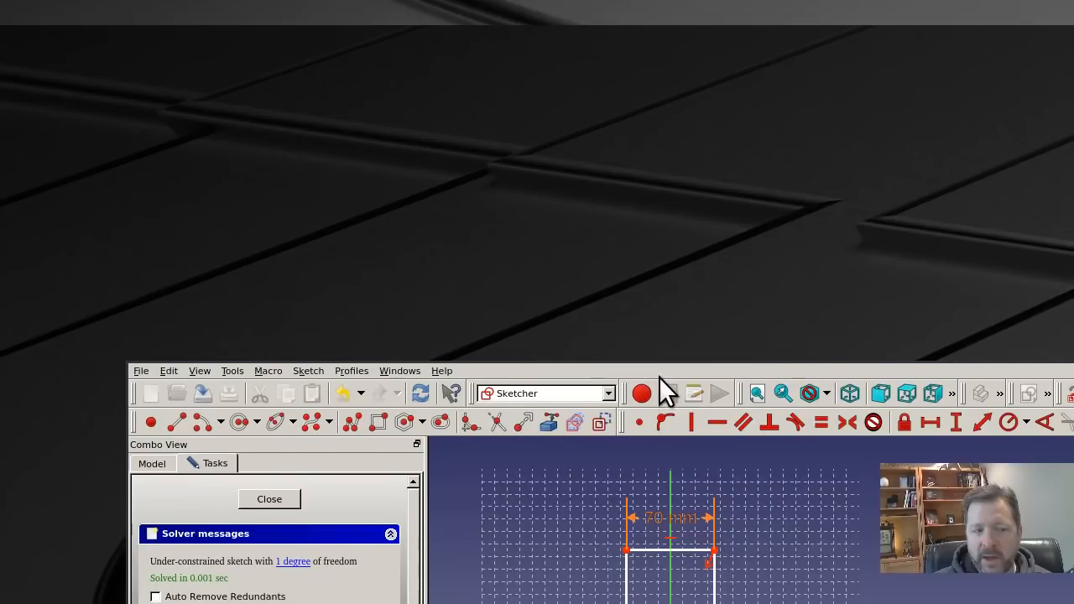
Restore the main window to full screen and move the width dimension label outside the rectangle to its upper right
{"action": "left_click_drag", "start_coordinate": [659, 377], "coordinate": [605, 276], "text": "alt"}
{"action": "key", "text": "alt+F10"}
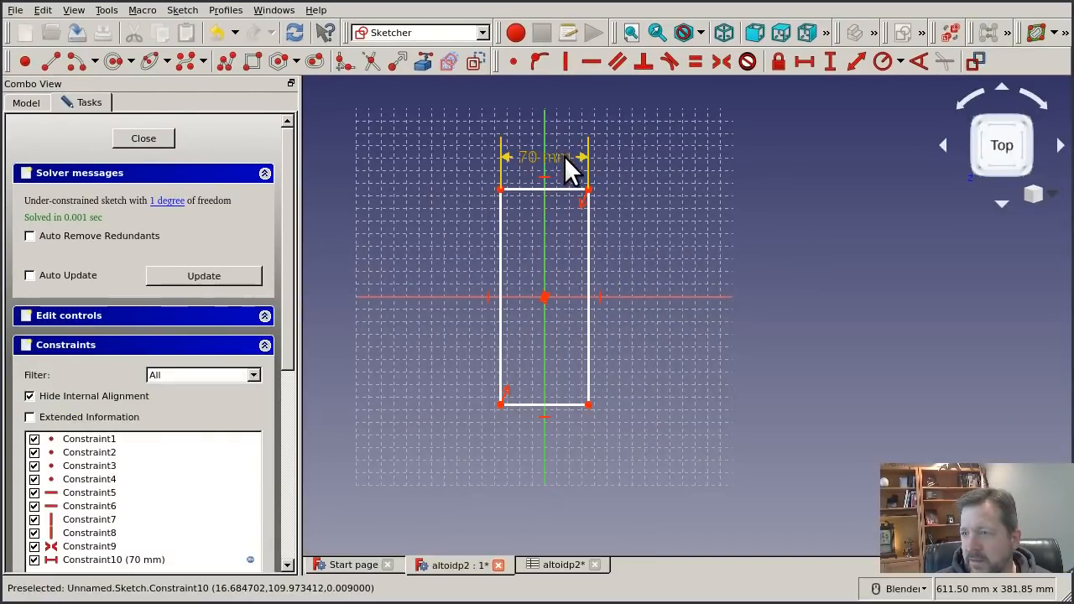
{"action": "left_click_drag", "start_coordinate": [565, 159], "coordinate": [659, 148]}
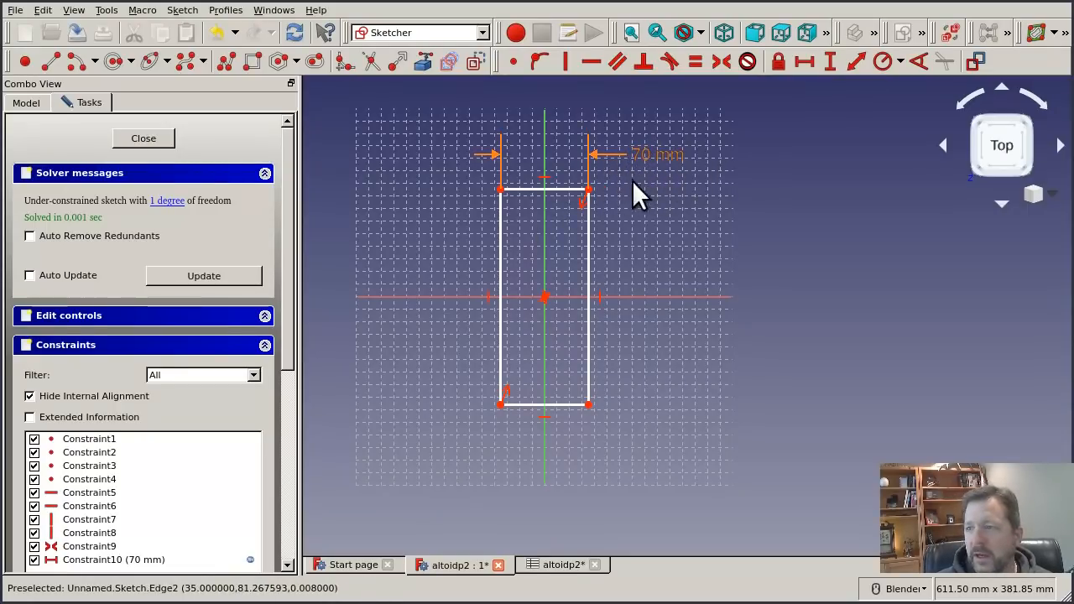
Add a vertical distance constraint to the rectangle's left edge, driven by the expression Spreadsheet.height
{"action": "left_click", "coordinate": [499, 257]}
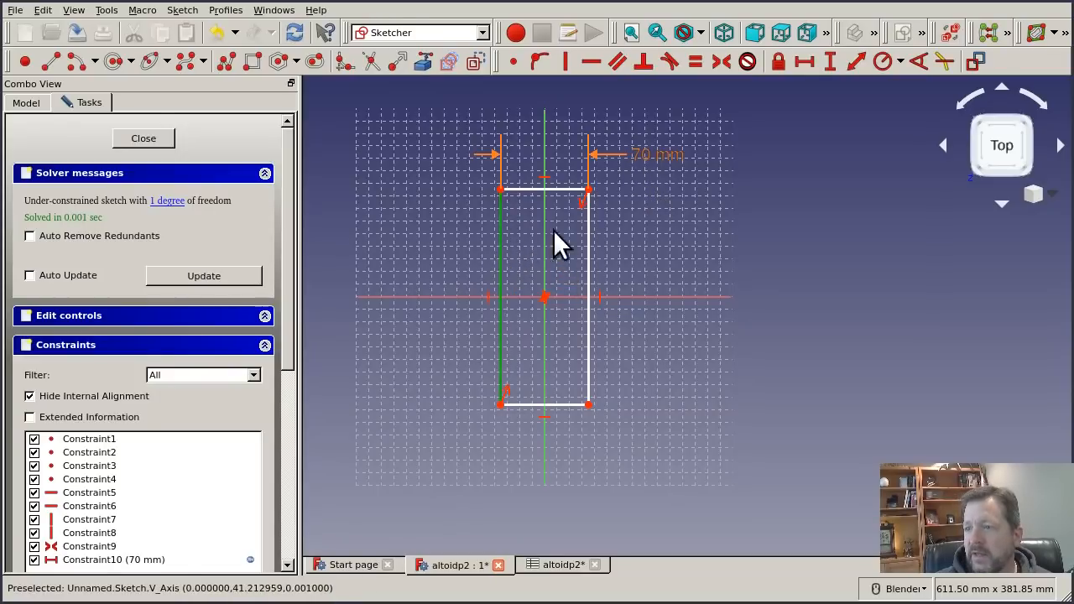
{"action": "left_click", "coordinate": [834, 60]}
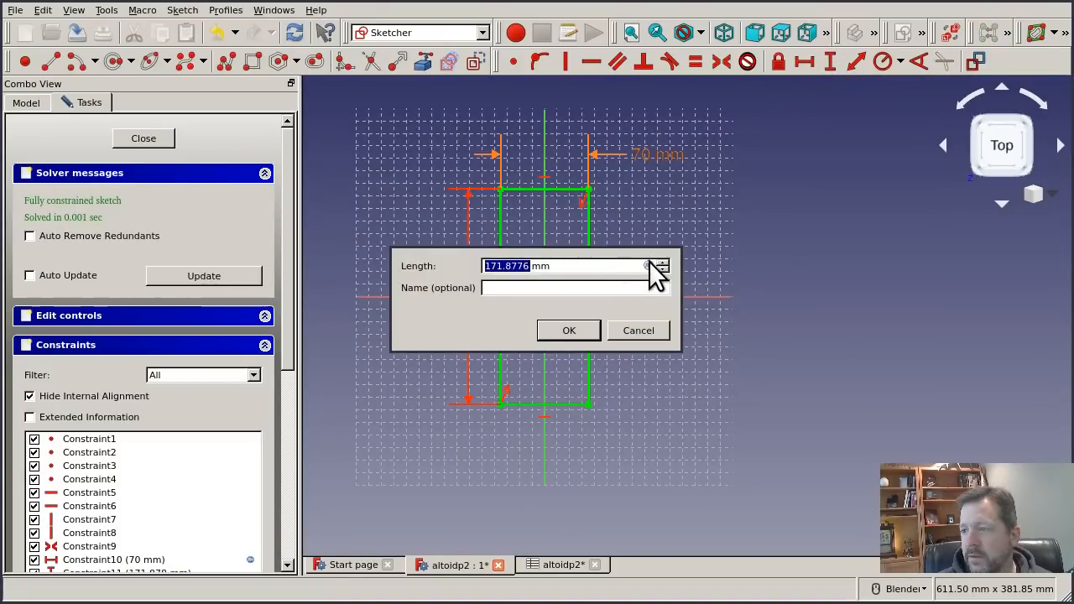
{"action": "left_click", "coordinate": [623, 290]}
{"action": "key", "text": "Return"}
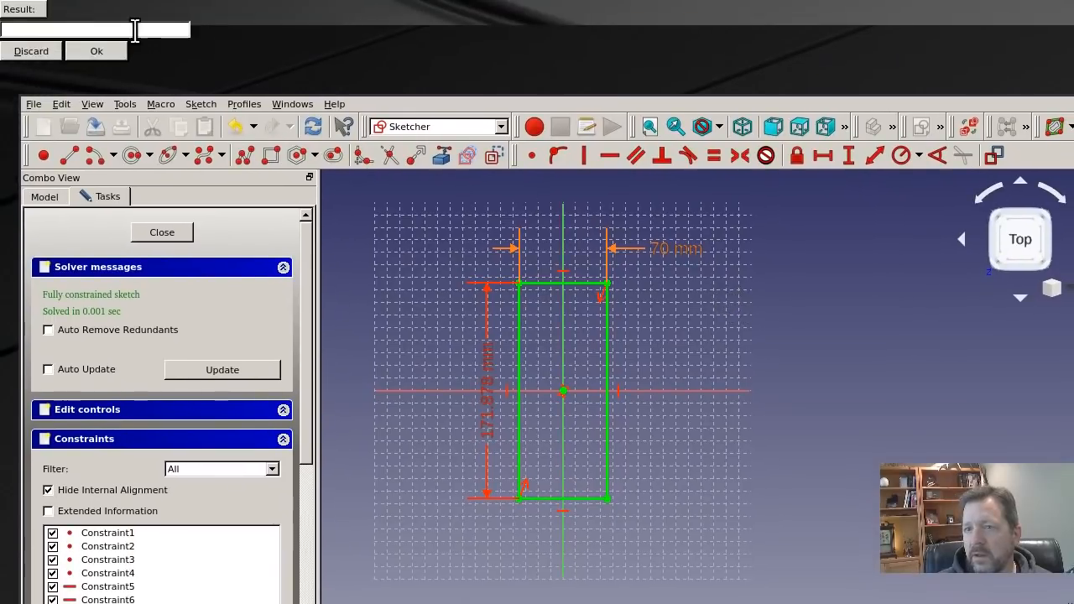
{"action": "type", "text": "spreadhs"}
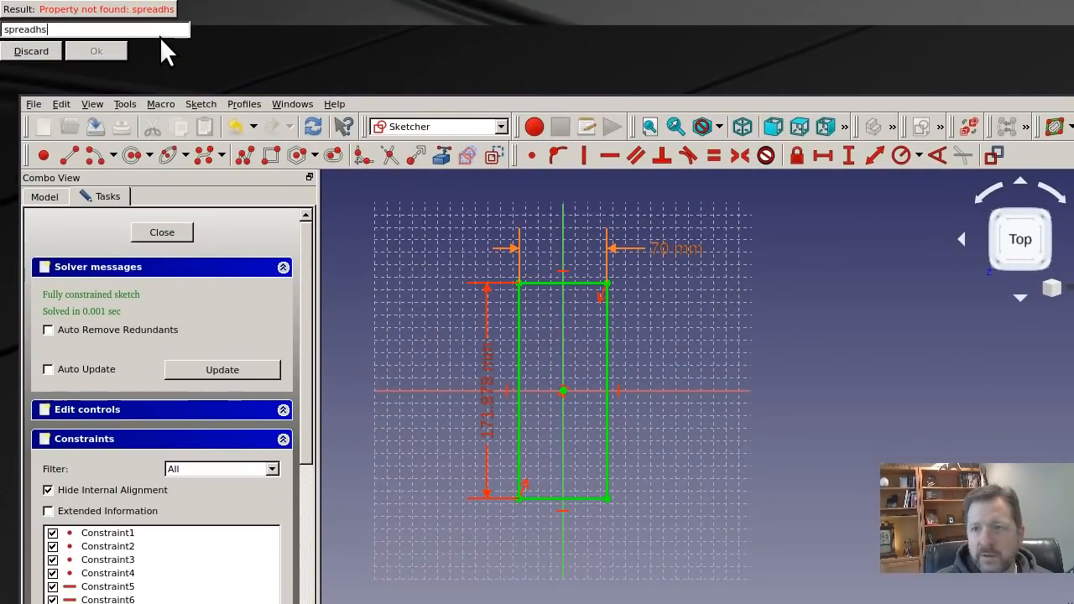
{"action": "type", "text": "eet."}
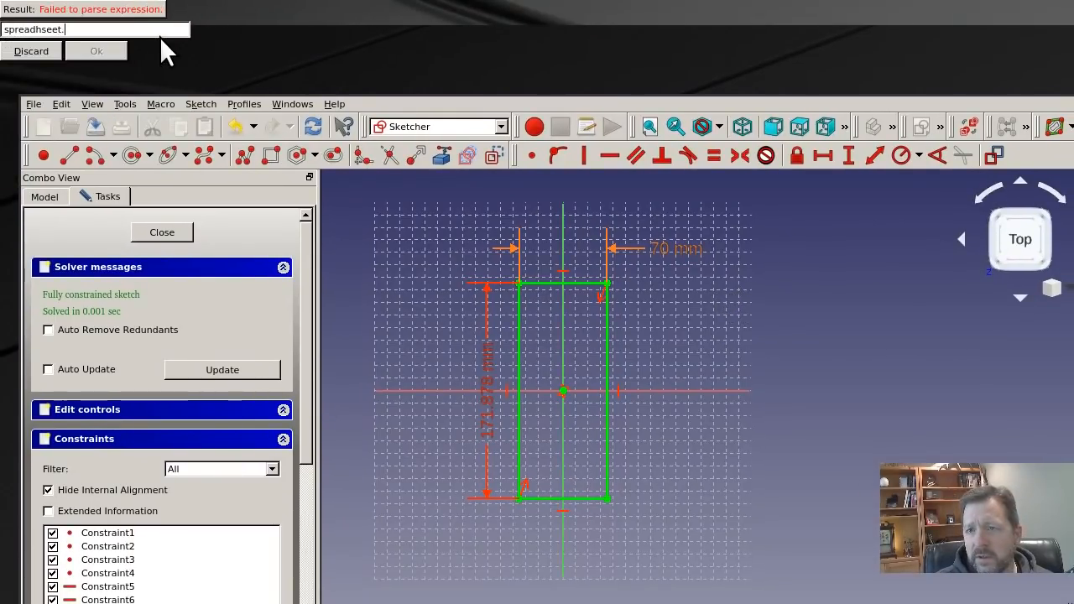
{"action": "key", "text": "BackSpace"}
{"action": "key", "text": "BackSpace"}
{"action": "key", "text": "BackSpace"}
{"action": "key", "text": "BackSpace"}
{"action": "key", "text": "BackSpace"}
{"action": "type", "text": "sheet"}
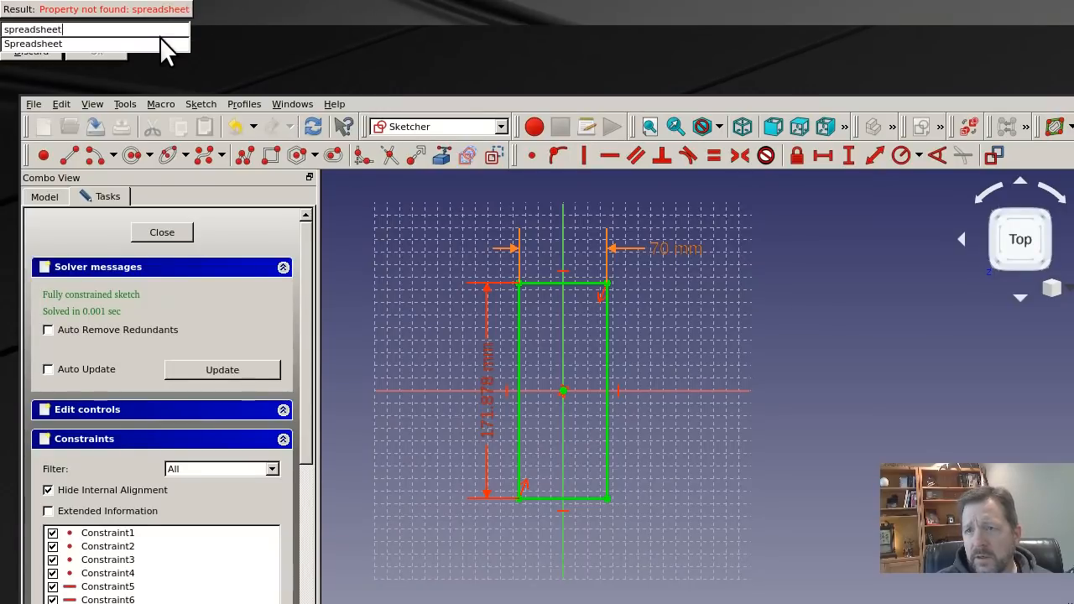
{"action": "type", "text": ".hei"}
{"action": "key", "text": "Return"}
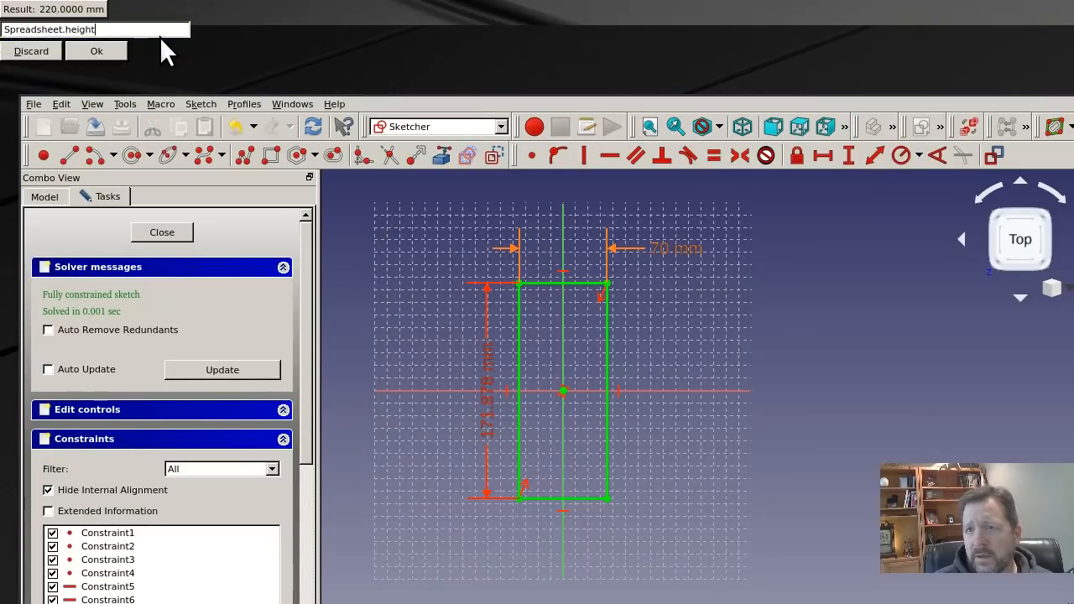
{"action": "key", "text": "Return"}
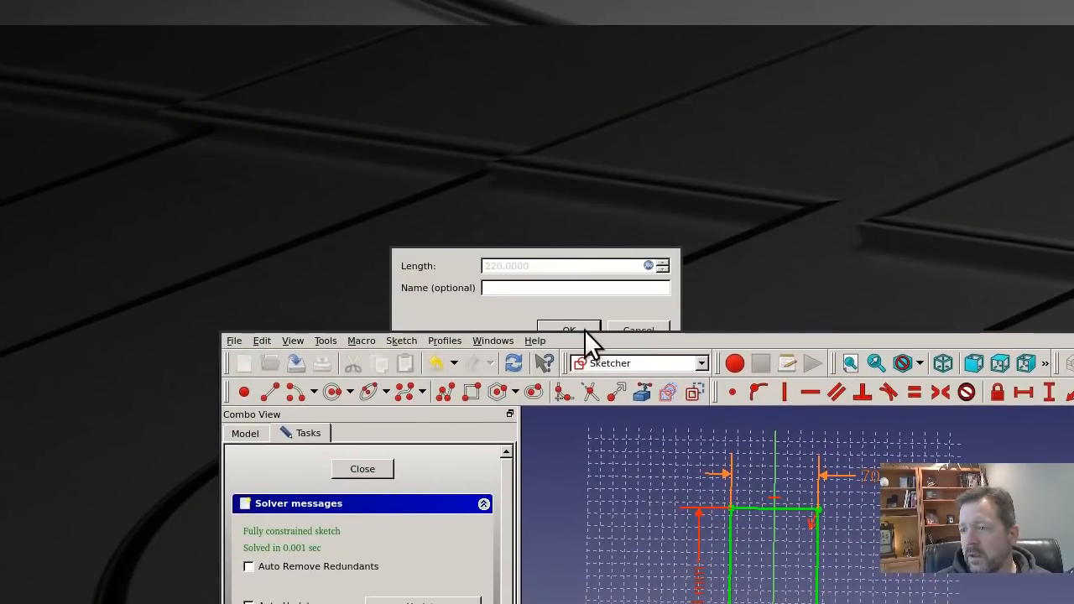
{"action": "left_click", "coordinate": [579, 329]}
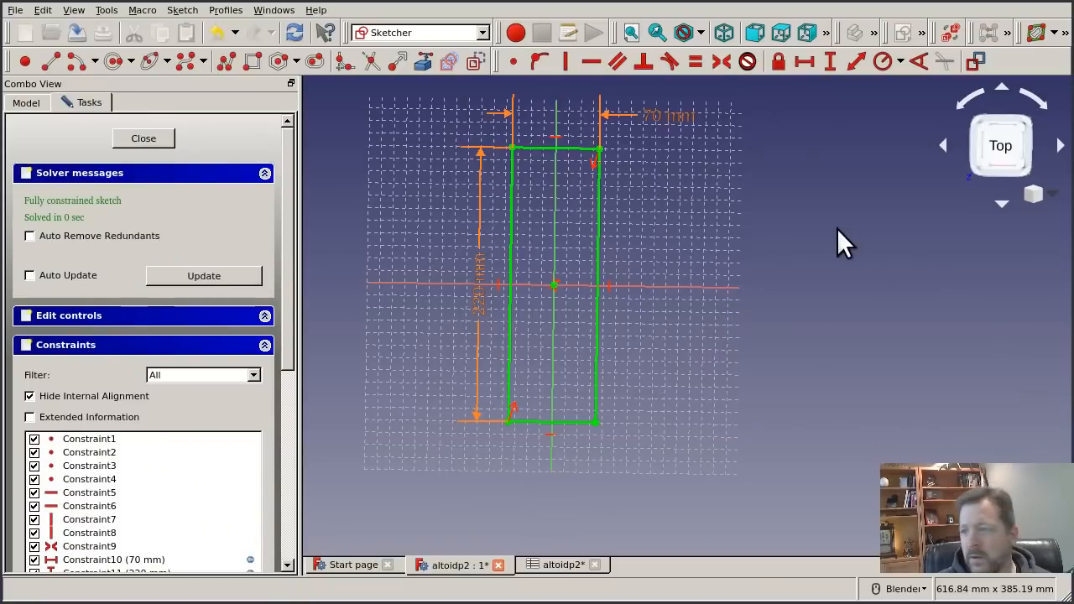
{"action": "left_click", "coordinate": [772, 37]}
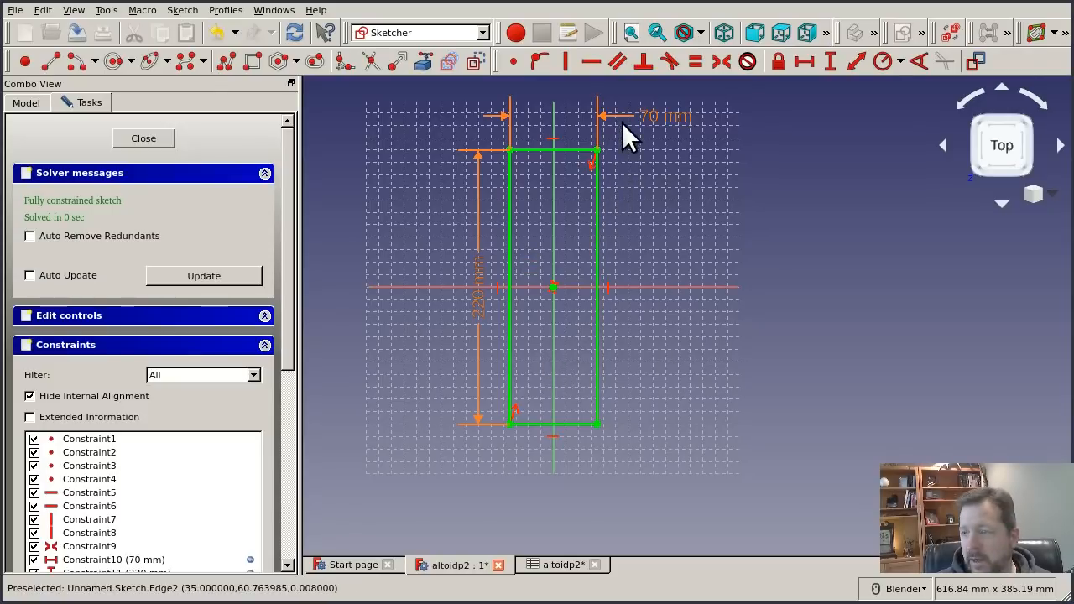
Draw a circle about 5 mm in radius centred on the vertical axis just below the rectangle's top edge
{"action": "scroll", "coordinate": [603, 107], "scroll_direction": "up", "scroll_amount": 2}
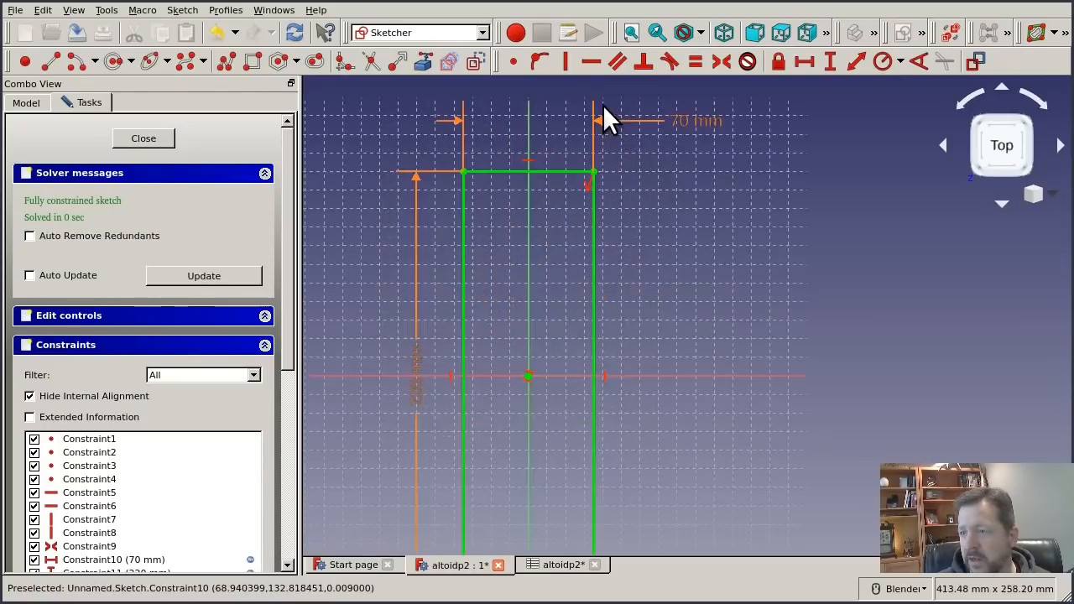
{"action": "scroll", "coordinate": [602, 122], "scroll_direction": "down", "scroll_amount": 2}
{"action": "scroll", "coordinate": [577, 156], "scroll_direction": "up", "scroll_amount": 2}
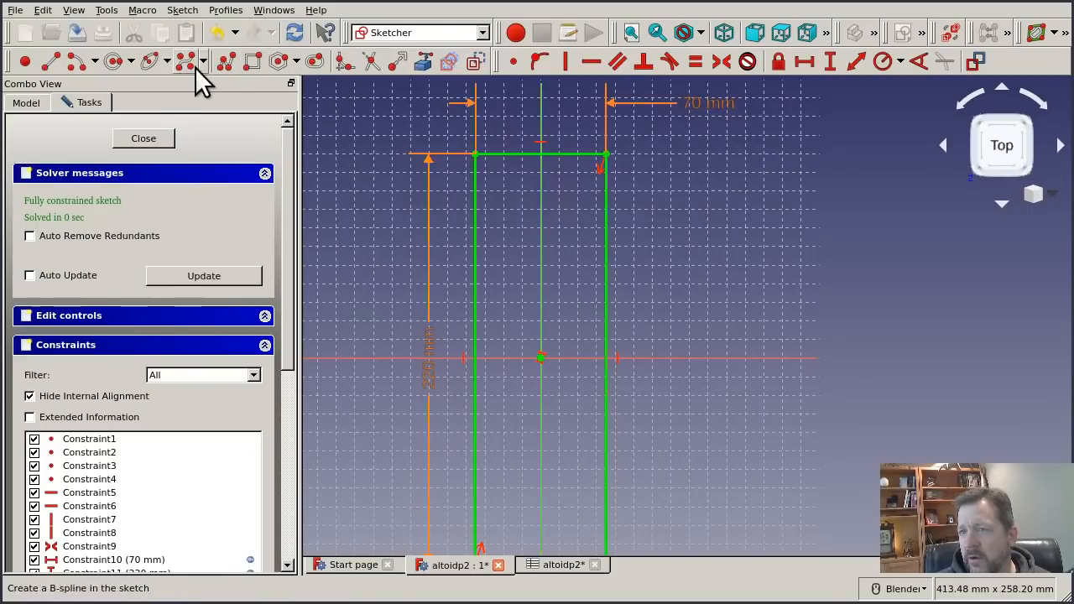
{"action": "left_click", "coordinate": [124, 66]}
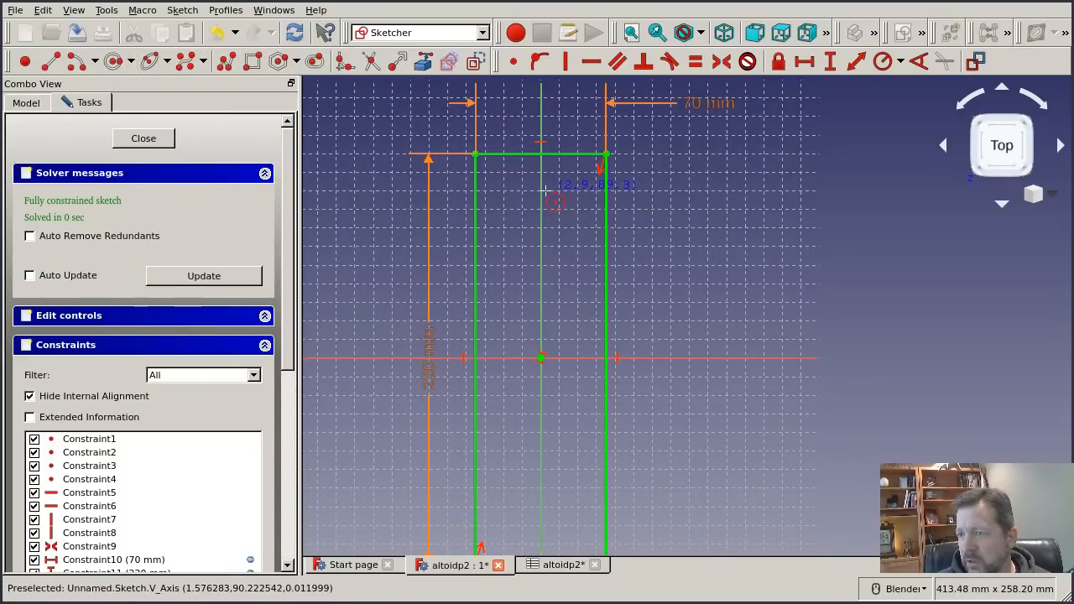
{"action": "left_click", "coordinate": [542, 188]}
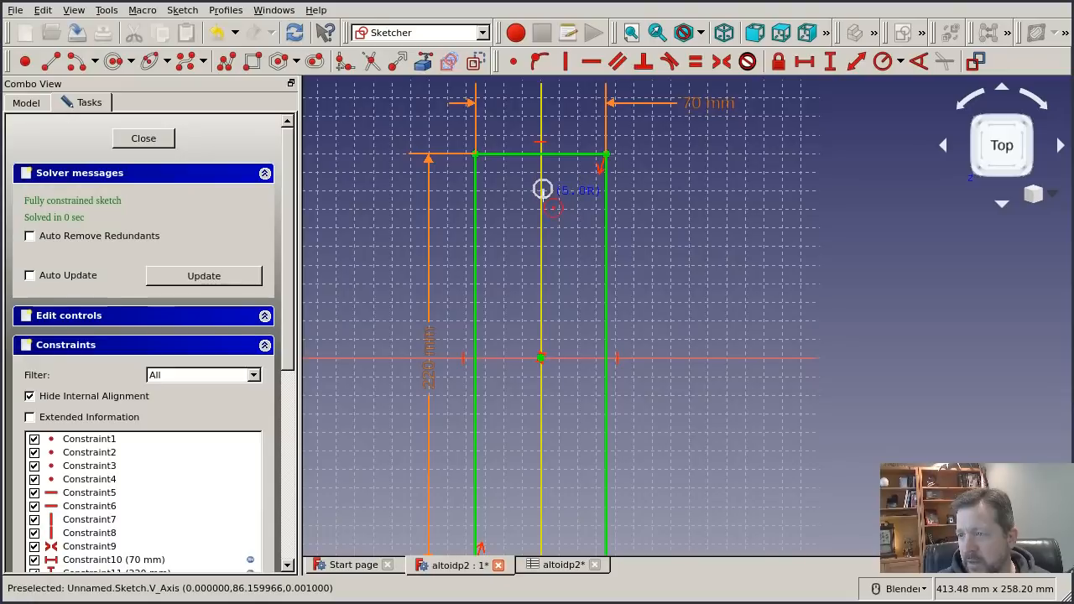
{"action": "left_click", "coordinate": [548, 190]}
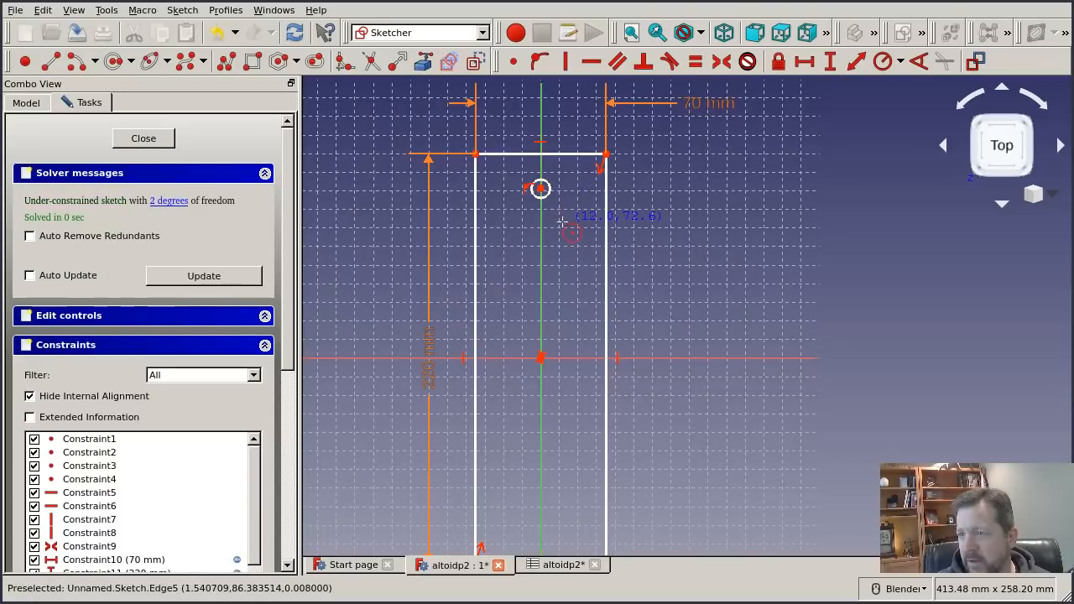
Constrain the circle's radius to 2 mm
{"action": "left_click", "coordinate": [540, 191]}
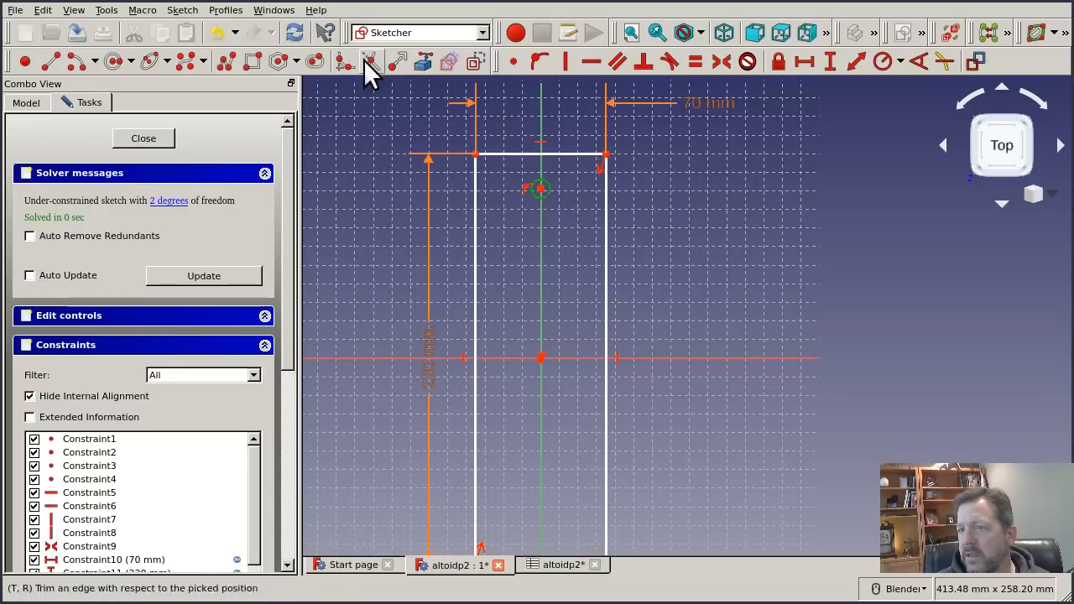
{"action": "left_click", "coordinate": [889, 64]}
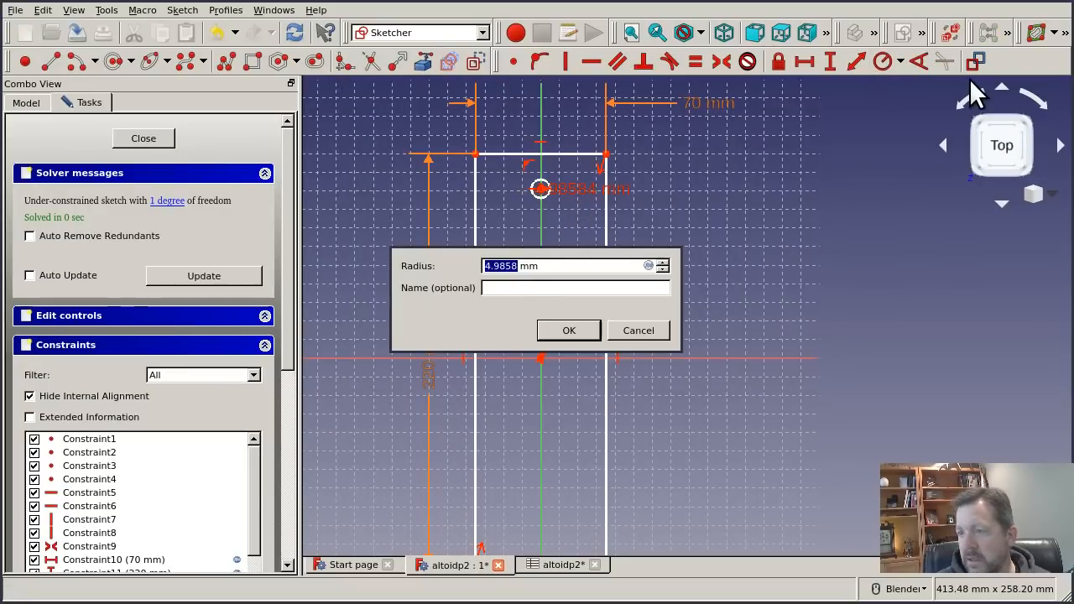
{"action": "type", "text": "2"}
{"action": "key", "text": "Return"}
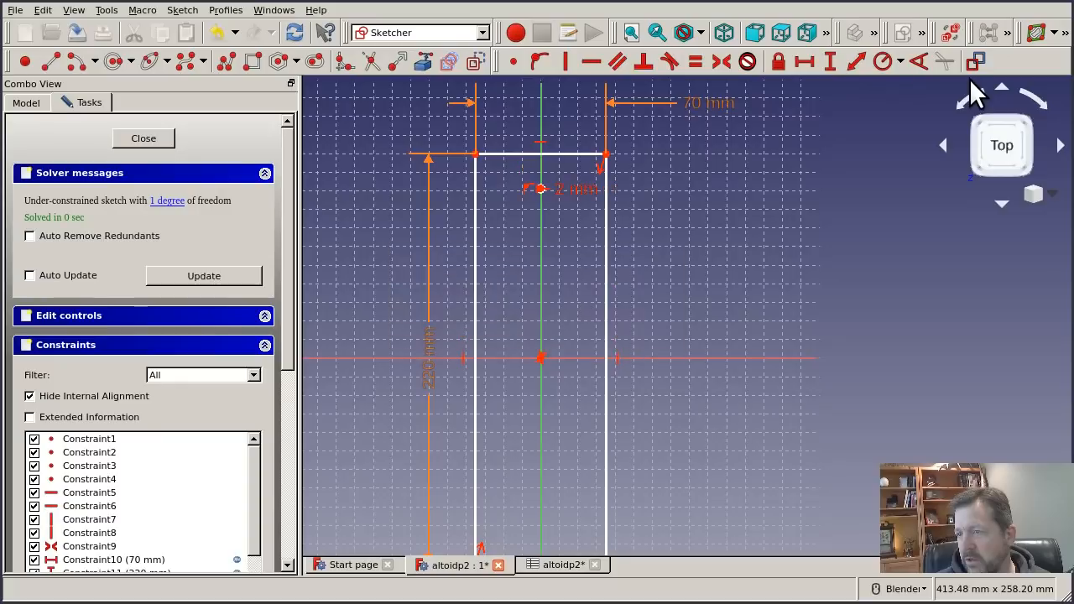
Constrain the circle's centre 15 mm vertically below the rectangle's upper-right corner, and close the sketch
{"action": "scroll", "coordinate": [557, 151], "scroll_direction": "up", "scroll_amount": 8}
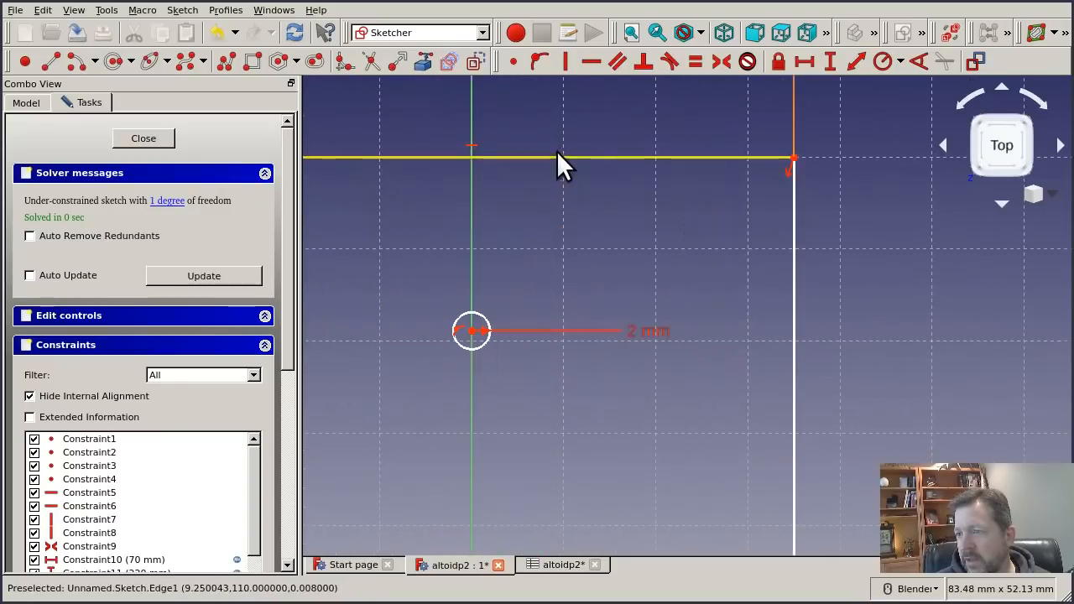
{"action": "left_click", "coordinate": [471, 330]}
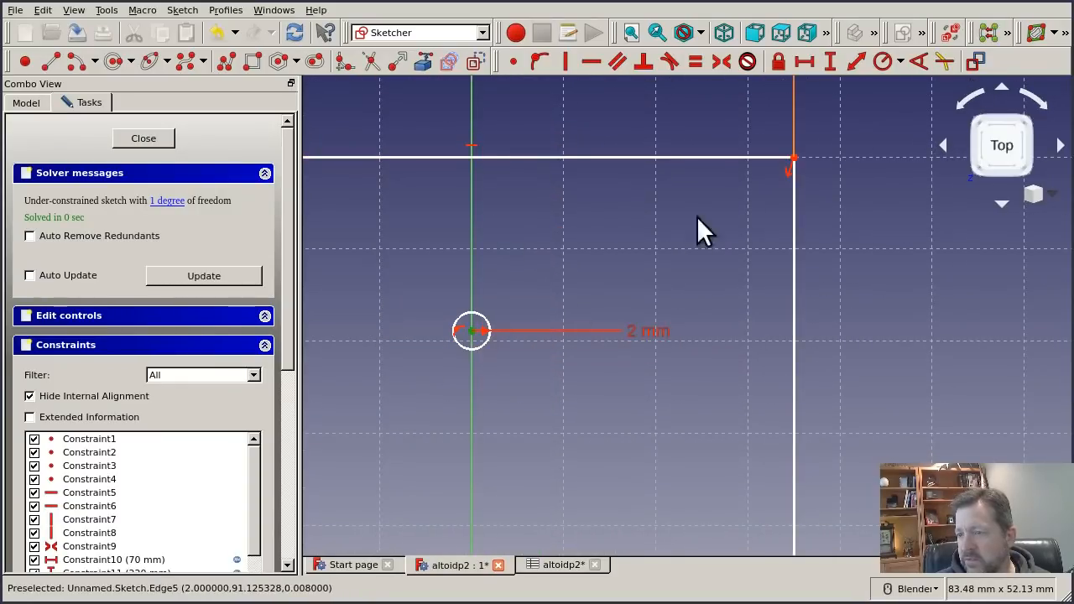
{"action": "left_click", "coordinate": [792, 157]}
{"action": "left_click", "coordinate": [830, 61]}
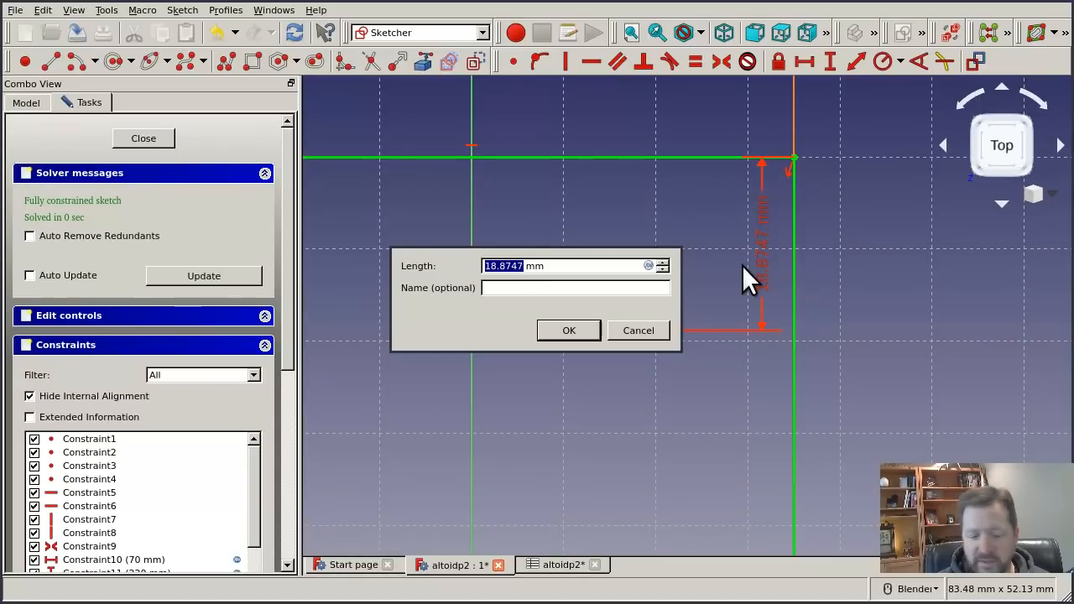
{"action": "type", "text": "15"}
{"action": "key", "text": "Return"}
{"action": "scroll", "coordinate": [628, 232], "scroll_direction": "down", "scroll_amount": 6}
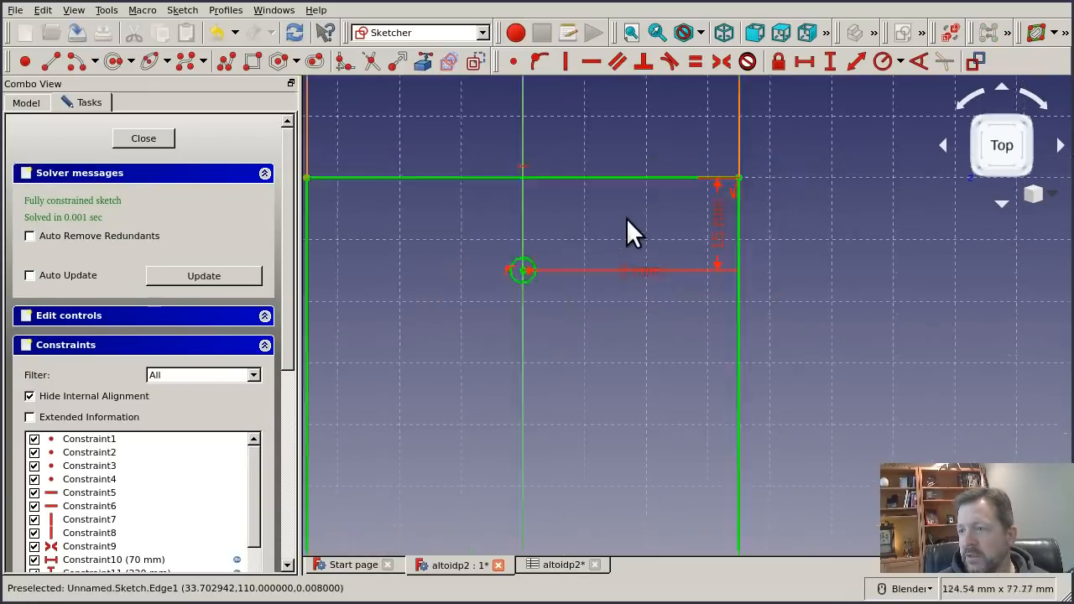
{"action": "scroll", "coordinate": [610, 348], "scroll_direction": "up", "scroll_amount": 3}
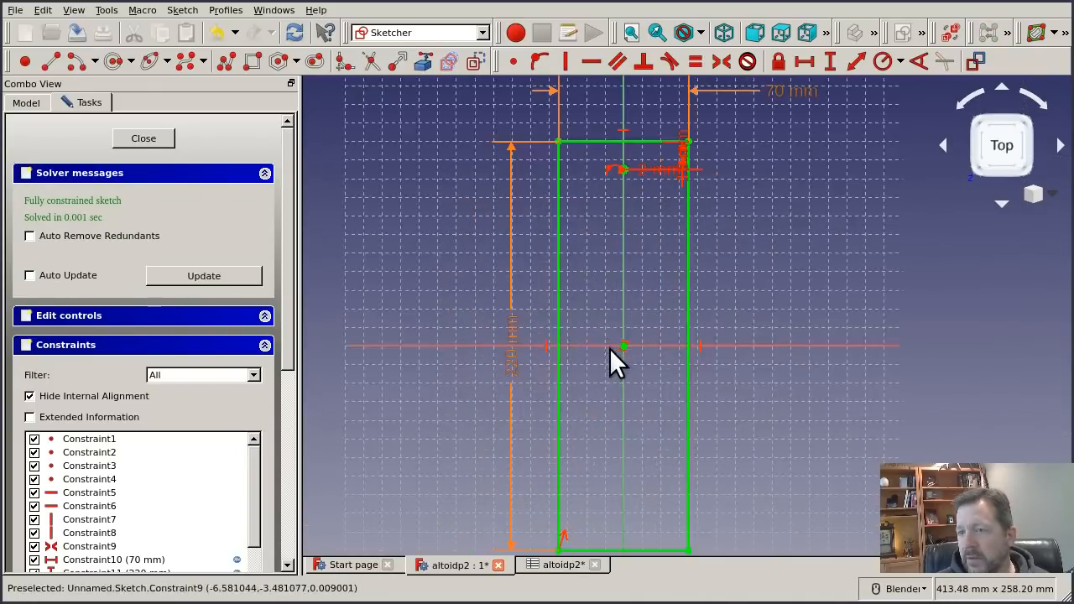
{"action": "left_click", "coordinate": [147, 138]}
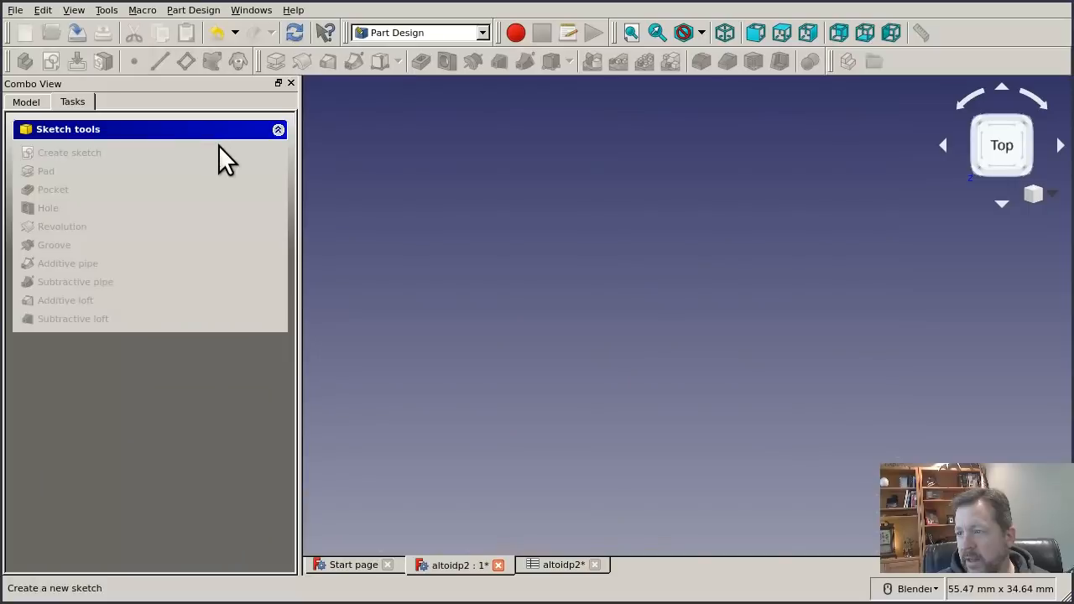
{"action": "left_click", "coordinate": [636, 33]}
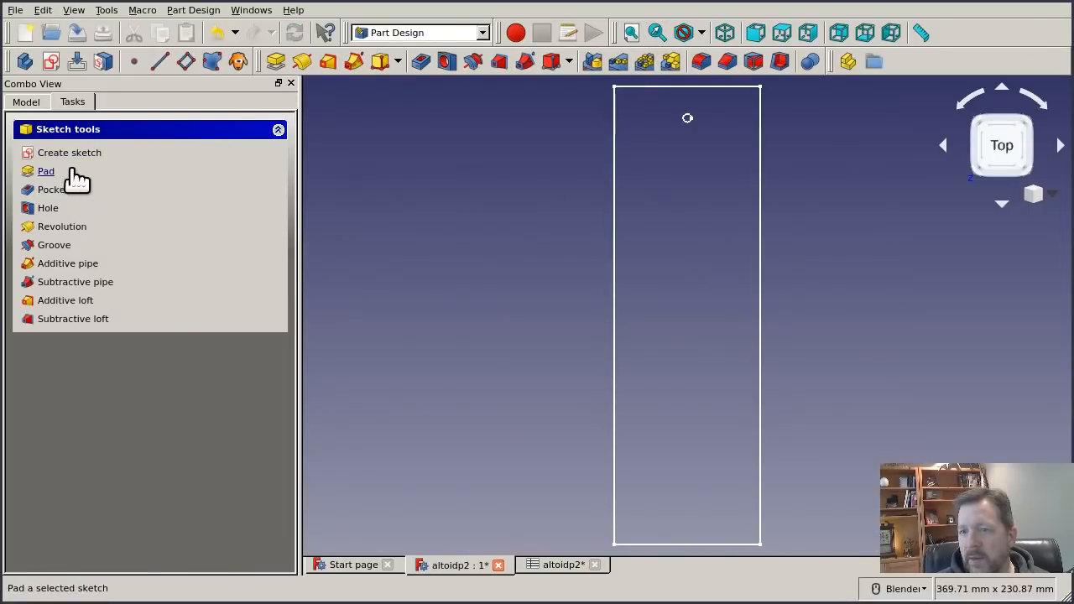
Pad the sketch with its length driven by the expression Spreadsheet.thickness
{"action": "left_click", "coordinate": [46, 232]}
{"action": "mouse_move", "coordinate": [895, 364]}
{"action": "middle_mouse_down"}
{"action": "mouse_move", "coordinate": [731, 294]}
{"action": "mouse_move", "coordinate": [740, 317]}
{"action": "middle_mouse_up"}
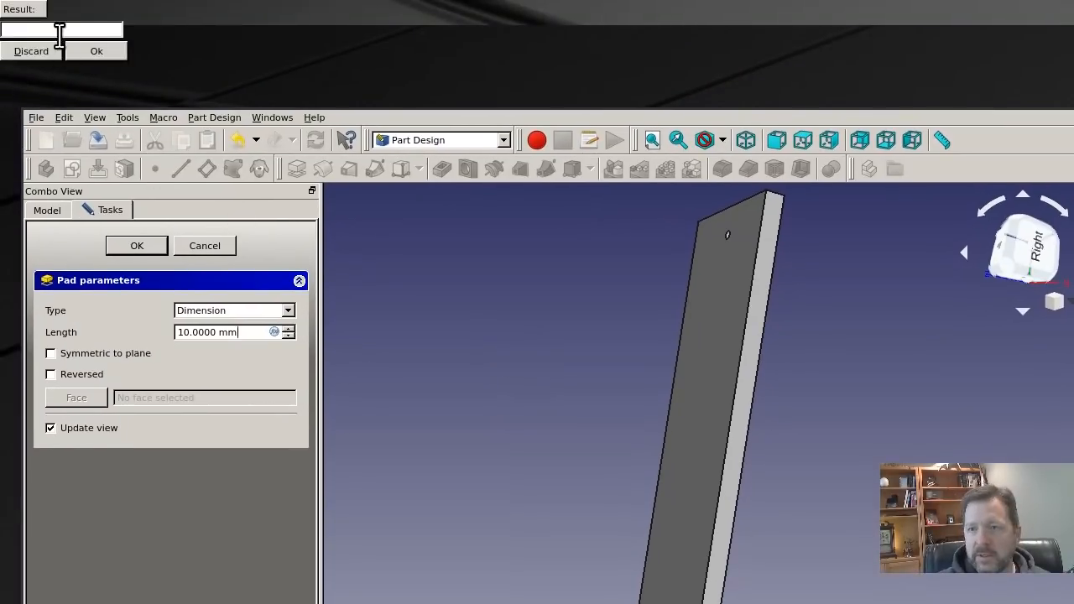
{"action": "left_click", "coordinate": [60, 32]}
{"action": "type", "text": "S"}
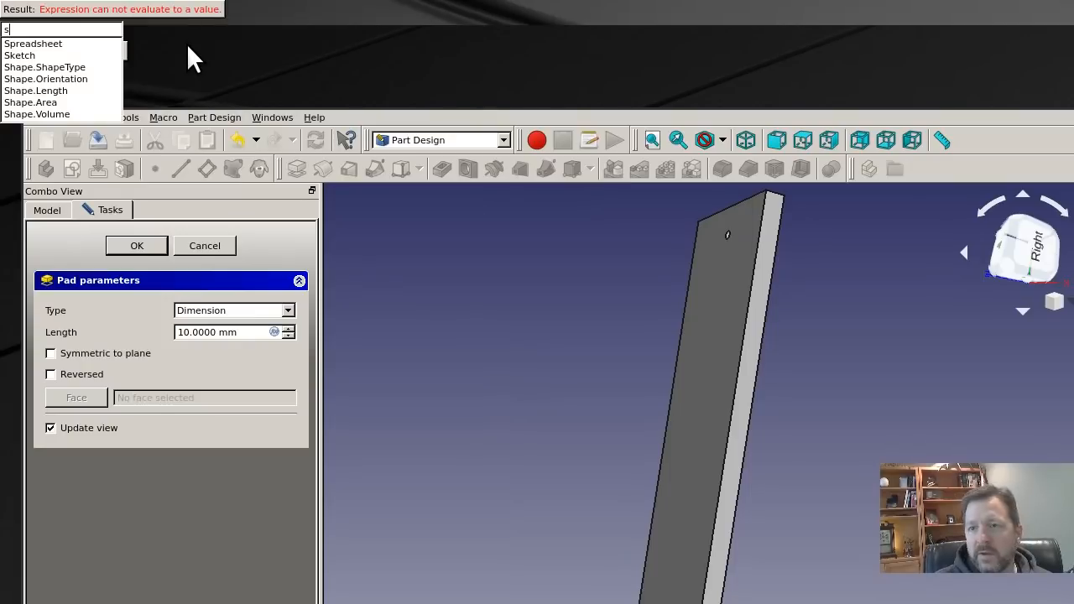
{"action": "key", "text": "Down"}
{"action": "type", "text": "thi"}
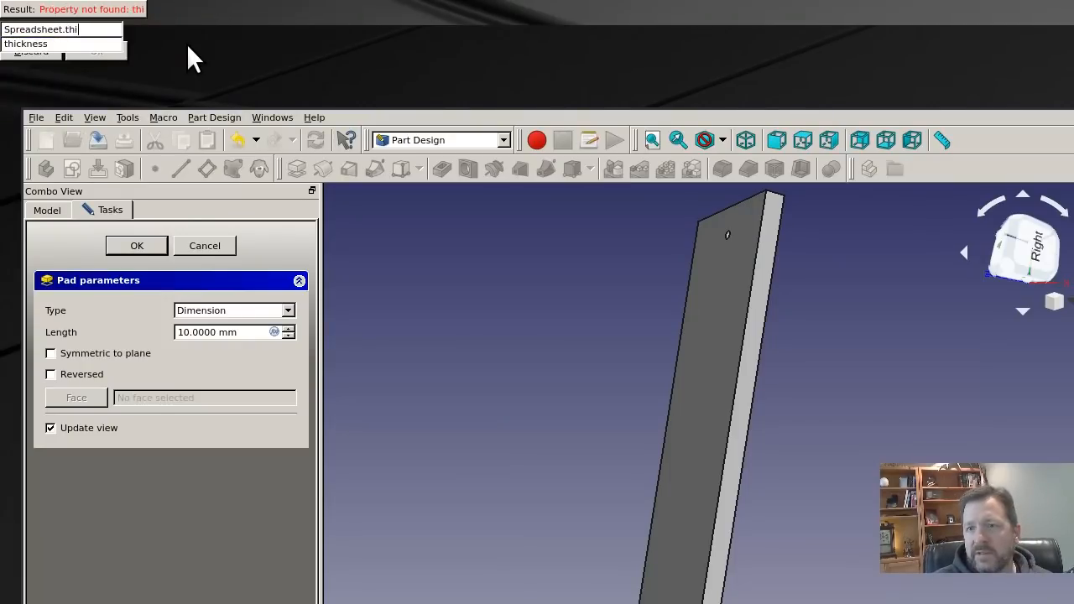
{"action": "key", "text": "Down"}
{"action": "key", "text": "Return"}
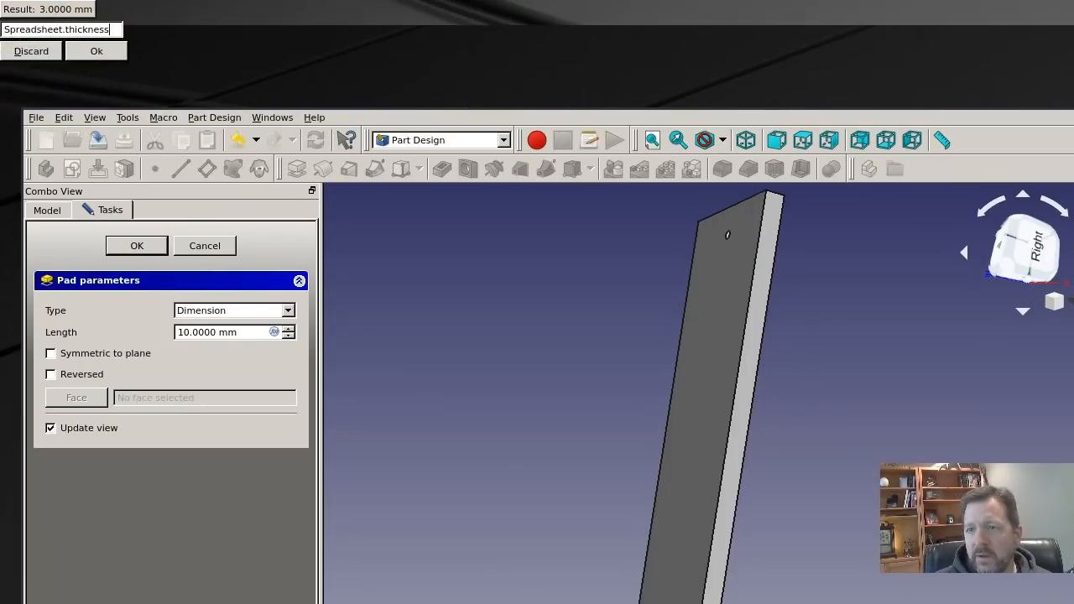
{"action": "left_click", "coordinate": [97, 52]}
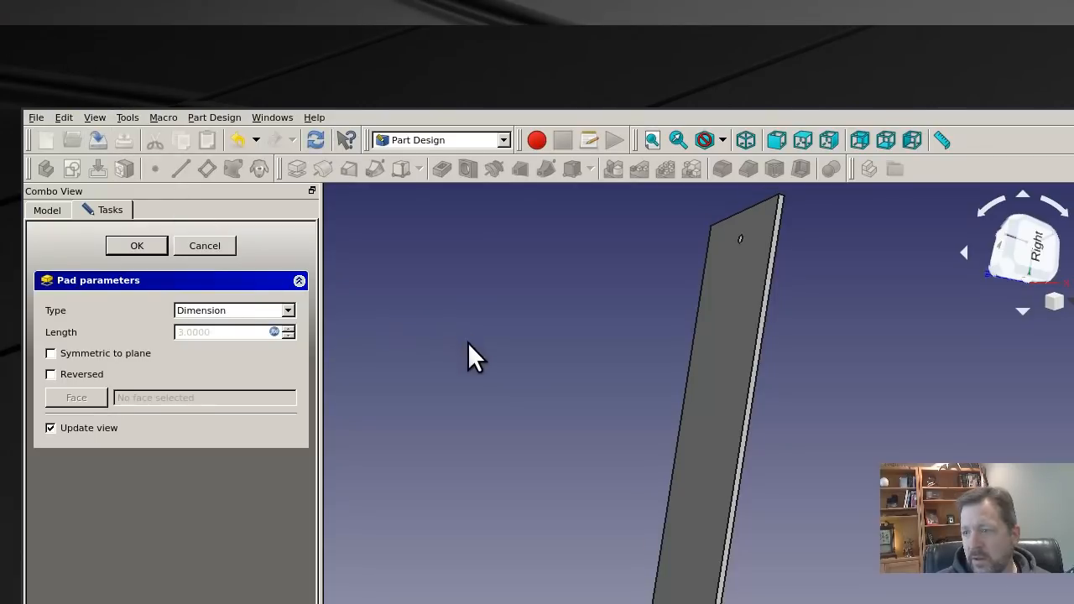
{"action": "left_click", "coordinate": [148, 245]}
Examine the padded plate from several angles, including its hole, thickness and long narrow side faces
{"action": "scroll", "coordinate": [503, 336], "scroll_direction": "down", "scroll_amount": 3}
{"action": "scroll", "coordinate": [588, 319], "scroll_direction": "up", "scroll_amount": 3}
{"action": "middle_click_drag", "start_coordinate": [653, 309], "coordinate": [755, 403]}
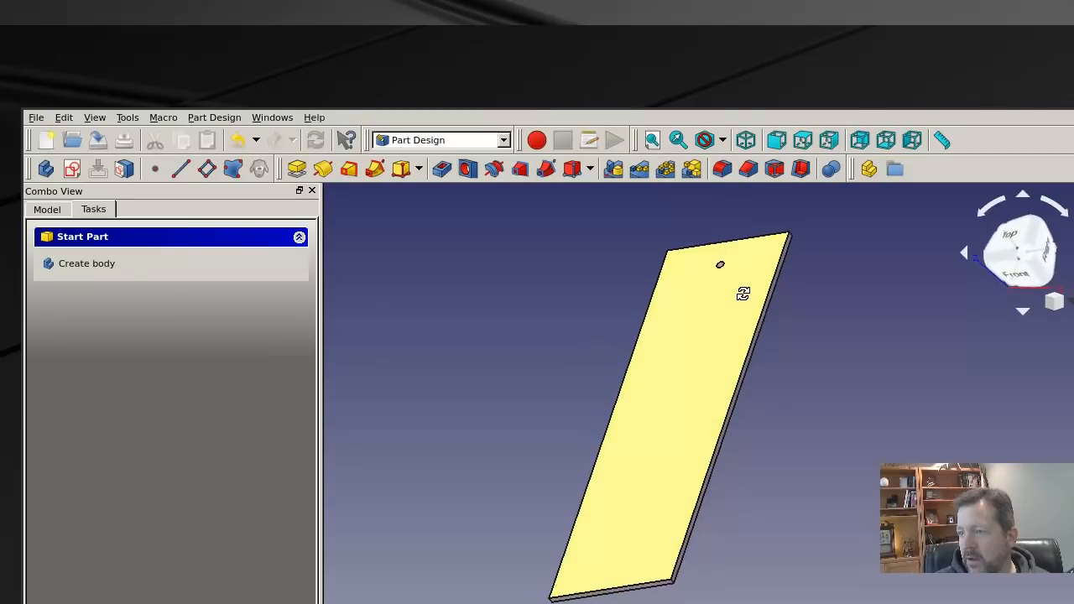
{"action": "scroll", "coordinate": [763, 501], "scroll_direction": "up", "scroll_amount": 3}
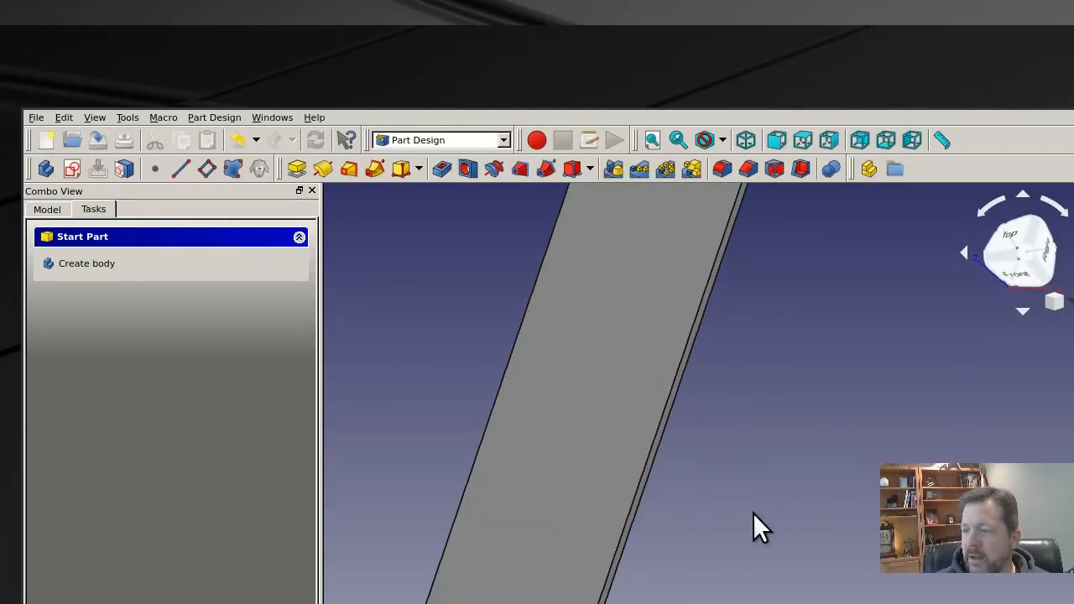
{"action": "middle_click_drag", "start_coordinate": [753, 513], "coordinate": [665, 497]}
{"action": "scroll", "coordinate": [918, 365], "scroll_direction": "down", "scroll_amount": 2}
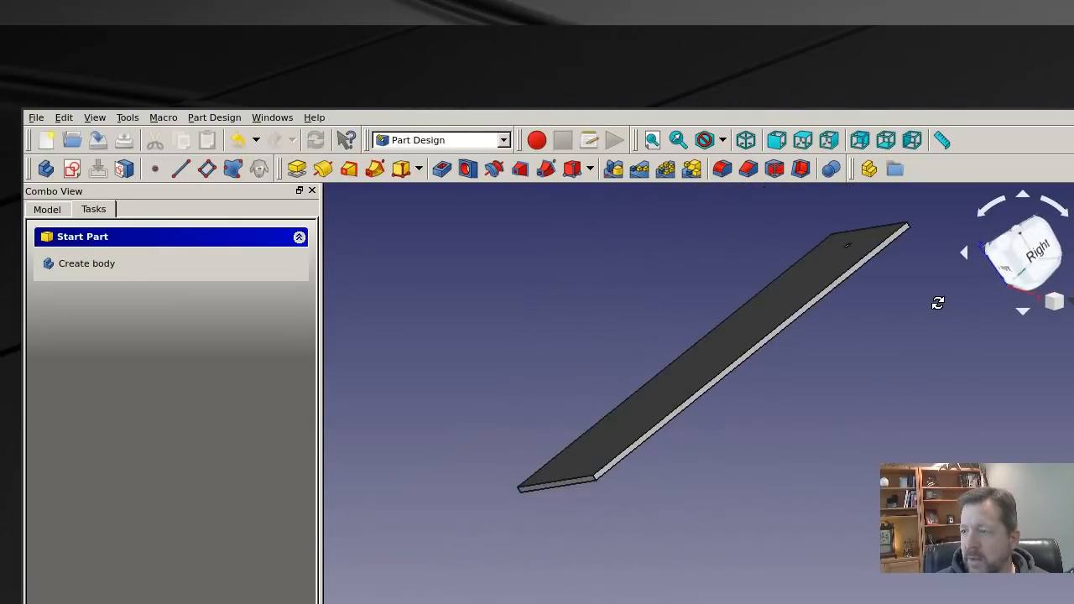
{"action": "middle_click_drag", "start_coordinate": [937, 303], "coordinate": [941, 346]}
{"action": "scroll", "coordinate": [643, 443], "scroll_direction": "up", "scroll_amount": 2}
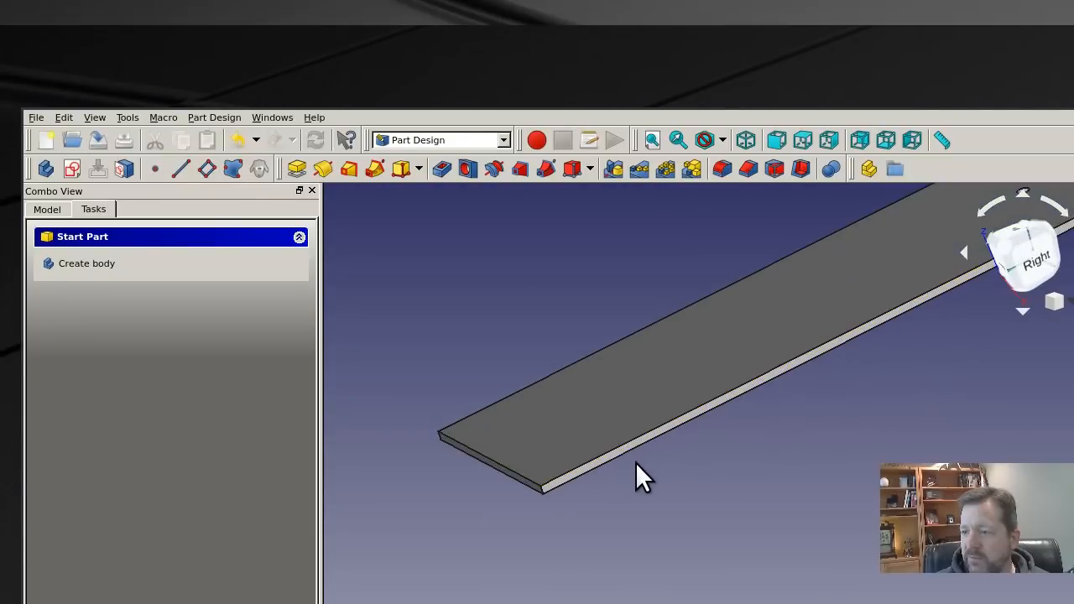
{"action": "scroll", "coordinate": [640, 470], "scroll_direction": "down", "scroll_amount": 4}
{"action": "scroll", "coordinate": [734, 455], "scroll_direction": "up", "scroll_amount": 4}
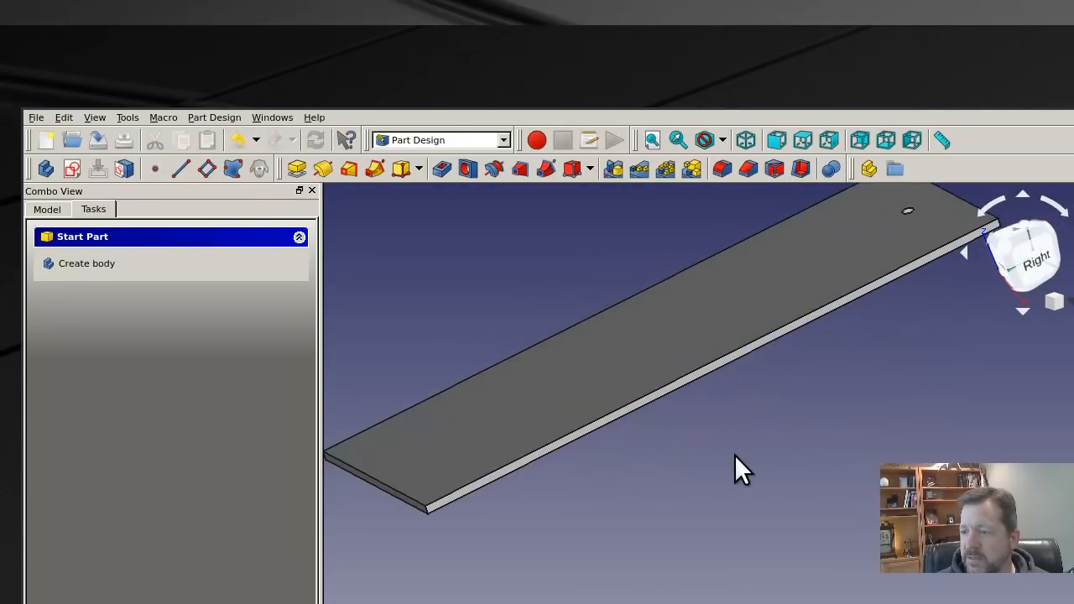
{"action": "scroll", "coordinate": [651, 499], "scroll_direction": "up", "scroll_amount": 3}
{"action": "scroll", "coordinate": [637, 470], "scroll_direction": "down", "scroll_amount": 5}
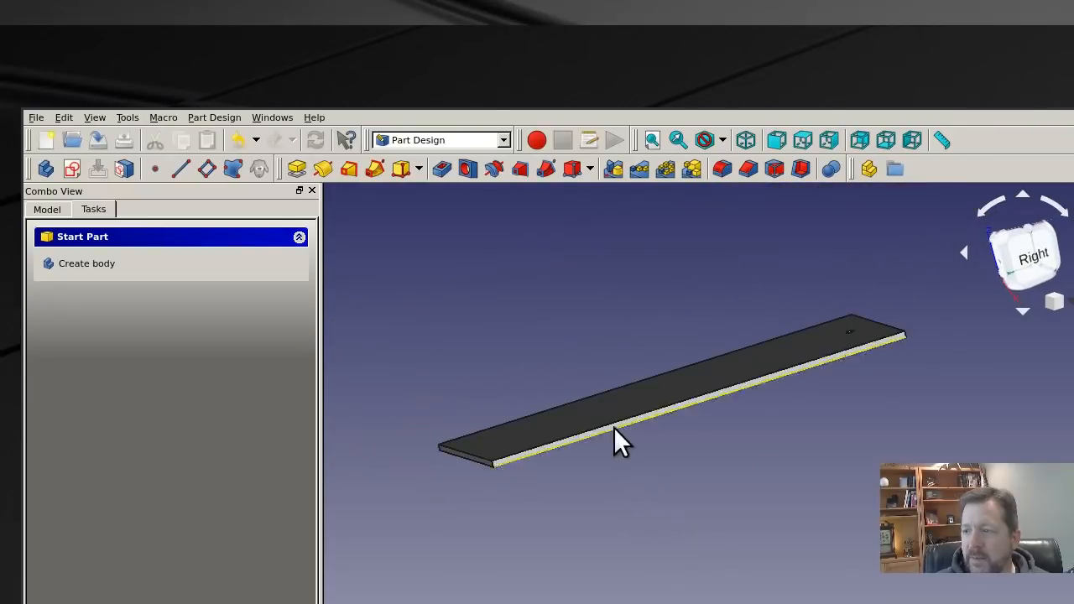
Create a new sketch on the plate's long narrow right side face
{"action": "scroll", "coordinate": [587, 424], "scroll_direction": "up", "scroll_amount": 3}
{"action": "scroll", "coordinate": [520, 470], "scroll_direction": "up", "scroll_amount": 2}
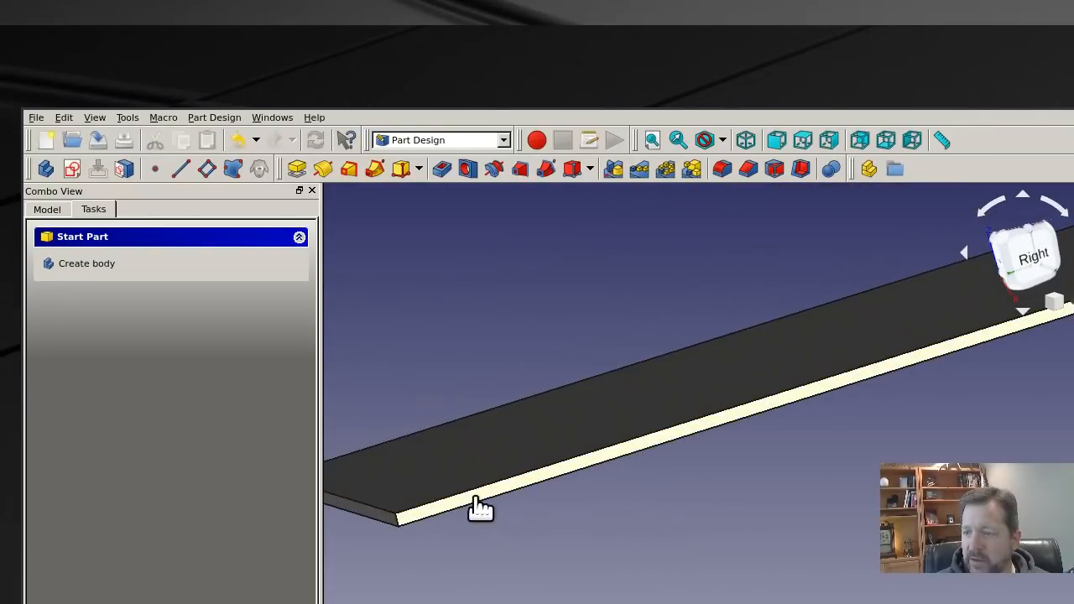
{"action": "left_click", "coordinate": [475, 497]}
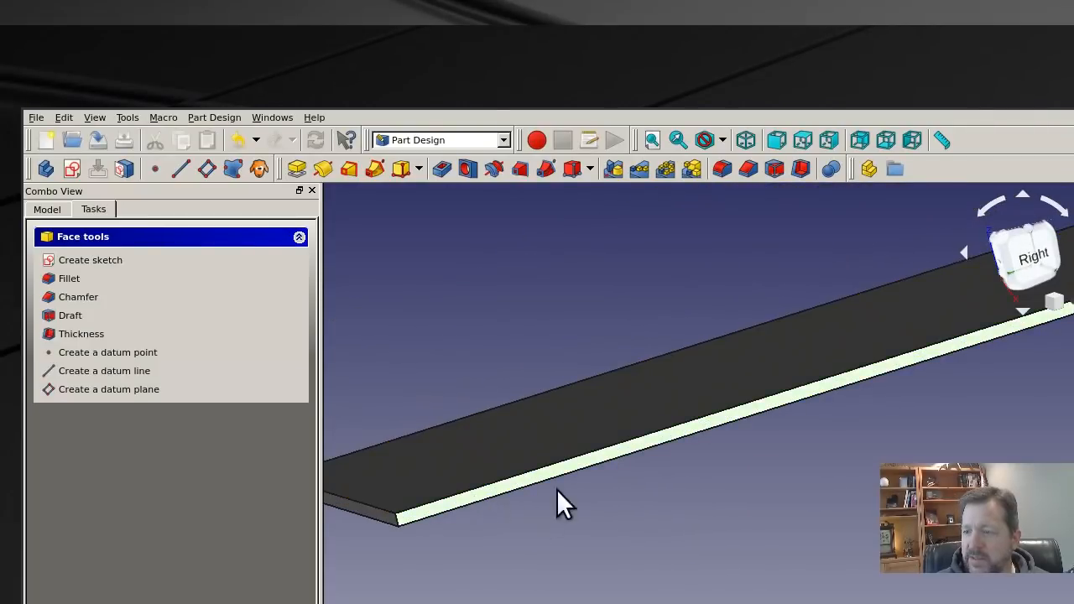
{"action": "left_click", "coordinate": [93, 261]}
Link the side face's long top and bottom edges into the sketch as external geometry
{"action": "scroll", "coordinate": [592, 445], "scroll_direction": "up", "scroll_amount": 5}
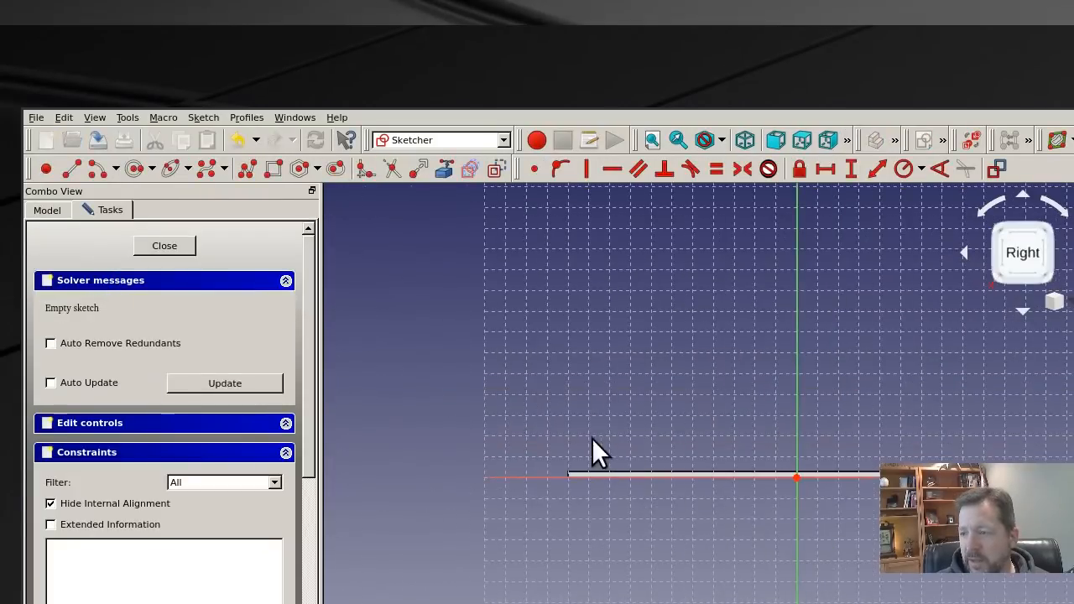
{"action": "left_click", "coordinate": [444, 169]}
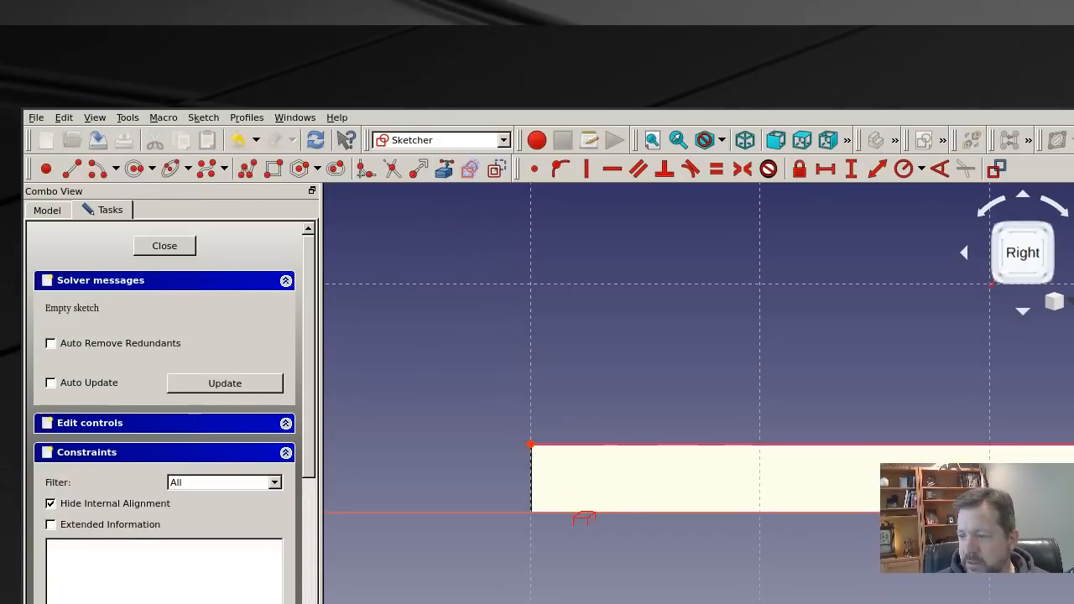
{"action": "key", "text": "Escape"}
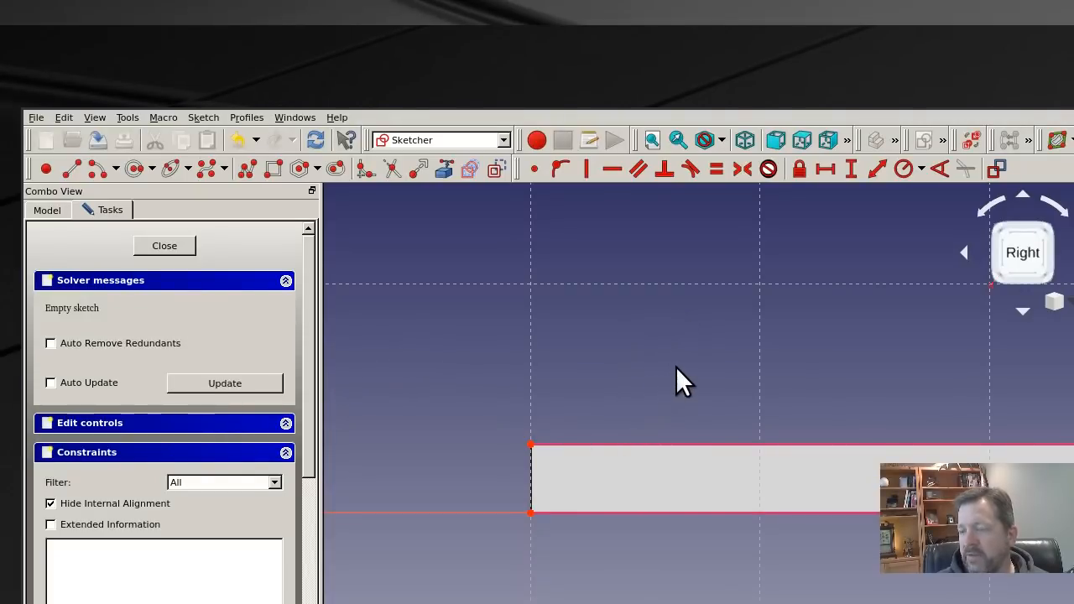
{"action": "right_click", "coordinate": [597, 334]}
{"action": "left_click", "coordinate": [483, 336]}
Draw a rectangle about 11.4 by 2.9 mm near the side face's left end, with its lower-right corner on the referenced bottom edge
{"action": "scroll", "coordinate": [502, 331], "scroll_direction": "down", "scroll_amount": 8}
{"action": "scroll", "coordinate": [637, 303], "scroll_direction": "up", "scroll_amount": 2}
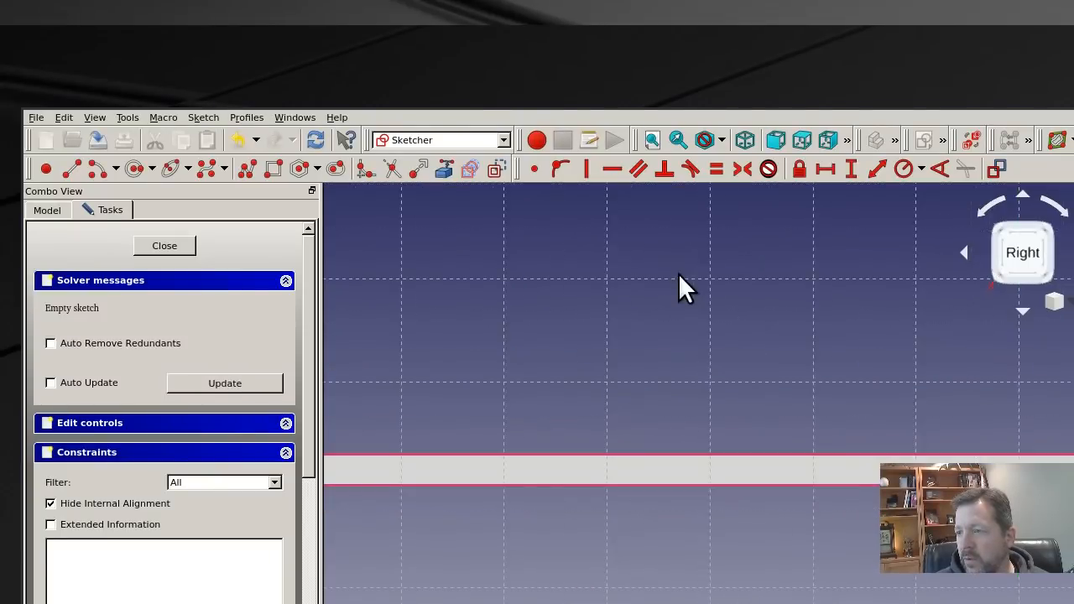
{"action": "left_click", "coordinate": [274, 169]}
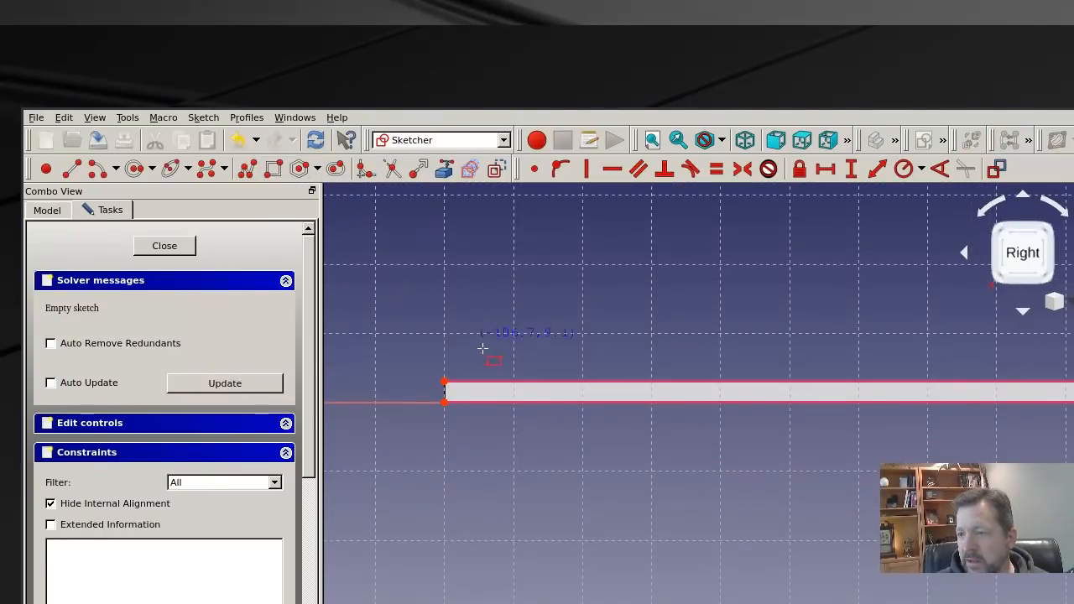
{"action": "left_click", "coordinate": [527, 385]}
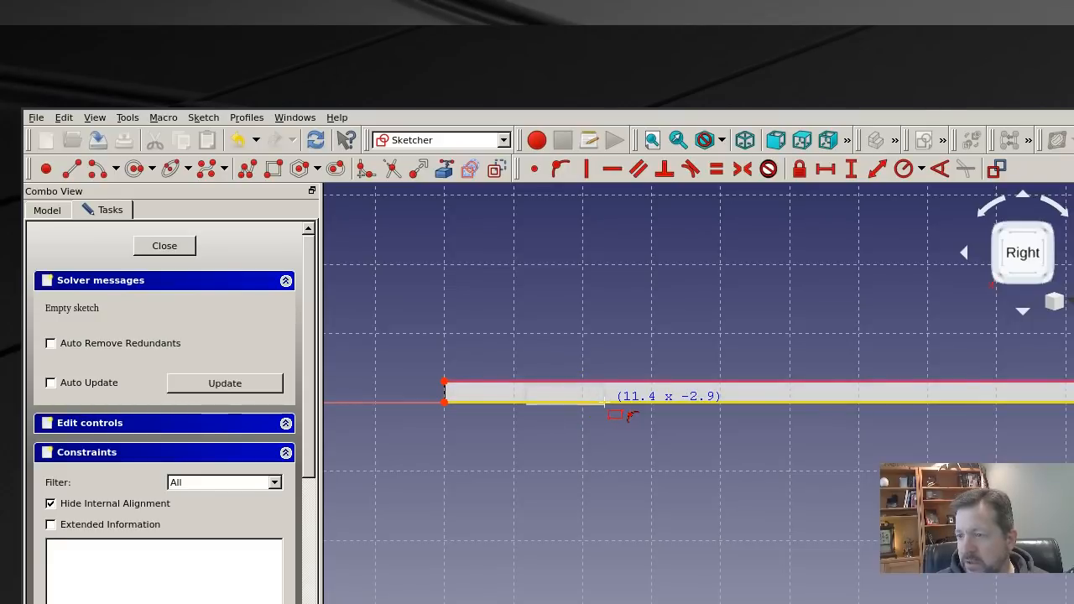
{"action": "left_click", "coordinate": [605, 405]}
{"action": "right_click", "coordinate": [596, 454]}
{"action": "scroll", "coordinate": [530, 382], "scroll_direction": "up", "scroll_amount": 2}
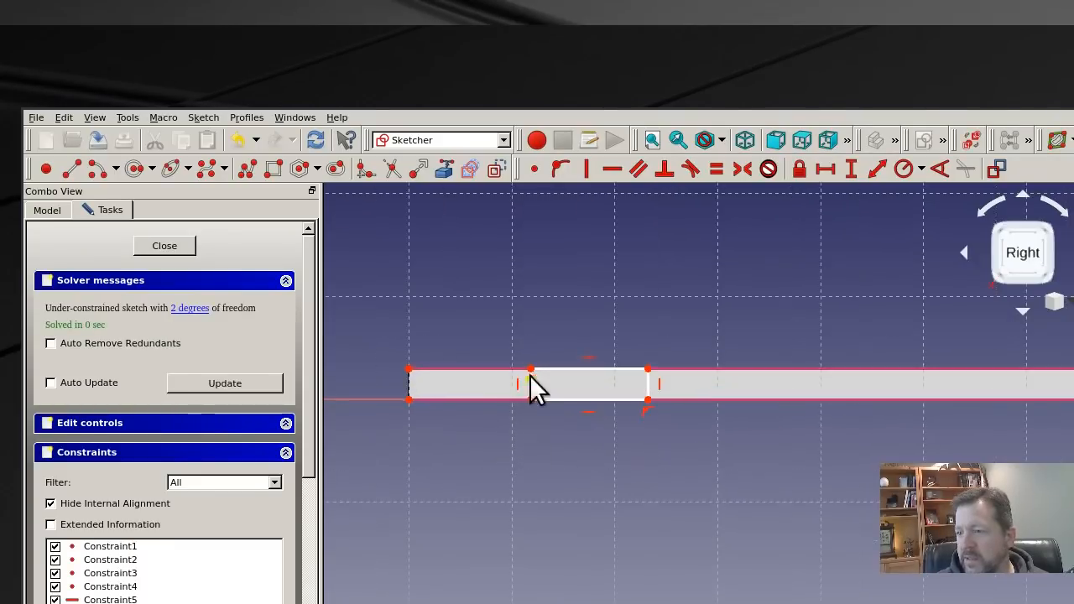
Shift the rectangle's top and right edges slightly to test its remaining freedom of movement
{"action": "scroll", "coordinate": [568, 343], "scroll_direction": "up", "scroll_amount": 2}
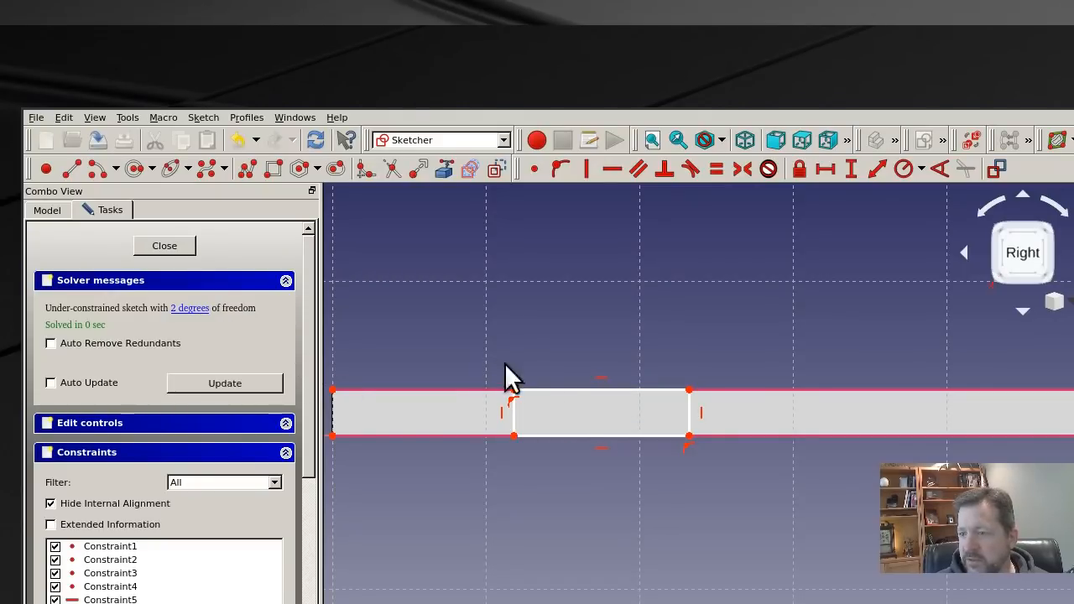
{"action": "left_click_drag", "start_coordinate": [577, 389], "coordinate": [579, 413]}
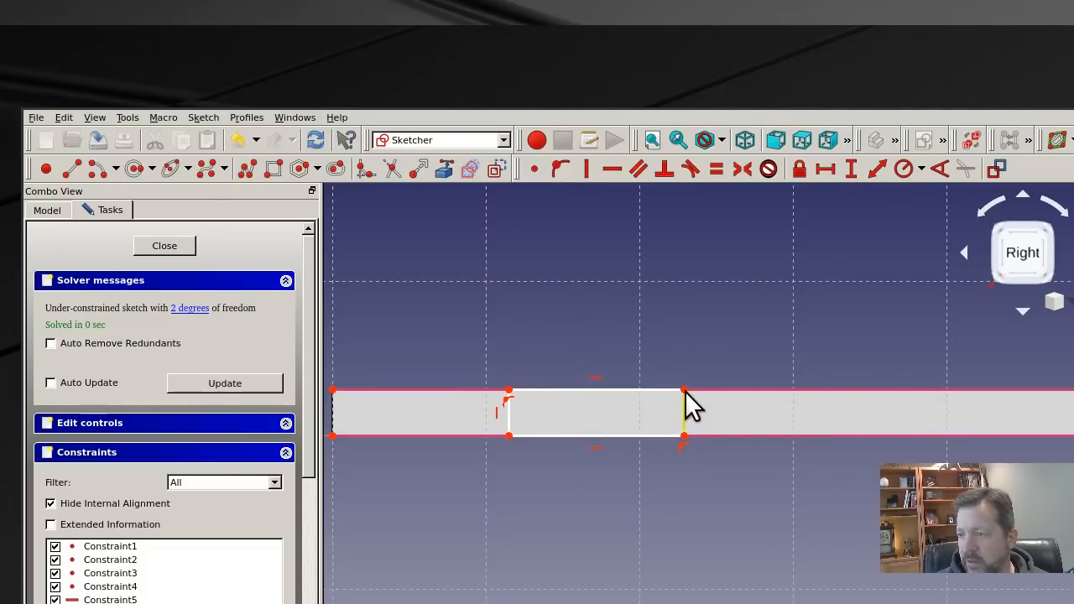
{"action": "mouse_move", "coordinate": [684, 403]}
{"action": "left_mouse_down"}
{"action": "mouse_move", "coordinate": [703, 401]}
{"action": "mouse_move", "coordinate": [674, 404]}
{"action": "mouse_move", "coordinate": [691, 408]}
{"action": "left_mouse_up"}
Constrain the horizontal length of the rectangle's top edge with the expression Spreadsheet.tabwidth
{"action": "left_click", "coordinate": [627, 390]}
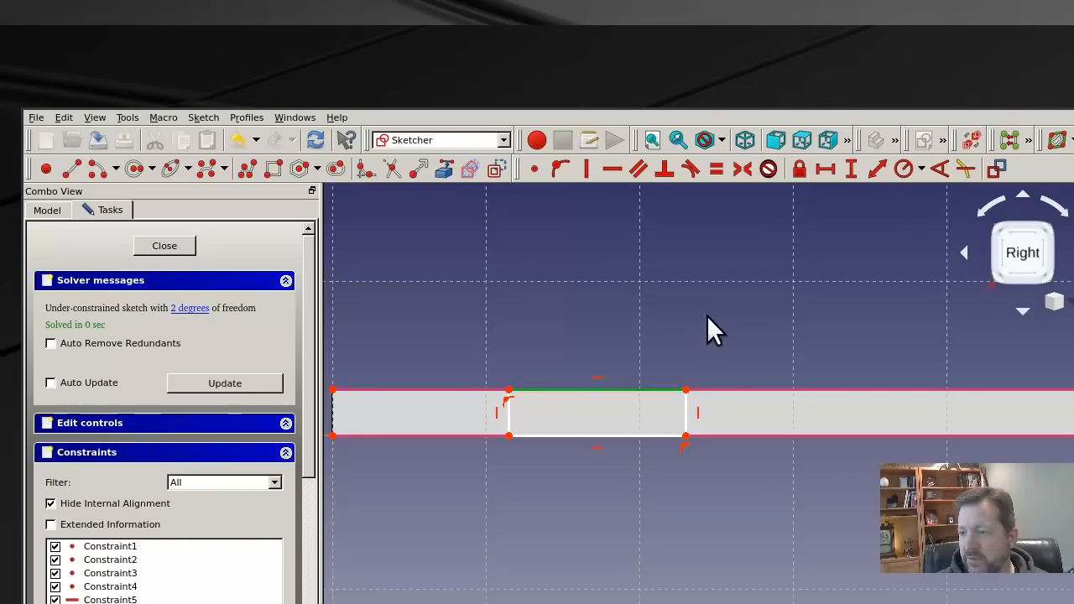
{"action": "left_click", "coordinate": [826, 168]}
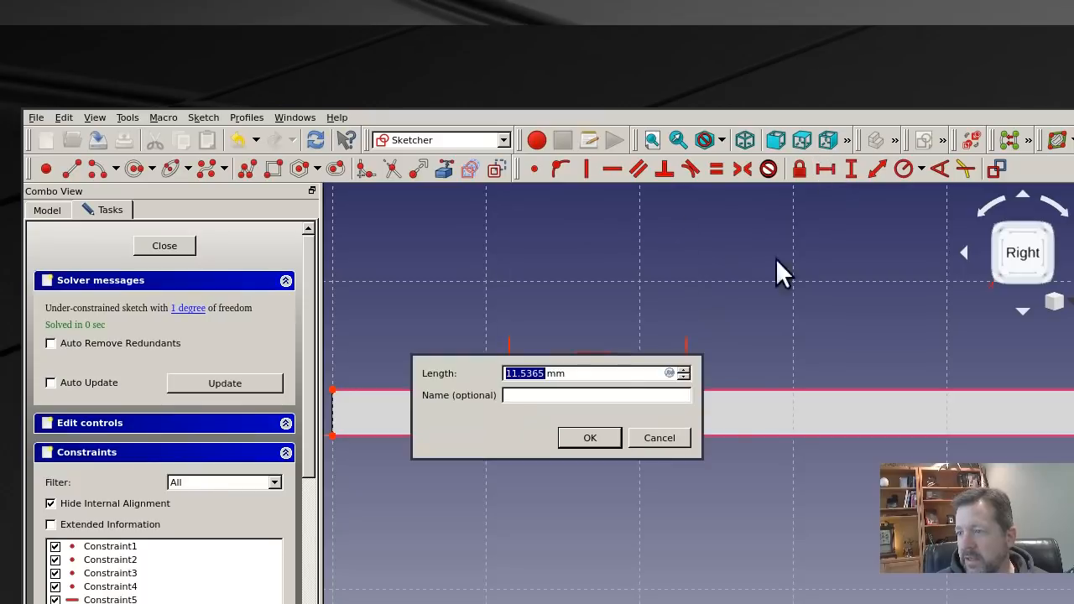
{"action": "left_click", "coordinate": [669, 373]}
{"action": "left_click", "coordinate": [99, 53]}
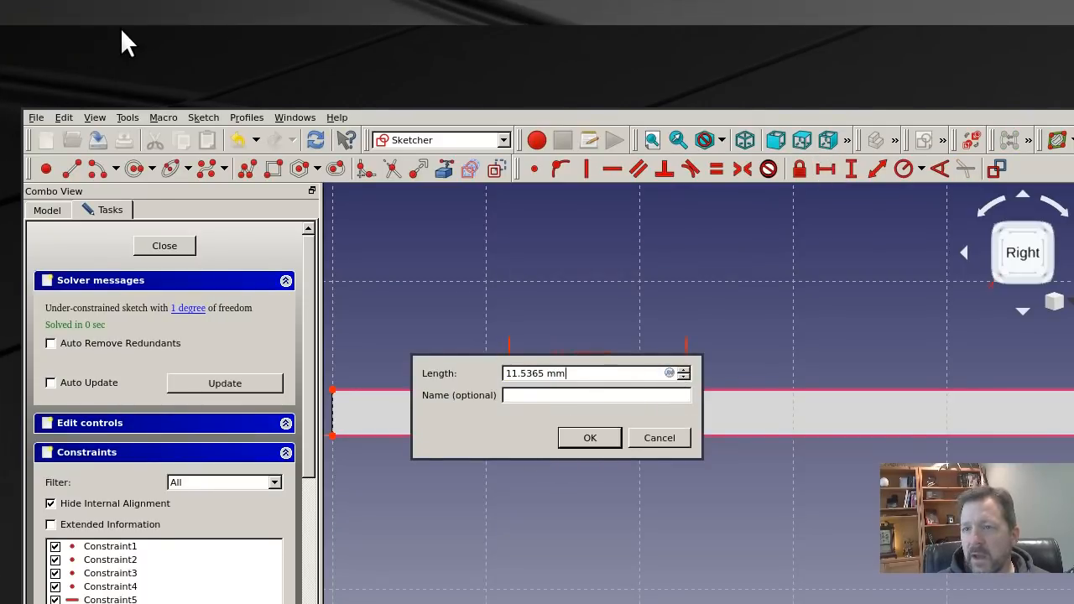
{"action": "left_click", "coordinate": [669, 373]}
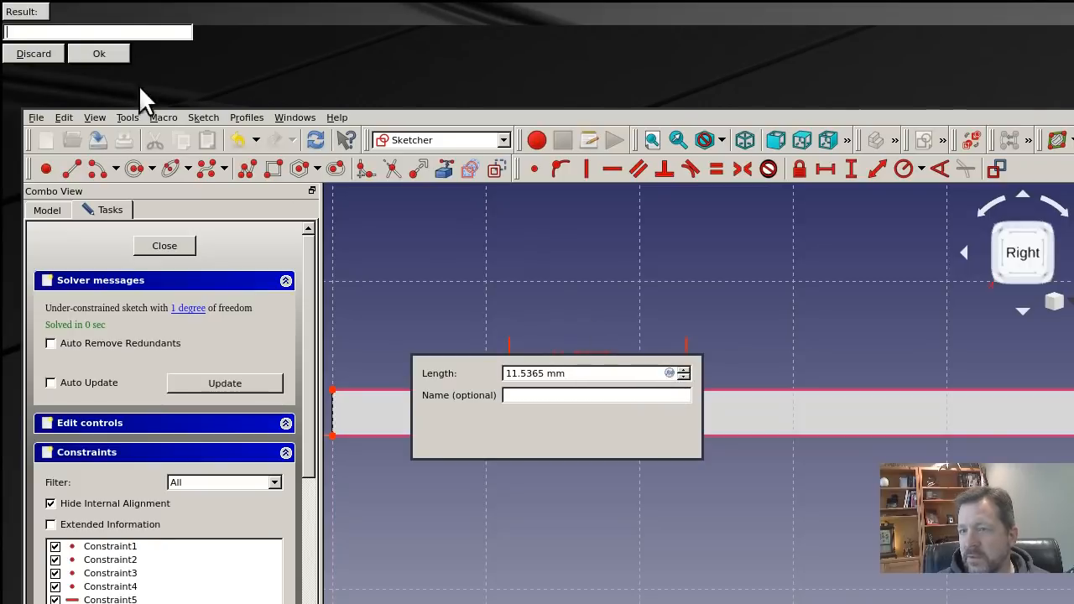
{"action": "type", "text": "spre"}
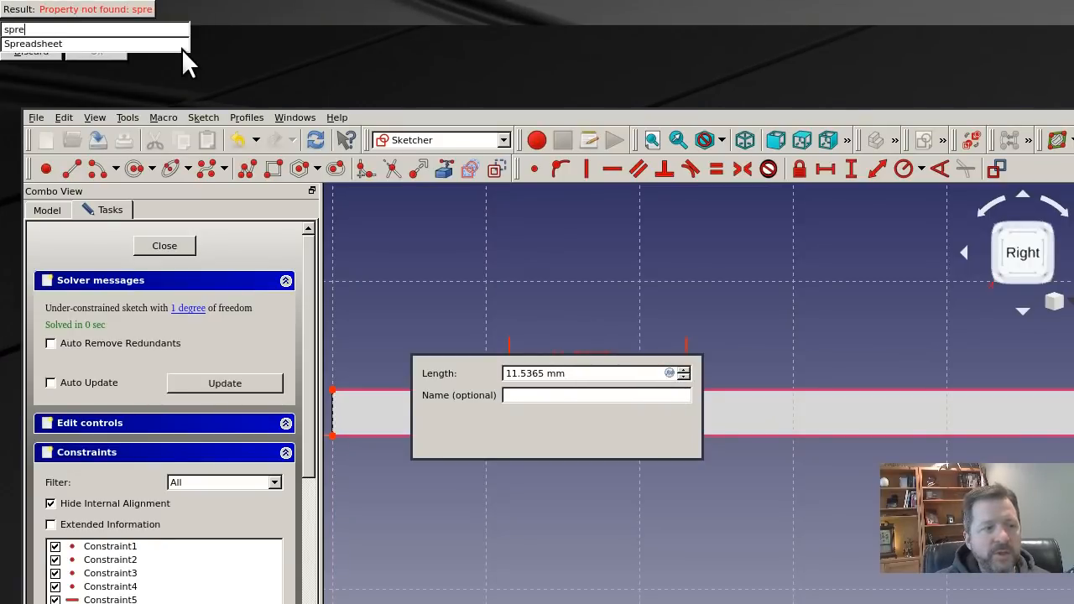
{"action": "key", "text": "Down"}
{"action": "type", "text": "tab"}
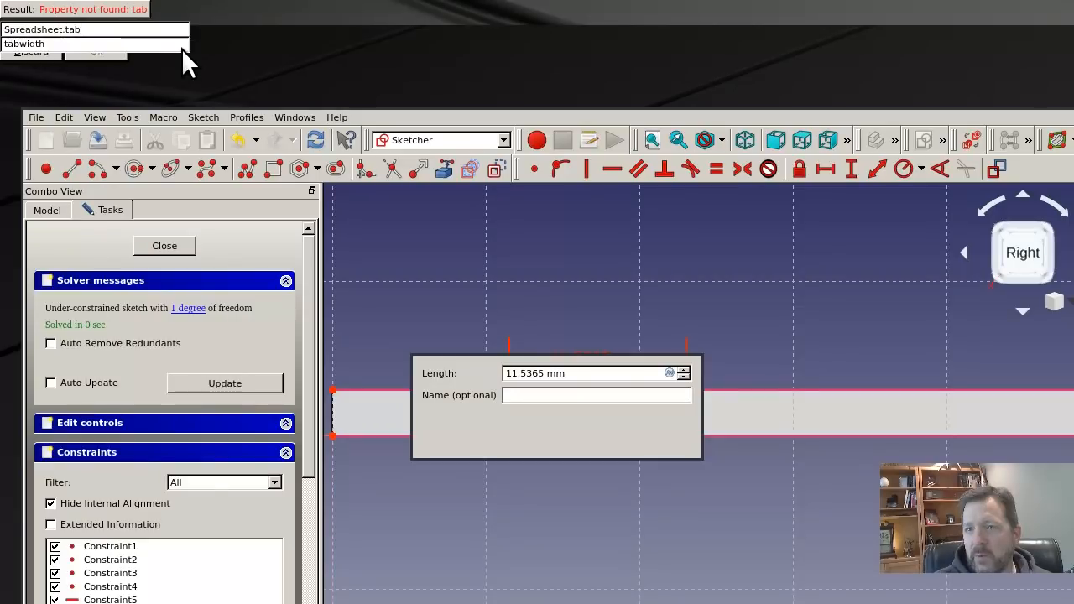
{"action": "key", "text": "Down"}
{"action": "key", "text": "Return"}
{"action": "key", "text": "Return"}
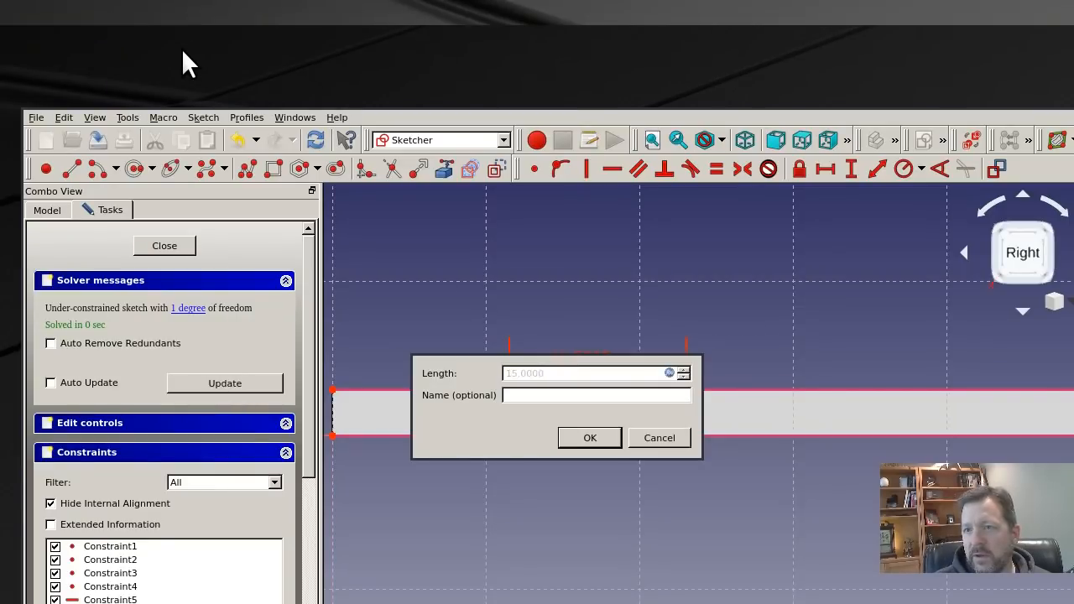
{"action": "left_click", "coordinate": [598, 444]}
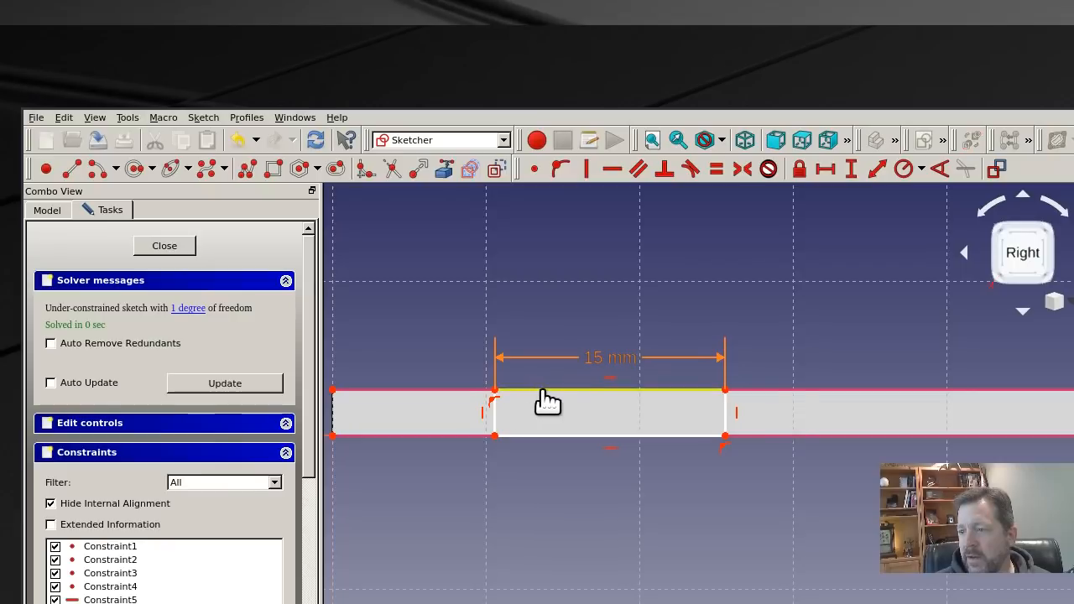
Constrain the horizontal distance from the side face's upper-left corner to the rectangle's upper-left corner with the expression Spreadsheet.tabwidth
{"action": "left_click_drag", "start_coordinate": [542, 391], "coordinate": [593, 391]}
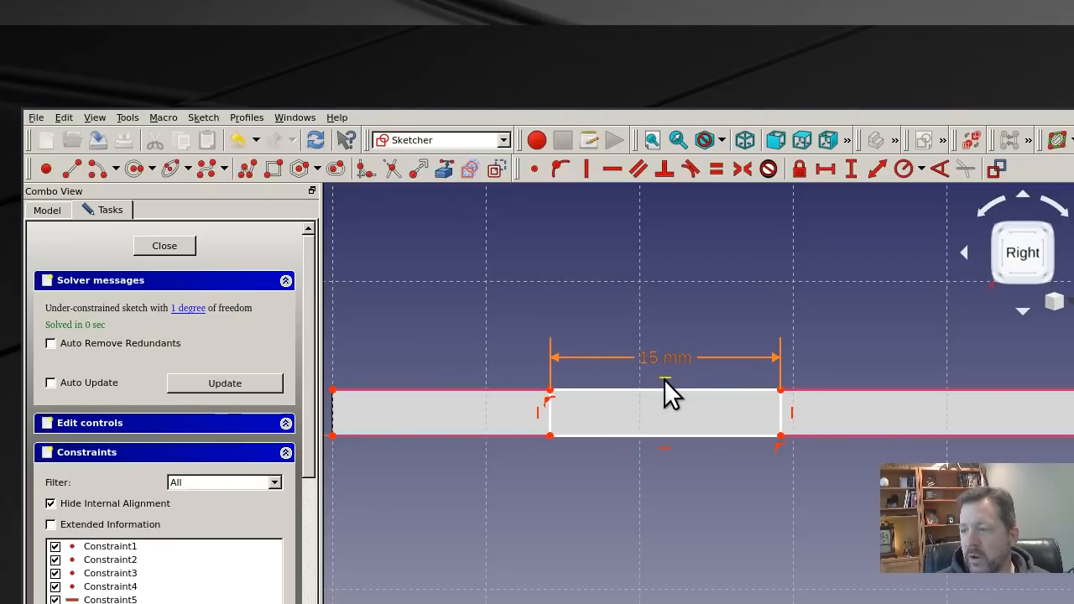
{"action": "left_click", "coordinate": [551, 389]}
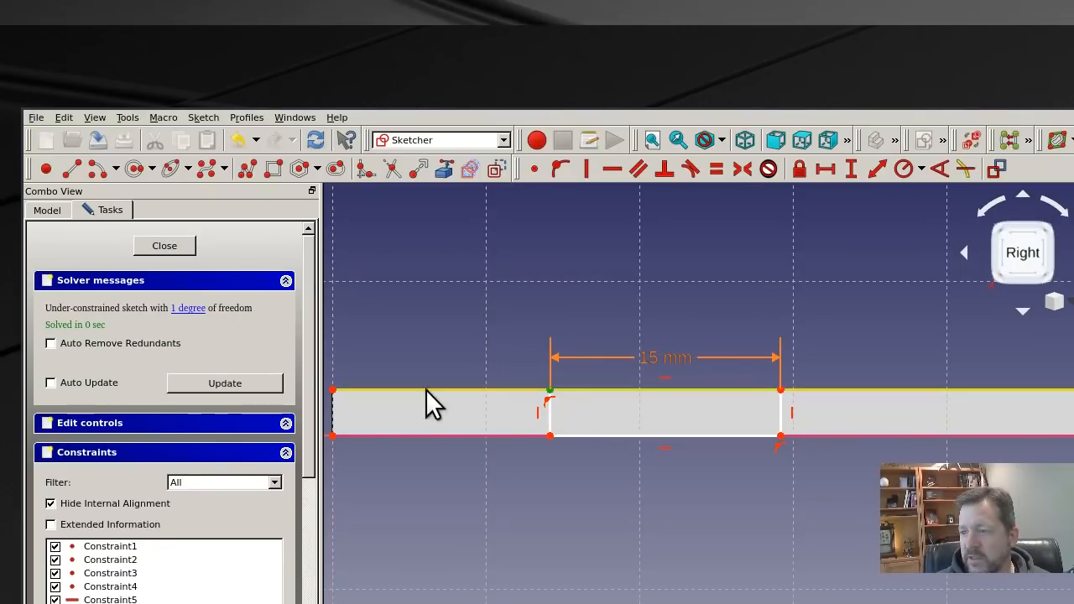
{"action": "left_click", "coordinate": [333, 391]}
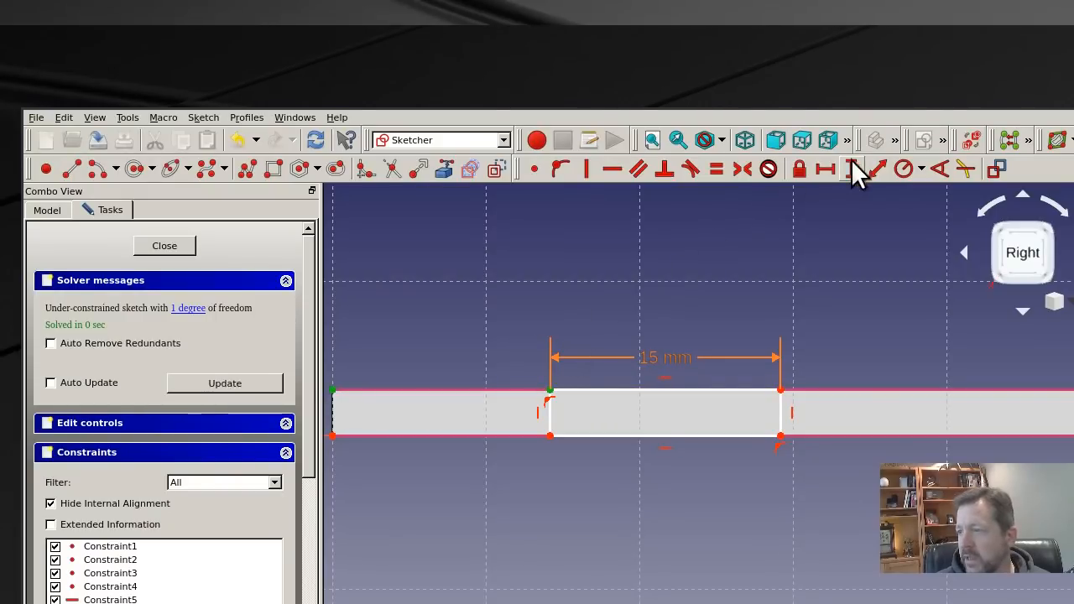
{"action": "left_click", "coordinate": [825, 169]}
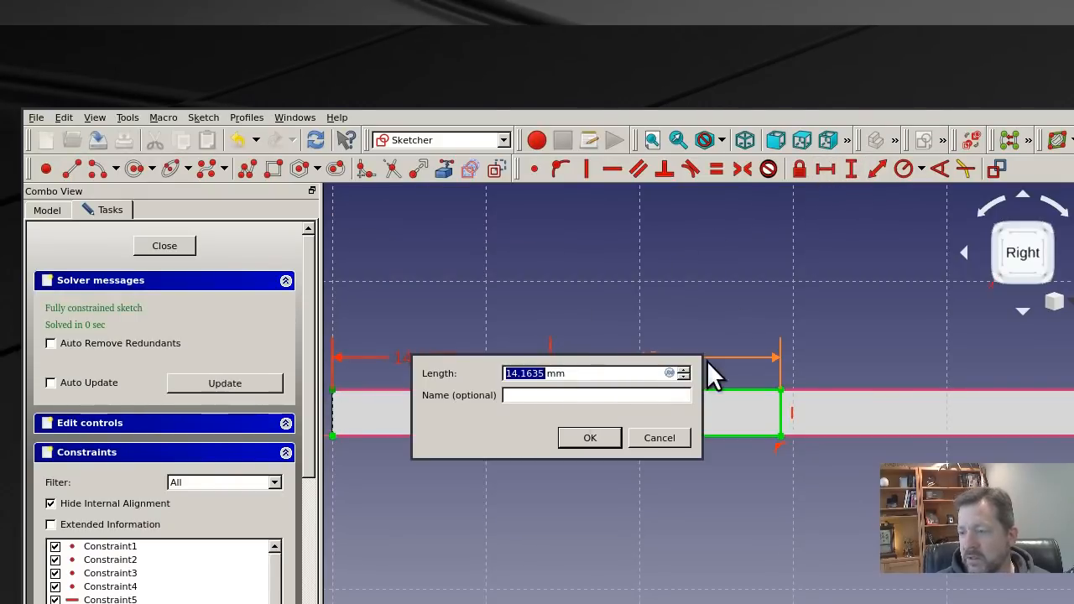
{"action": "left_click", "coordinate": [669, 373]}
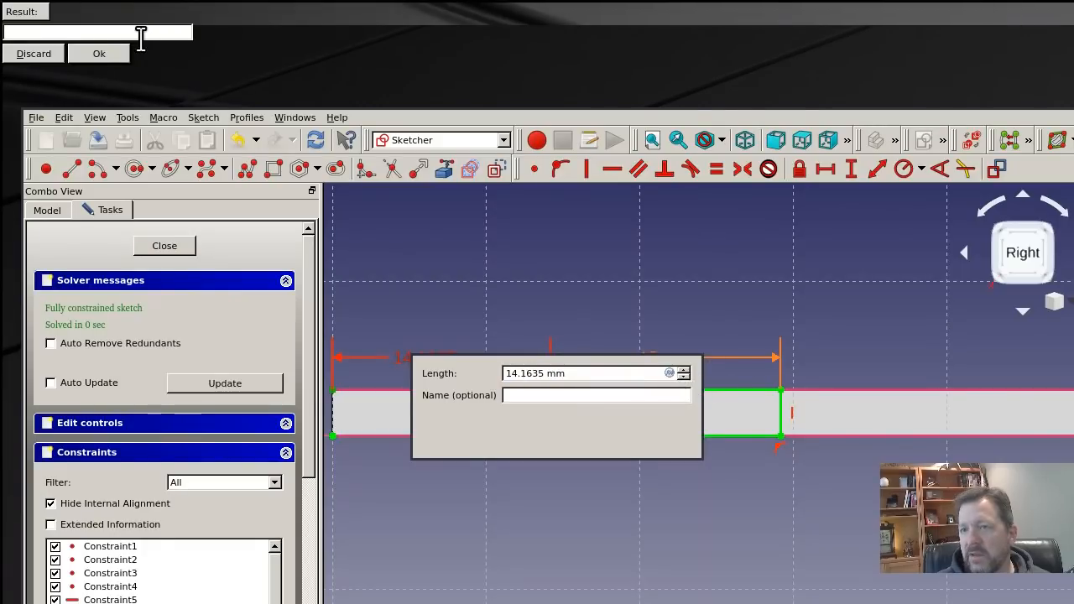
{"action": "type", "text": "Spreadsheet."}
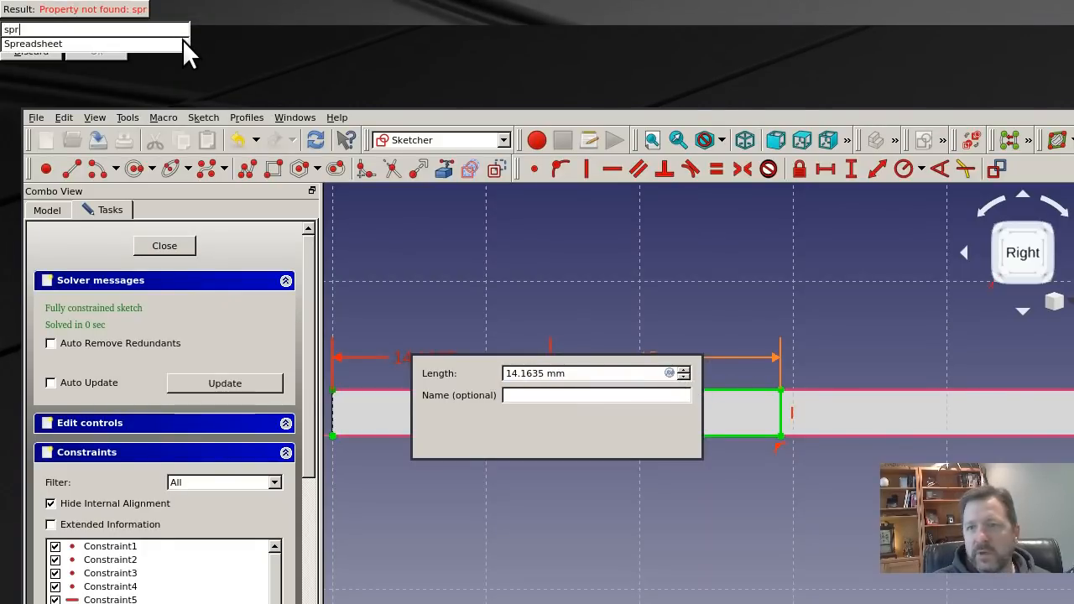
{"action": "type", "text": "tabwidth"}
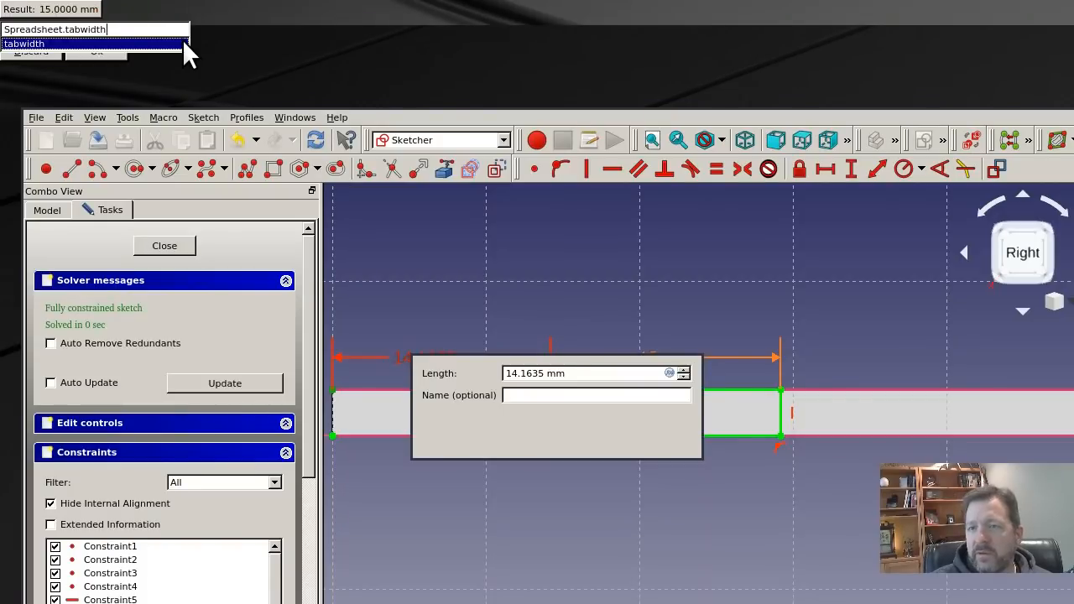
{"action": "key", "text": "Return"}
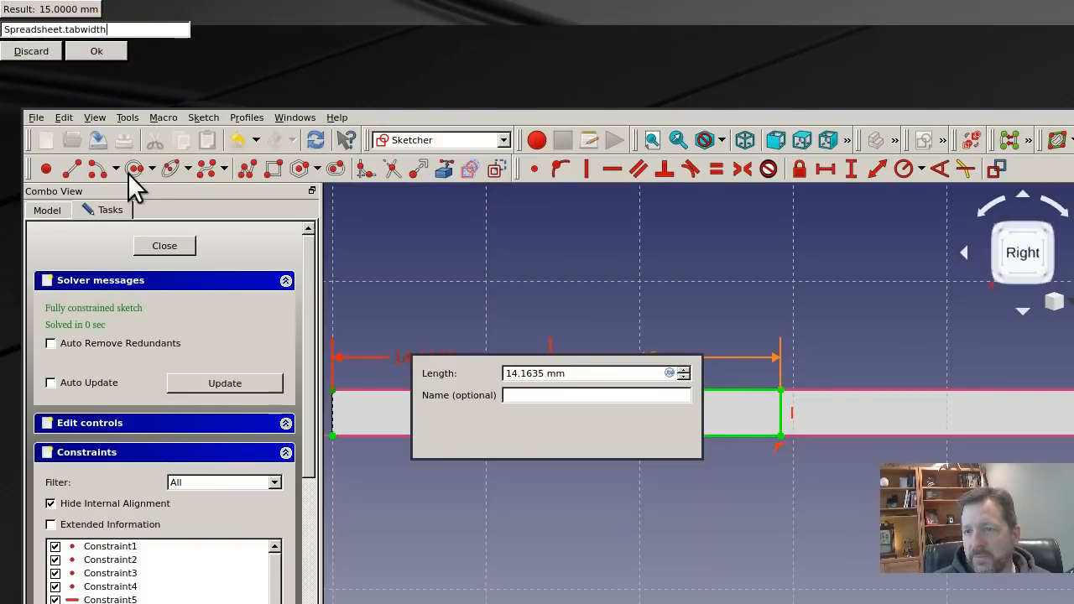
{"action": "left_click", "coordinate": [91, 51]}
{"action": "left_click", "coordinate": [612, 438]}
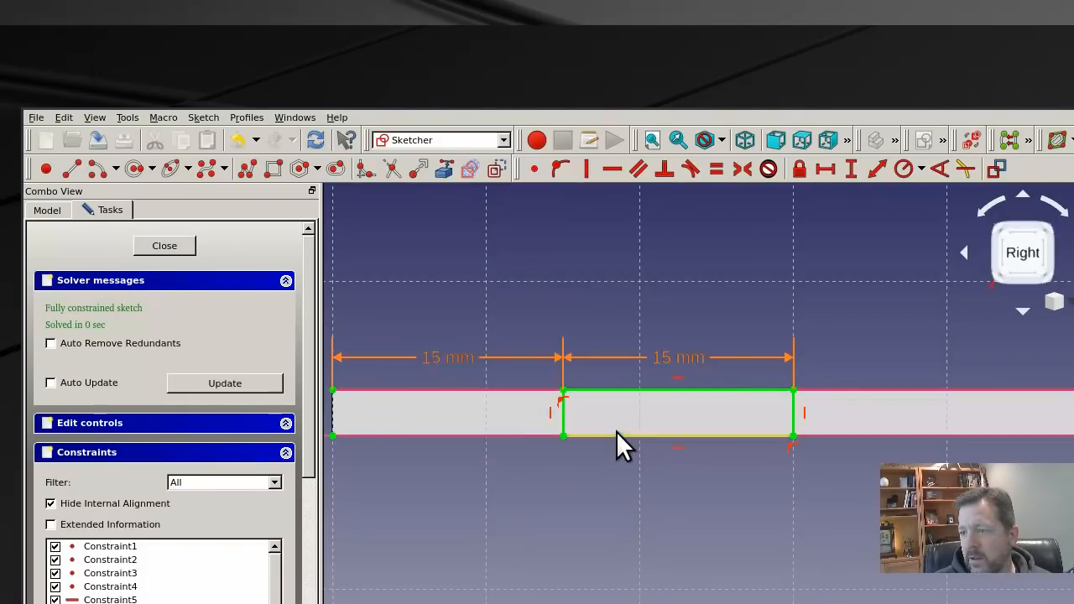
Close the sketch and pad the rectangle into a tab with its length linked to Spreadsheet.thickness
{"action": "scroll", "coordinate": [555, 336], "scroll_direction": "down", "scroll_amount": 3}
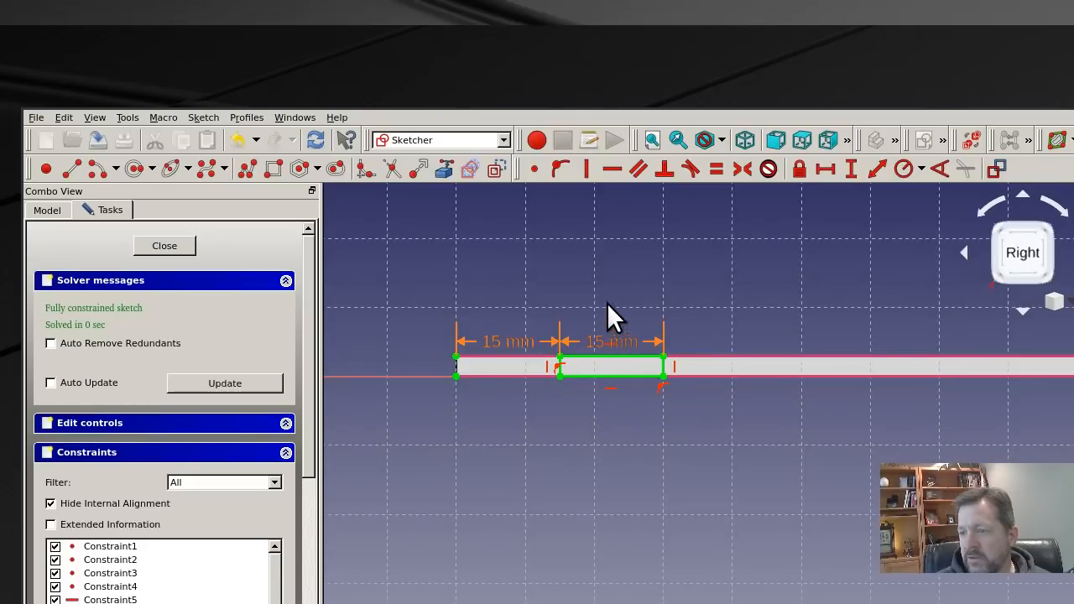
{"action": "left_click", "coordinate": [173, 249]}
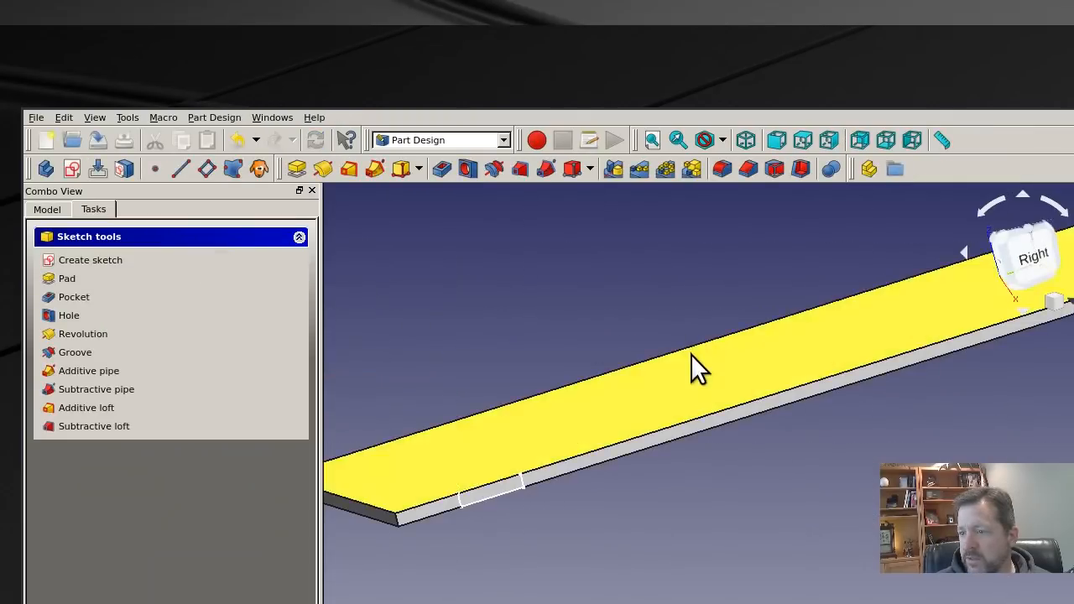
{"action": "left_click", "coordinate": [74, 286]}
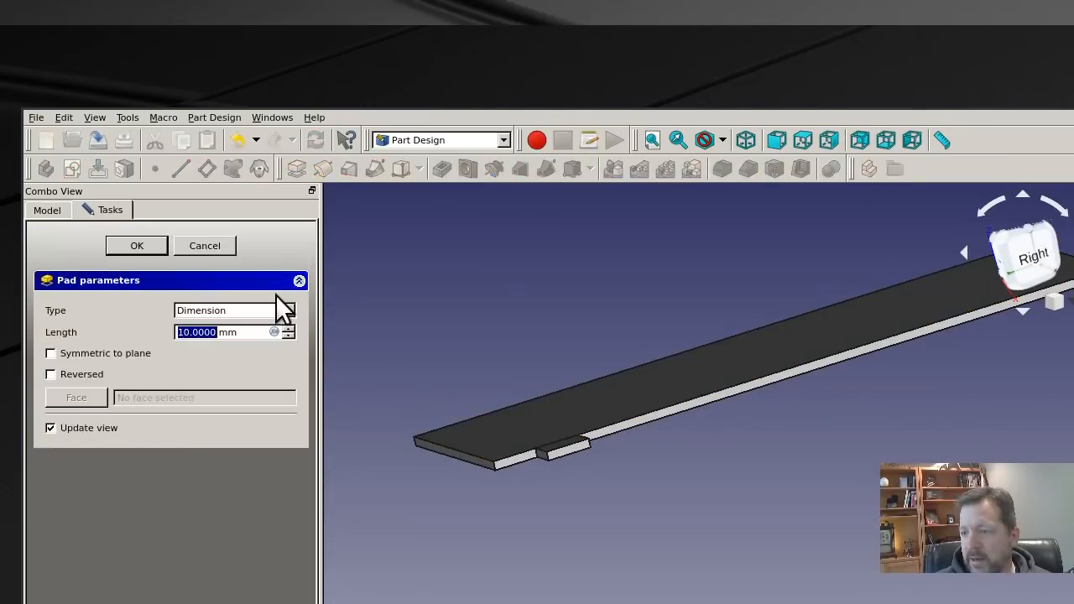
{"action": "left_click", "coordinate": [276, 333]}
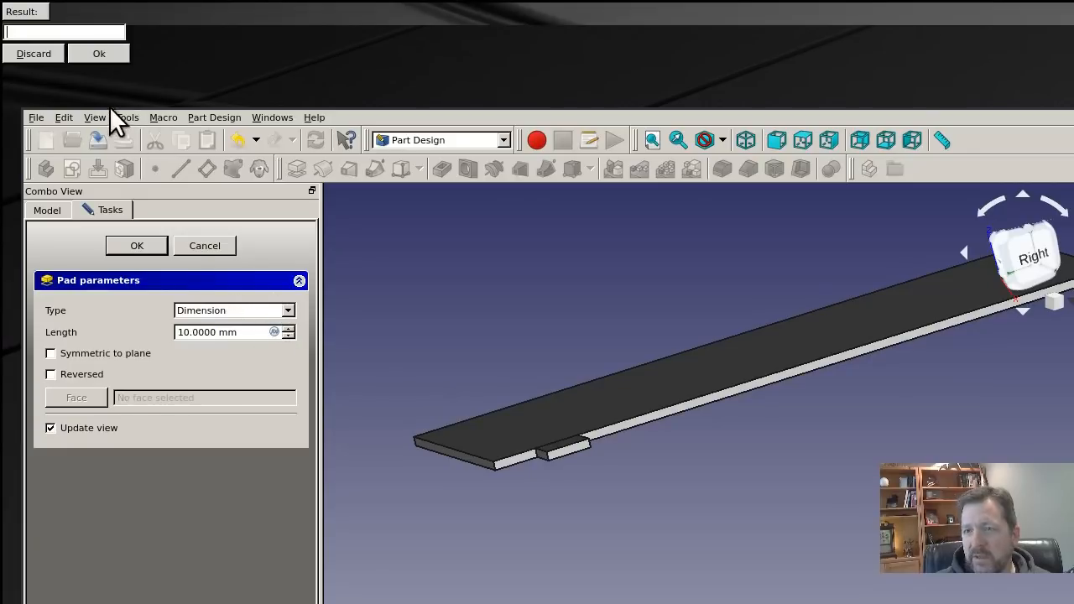
{"action": "type", "text": "Spreadsheet.thi"}
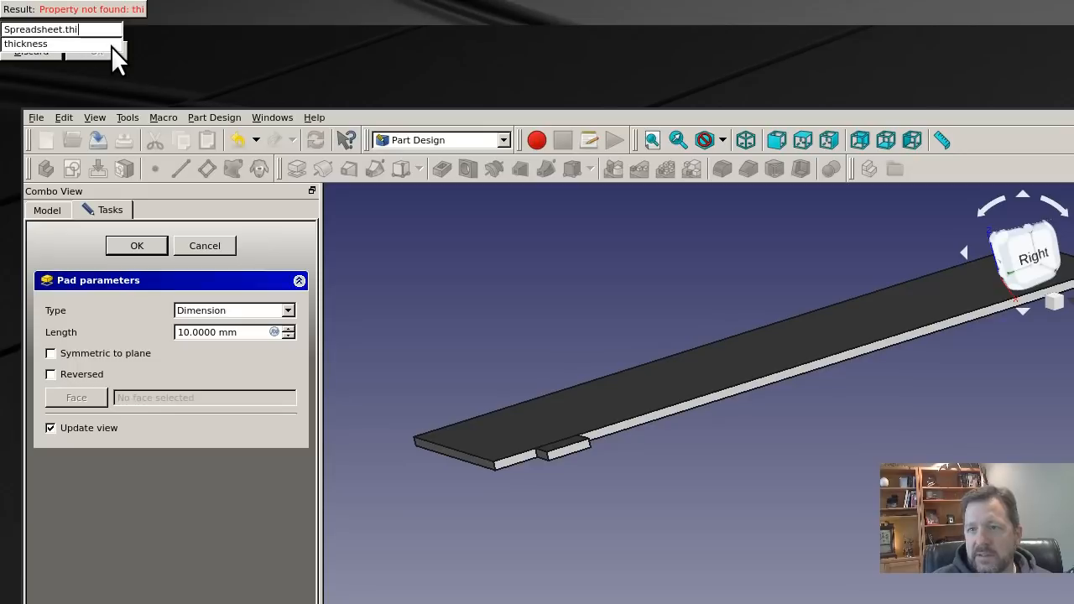
{"action": "key", "text": "Down"}
{"action": "key", "text": "Return"}
{"action": "left_click", "coordinate": [111, 49]}
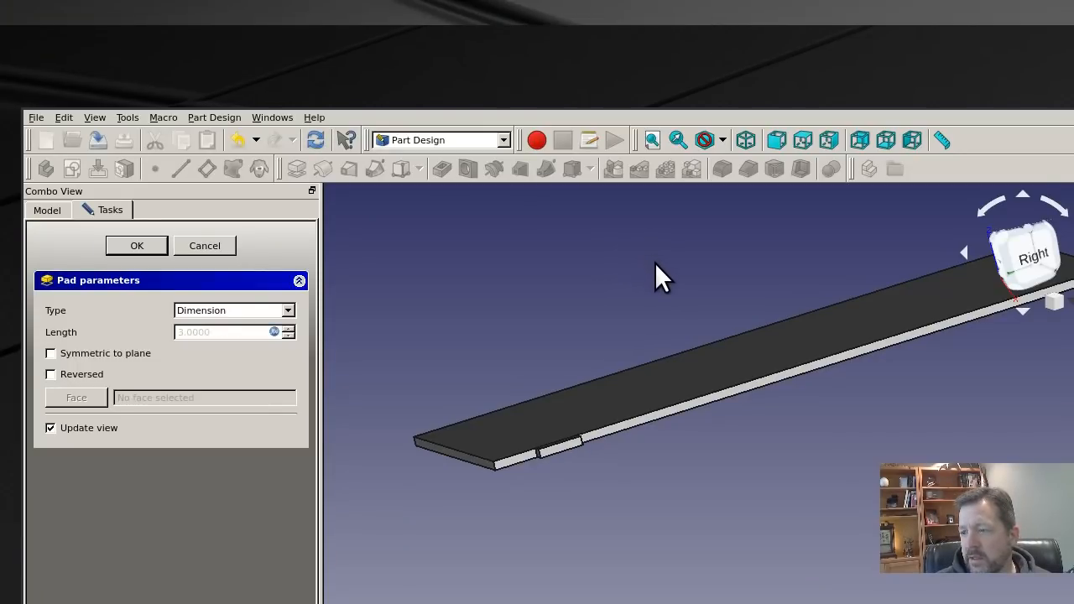
{"action": "middle_click_drag", "start_coordinate": [657, 276], "coordinate": [702, 353]}
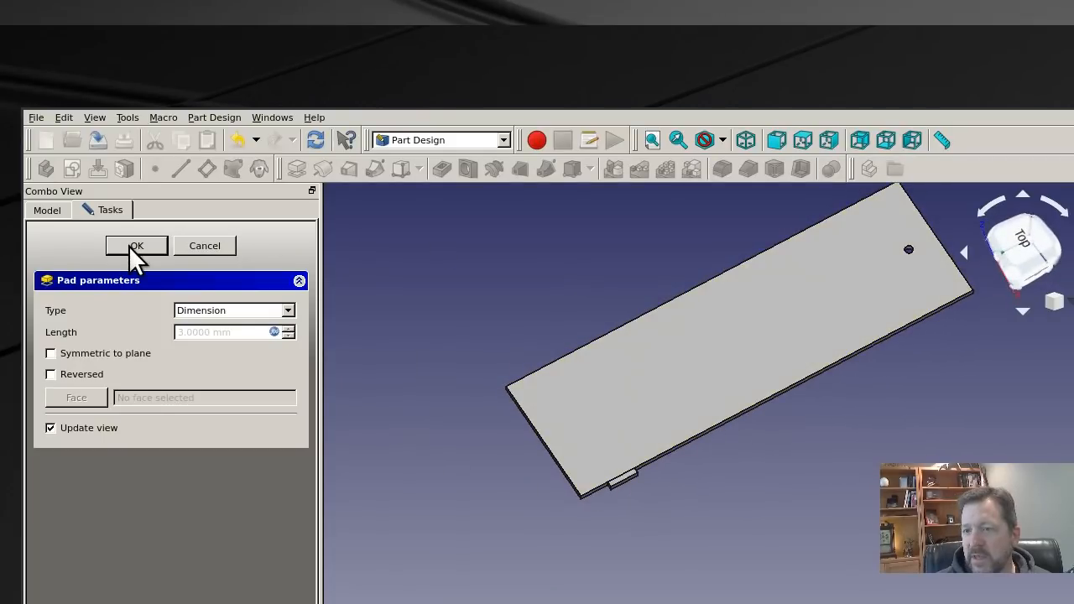
{"action": "left_click", "coordinate": [135, 246]}
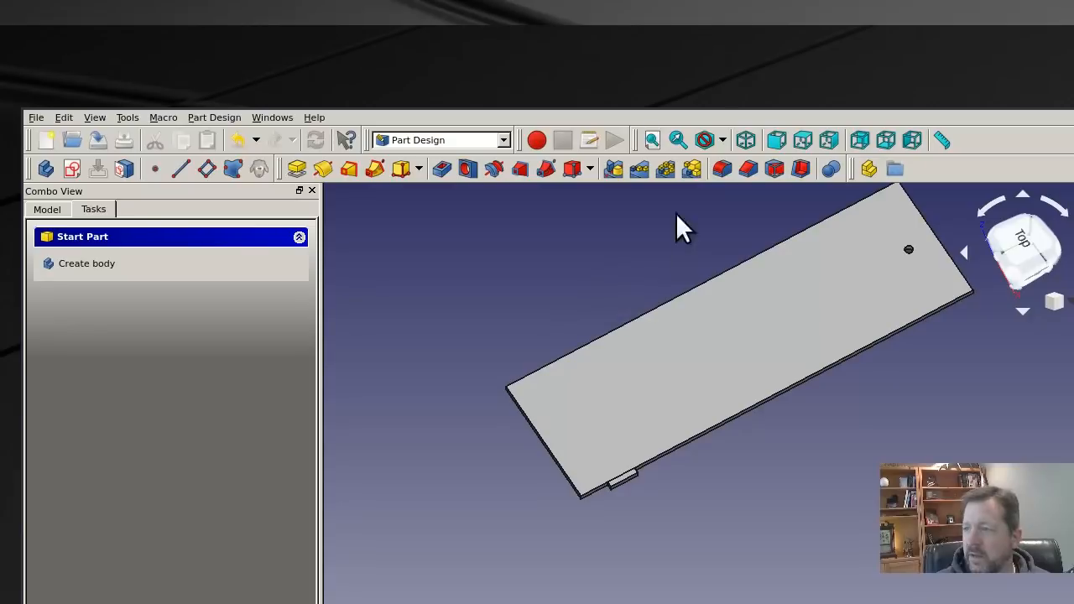
Create a MultiTransform feature based on the tab pad, Pad001
{"action": "left_click", "coordinate": [695, 164]}
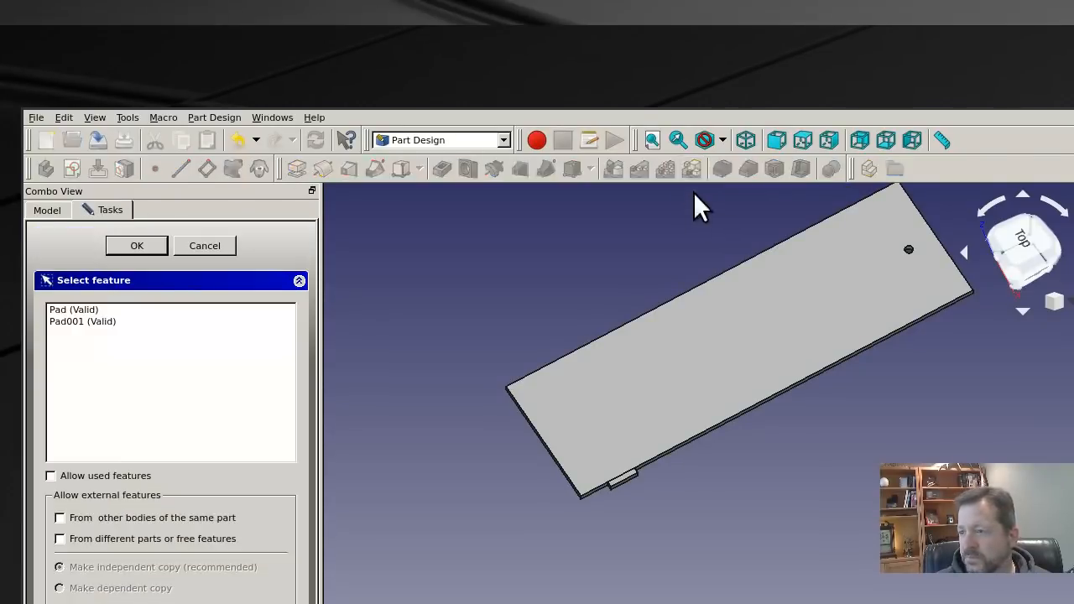
{"action": "left_click", "coordinate": [76, 322]}
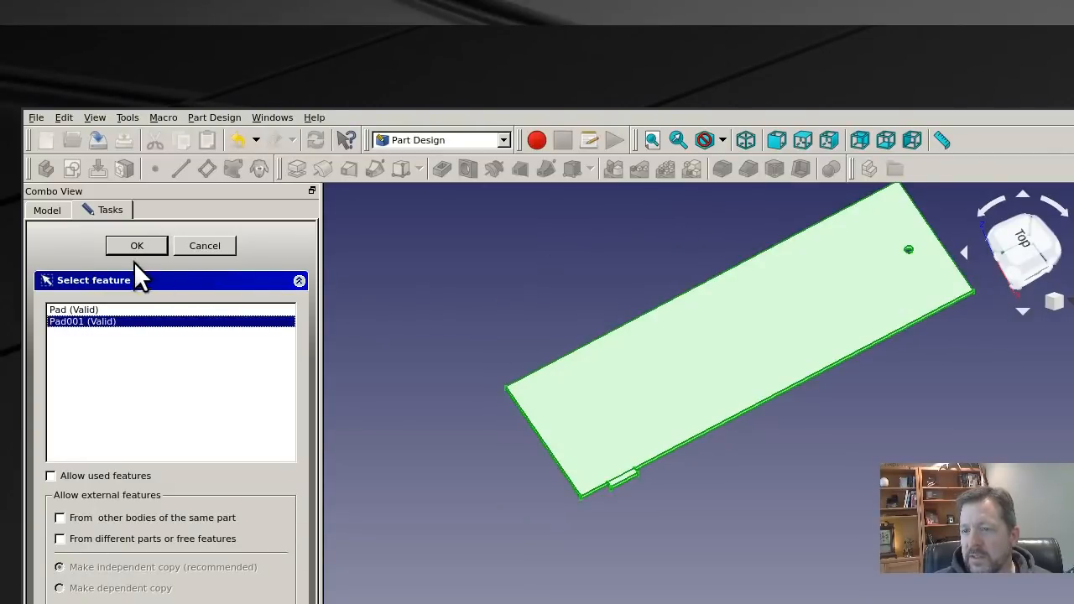
{"action": "left_click", "coordinate": [136, 246]}
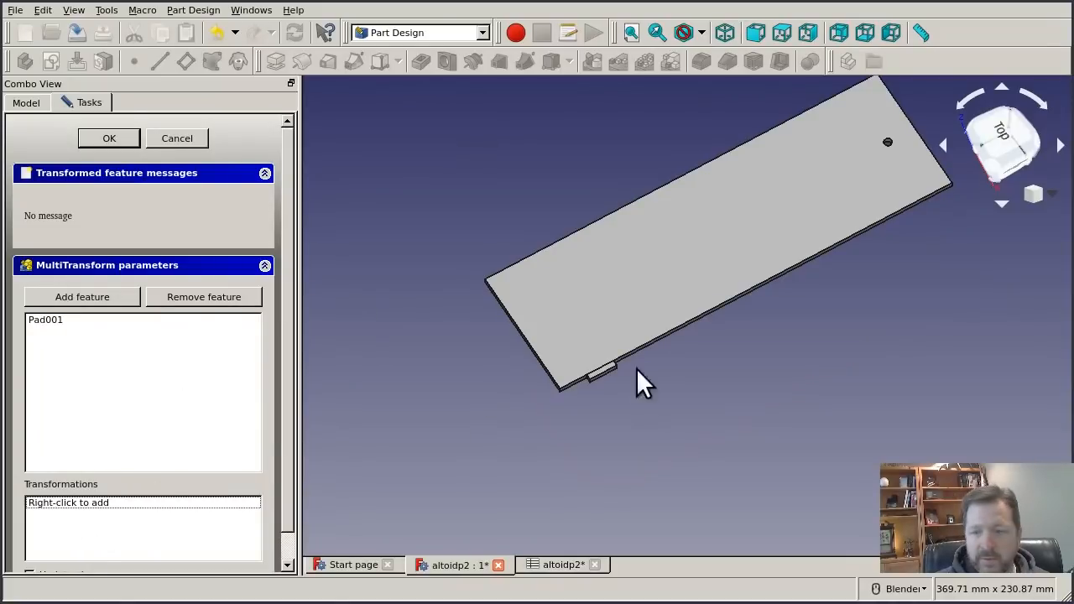
Add a linear pattern transformation for the tab along the plate's long edge, with 5 occurrences
{"action": "right_click", "coordinate": [134, 514]}
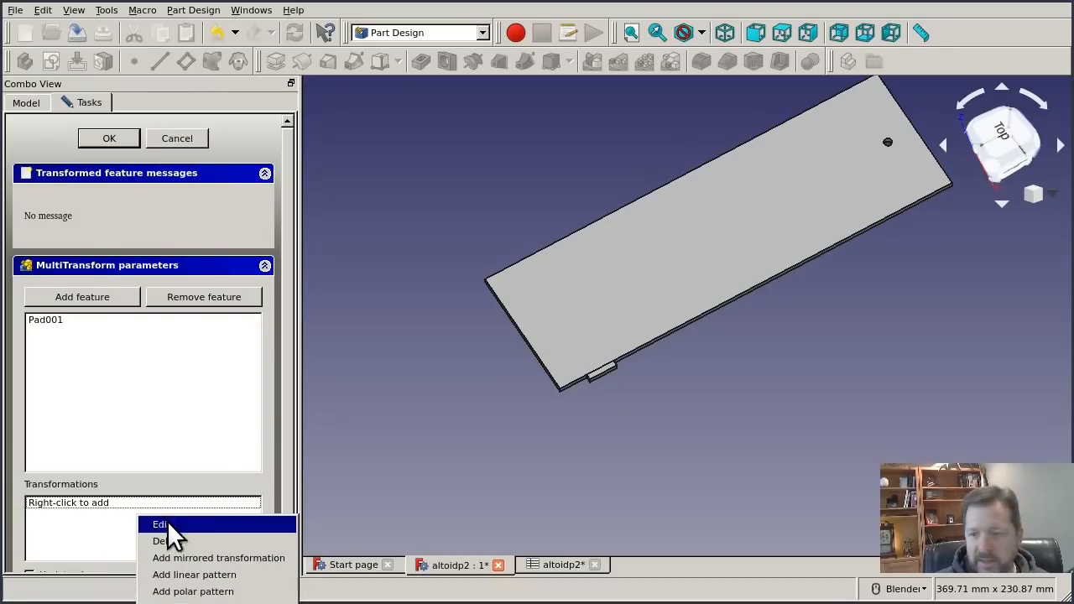
{"action": "left_click", "coordinate": [230, 575]}
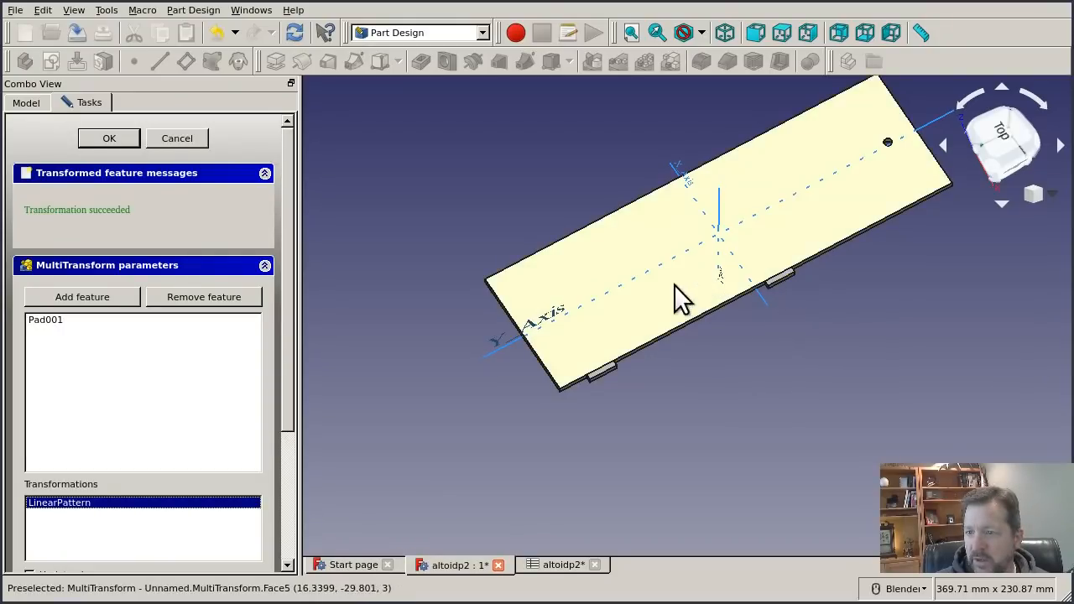
{"action": "left_click_drag", "start_coordinate": [286, 359], "coordinate": [272, 489]}
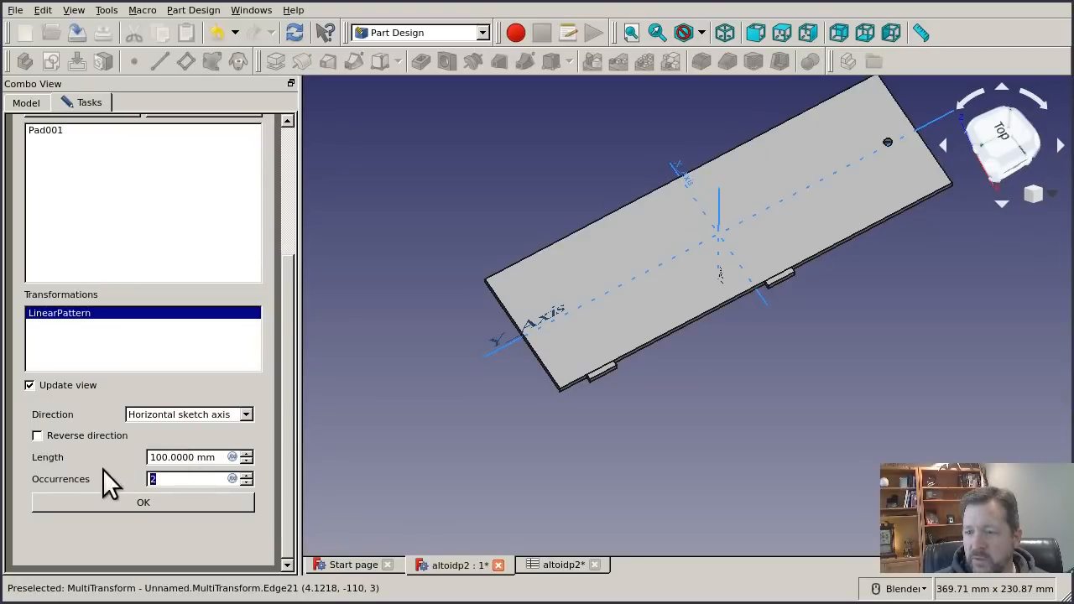
{"action": "double_click", "coordinate": [171, 479]}
{"action": "type", "text": "5"}
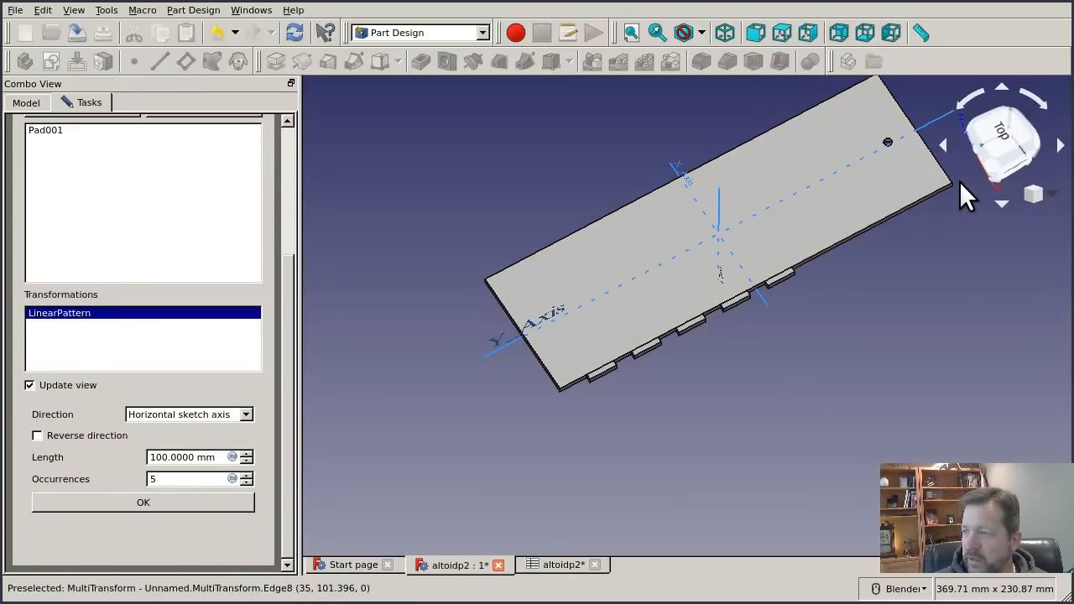
{"action": "scroll", "coordinate": [818, 269], "scroll_direction": "down", "scroll_amount": 2}
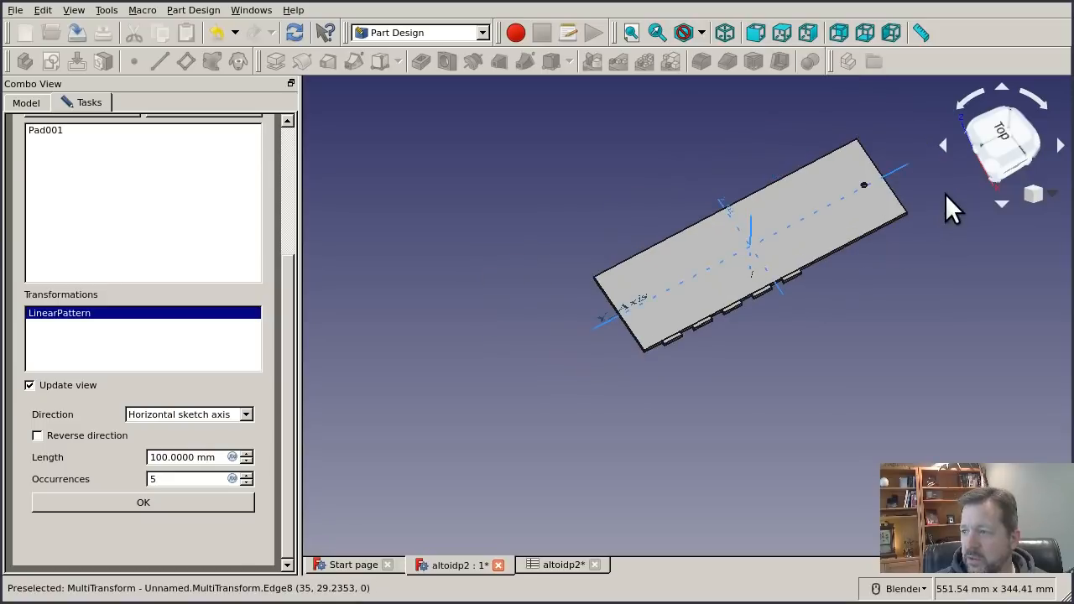
Try a length of 220 mm for the tab's linear pattern, keeping 5 occurrences
{"action": "scroll", "coordinate": [944, 194], "scroll_direction": "up", "scroll_amount": 2}
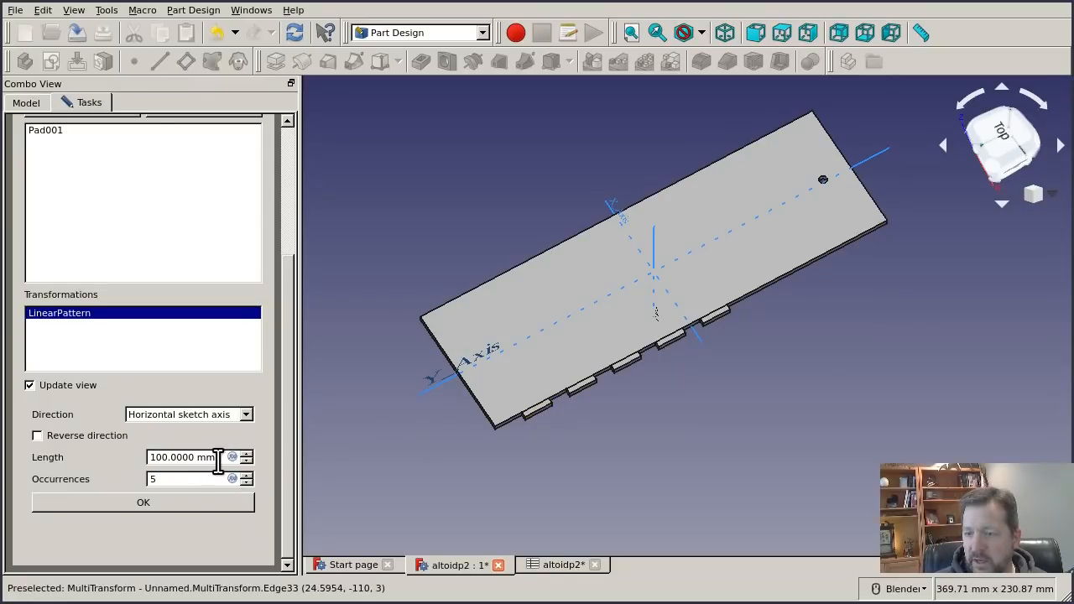
{"action": "left_click_drag", "start_coordinate": [218, 457], "coordinate": [99, 451]}
{"action": "type", "text": "220"}
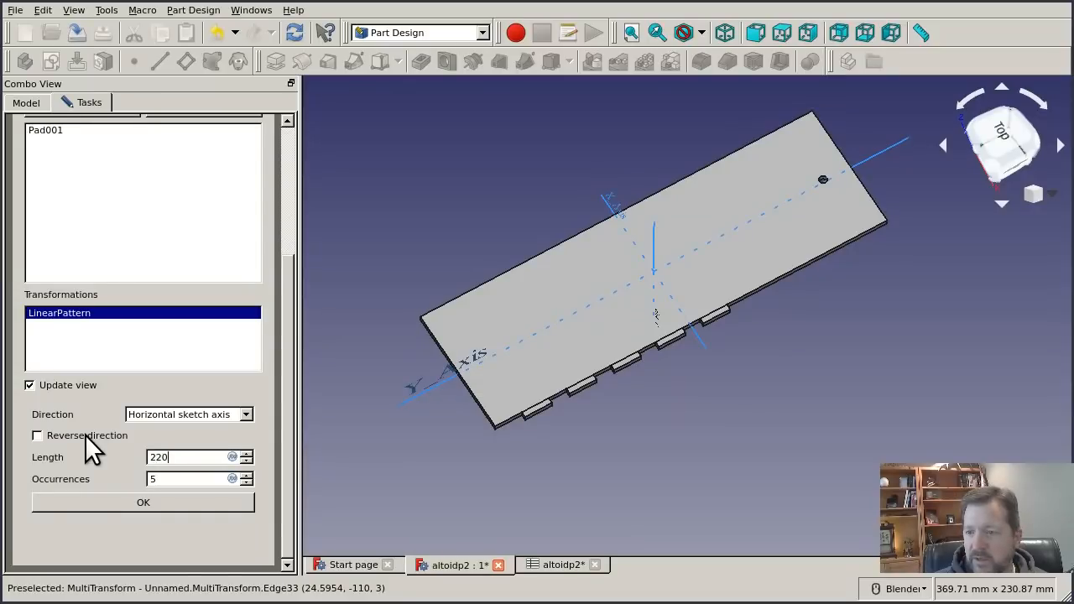
{"action": "left_click", "coordinate": [188, 478]}
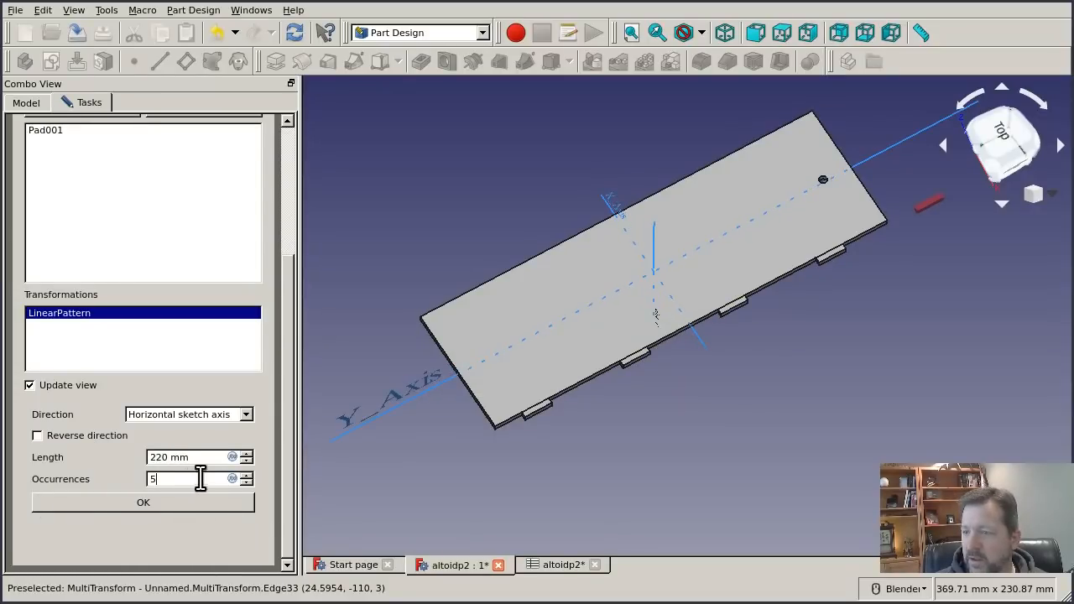
{"action": "scroll", "coordinate": [646, 338], "scroll_direction": "down", "scroll_amount": 3}
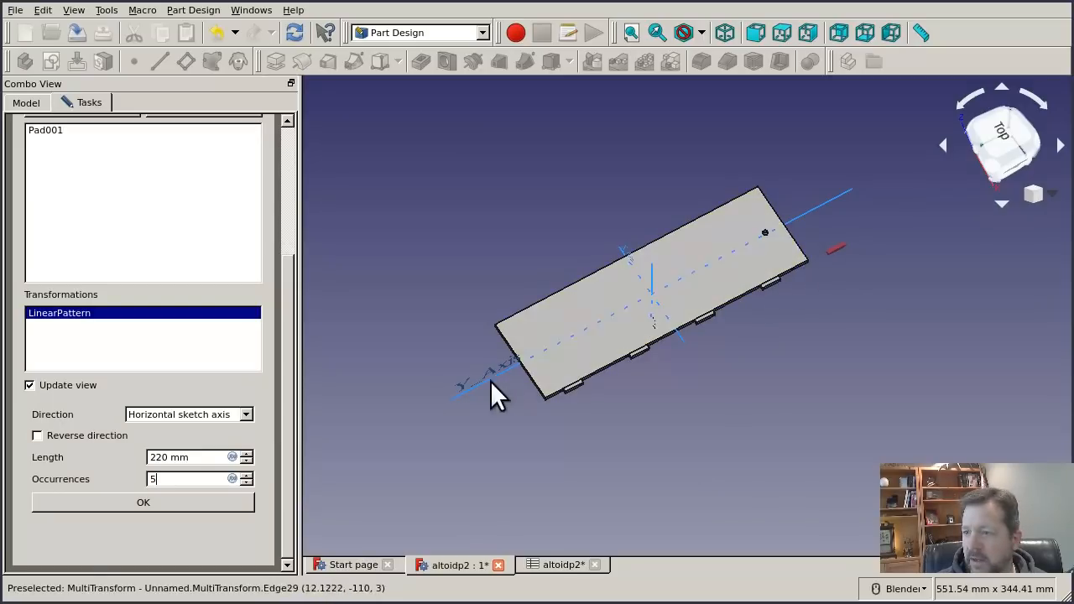
{"action": "scroll", "coordinate": [570, 243], "scroll_direction": "down", "scroll_amount": 3}
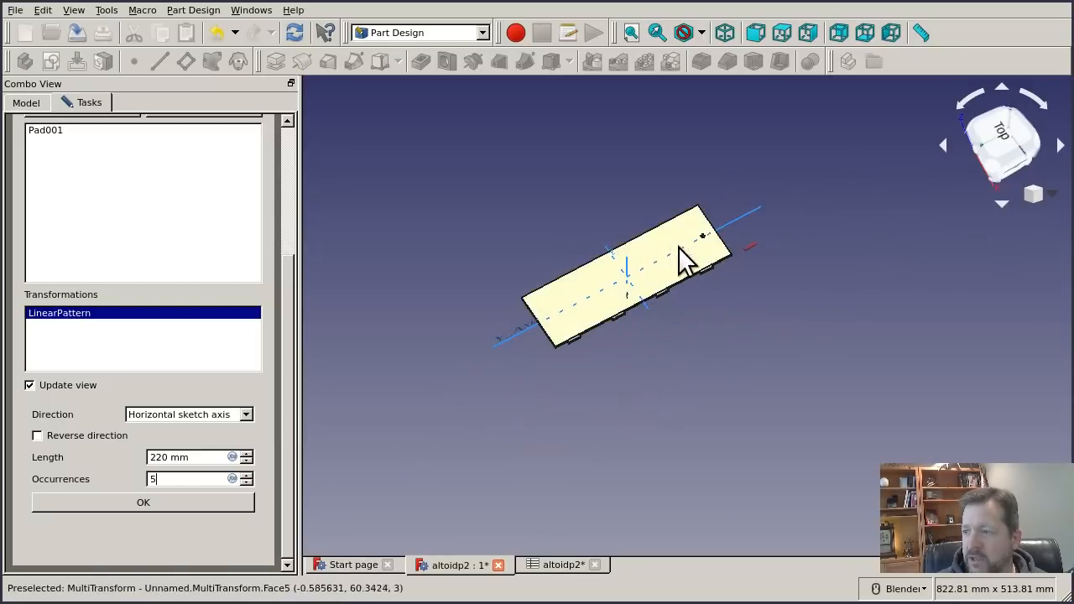
Reduce the linear pattern's length to 180 mm so all five tabs fit along the plate's edge
{"action": "scroll", "coordinate": [683, 259], "scroll_direction": "up", "scroll_amount": 3}
{"action": "scroll", "coordinate": [211, 459], "scroll_direction": "down", "scroll_amount": 10}
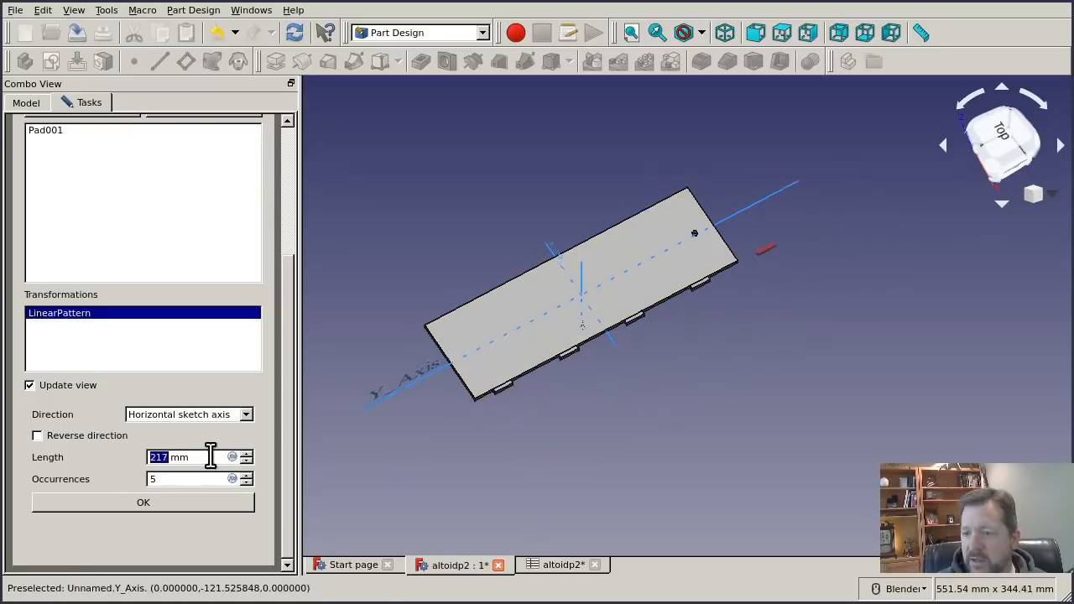
{"action": "scroll", "coordinate": [210, 453], "scroll_direction": "down", "scroll_amount": 19}
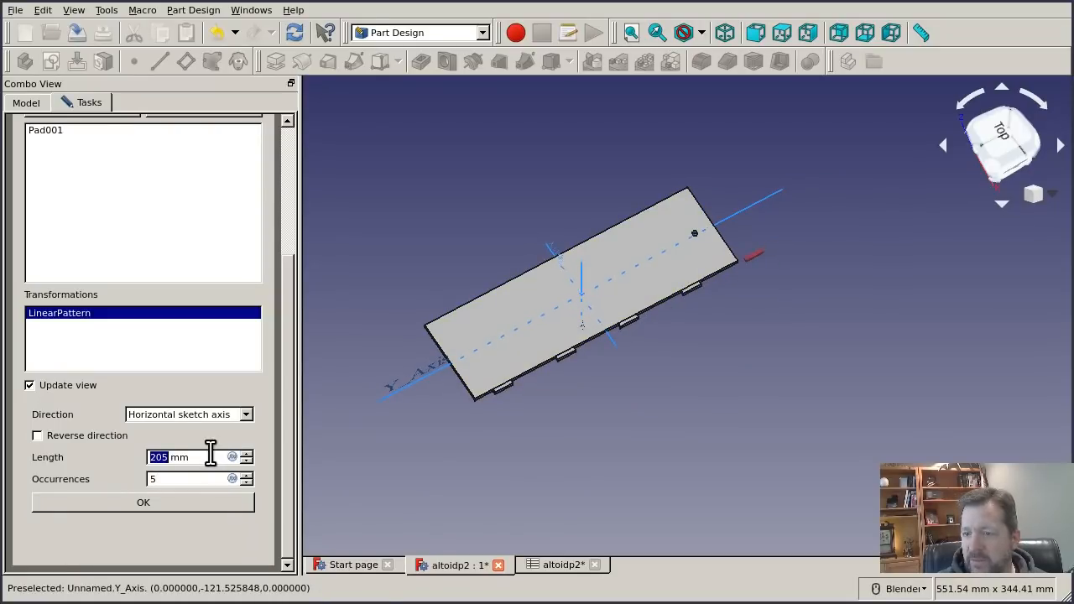
{"action": "scroll", "coordinate": [211, 456], "scroll_direction": "down", "scroll_amount": 2}
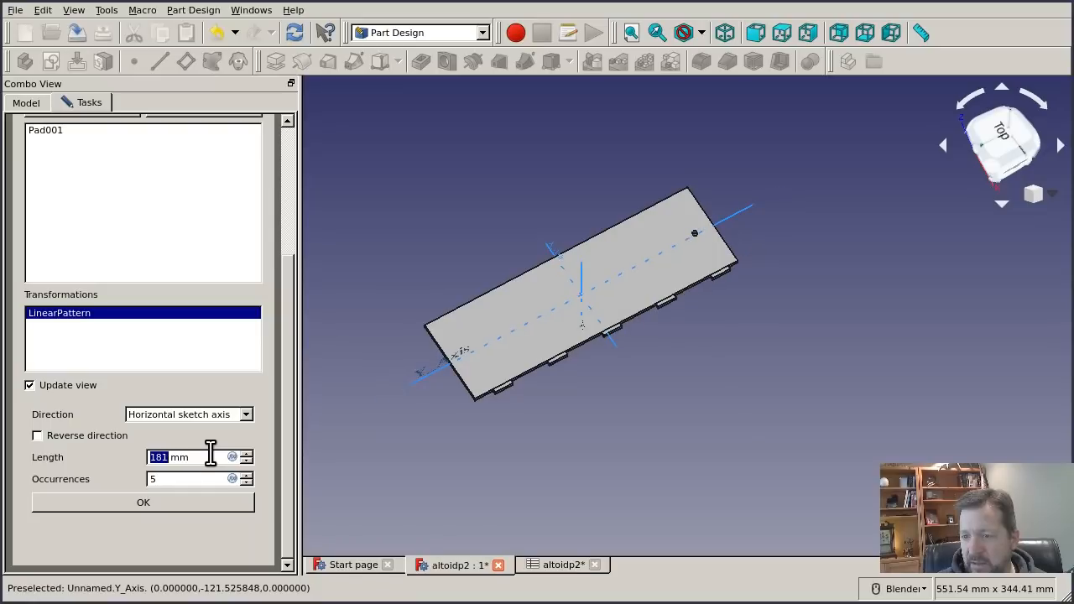
{"action": "left_click", "coordinate": [202, 479]}
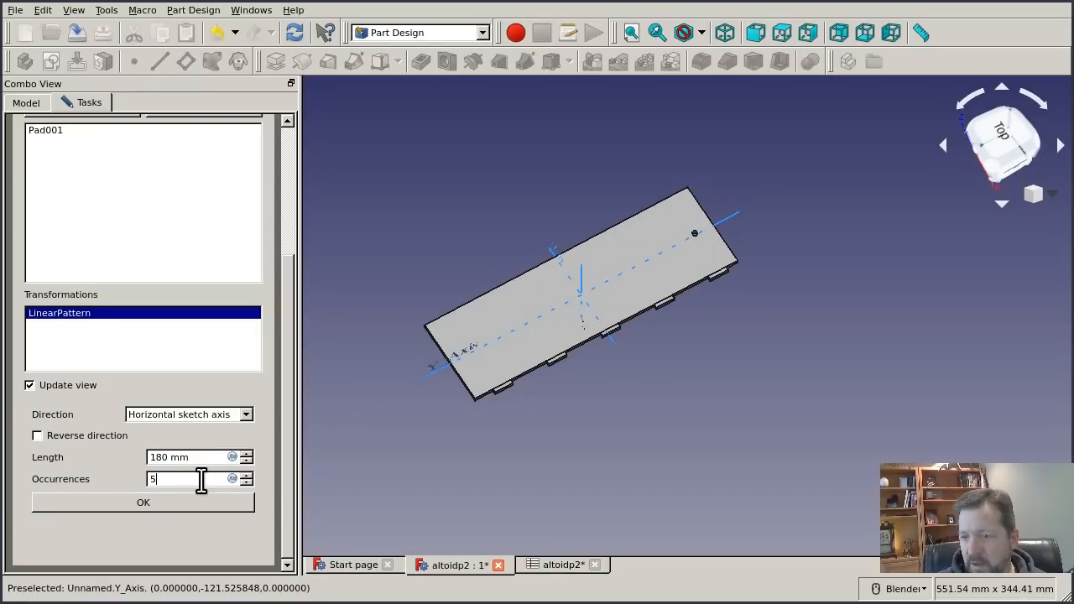
Add a mirrored transformation of the tab row about the base YZ plane and accept the MultiTransform
{"action": "scroll", "coordinate": [641, 328], "scroll_direction": "up", "scroll_amount": 2}
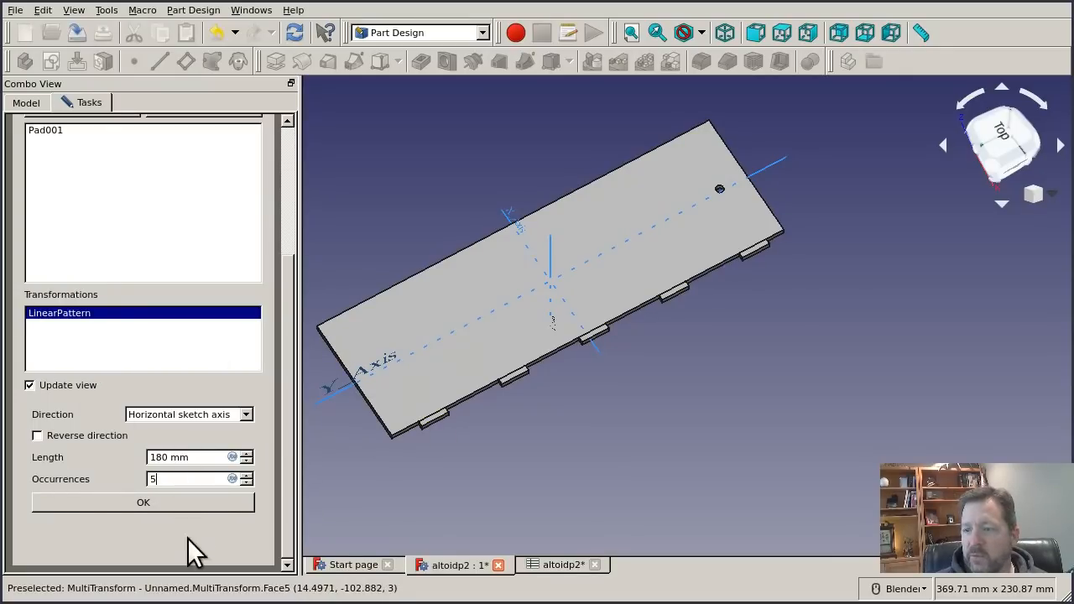
{"action": "right_click", "coordinate": [106, 342]}
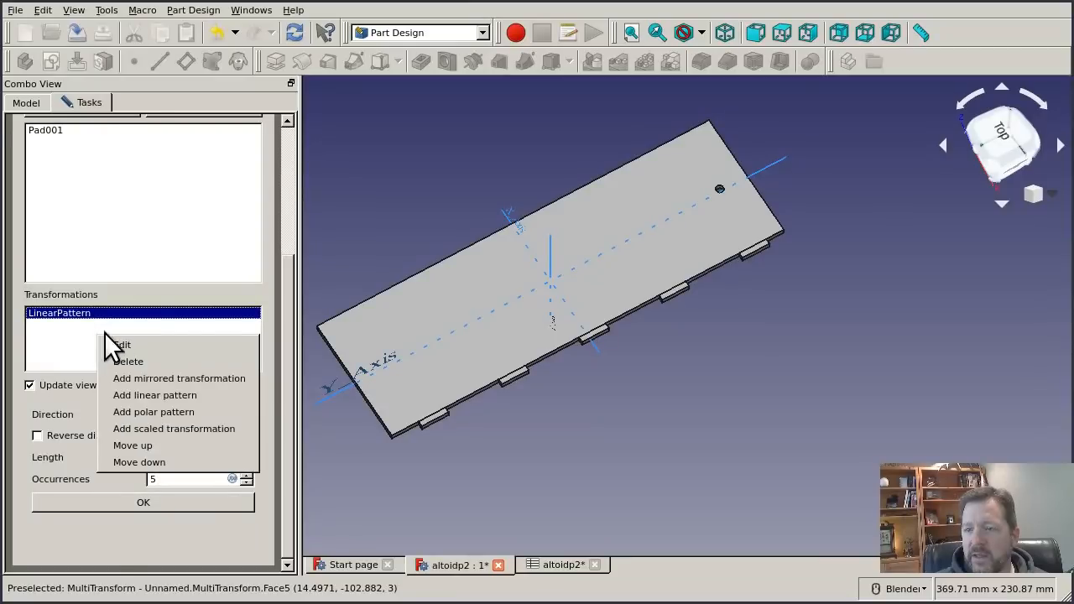
{"action": "left_click", "coordinate": [518, 382]}
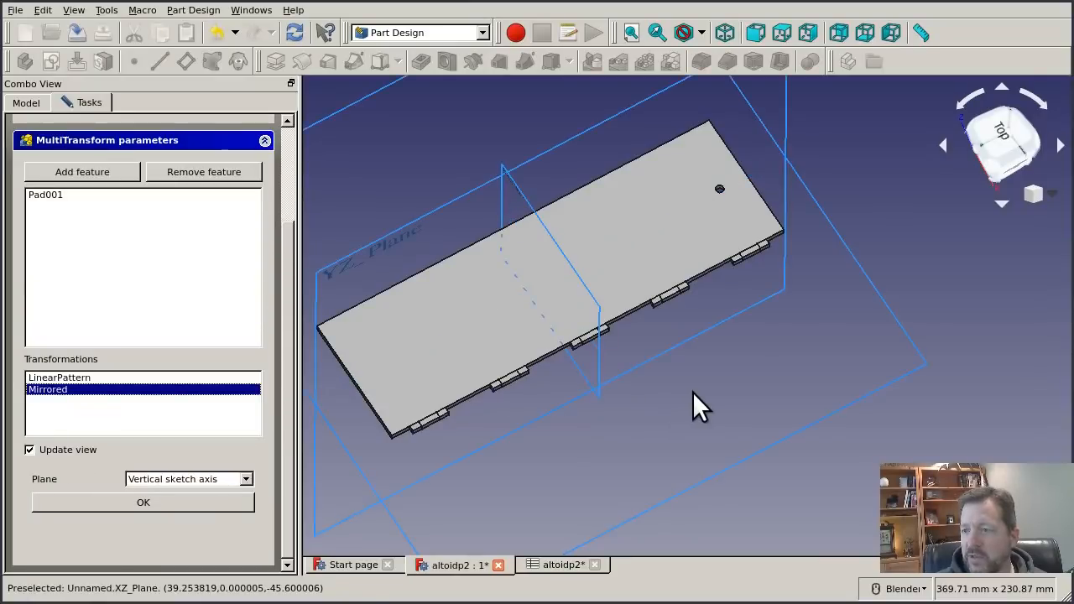
{"action": "scroll", "coordinate": [692, 392], "scroll_direction": "down", "scroll_amount": 4}
{"action": "middle_click_drag", "start_coordinate": [761, 426], "coordinate": [752, 400]}
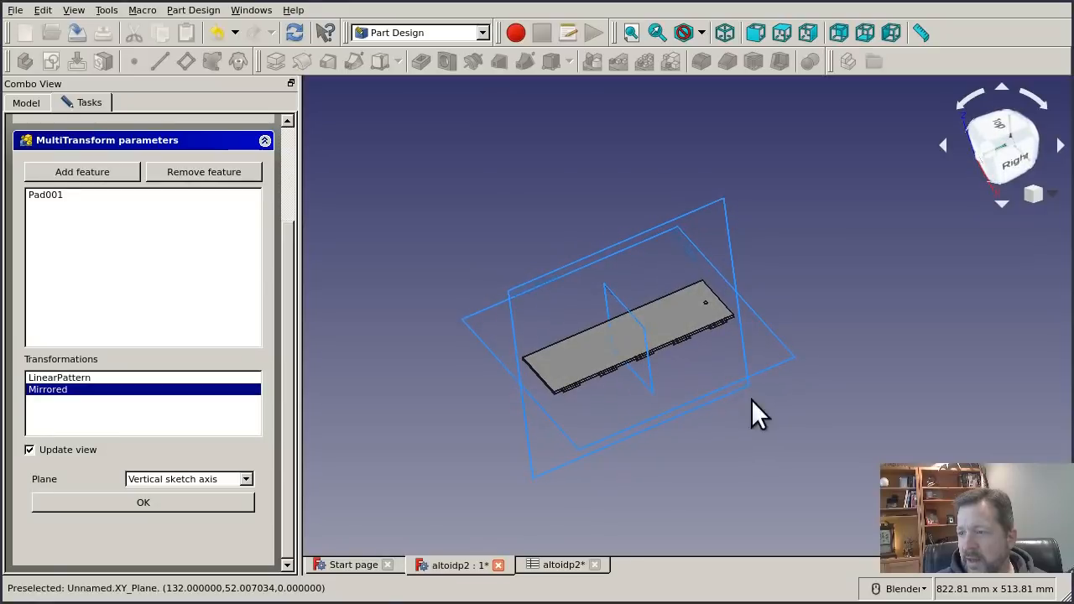
{"action": "left_click", "coordinate": [534, 285]}
{"action": "scroll", "coordinate": [593, 364], "scroll_direction": "up", "scroll_amount": 4}
{"action": "scroll", "coordinate": [522, 331], "scroll_direction": "up", "scroll_amount": 4}
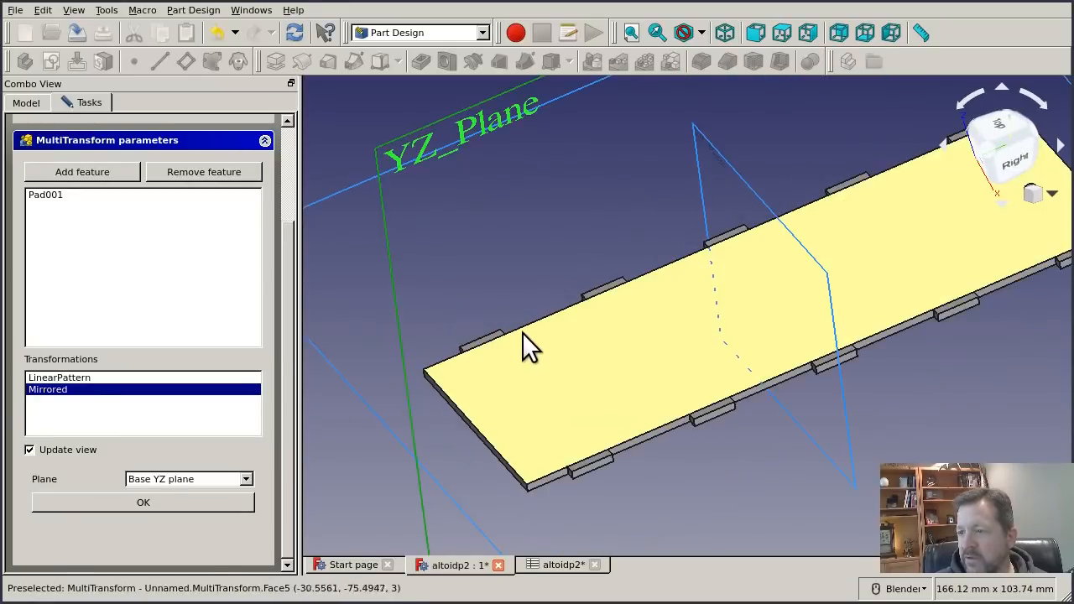
{"action": "left_click", "coordinate": [187, 502]}
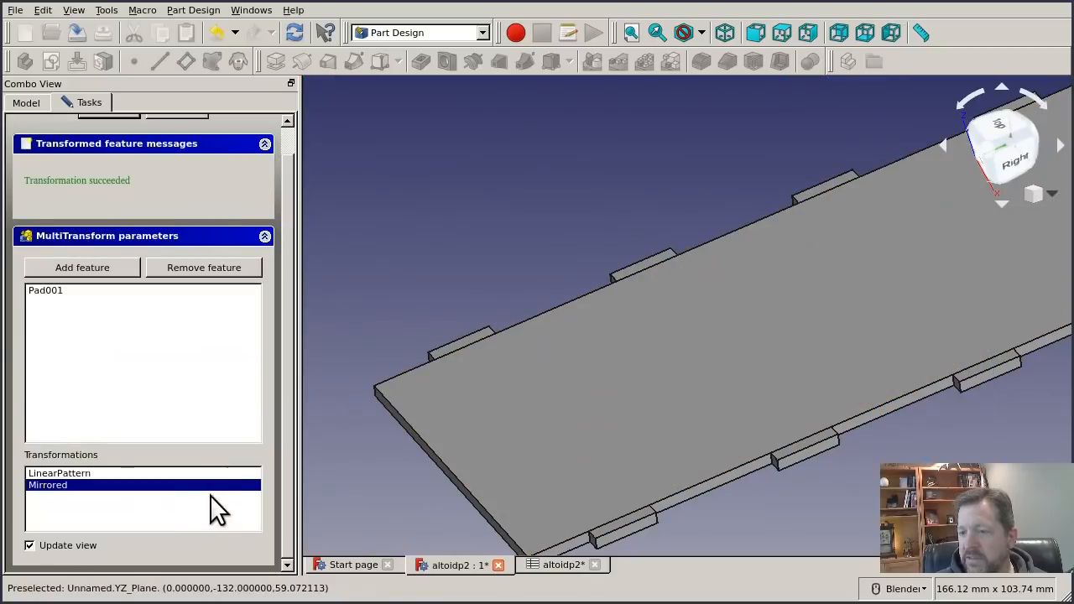
{"action": "scroll", "coordinate": [292, 162], "scroll_direction": "up", "scroll_amount": 2}
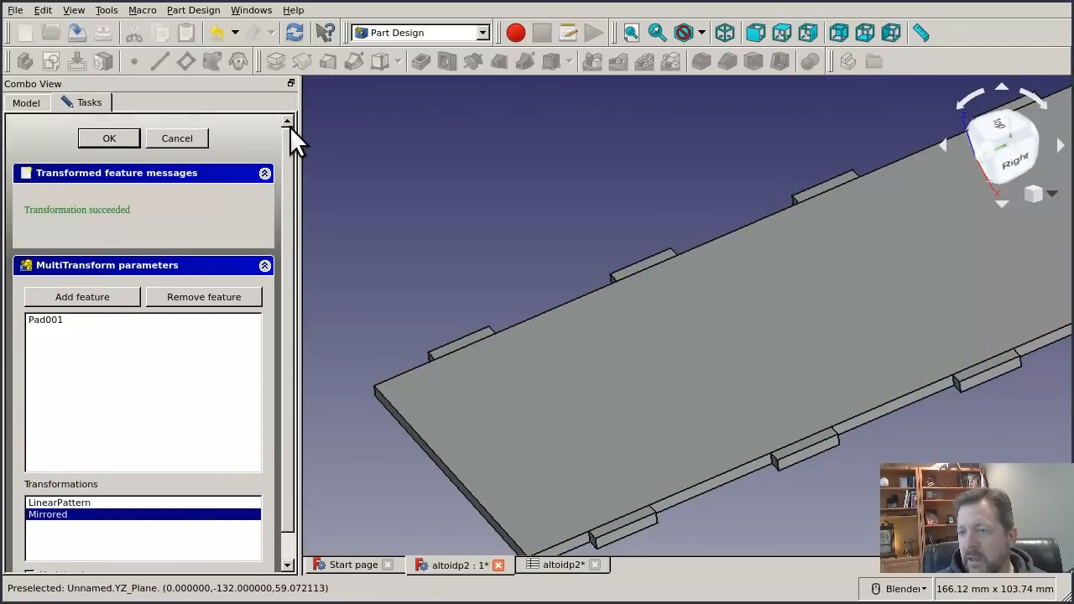
{"action": "left_click", "coordinate": [126, 139]}
Set the Refine property of MultiTransform to true to remove the seam lines between the tabs and the plate
{"action": "scroll", "coordinate": [490, 231], "scroll_direction": "down", "scroll_amount": 4}
{"action": "middle_click_drag", "start_coordinate": [561, 271], "coordinate": [701, 322]}
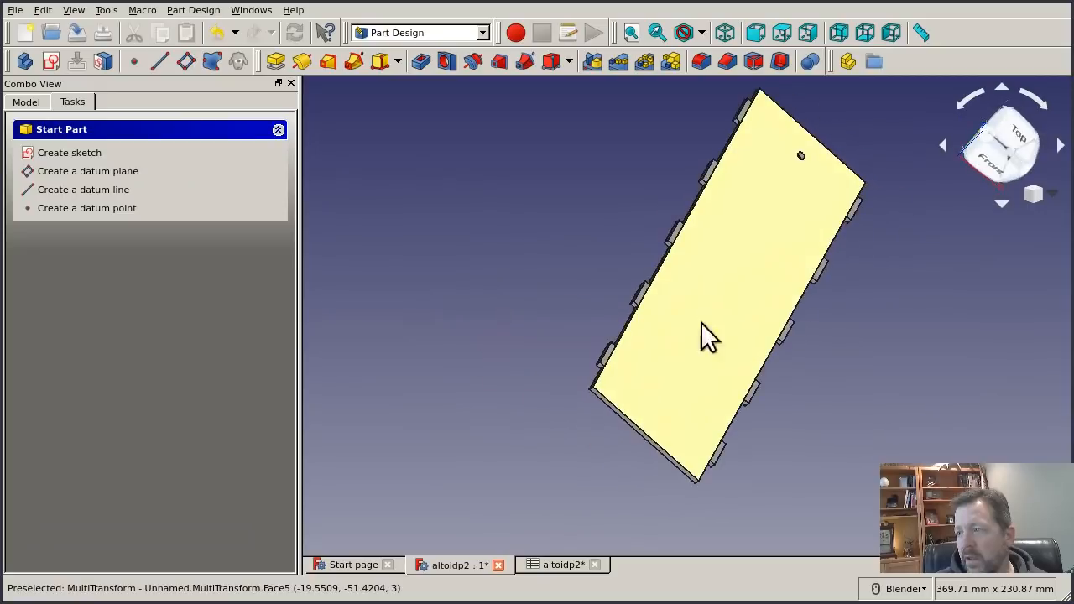
{"action": "scroll", "coordinate": [635, 317], "scroll_direction": "down", "scroll_amount": 4}
{"action": "scroll", "coordinate": [689, 278], "scroll_direction": "up", "scroll_amount": 4}
{"action": "middle_click_drag", "start_coordinate": [773, 300], "coordinate": [512, 471]}
{"action": "scroll", "coordinate": [451, 455], "scroll_direction": "up", "scroll_amount": 5}
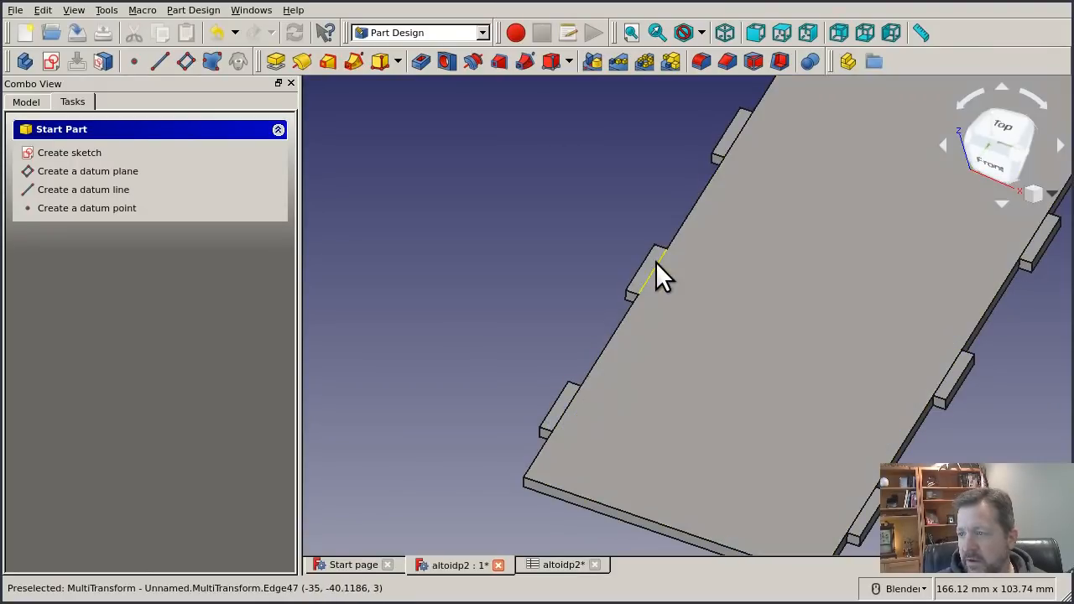
{"action": "left_click", "coordinate": [25, 104]}
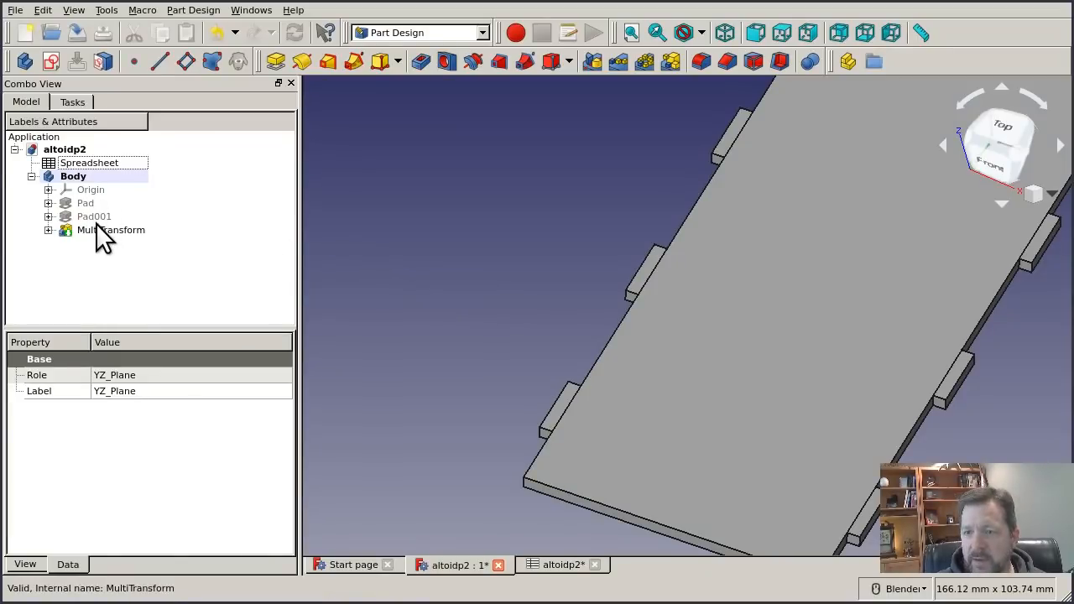
{"action": "left_click", "coordinate": [138, 229]}
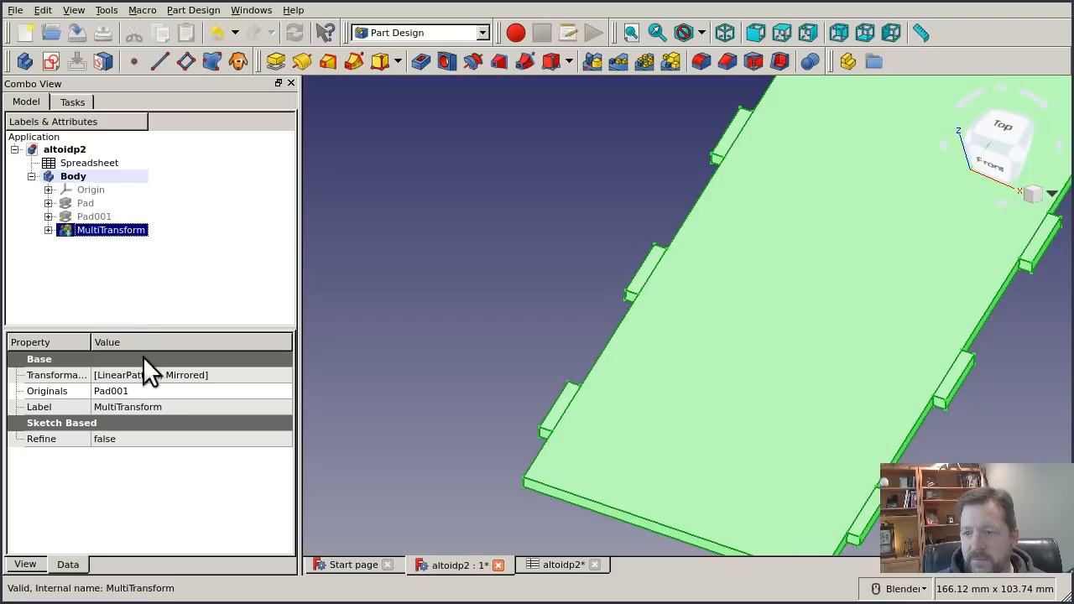
{"action": "left_click", "coordinate": [122, 442]}
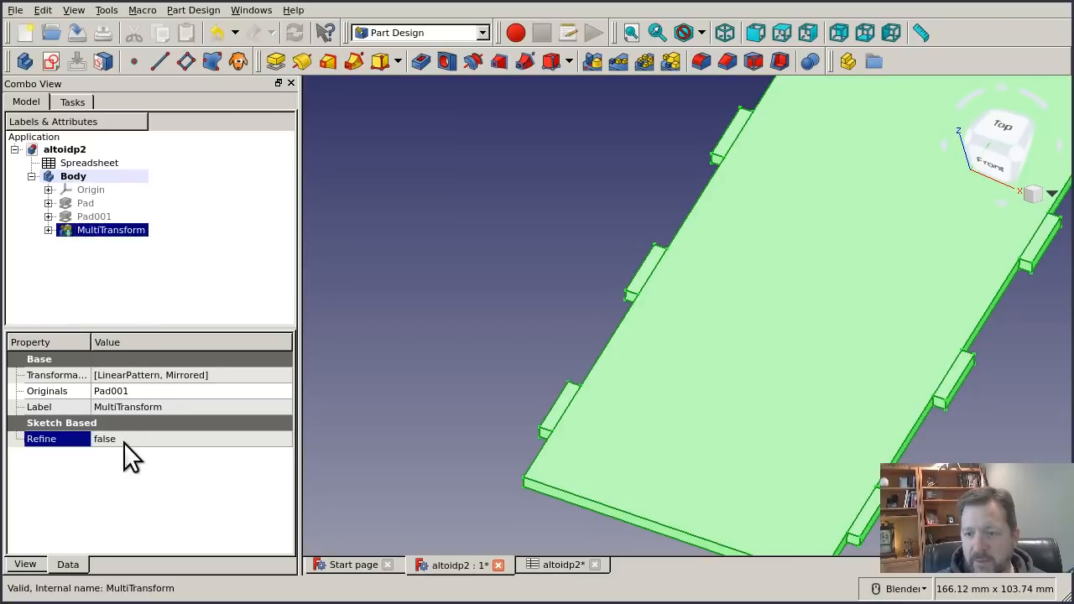
{"action": "left_click", "coordinate": [124, 443]}
{"action": "left_click", "coordinate": [126, 442]}
{"action": "left_click", "coordinate": [125, 459]}
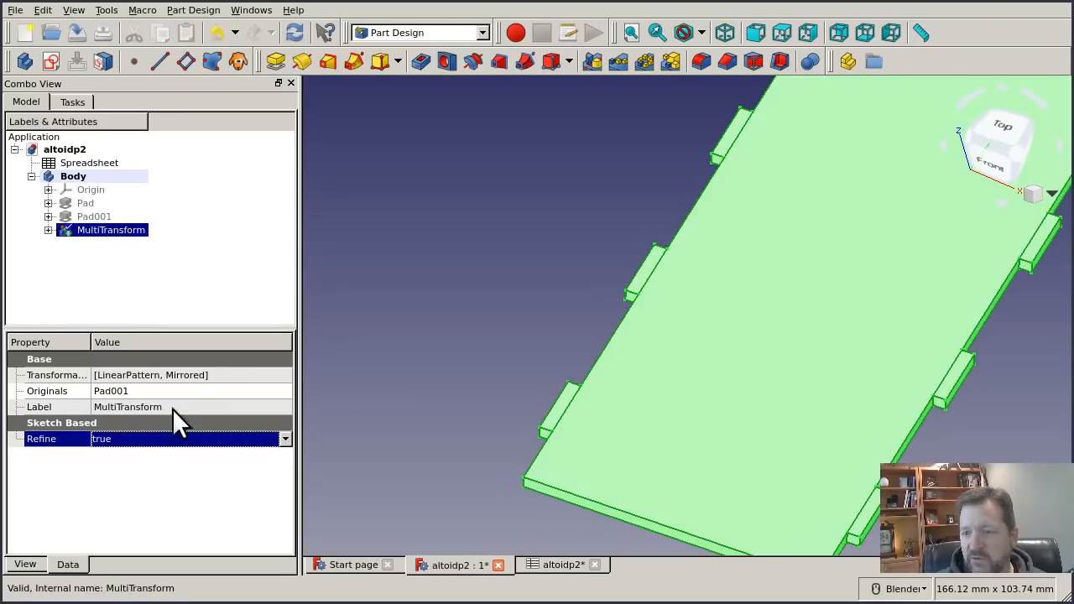
{"action": "left_click", "coordinate": [415, 276]}
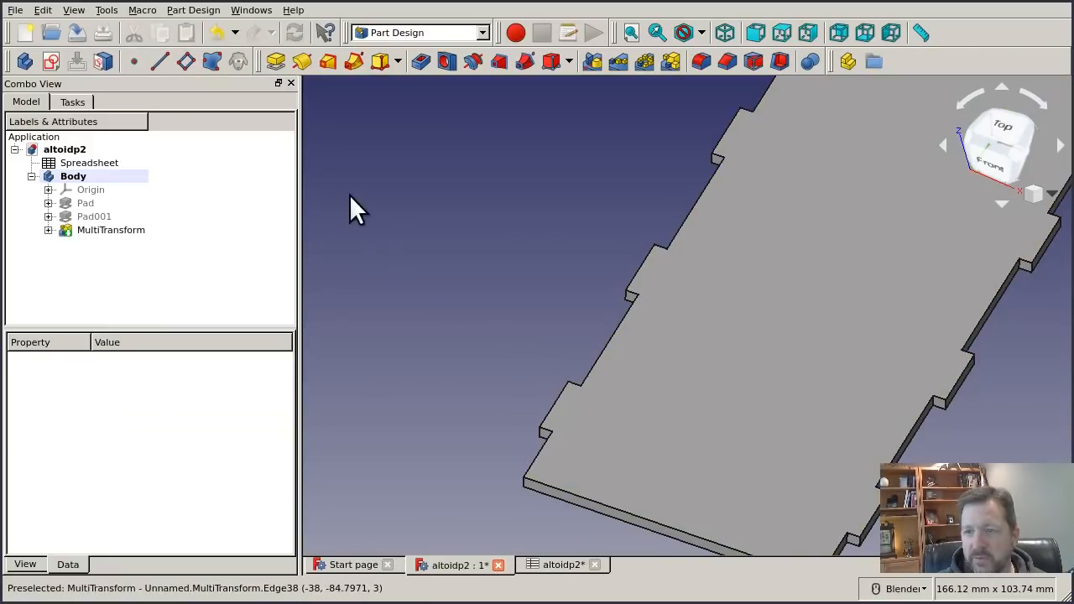
{"action": "scroll", "coordinate": [496, 244], "scroll_direction": "down", "scroll_amount": 5}
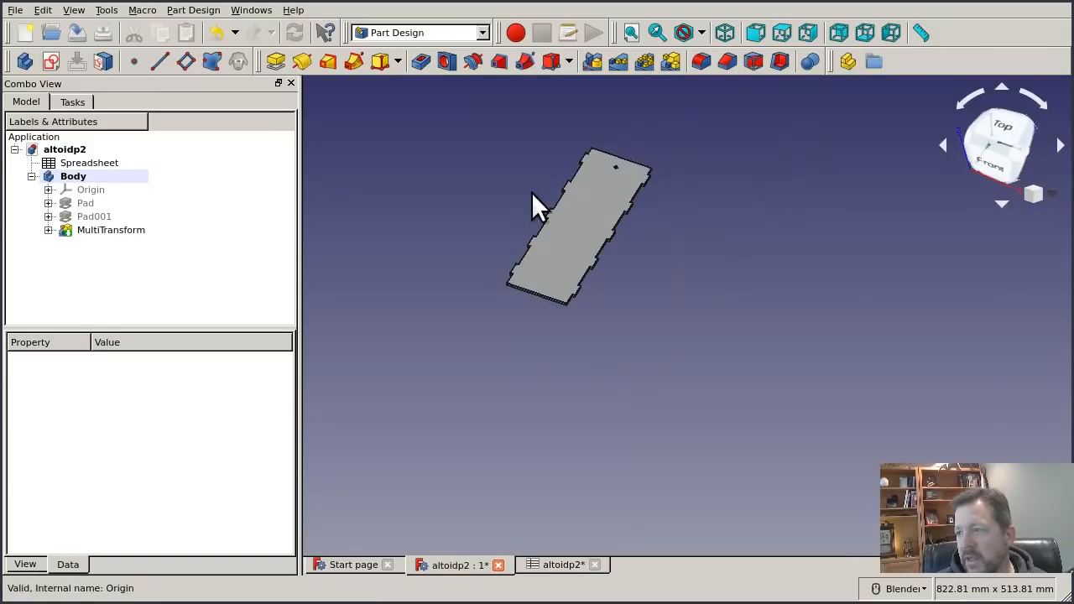
{"action": "scroll", "coordinate": [638, 138], "scroll_direction": "up", "scroll_amount": 2}
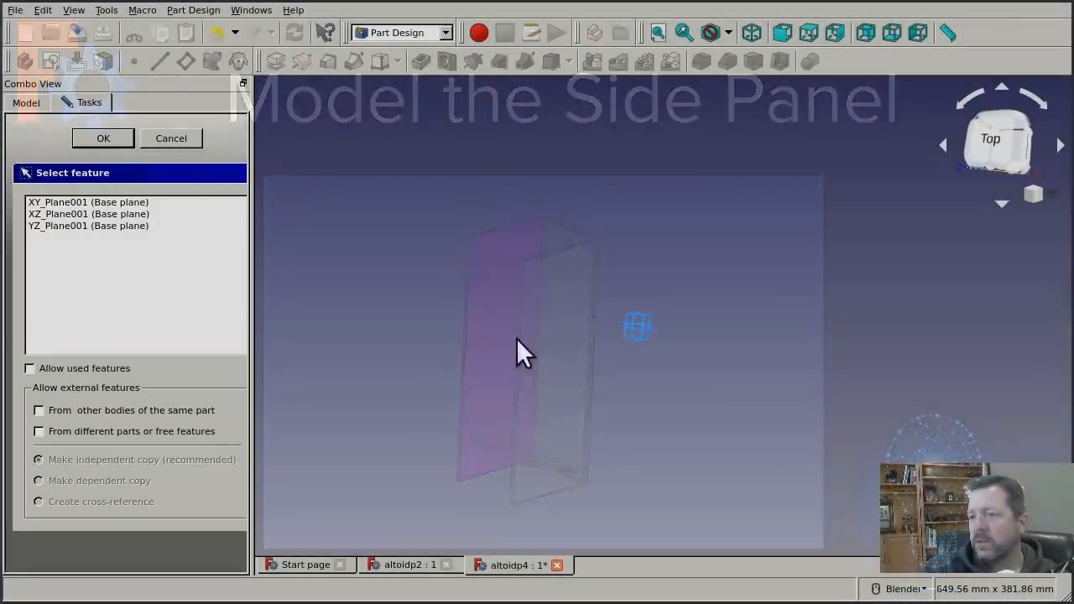
Start a sketch on XY_Plane001 in altoidp4 and draw an upright rectangle about 90 by 160 mm around the origin
{"action": "left_click", "coordinate": [84, 200]}
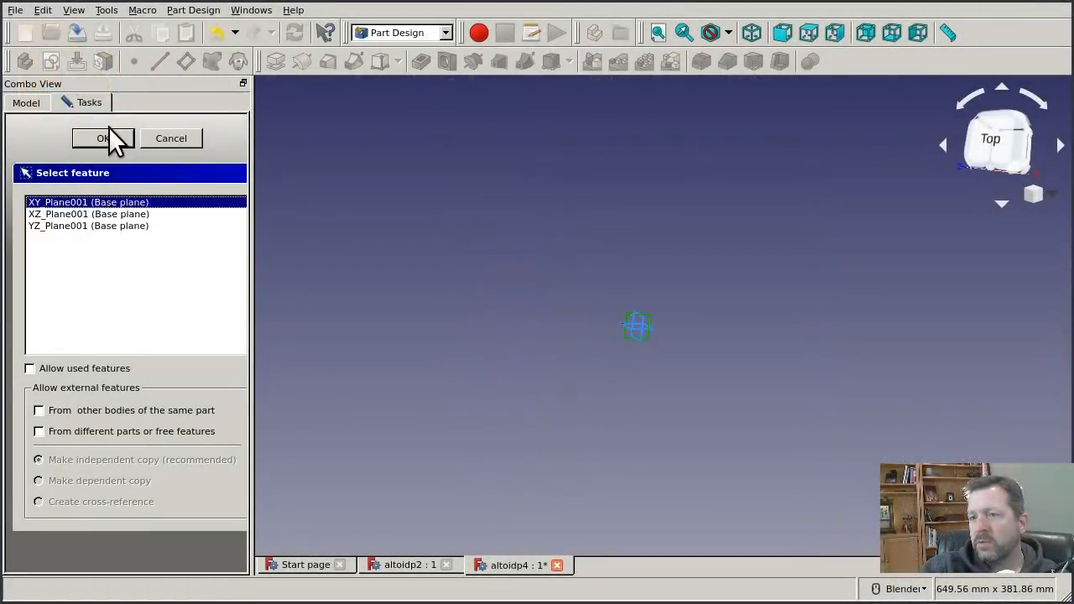
{"action": "left_click", "coordinate": [106, 137]}
{"action": "left_click", "coordinate": [252, 62]}
{"action": "left_click", "coordinate": [593, 252]}
{"action": "left_click", "coordinate": [704, 451]}
Constrain the rectangle's upper-right and lower-left corners symmetric about the sketch origin
{"action": "left_click", "coordinate": [704, 259]}
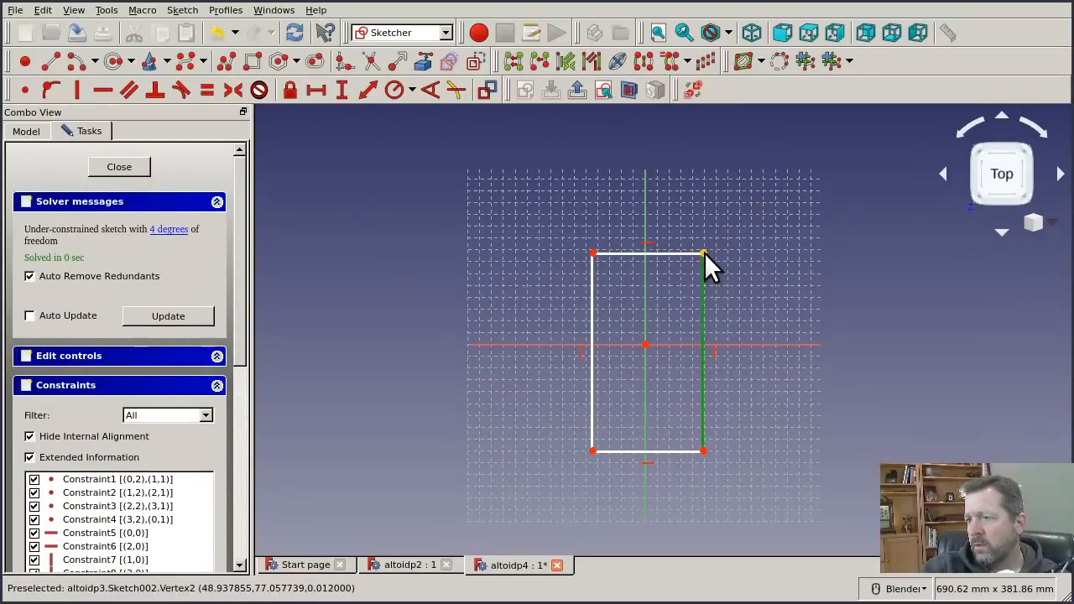
{"action": "left_click", "coordinate": [730, 248]}
{"action": "scroll", "coordinate": [713, 260], "scroll_direction": "up", "scroll_amount": 5}
{"action": "scroll", "coordinate": [601, 335], "scroll_direction": "down", "scroll_amount": 2}
{"action": "left_click", "coordinate": [603, 330]}
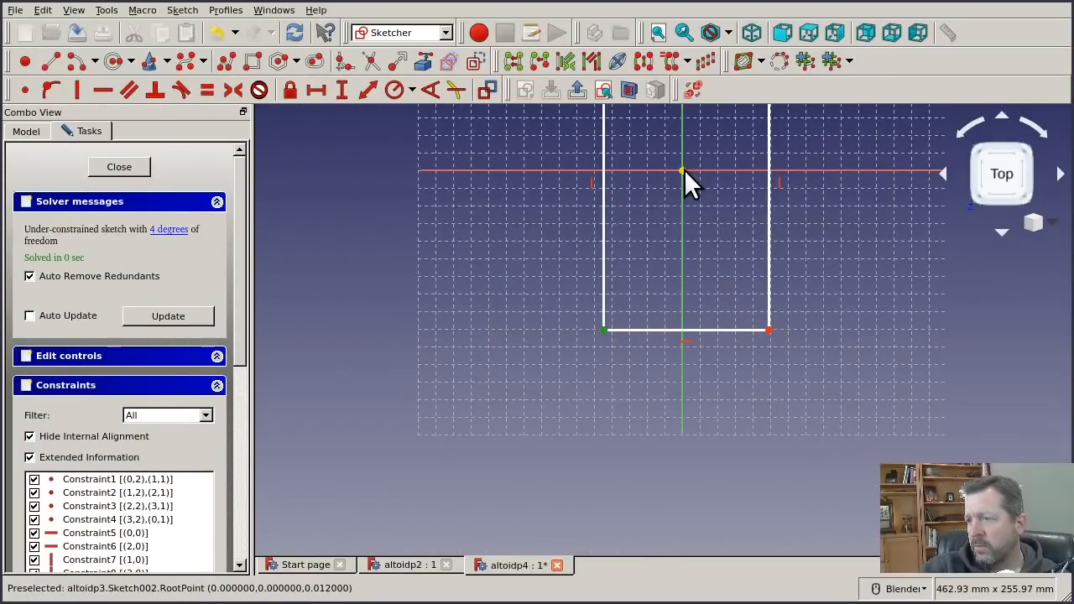
{"action": "left_click", "coordinate": [682, 171]}
{"action": "left_click", "coordinate": [240, 92]}
Constrain the length of the rectangle's upper edge to 64 mm through an expression using the spreadsheet's width value
{"action": "left_click", "coordinate": [616, 168]}
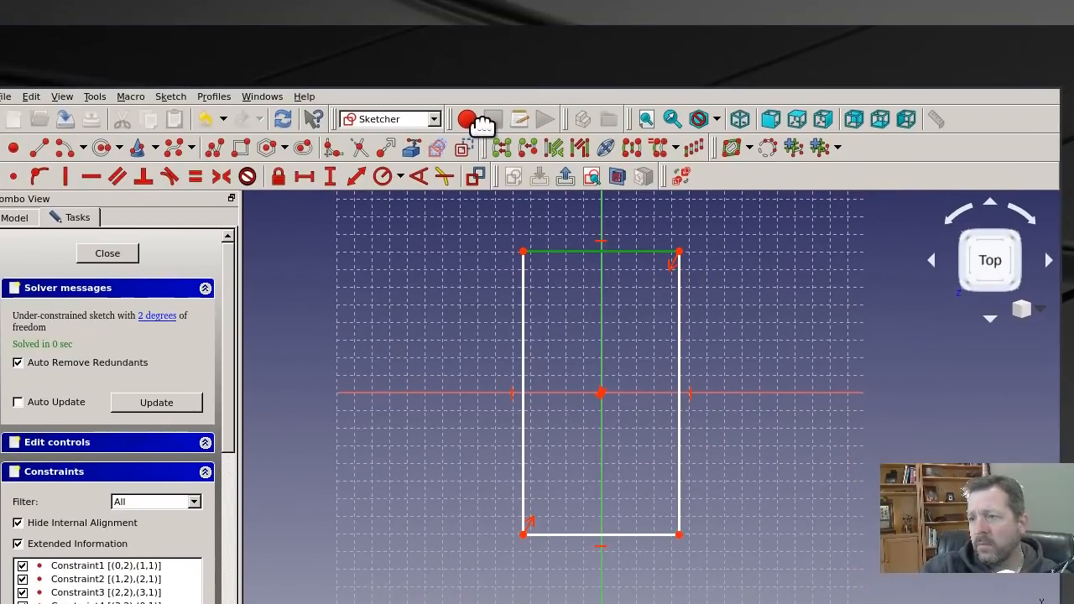
{"action": "left_click", "coordinate": [356, 175]}
{"action": "type", "text": "=Spreadsheet.wi"}
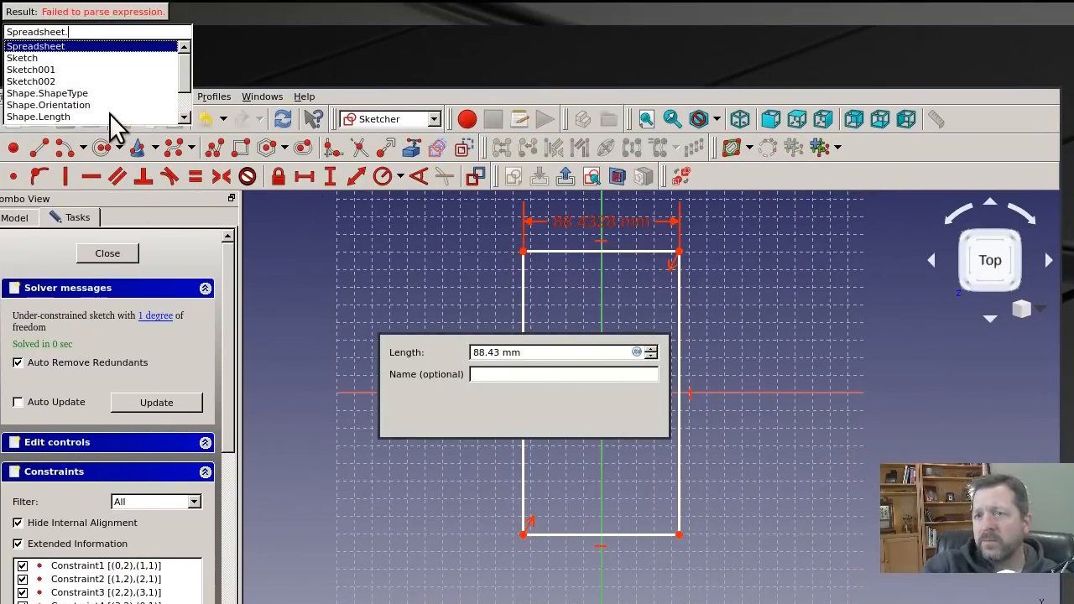
{"action": "key", "text": "Return"}
{"action": "left_click", "coordinate": [568, 417]}
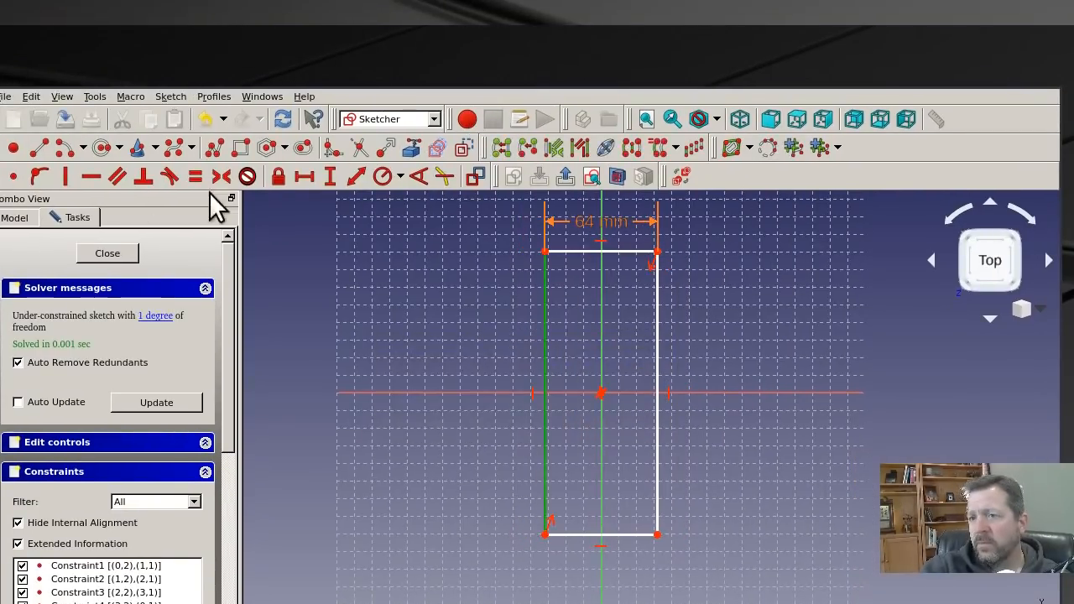
Constrain the length of the rectangle's left edge with the expression Spreadsheet.height
{"action": "left_click", "coordinate": [308, 180]}
{"action": "type", "text": "=Spreadsheet.height"}
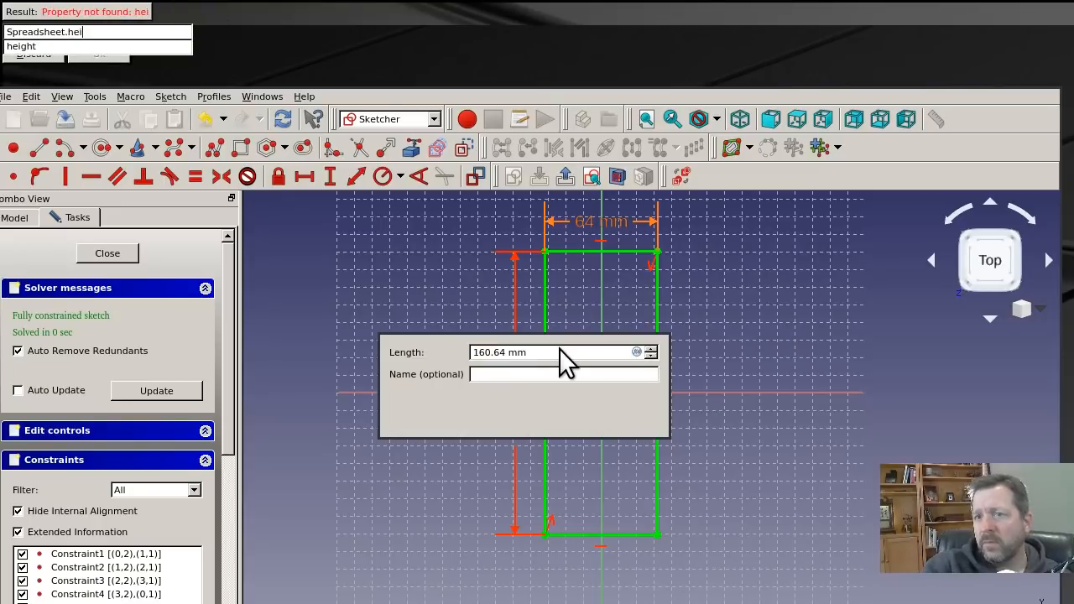
{"action": "key", "text": "Return"}
{"action": "left_click", "coordinate": [568, 422]}
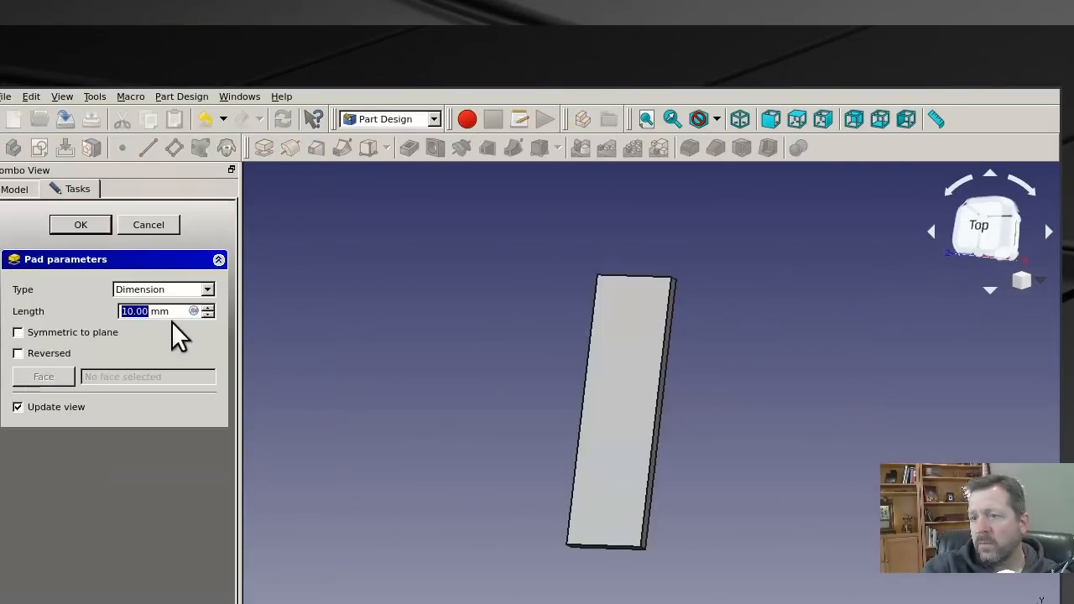
Pad the rectangle into a panel with its length linked to Spreadsheet.thickness
{"action": "left_click", "coordinate": [192, 310]}
{"action": "type", "text": "Spreadsheet.th"}
{"action": "key", "text": "Down"}
{"action": "key", "text": "Return"}
{"action": "key", "text": "Return"}
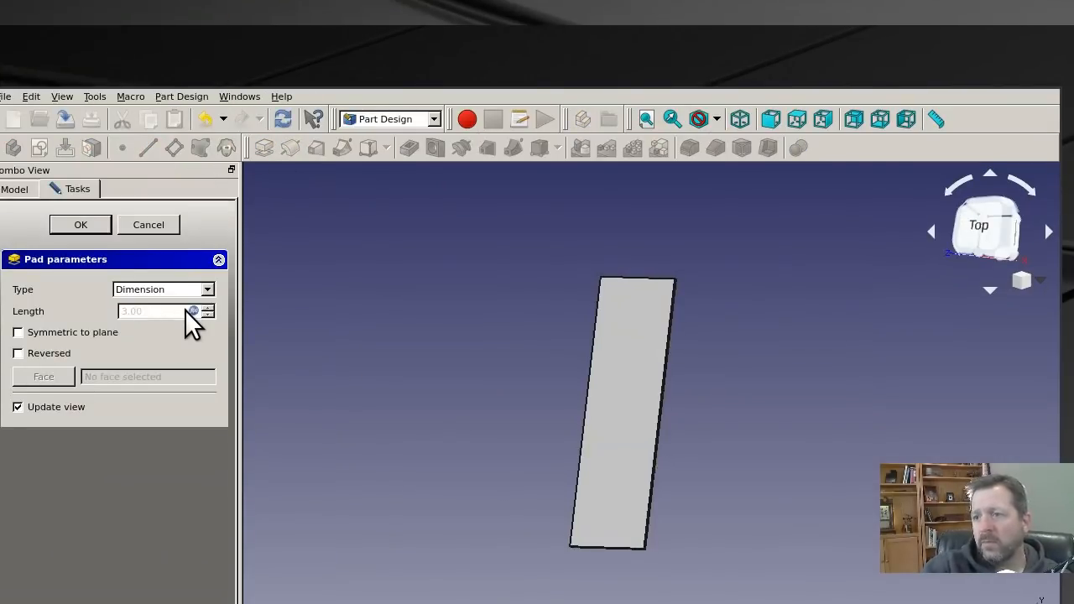
{"action": "left_click", "coordinate": [96, 225]}
Start a sketch on the panel's long, thin side face and reference its upper and lower edges as external geometry
{"action": "middle_click_drag", "start_coordinate": [621, 407], "coordinate": [553, 484]}
{"action": "scroll", "coordinate": [554, 482], "scroll_direction": "up", "scroll_amount": 5}
{"action": "left_click", "coordinate": [528, 459]}
{"action": "left_click", "coordinate": [38, 148]}
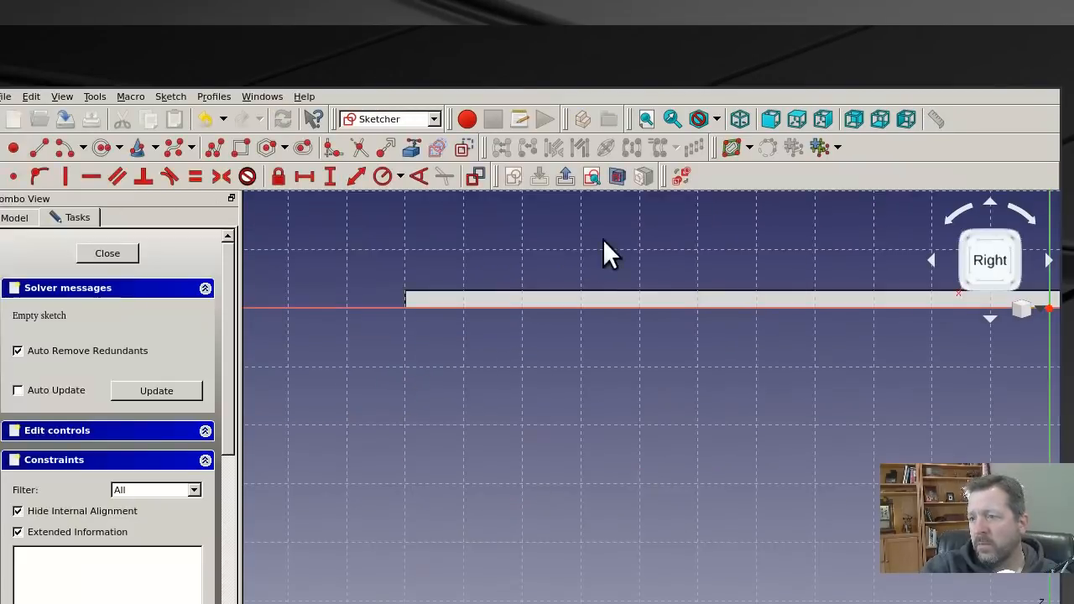
{"action": "key", "text": "x"}
{"action": "left_click", "coordinate": [465, 292]}
{"action": "left_click", "coordinate": [467, 307]}
{"action": "right_click", "coordinate": [466, 305]}
Draw a rectangle about 12 mm long across the full thickness of the side face, near its left end
{"action": "left_click", "coordinate": [250, 141]}
{"action": "scroll", "coordinate": [503, 262], "scroll_direction": "up", "scroll_amount": 4}
{"action": "left_click", "coordinate": [399, 325]}
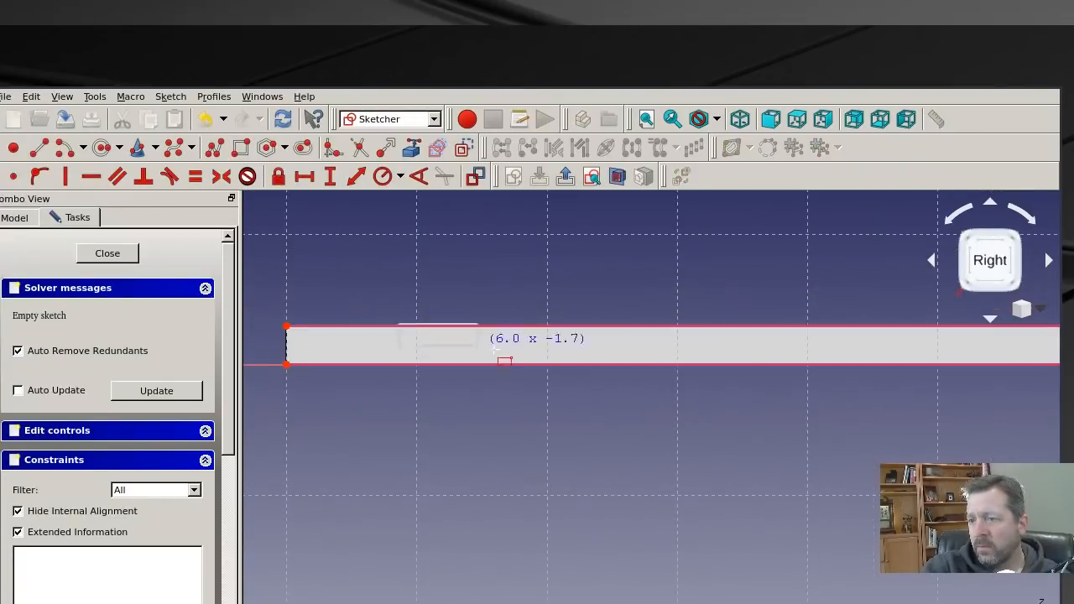
{"action": "left_click", "coordinate": [552, 364]}
{"action": "right_click", "coordinate": [552, 364]}
Constrain the horizontal length of the rectangle's upper edge with the expression Spreadsheet.tabwidth
{"action": "left_click", "coordinate": [453, 325]}
{"action": "left_click", "coordinate": [307, 178]}
{"action": "left_click", "coordinate": [637, 350]}
{"action": "type", "text": "Spreadsheet.tabwidth"}
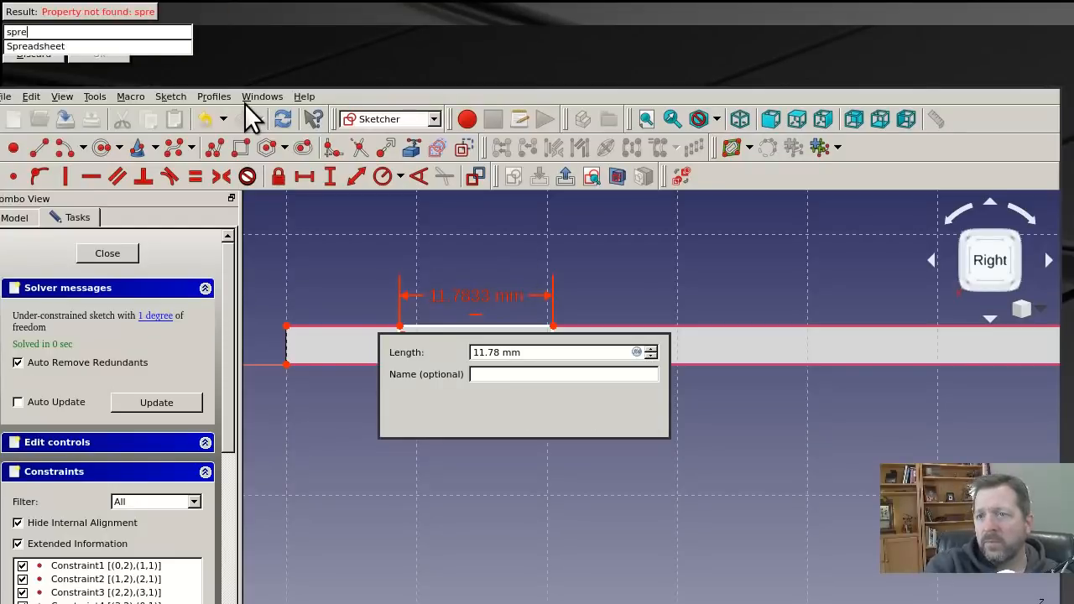
{"action": "key", "text": "Return"}
{"action": "key", "text": "Return"}
Constrain the horizontal distance from the face's upper-left corner to the rectangle with Spreadsheet.tabwidth, and leave the sketch
{"action": "left_click", "coordinate": [370, 336]}
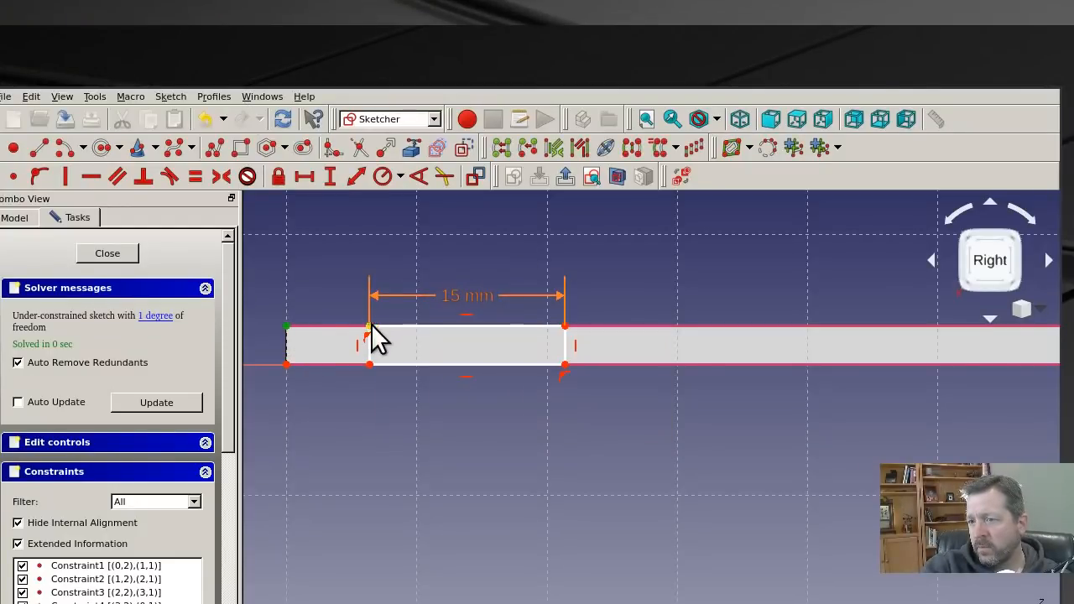
{"action": "type", "text": "l=Spreadsheet.tabwidth"}
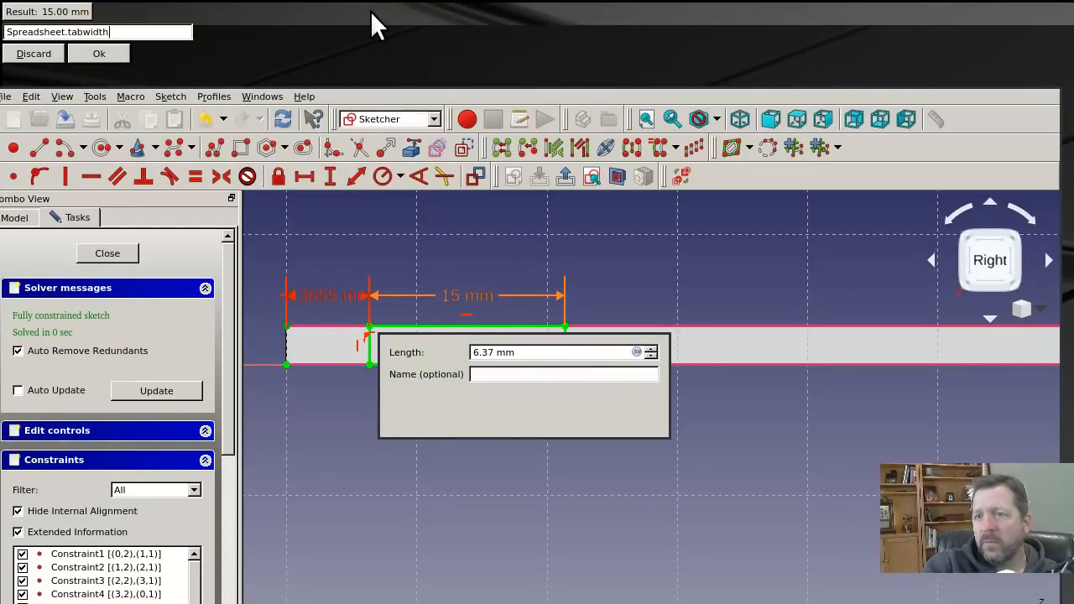
{"action": "key", "text": "Return"}
{"action": "key", "text": "Return"}
{"action": "key", "text": "Escape"}
Pocket the rectangle into the panel's edge with its length linked to Spreadsheet.thickness
{"action": "left_click", "coordinate": [409, 148]}
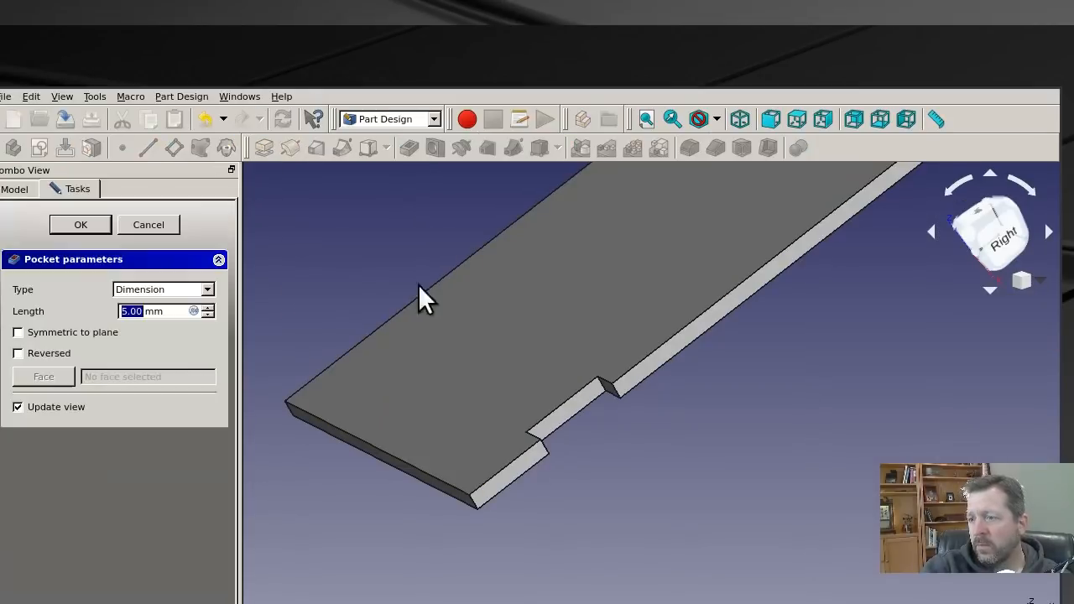
{"action": "left_click", "coordinate": [194, 311]}
{"action": "type", "text": "Spreadsheet."}
{"action": "type", "text": "tabdepth"}
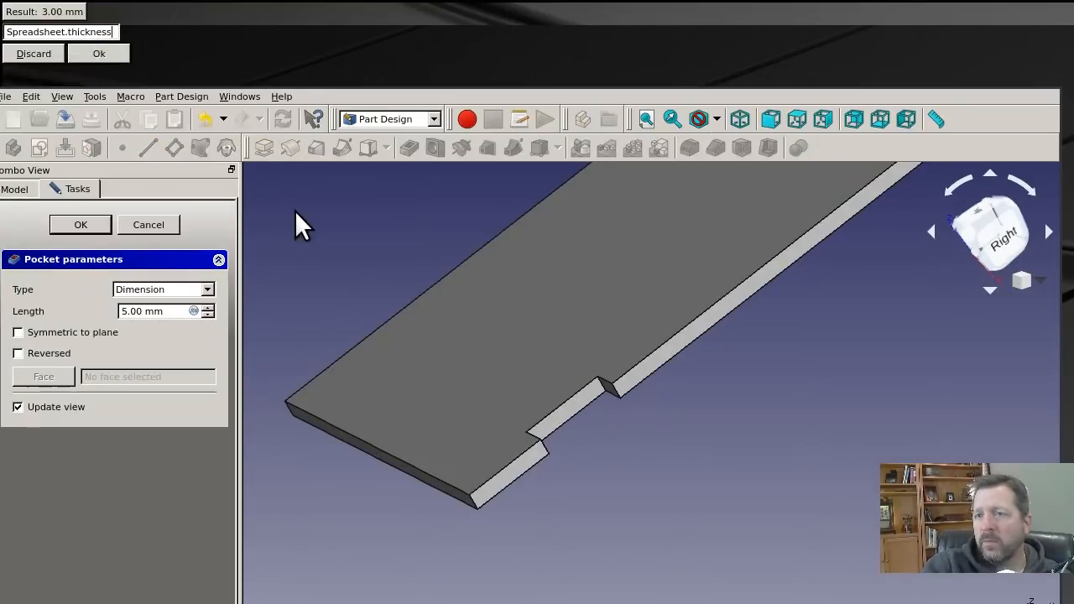
{"action": "key", "text": "Return"}
{"action": "left_click", "coordinate": [84, 226]}
Repeat the pocket in a linear pattern along the horizontal sketch axis with a length of 180 mm and 5 occurrences
{"action": "left_click", "coordinate": [607, 149]}
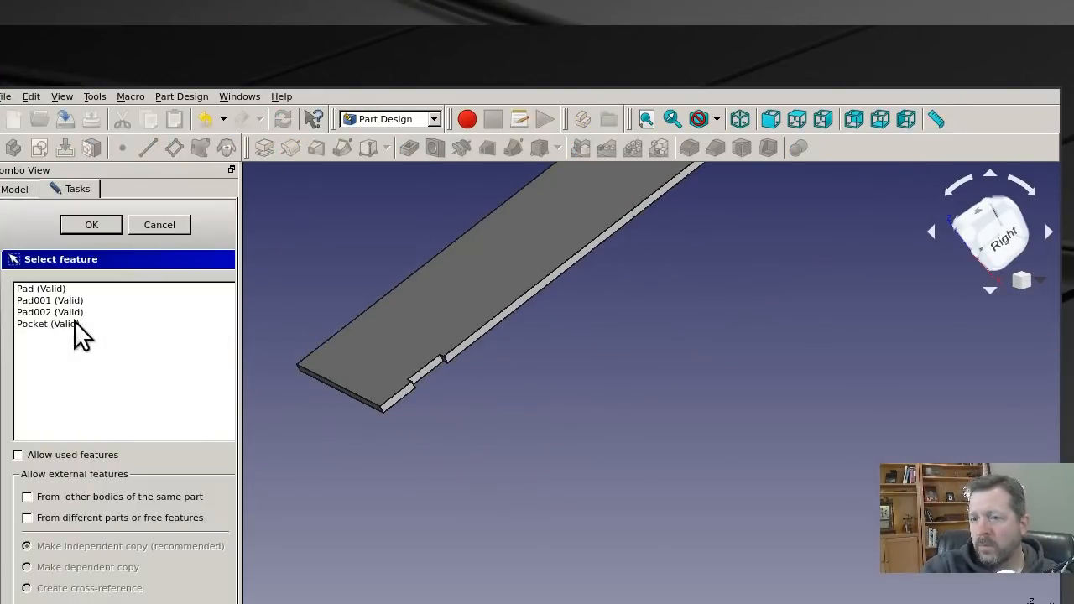
{"action": "double_click", "coordinate": [79, 333]}
{"action": "scroll", "coordinate": [227, 546], "scroll_direction": "down", "scroll_amount": 3}
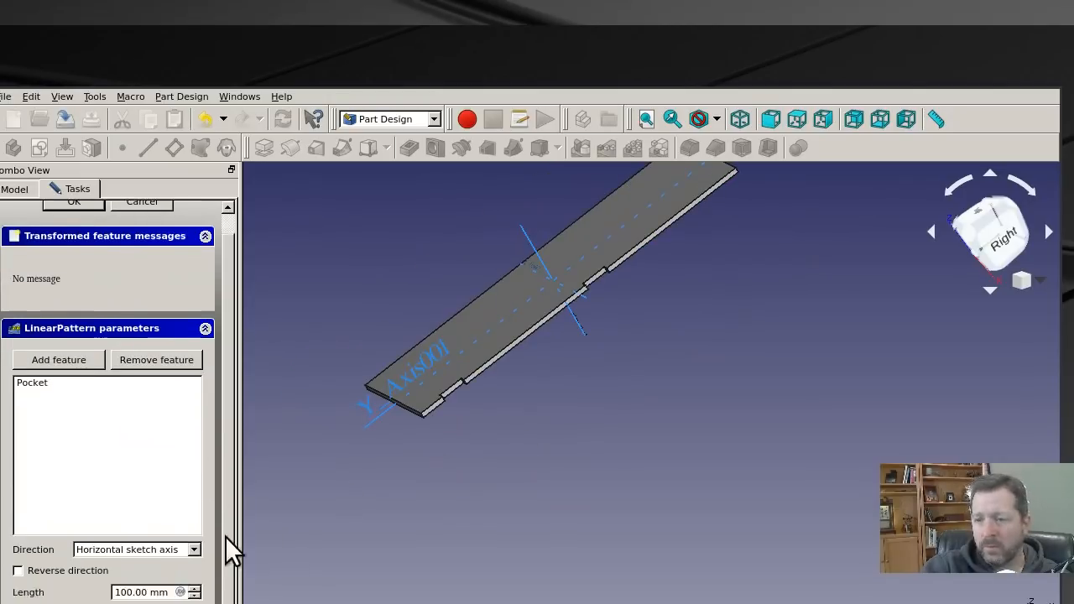
{"action": "triple_click", "coordinate": [155, 556]}
{"action": "type", "text": "180"}
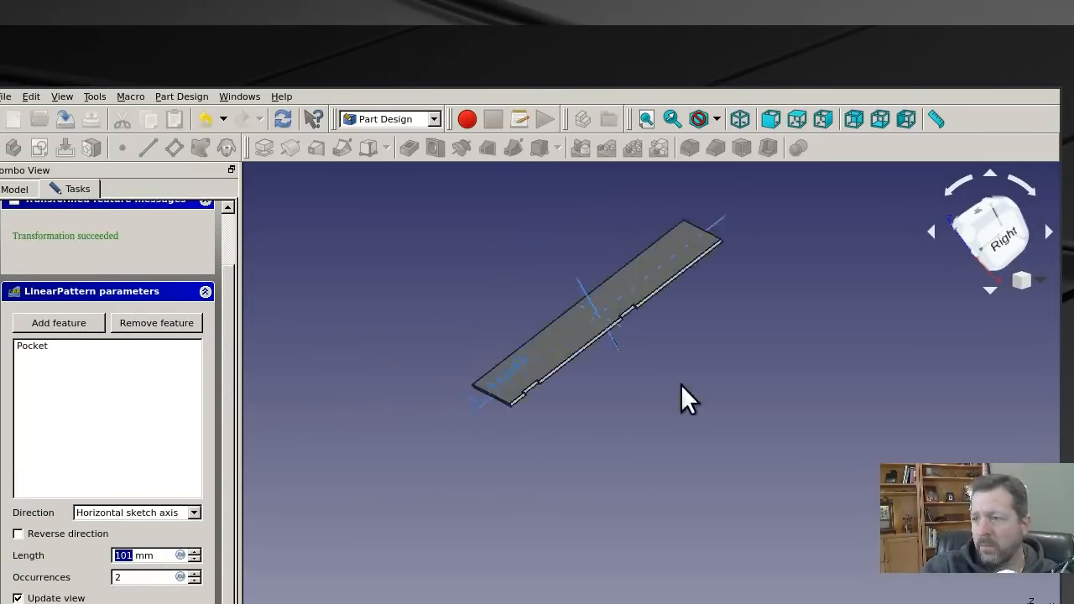
{"action": "left_click", "coordinate": [121, 577]}
{"action": "scroll", "coordinate": [640, 336], "scroll_direction": "up", "scroll_amount": 2}
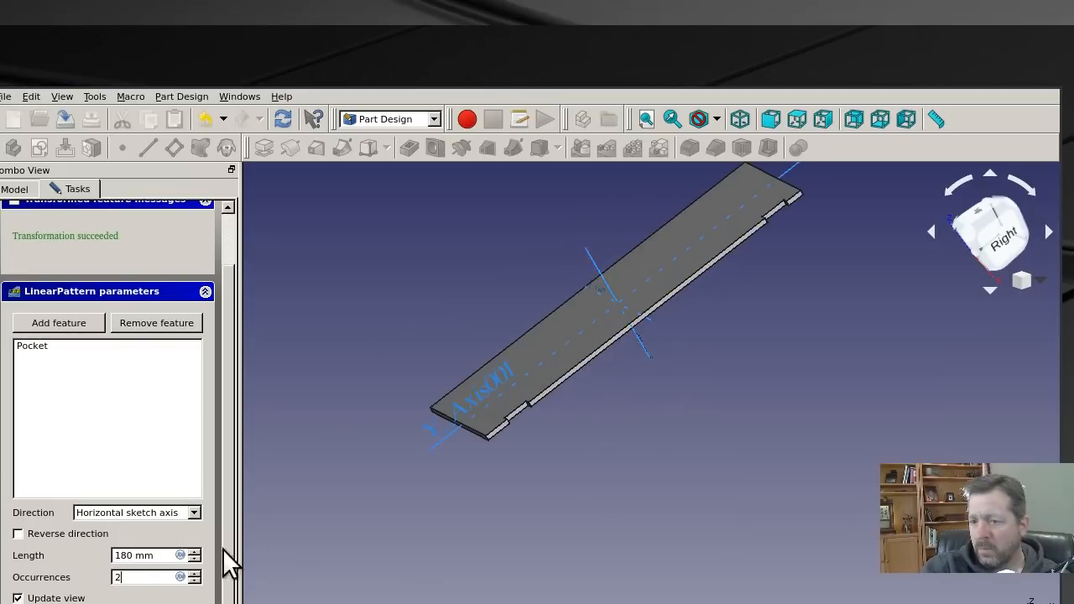
{"action": "scroll", "coordinate": [149, 577], "scroll_direction": "up", "scroll_amount": 3}
{"action": "scroll", "coordinate": [211, 273], "scroll_direction": "up", "scroll_amount": 3}
{"action": "left_click", "coordinate": [145, 216]}
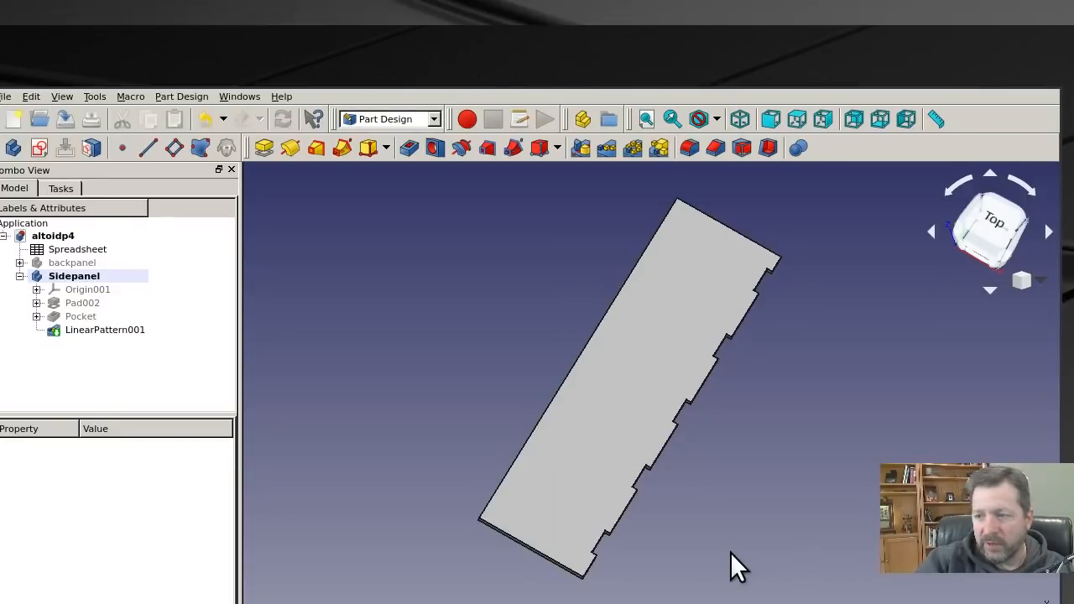
Start a new sketch on the large top face of the notched side panel
{"action": "left_click", "coordinate": [569, 512]}
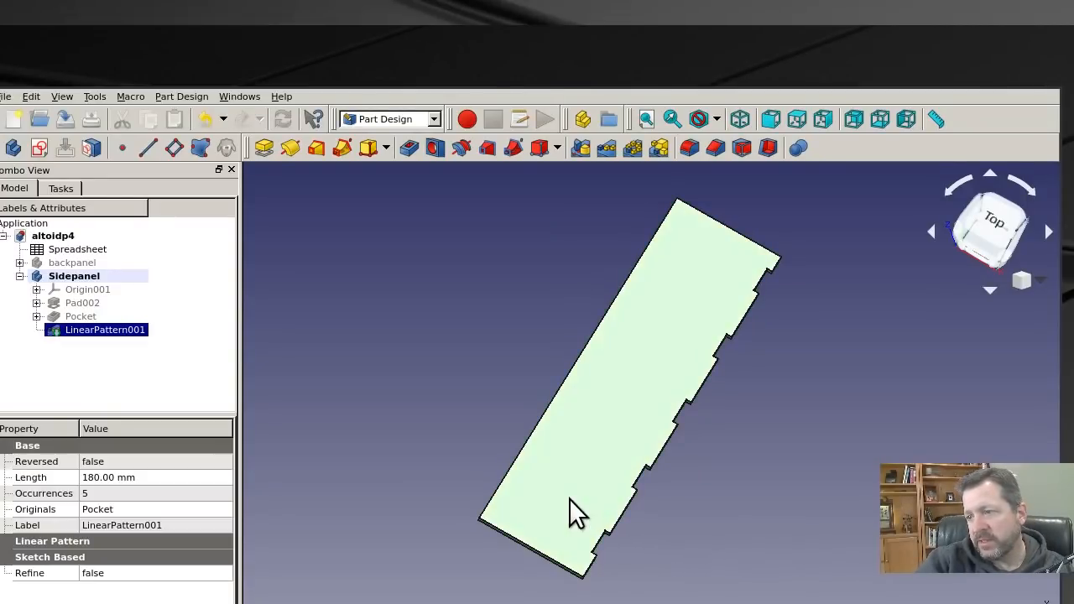
{"action": "left_click", "coordinate": [40, 148]}
{"action": "scroll", "coordinate": [445, 514], "scroll_direction": "down", "scroll_amount": 3}
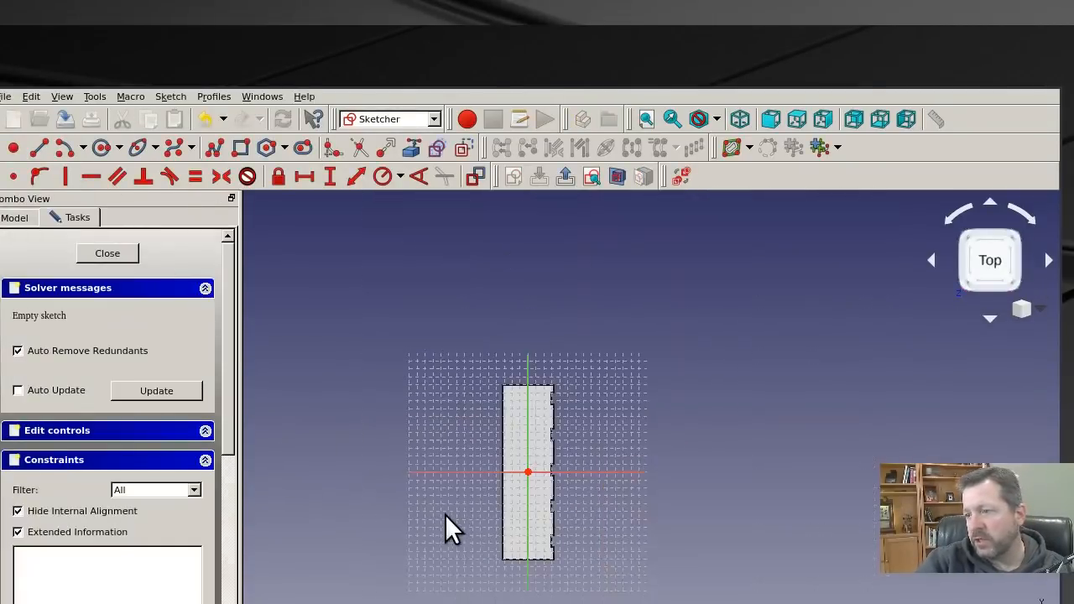
{"action": "scroll", "coordinate": [518, 583], "scroll_direction": "up", "scroll_amount": 8}
{"action": "scroll", "coordinate": [518, 587], "scroll_direction": "down", "scroll_amount": 2}
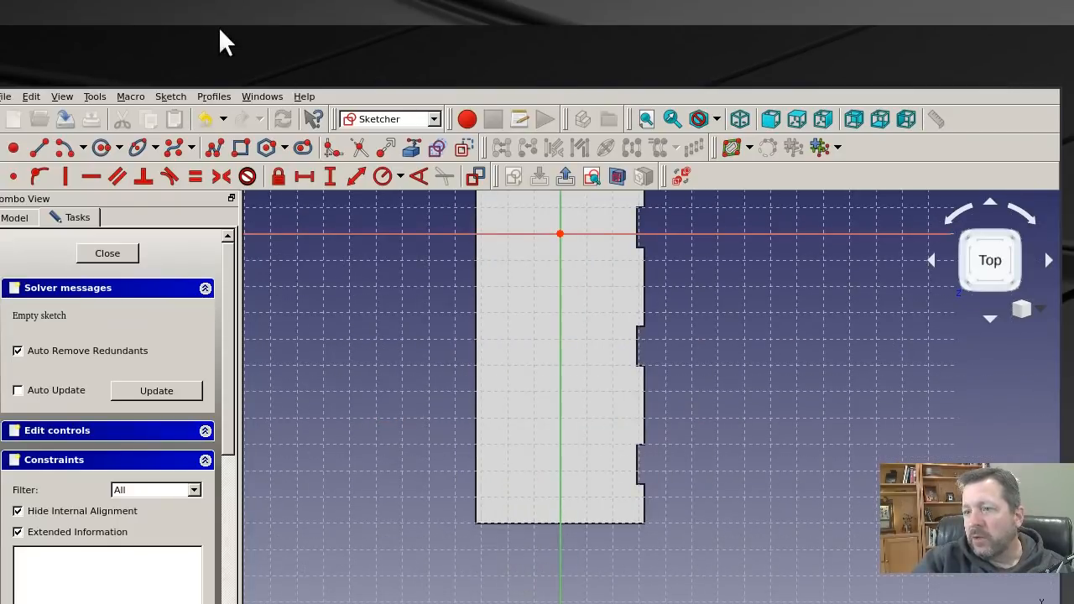
Draw a slanted line from just outside the panel's left edge down to a point near the lowest notch
{"action": "left_click", "coordinate": [38, 142]}
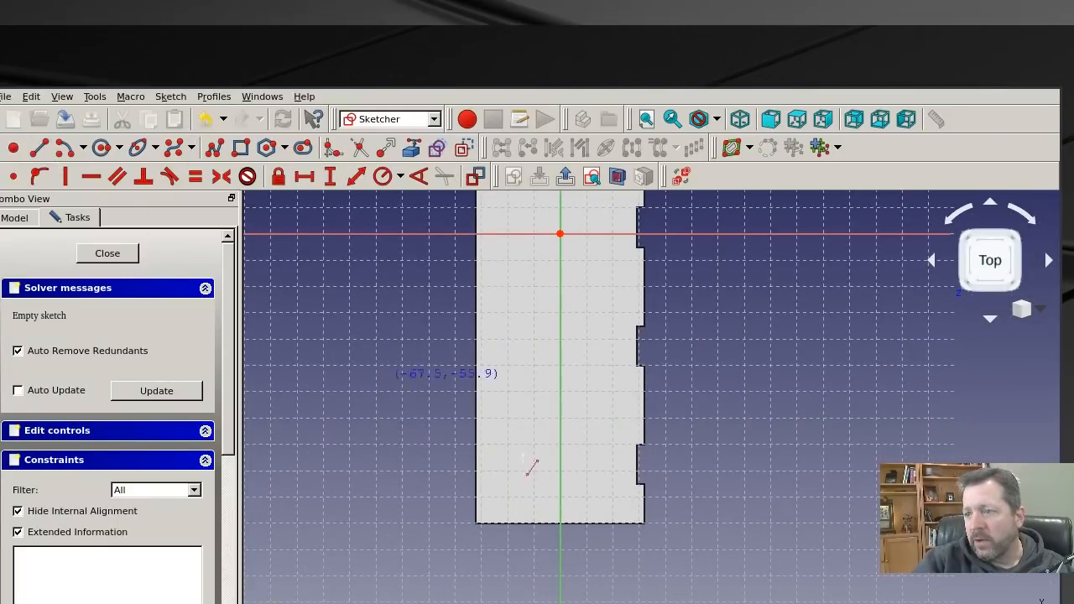
{"action": "left_click", "coordinate": [562, 479]}
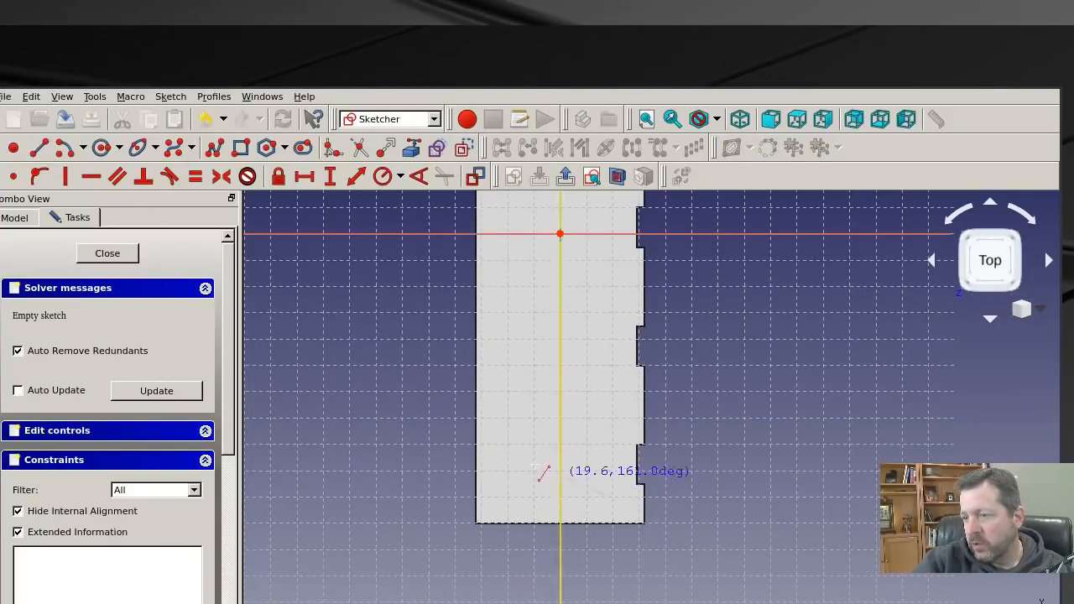
{"action": "left_click", "coordinate": [467, 431]}
{"action": "right_click", "coordinate": [595, 487]}
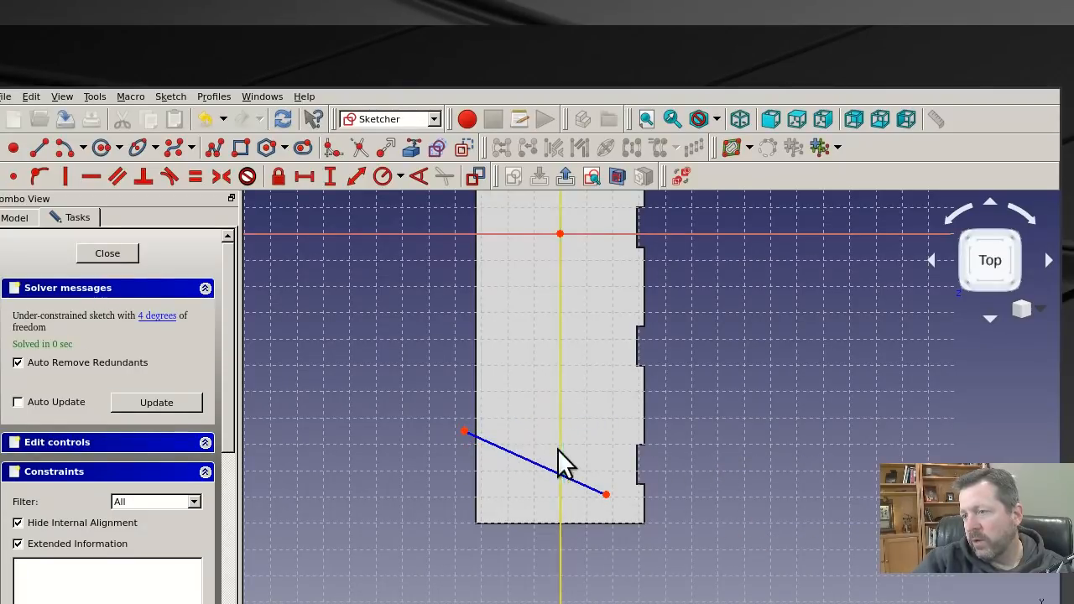
{"action": "scroll", "coordinate": [577, 517], "scroll_direction": "up", "scroll_amount": 2}
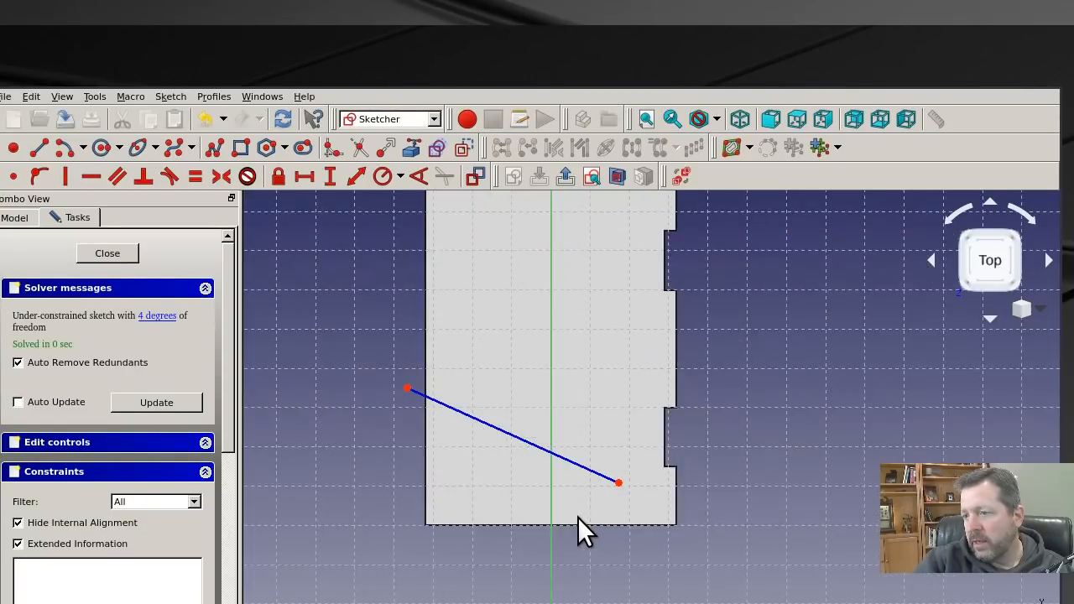
{"action": "left_click", "coordinate": [618, 483]}
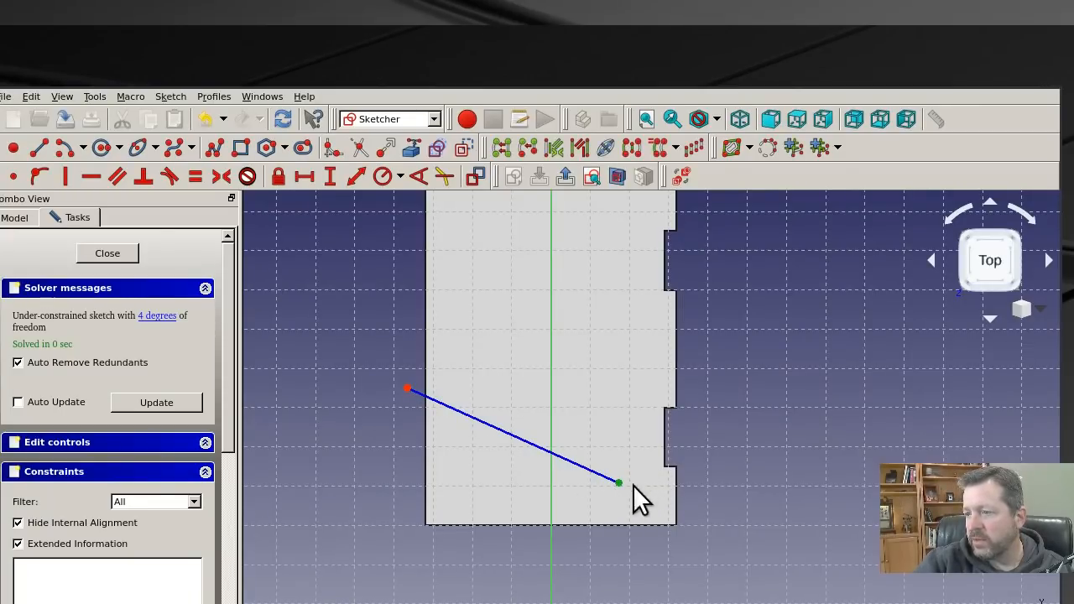
{"action": "mouse_move", "coordinate": [615, 481]}
{"action": "left_mouse_down"}
{"action": "mouse_move", "coordinate": [681, 446]}
{"action": "mouse_move", "coordinate": [656, 446]}
{"action": "mouse_move", "coordinate": [669, 451]}
{"action": "mouse_move", "coordinate": [652, 457]}
{"action": "mouse_move", "coordinate": [669, 456]}
{"action": "mouse_move", "coordinate": [632, 484]}
{"action": "left_mouse_up"}
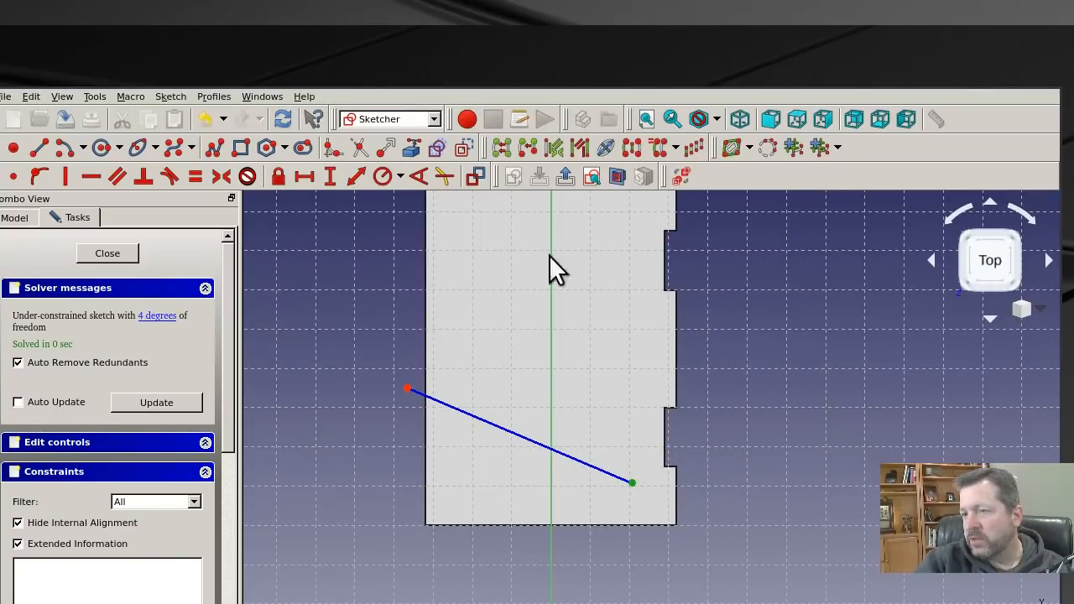
Reference the lowest notch's inner edge and the panel's bottom and left edges as external geometry
{"action": "left_click", "coordinate": [417, 146]}
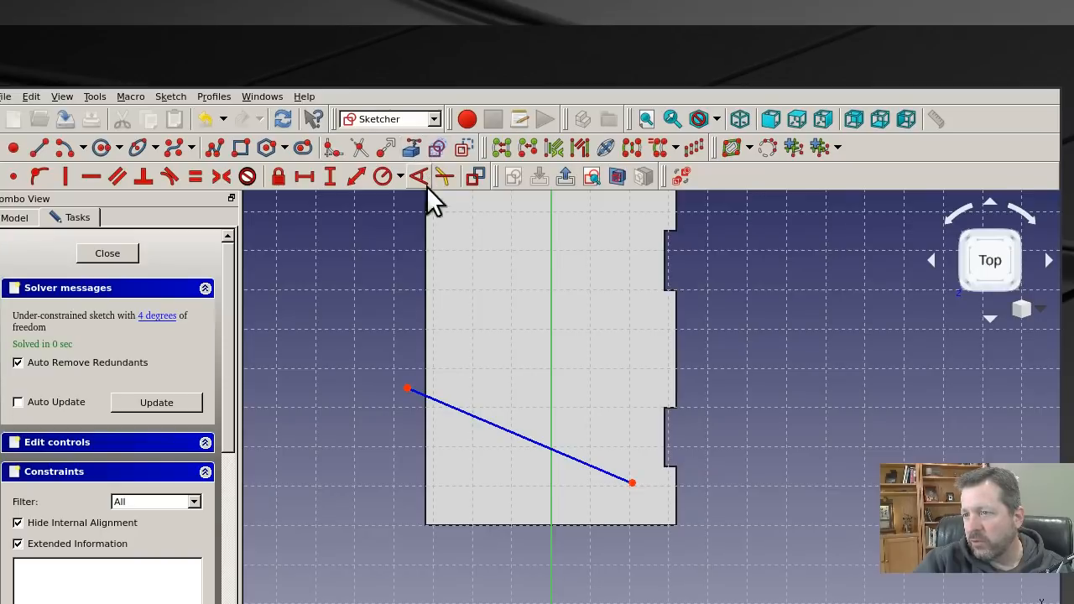
{"action": "left_click", "coordinate": [665, 444]}
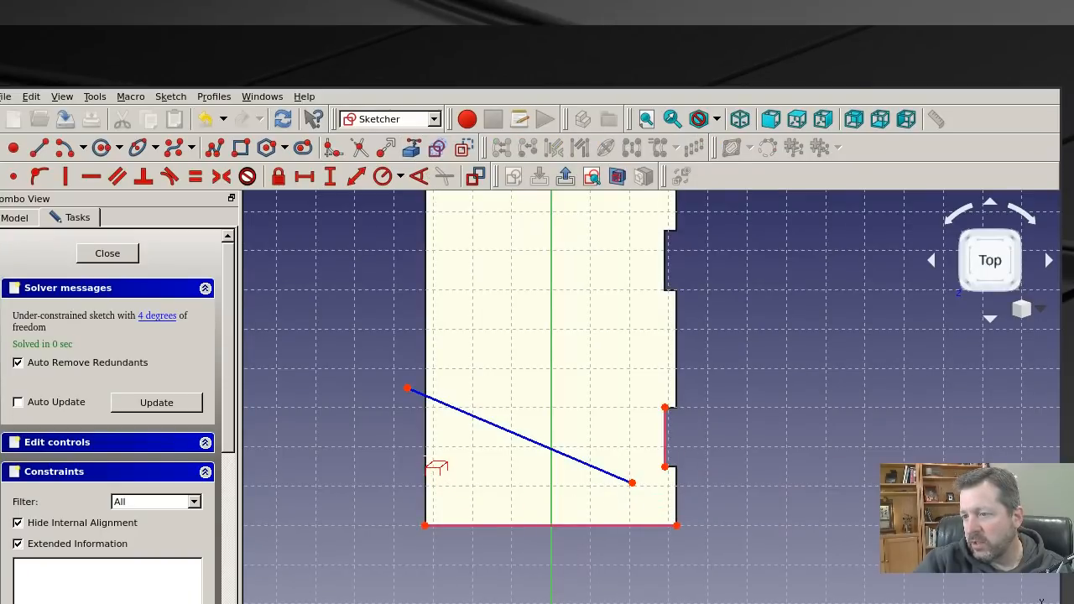
{"action": "left_click", "coordinate": [426, 460]}
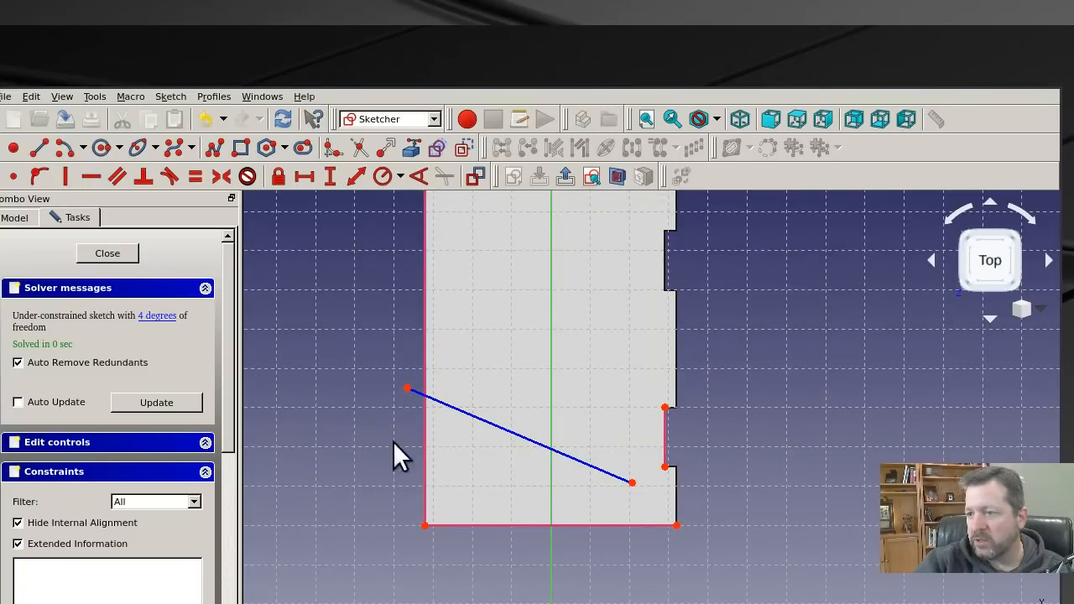
{"action": "right_click", "coordinate": [749, 467]}
{"action": "key", "text": "Escape"}
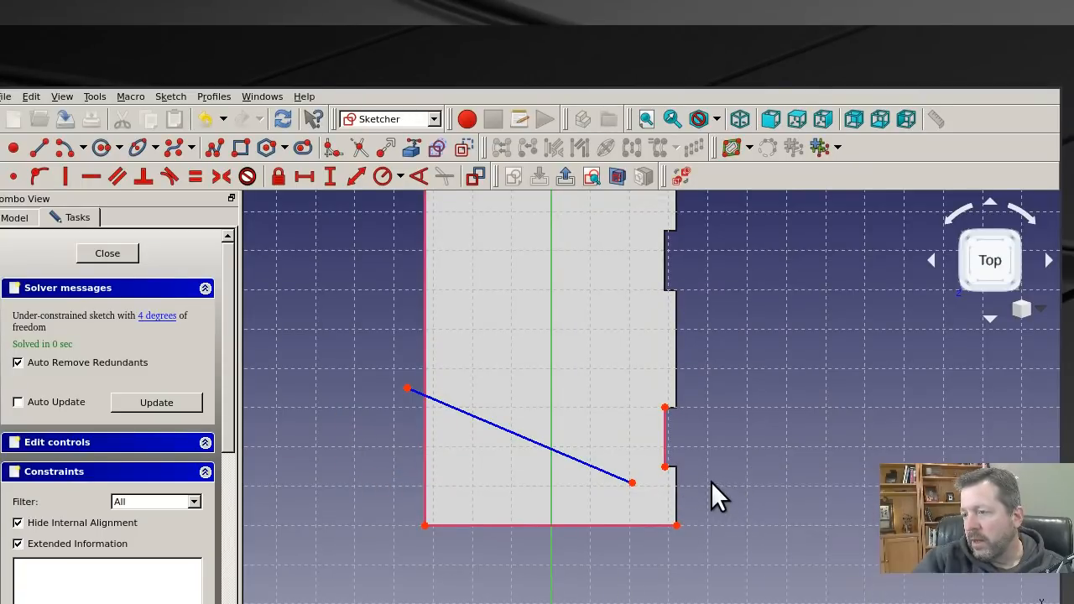
Constrain the horizontal distance between the line's lower endpoint and the notch's lower inner corner to 4 mm
{"action": "left_click", "coordinate": [663, 469]}
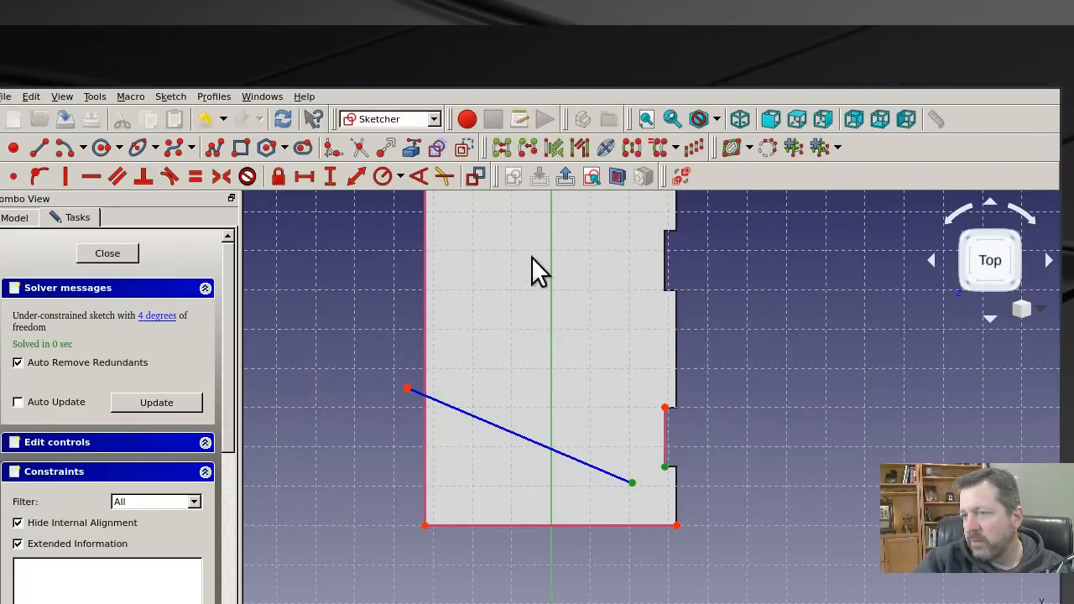
{"action": "left_click", "coordinate": [305, 176]}
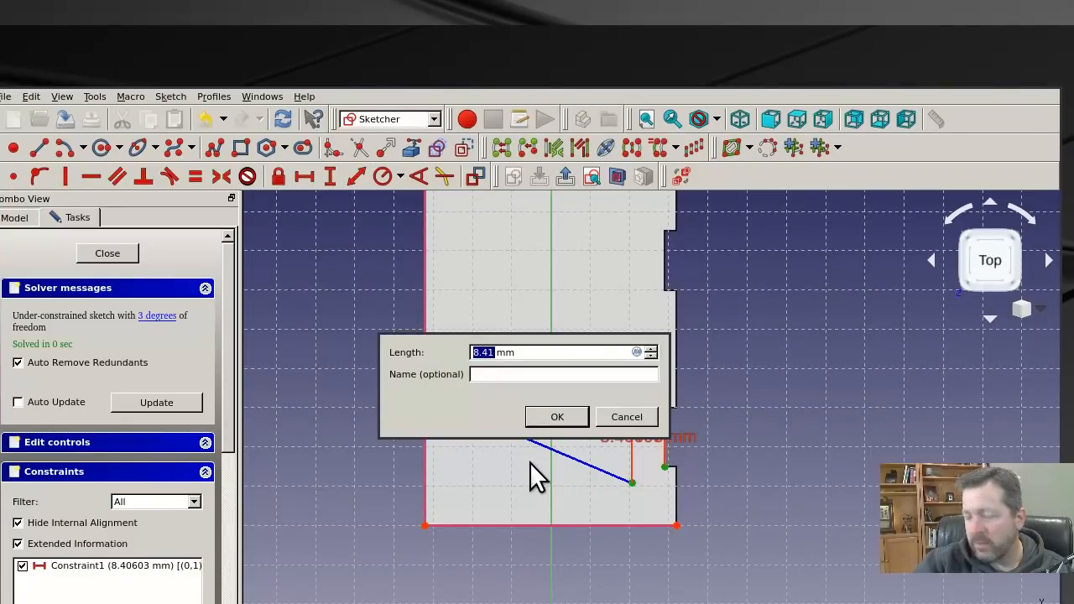
{"action": "type", "text": "4"}
{"action": "key", "text": "Return"}
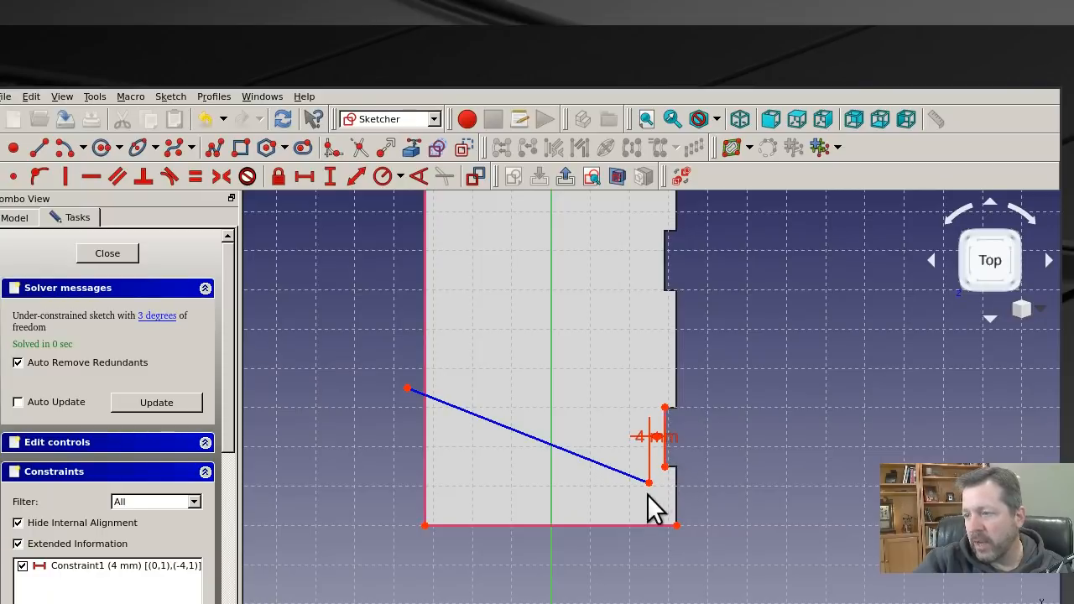
Constrain the angle between the slanted line and the panel's bottom edge to 20°
{"action": "left_click", "coordinate": [620, 472]}
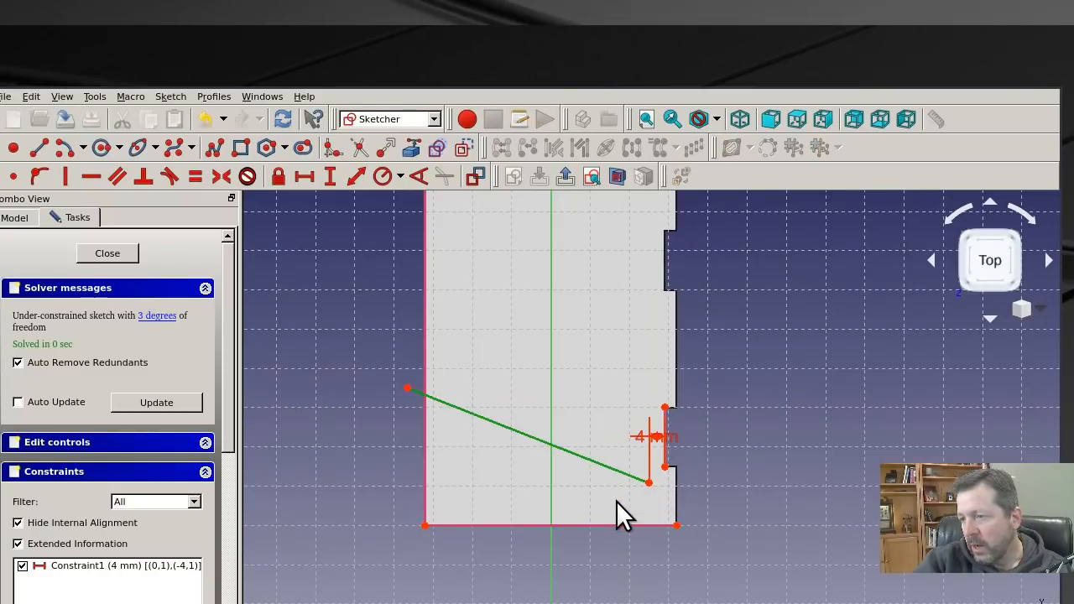
{"action": "left_click", "coordinate": [619, 526]}
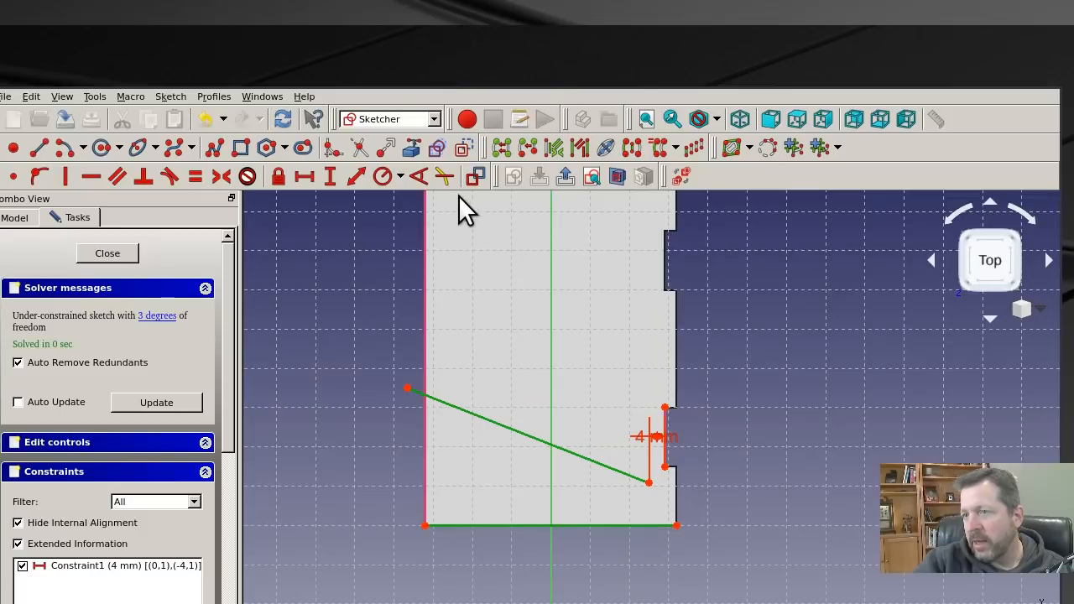
{"action": "left_click", "coordinate": [412, 179]}
{"action": "type", "text": "20"}
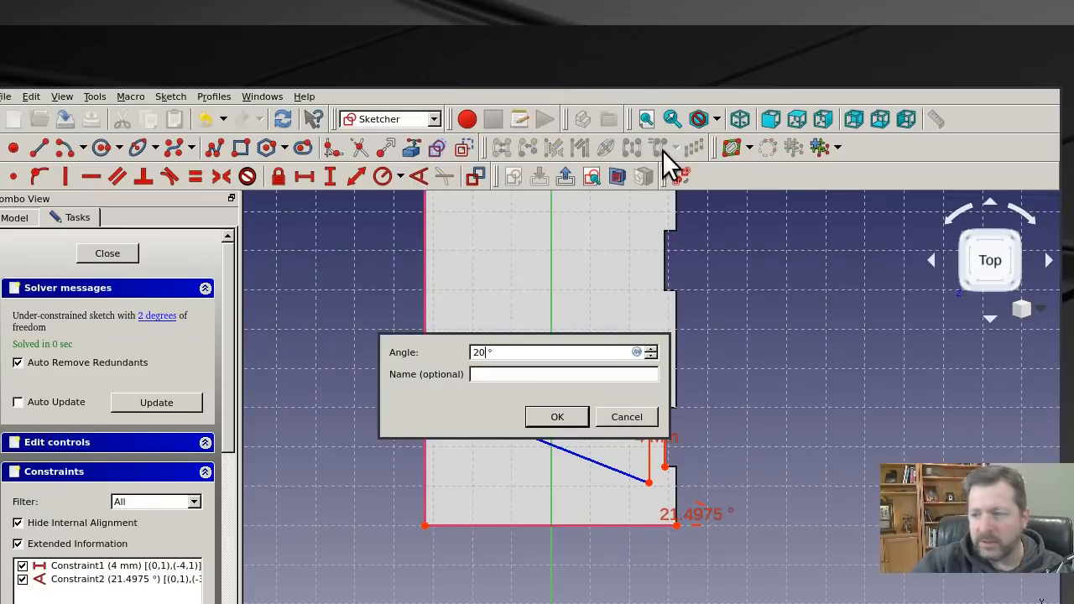
{"action": "key", "text": "Return"}
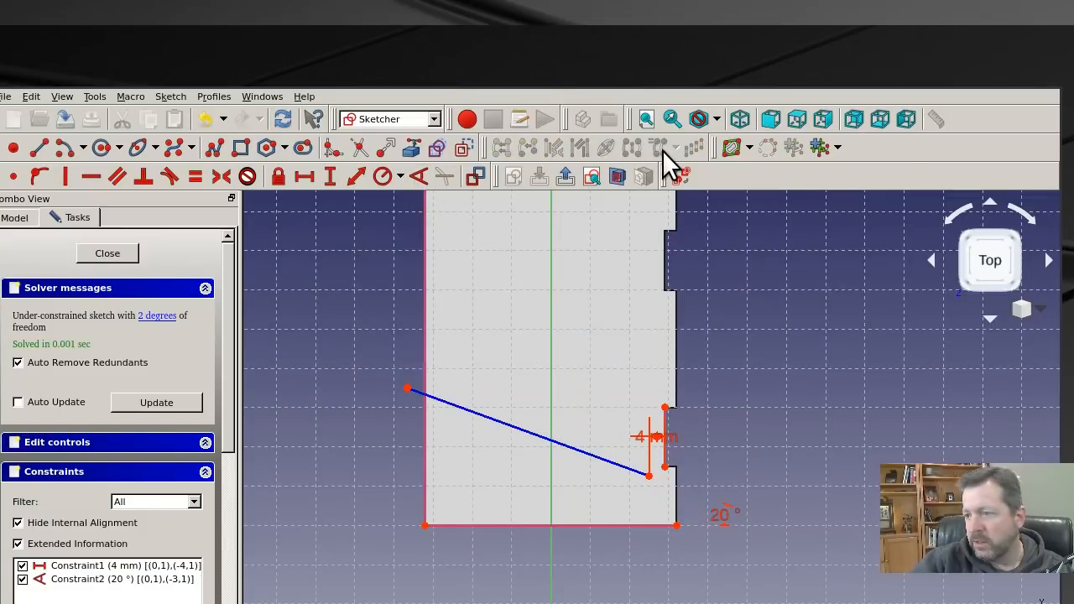
Constrain the vertical distance between the line's lower endpoint and the panel's lower-right corner to 10 mm
{"action": "left_click", "coordinate": [647, 476]}
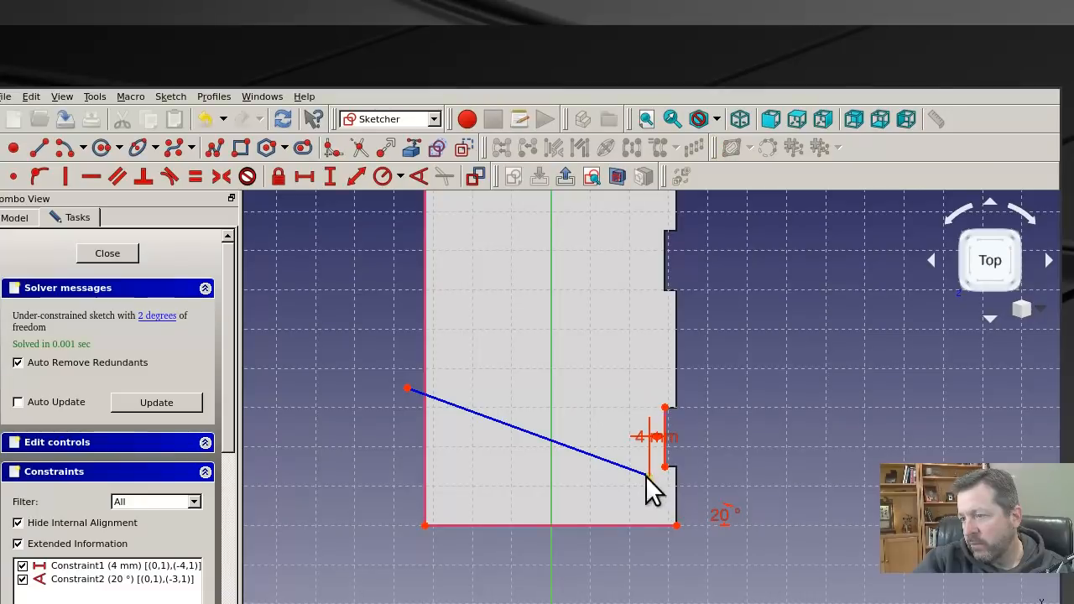
{"action": "left_click", "coordinate": [677, 525]}
{"action": "left_click", "coordinate": [334, 181]}
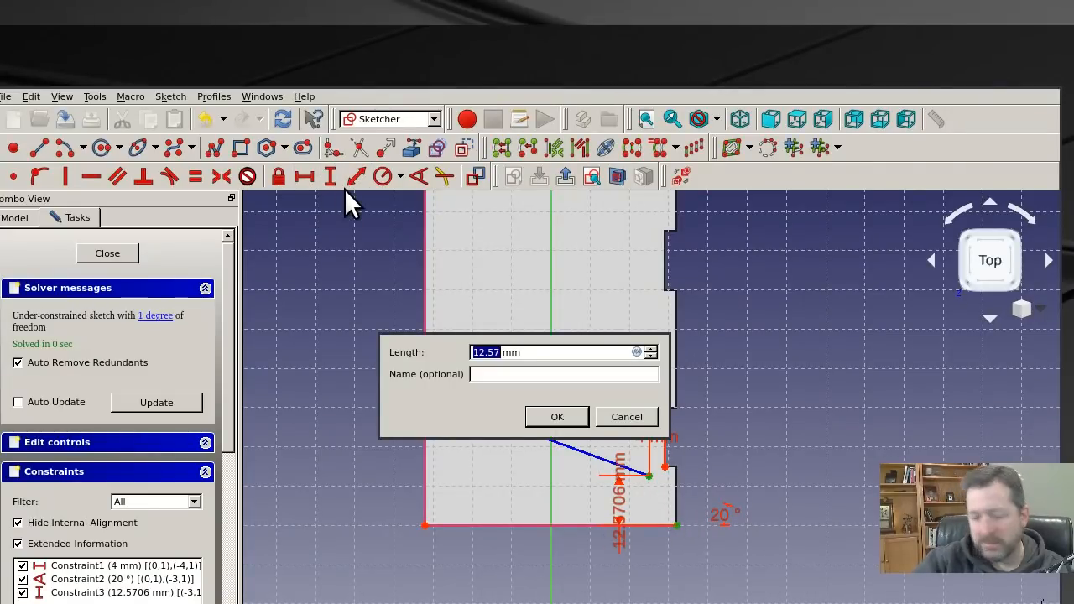
{"action": "type", "text": "10"}
{"action": "key", "text": "Return"}
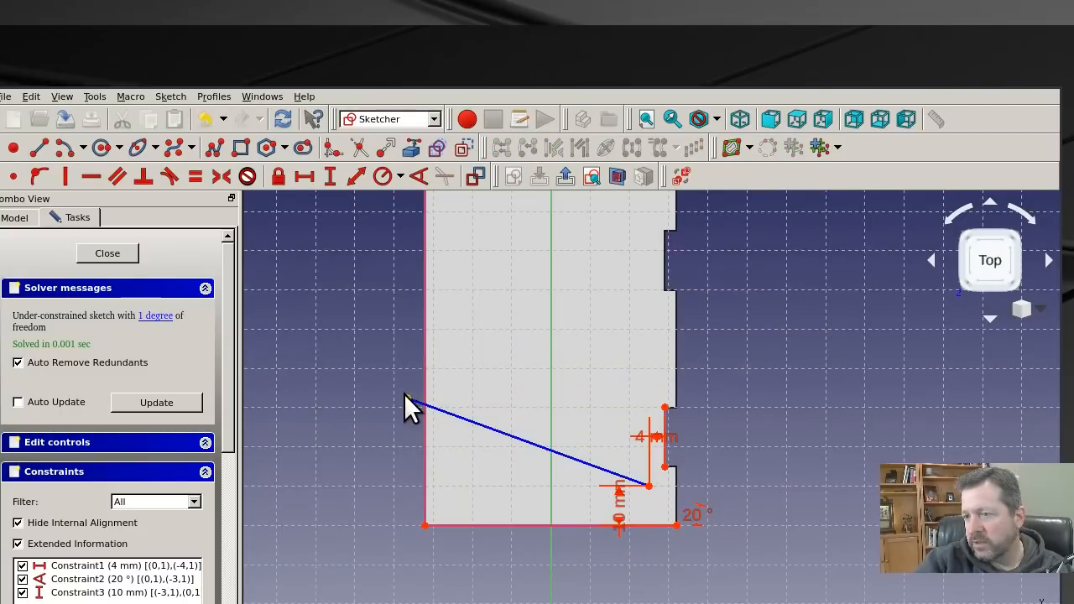
Draw a short construction line crossing the slanted line near its middle
{"action": "mouse_move", "coordinate": [406, 396]}
{"action": "left_mouse_down"}
{"action": "mouse_move", "coordinate": [421, 400]}
{"action": "mouse_move", "coordinate": [396, 382]}
{"action": "mouse_move", "coordinate": [400, 396]}
{"action": "left_mouse_up"}
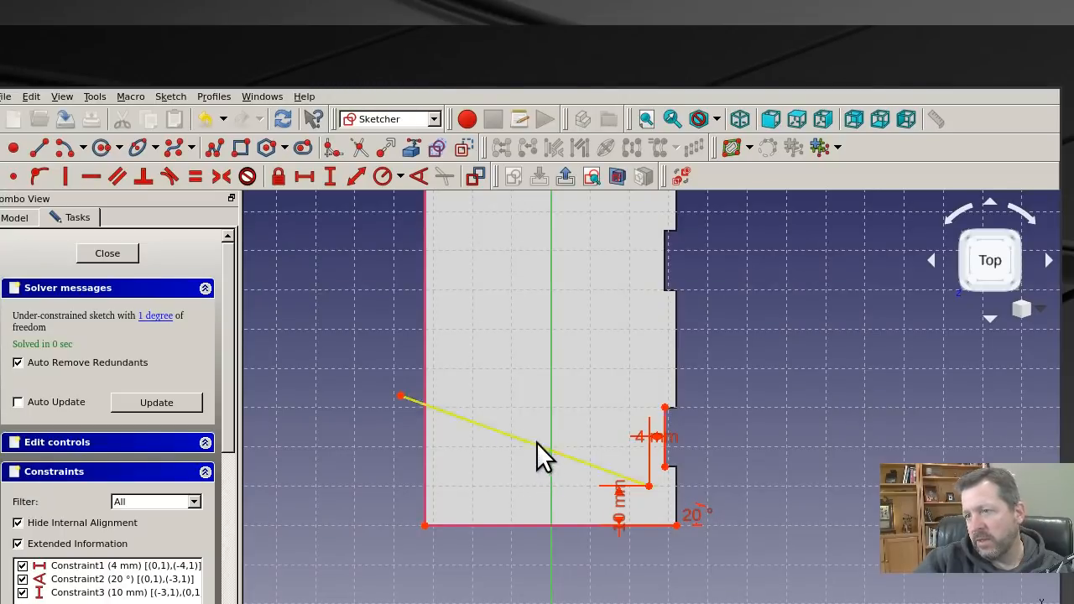
{"action": "left_click", "coordinate": [42, 147]}
{"action": "left_click", "coordinate": [543, 502]}
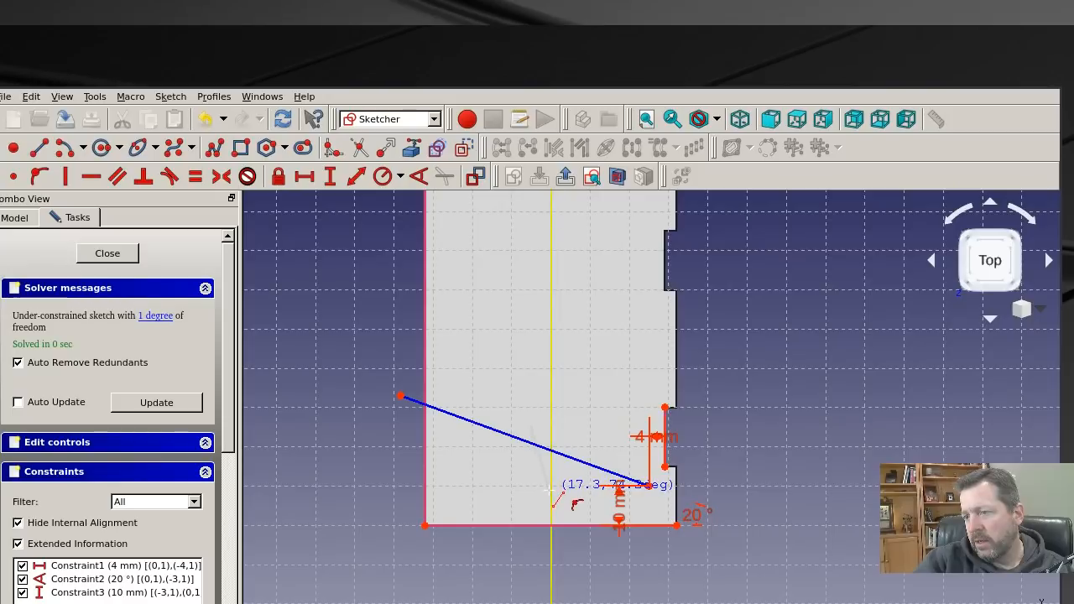
{"action": "left_click", "coordinate": [543, 491]}
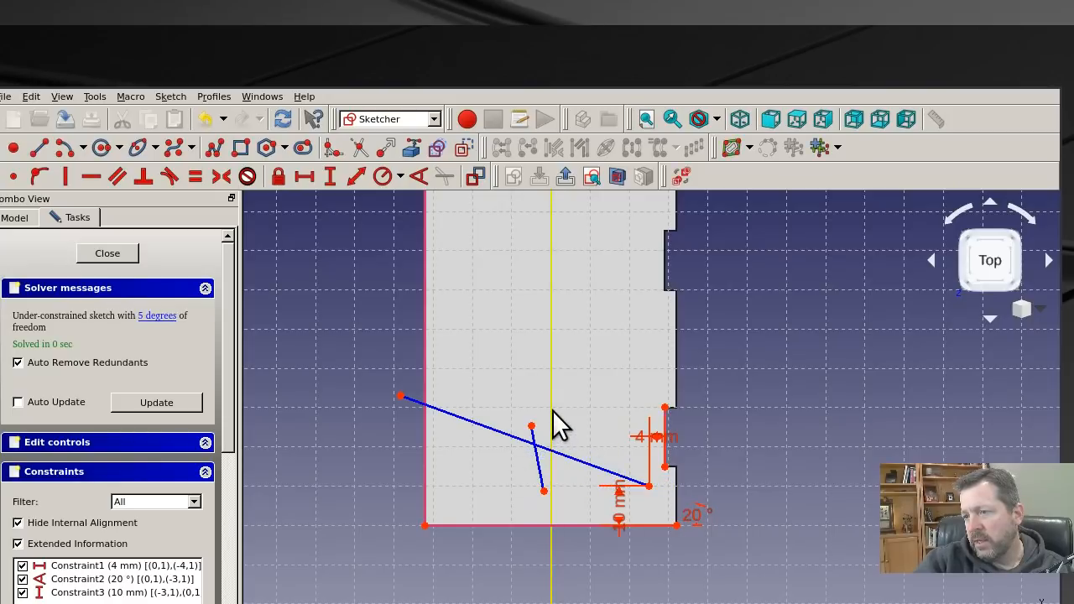
Make the short crossing line's endpoints symmetric about the slanted line and check that it still slides along it
{"action": "left_click", "coordinate": [532, 427]}
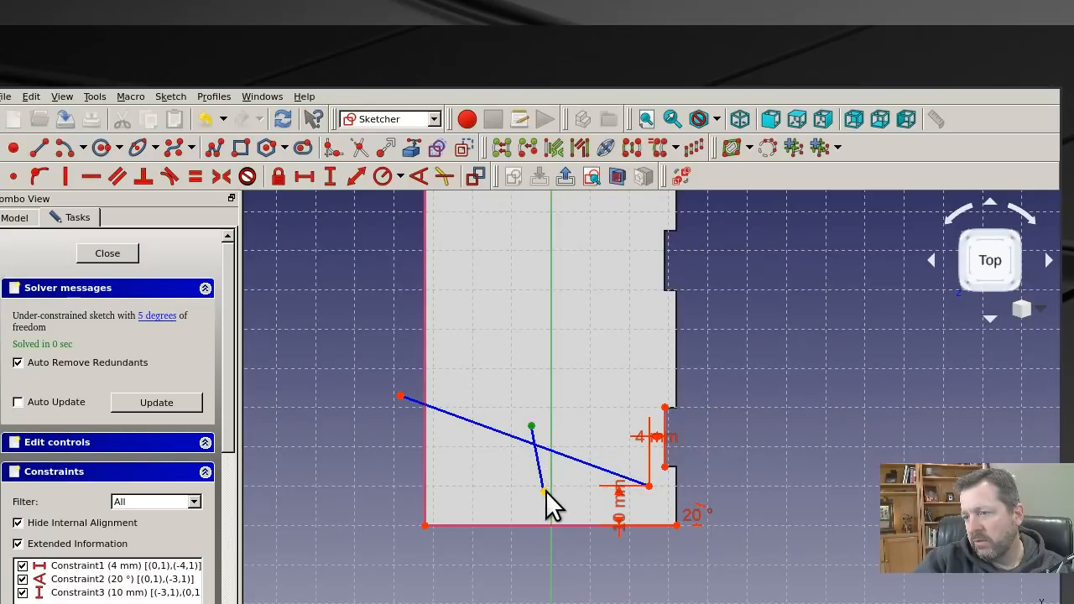
{"action": "left_click", "coordinate": [544, 491]}
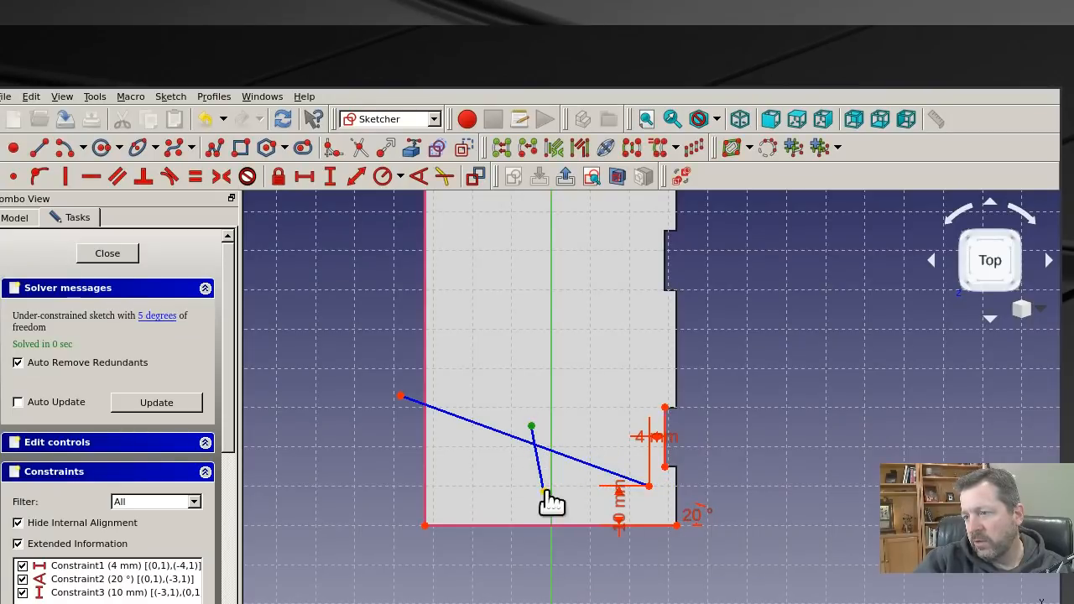
{"action": "left_click", "coordinate": [509, 435]}
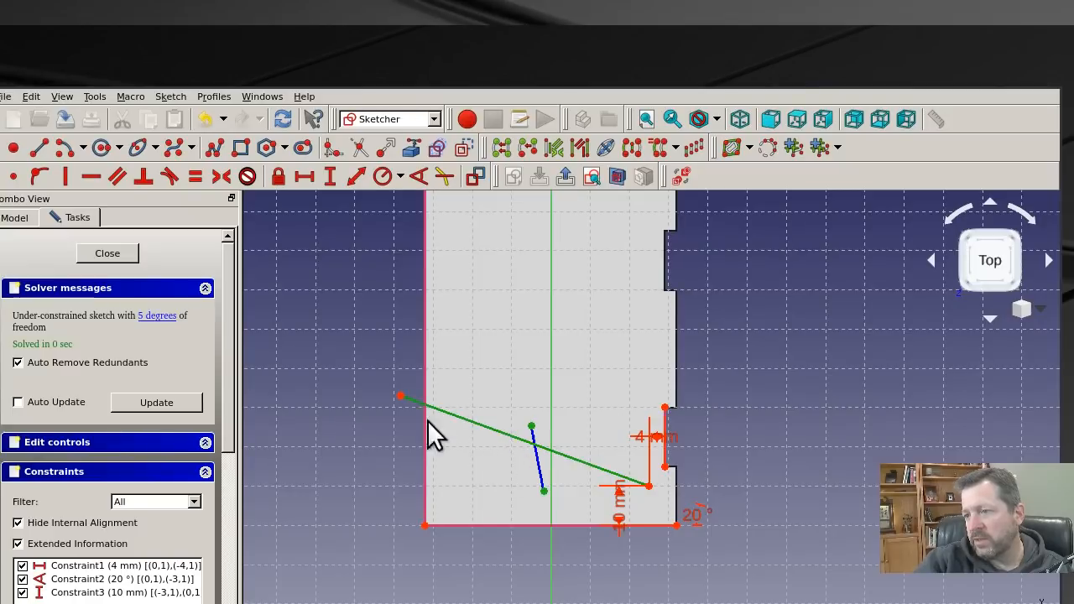
{"action": "left_click", "coordinate": [223, 177]}
{"action": "scroll", "coordinate": [572, 483], "scroll_direction": "up", "scroll_amount": 2}
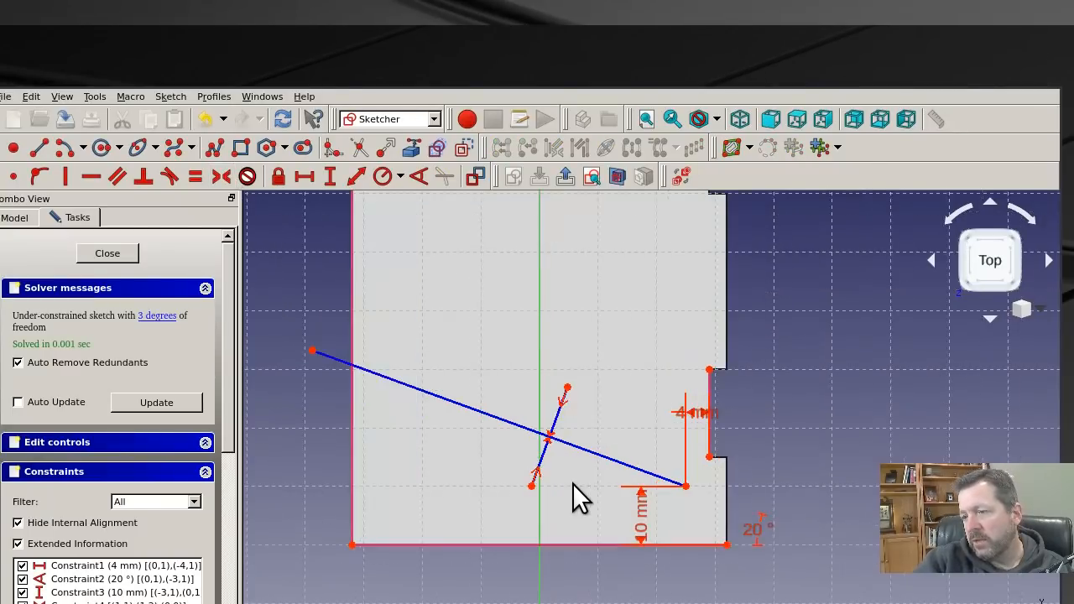
{"action": "mouse_move", "coordinate": [541, 456]}
{"action": "left_mouse_down"}
{"action": "mouse_move", "coordinate": [485, 428]}
{"action": "mouse_move", "coordinate": [536, 458]}
{"action": "left_mouse_up"}
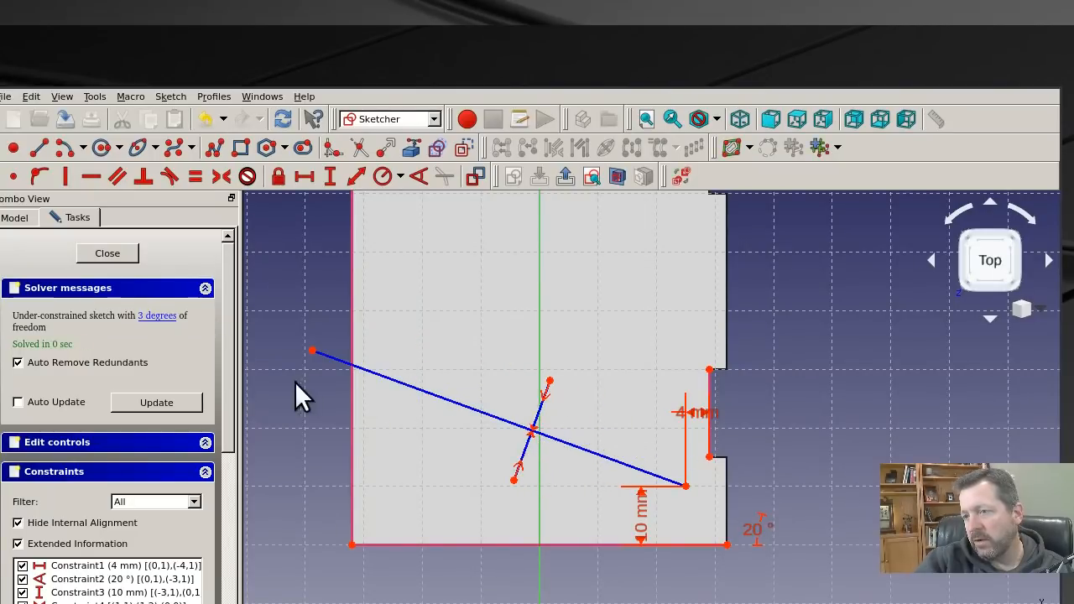
Make the slanted line's two endpoints symmetric about the short crossing line
{"action": "left_click", "coordinate": [310, 349]}
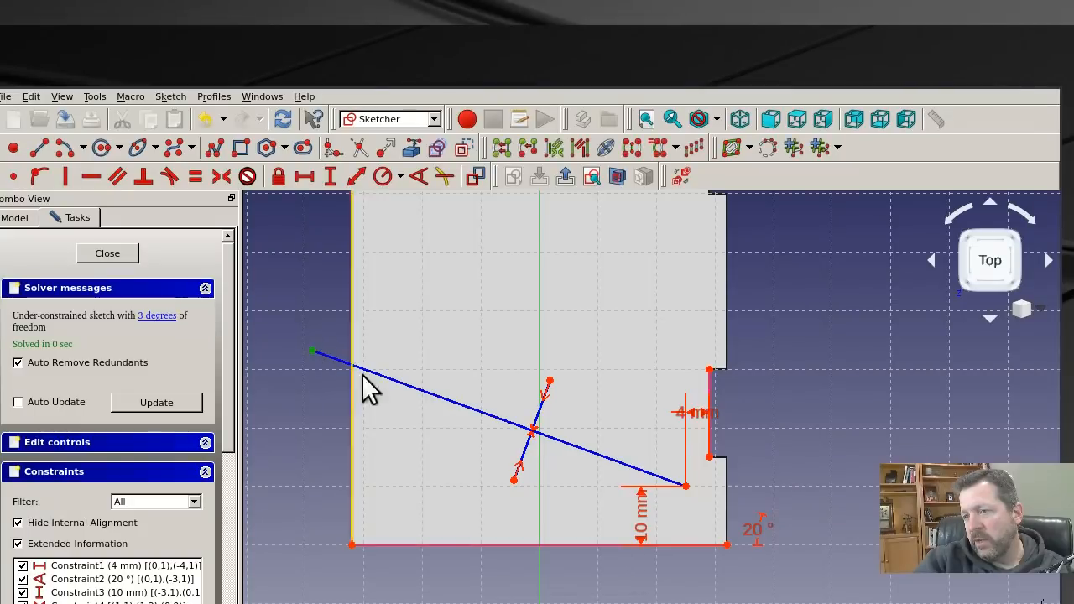
{"action": "left_click", "coordinate": [687, 486]}
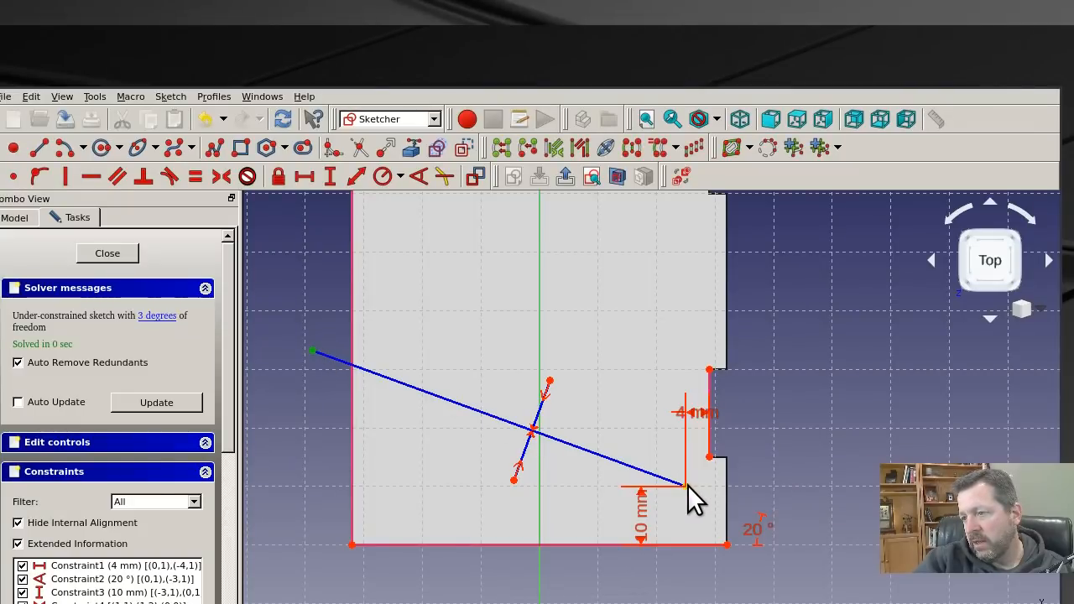
{"action": "left_click", "coordinate": [524, 452]}
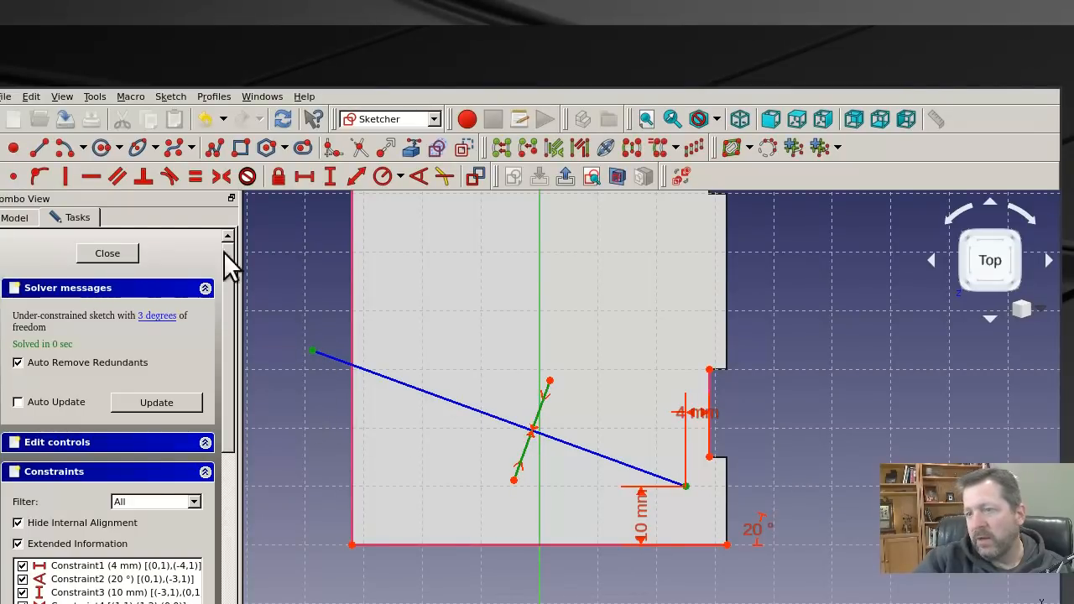
{"action": "left_click", "coordinate": [222, 177]}
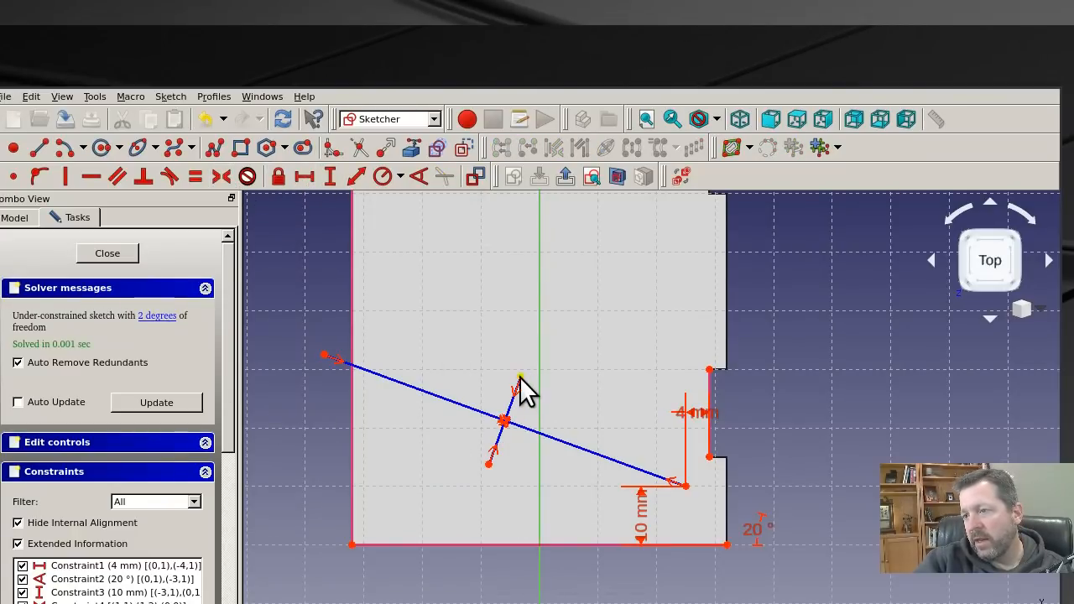
Dimension the short crossing line's length, accepting the proposed value, and shift the slanted line's upper endpoint slightly inward
{"action": "left_click", "coordinate": [504, 434]}
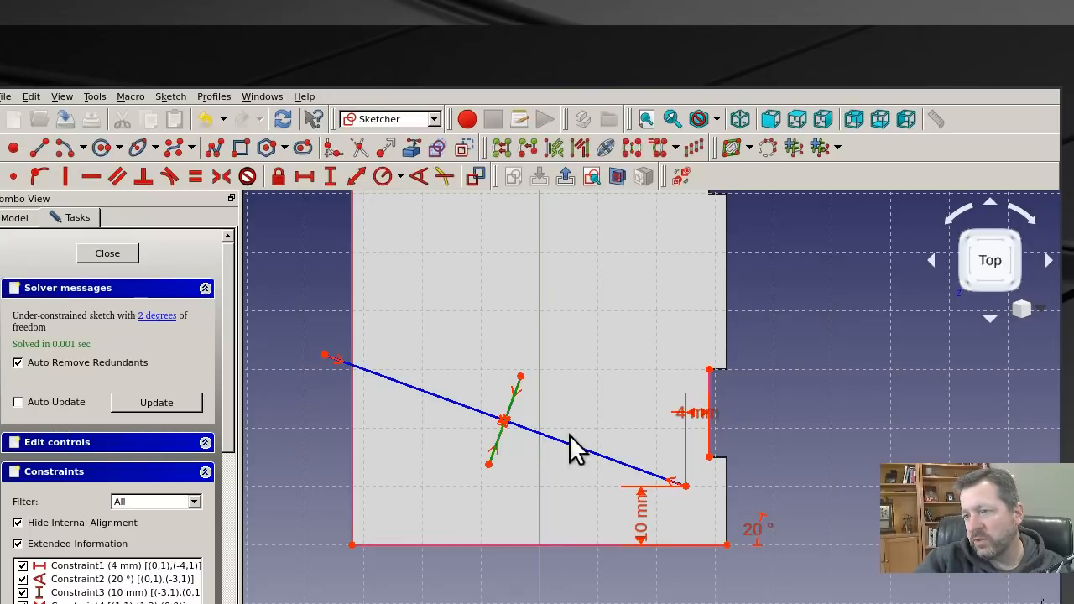
{"action": "left_click", "coordinate": [356, 177]}
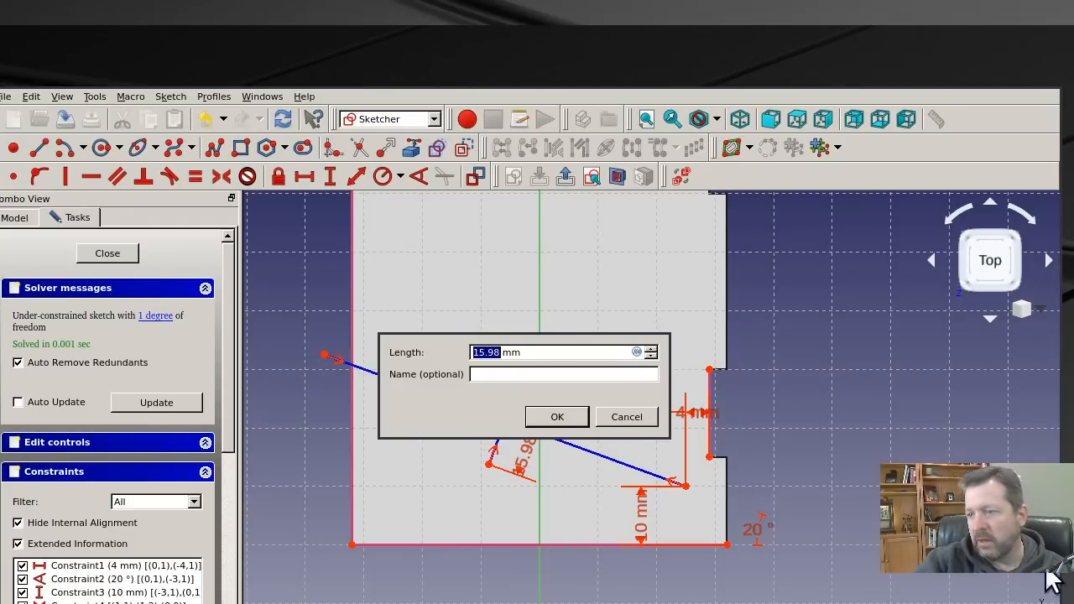
{"action": "left_click", "coordinate": [576, 417]}
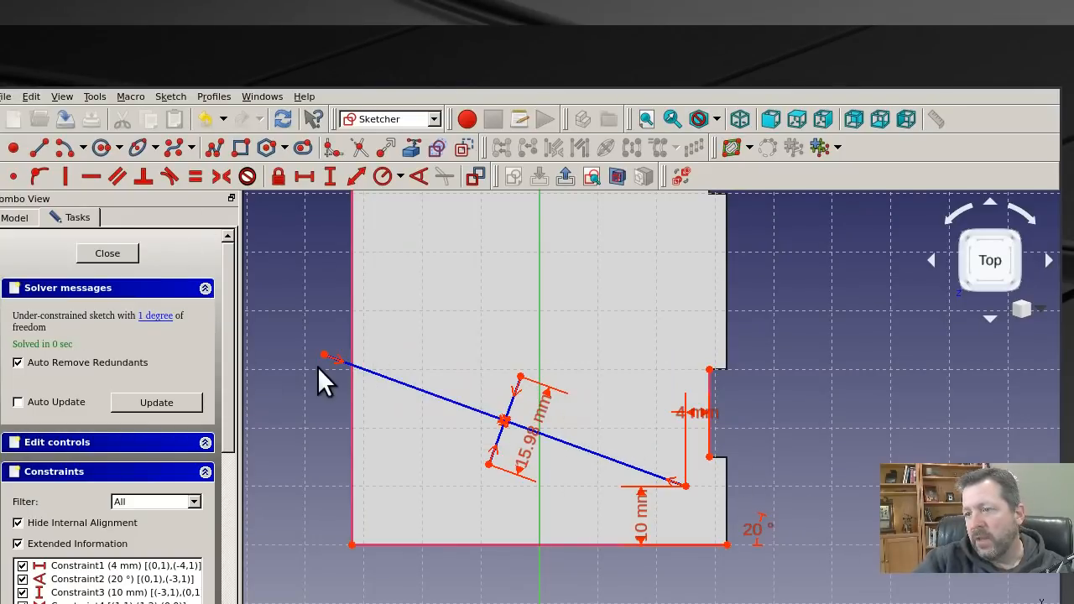
{"action": "left_click_drag", "start_coordinate": [329, 357], "coordinate": [334, 358]}
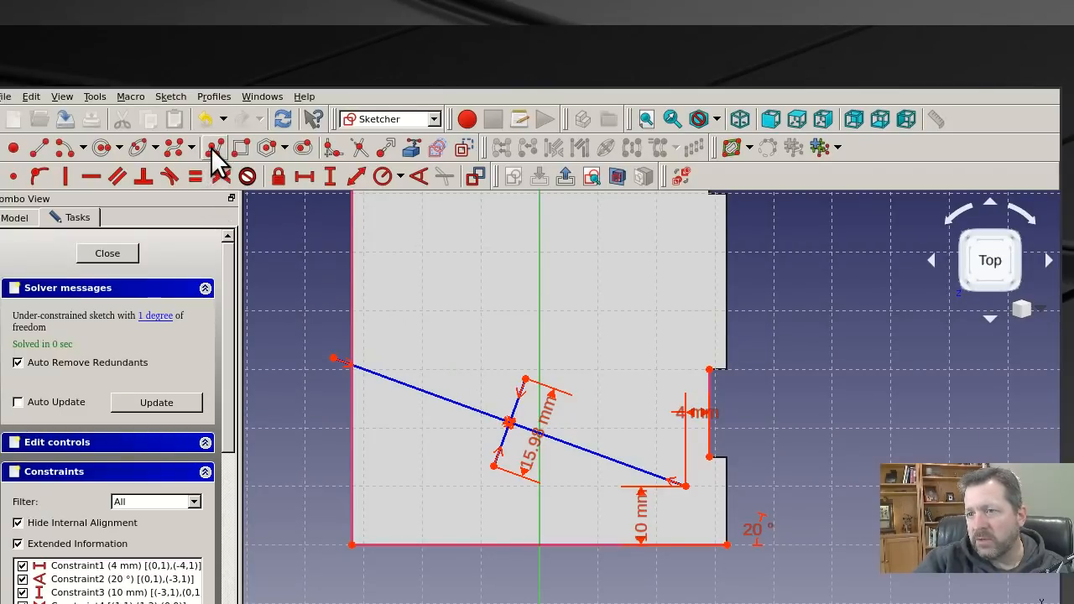
Draw a closed four-sided polyline with its base on the slanted line, on the upper side of the crossing line, and reduce its height
{"action": "left_click", "coordinate": [221, 176]}
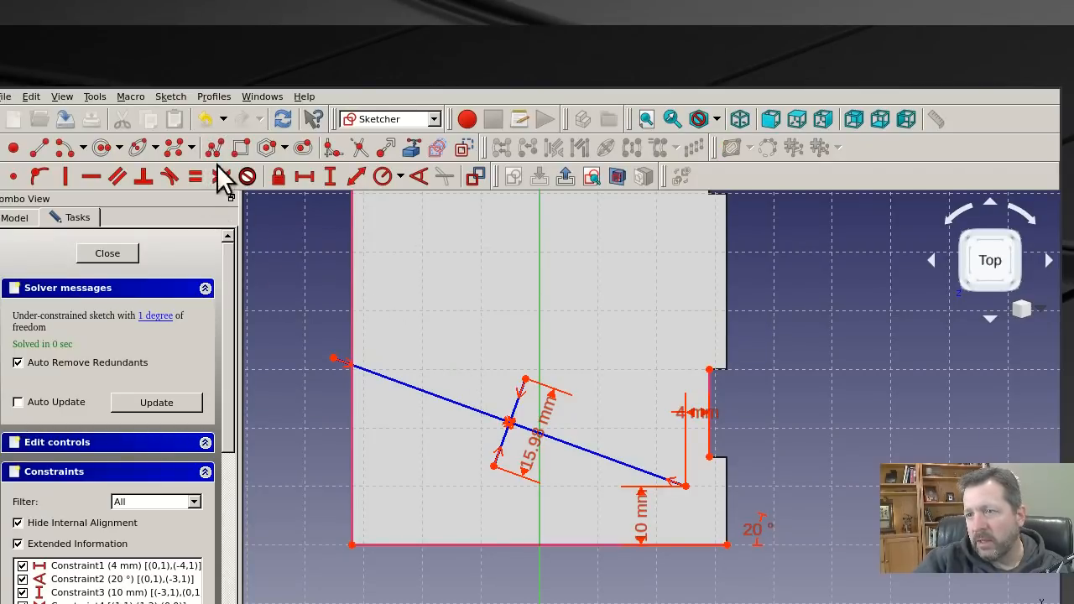
{"action": "left_click", "coordinate": [425, 344]}
{"action": "left_click", "coordinate": [493, 364]}
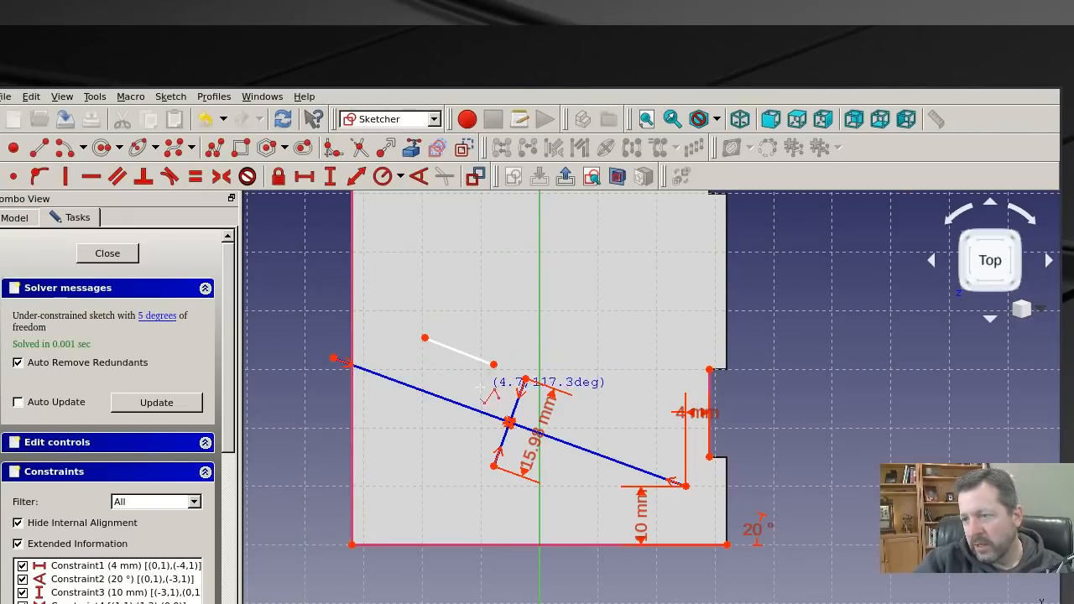
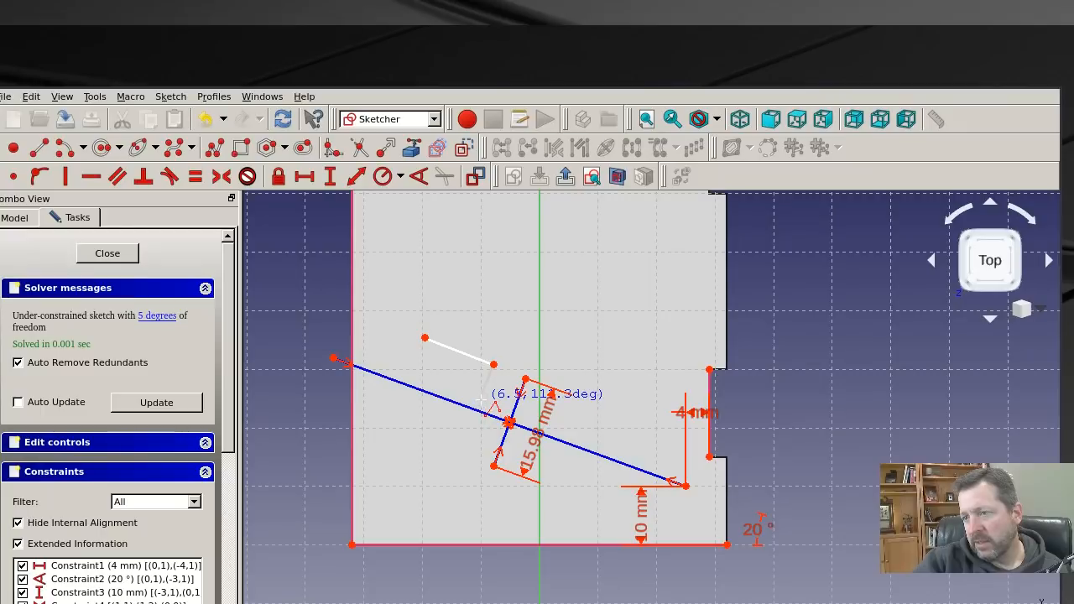
{"action": "left_click", "coordinate": [477, 410]}
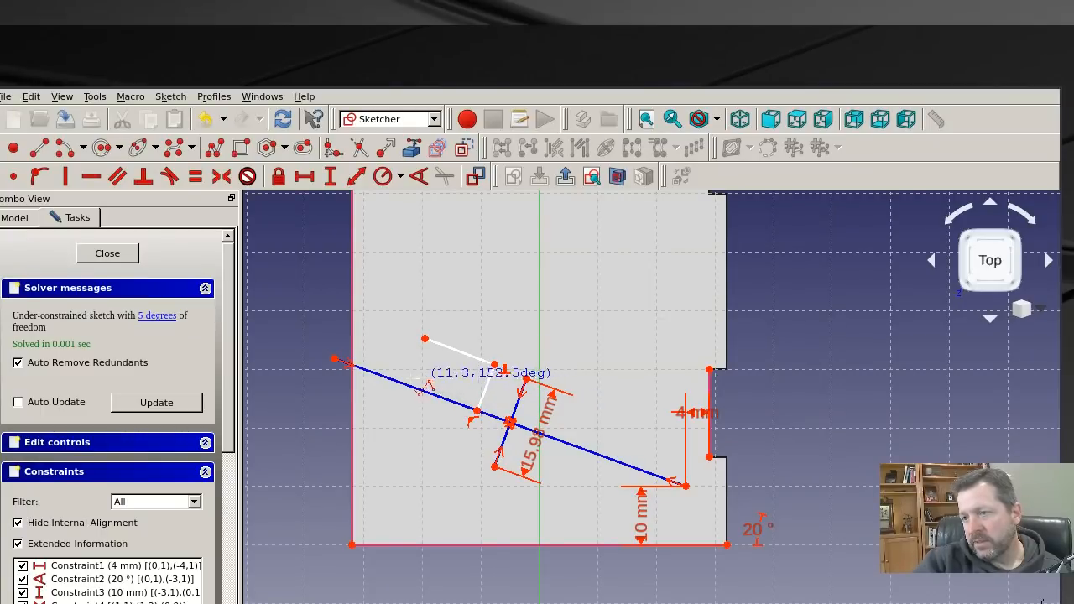
{"action": "left_click", "coordinate": [411, 384]}
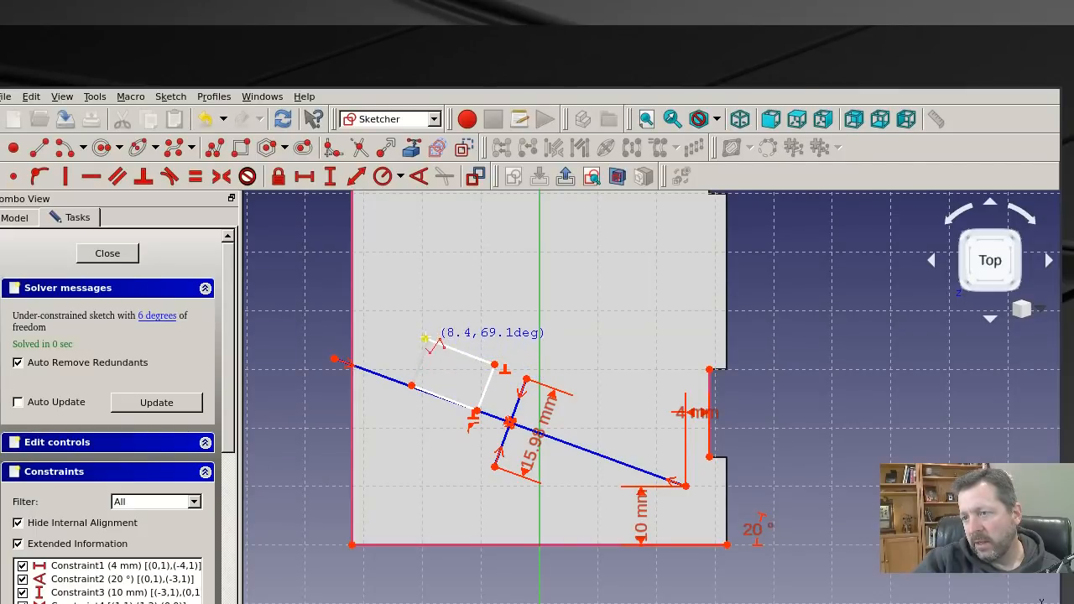
{"action": "left_click", "coordinate": [425, 344]}
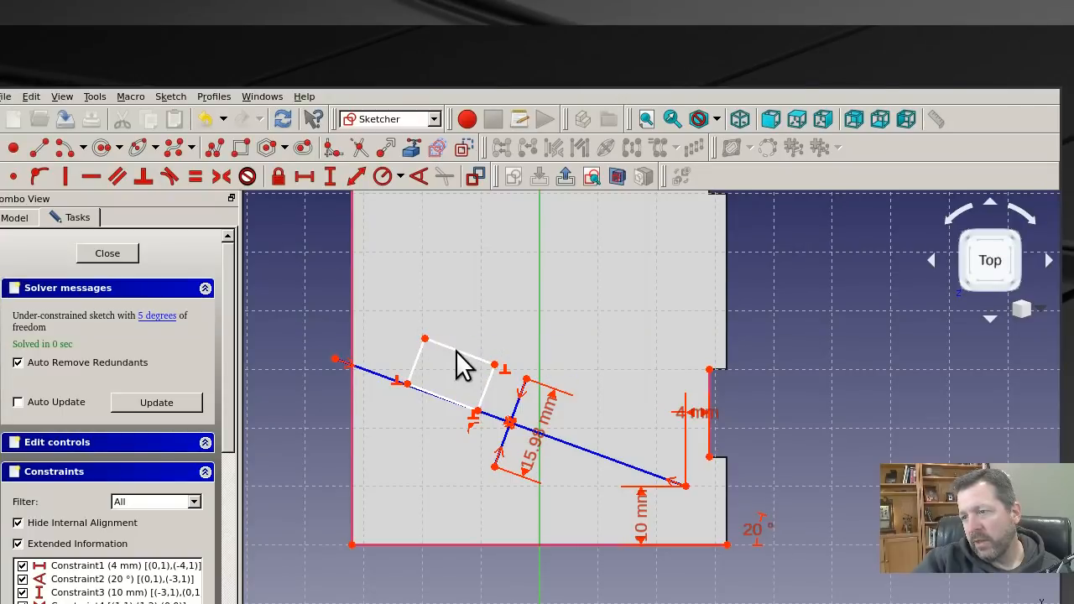
{"action": "mouse_move", "coordinate": [458, 351]}
{"action": "left_mouse_down"}
{"action": "mouse_move", "coordinate": [458, 376]}
{"action": "mouse_move", "coordinate": [467, 372]}
{"action": "left_mouse_up"}
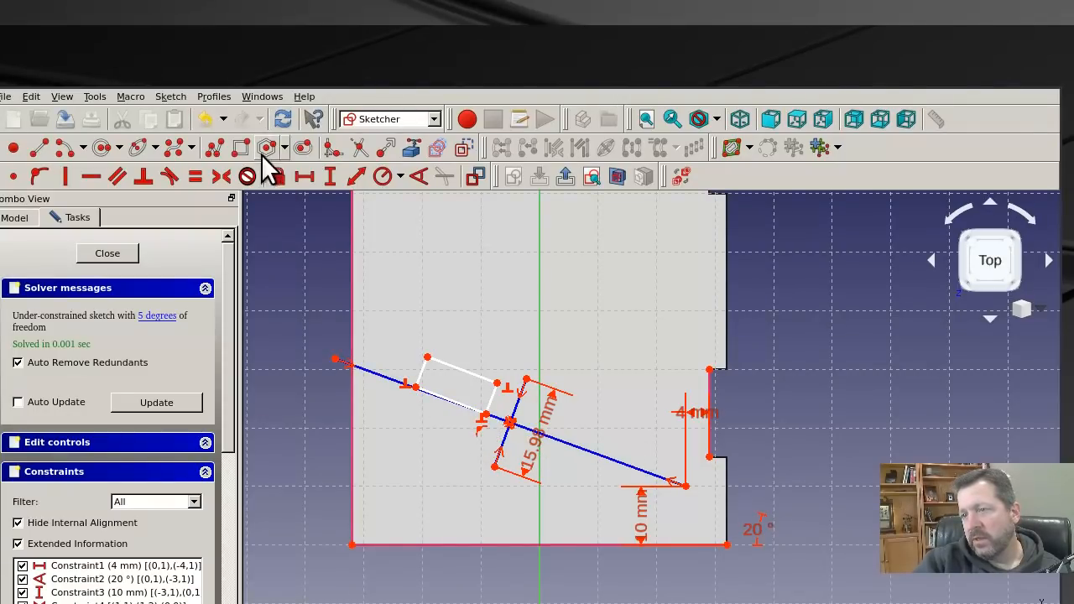
Draw a second closed four-sided polyline about 7 mm wide above the slanted line, between the crossing line and the lower endpoint
{"action": "left_click", "coordinate": [213, 151]}
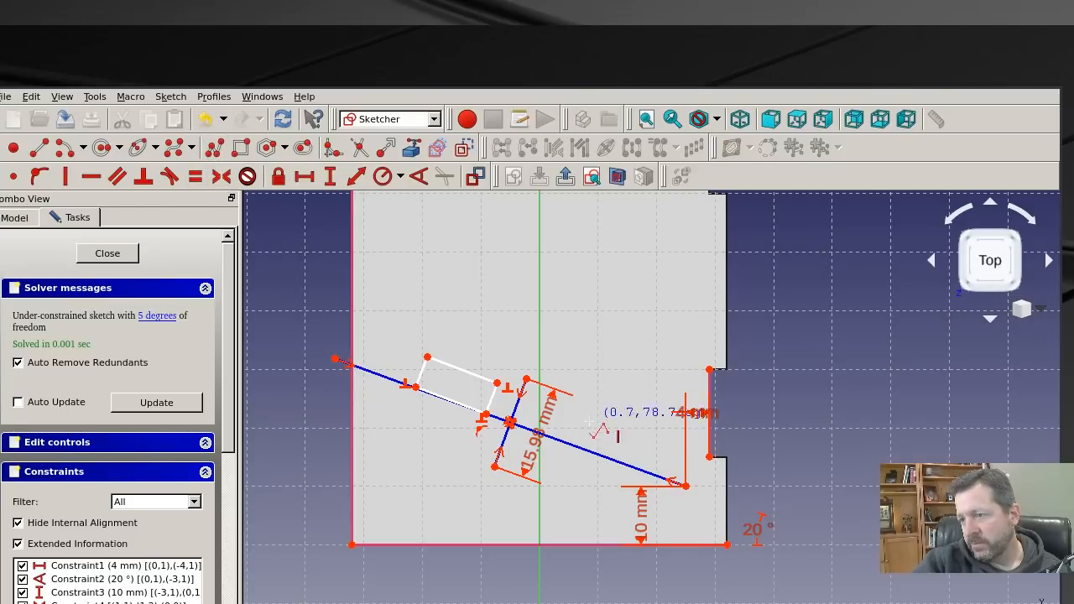
{"action": "left_click", "coordinate": [577, 446]}
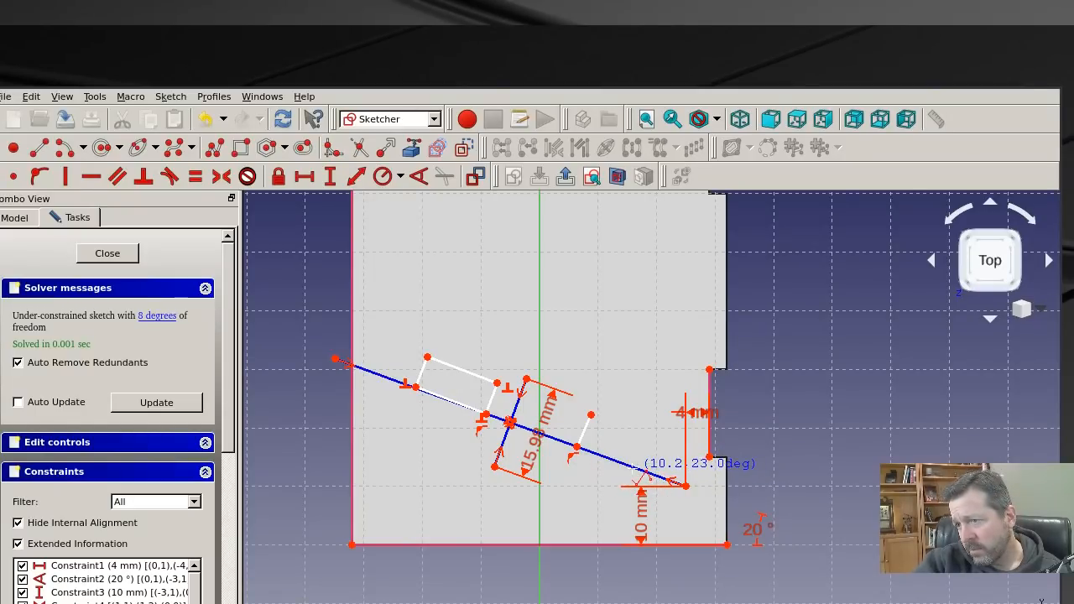
{"action": "left_click", "coordinate": [615, 462]}
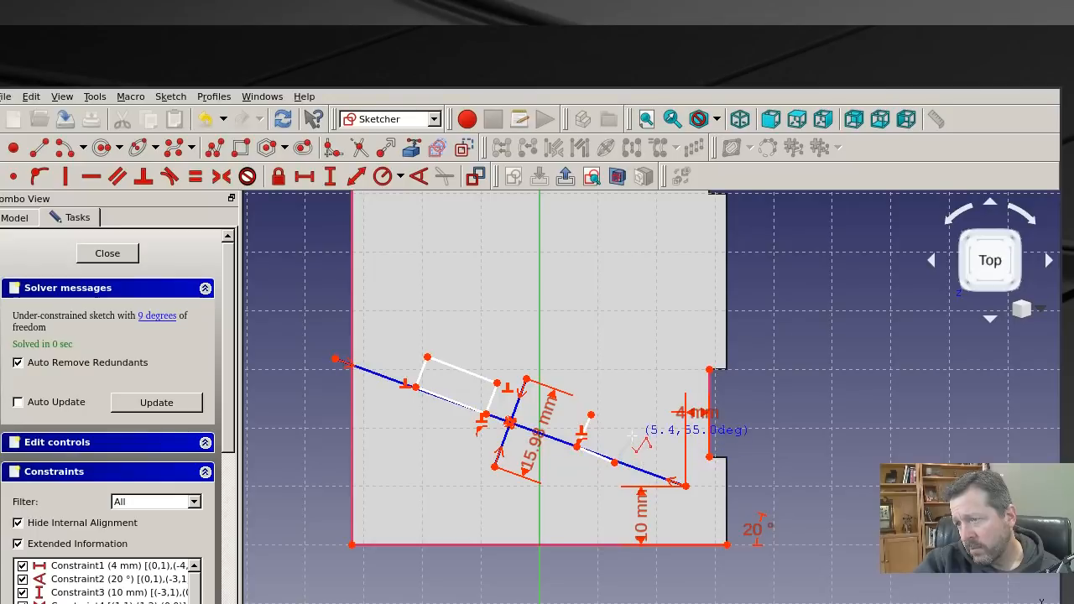
{"action": "left_click", "coordinate": [626, 434]}
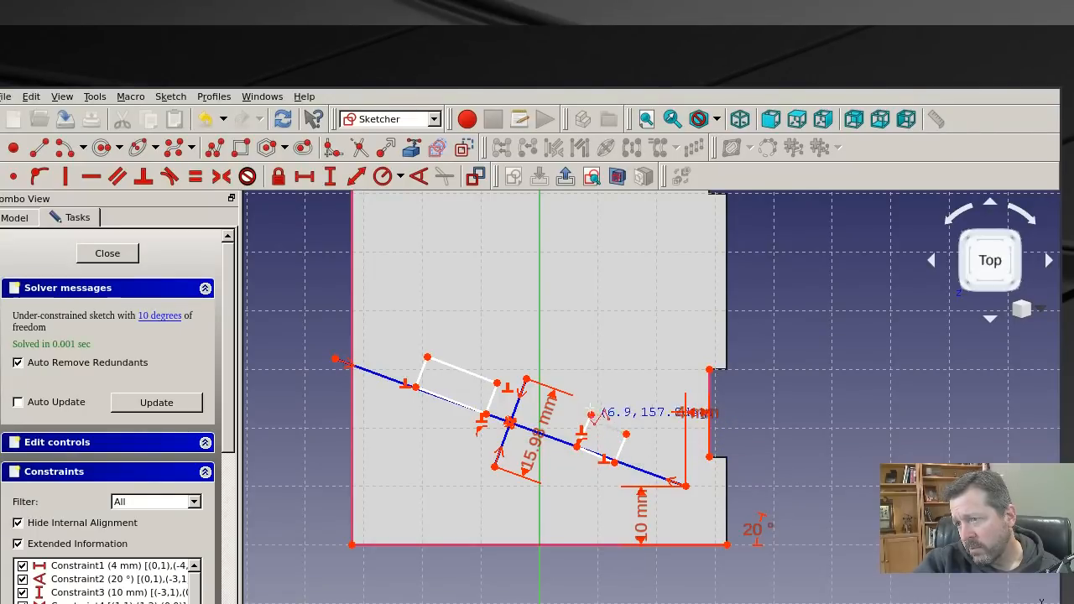
{"action": "scroll", "coordinate": [591, 413], "scroll_direction": "up", "scroll_amount": 5}
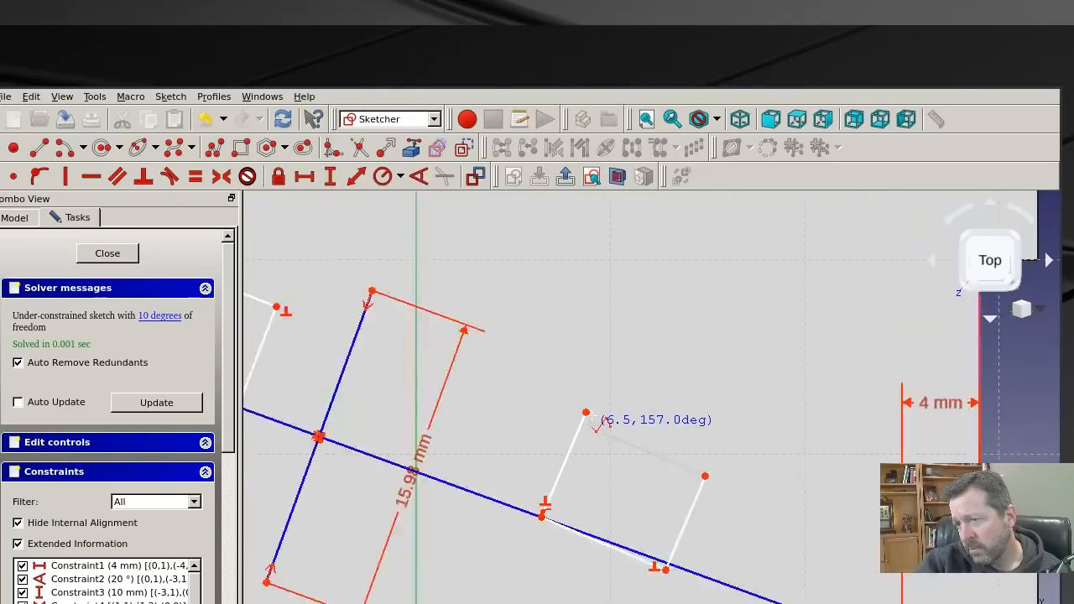
{"action": "left_click", "coordinate": [582, 411]}
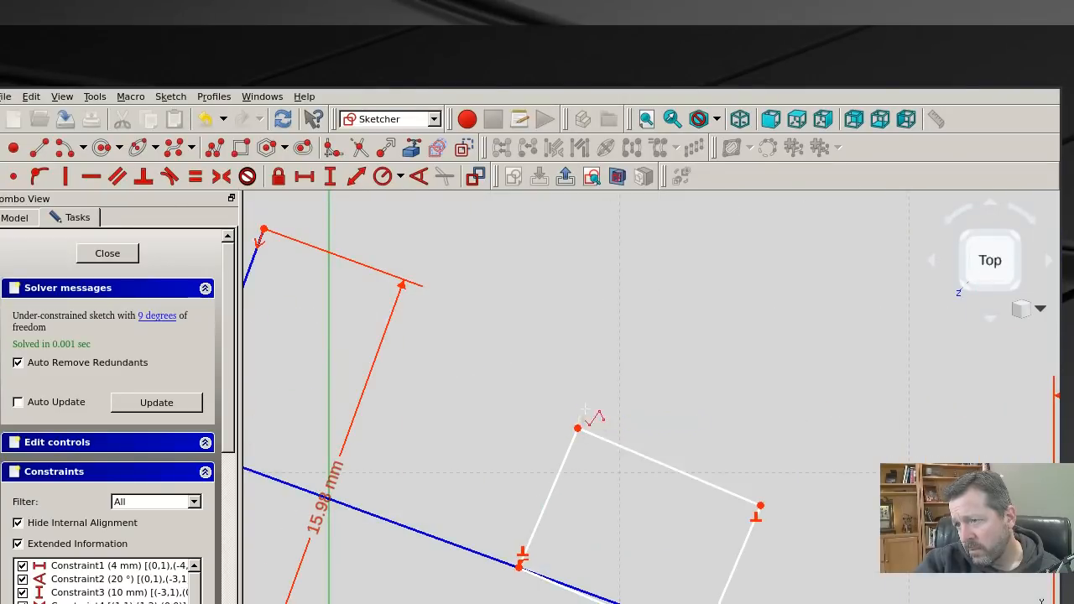
Constrain the second rectangle's lower-right corner to lie on the slanted line
{"action": "scroll", "coordinate": [726, 479], "scroll_direction": "down", "scroll_amount": 3}
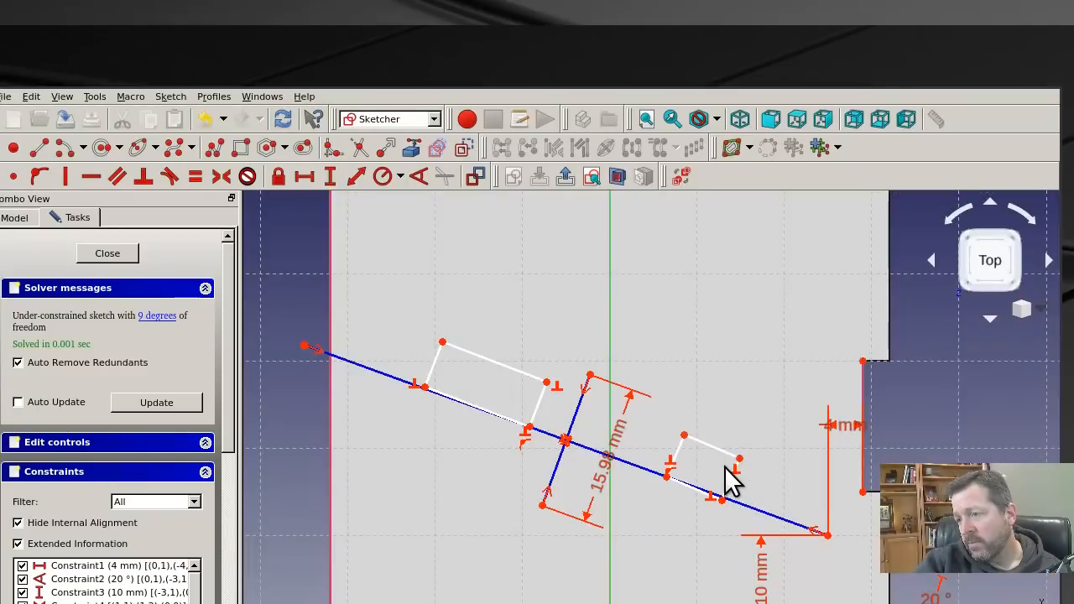
{"action": "scroll", "coordinate": [714, 537], "scroll_direction": "up", "scroll_amount": 6}
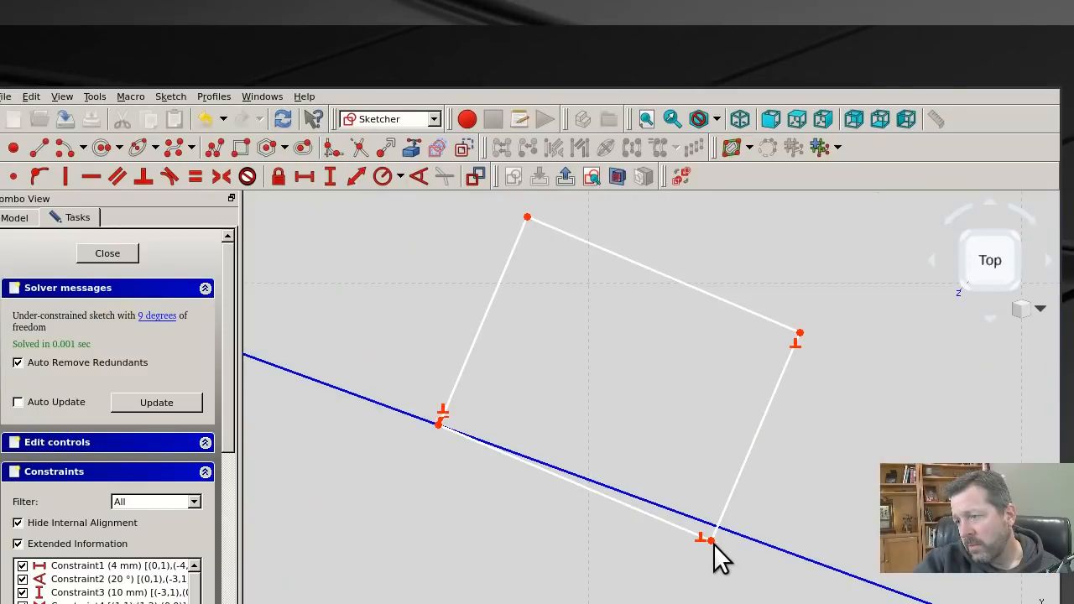
{"action": "left_click", "coordinate": [711, 540]}
{"action": "left_click", "coordinate": [755, 538]}
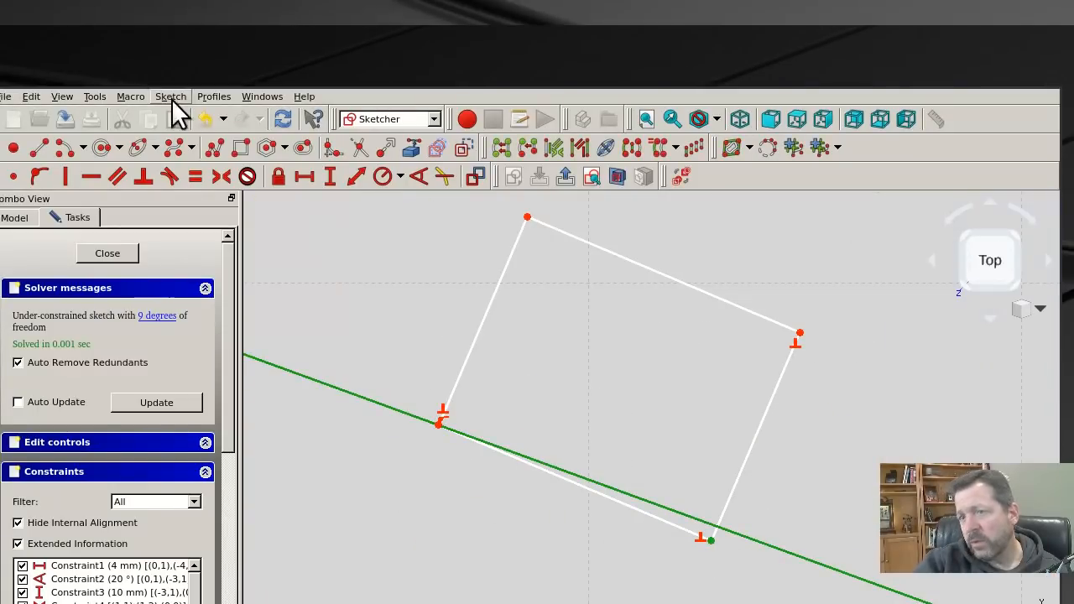
{"action": "left_click", "coordinate": [48, 176]}
Constrain the upper long edges of the two rectangles to equal length
{"action": "scroll", "coordinate": [510, 441], "scroll_direction": "down", "scroll_amount": 5}
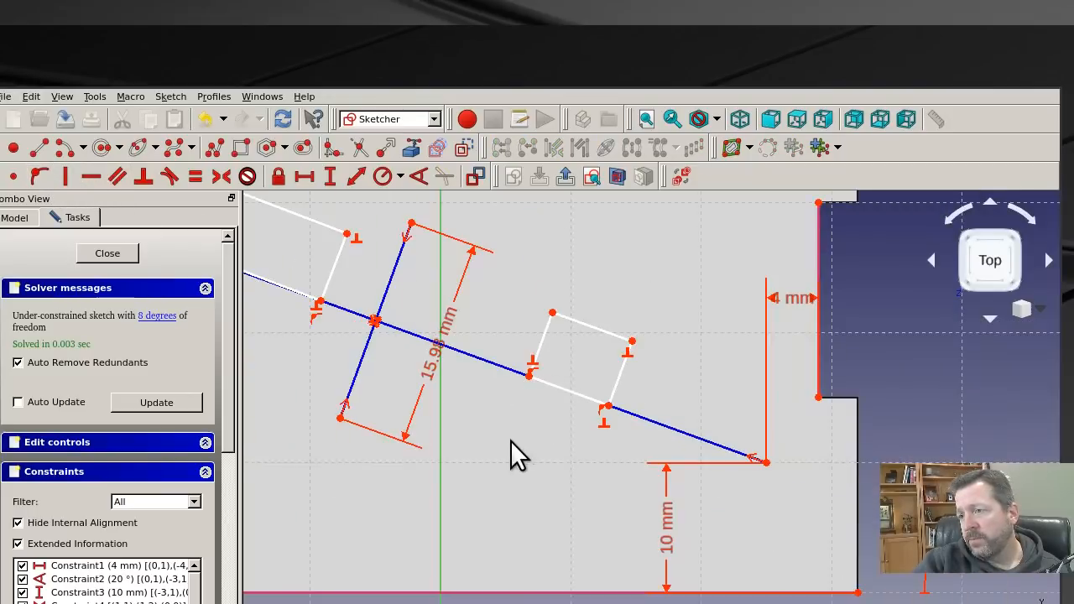
{"action": "left_click", "coordinate": [377, 290]}
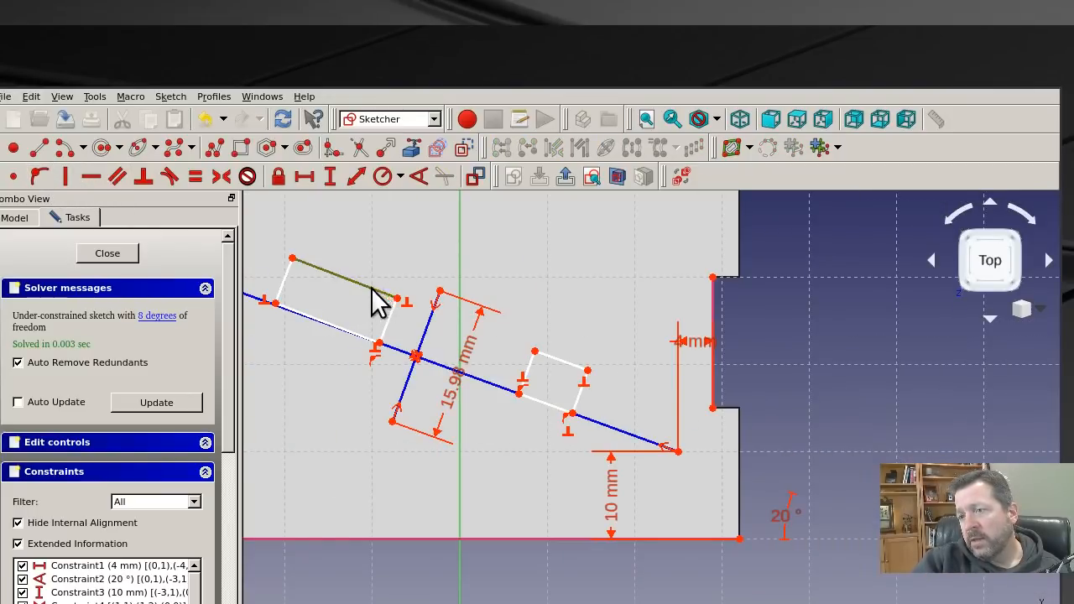
{"action": "left_click", "coordinate": [561, 362]}
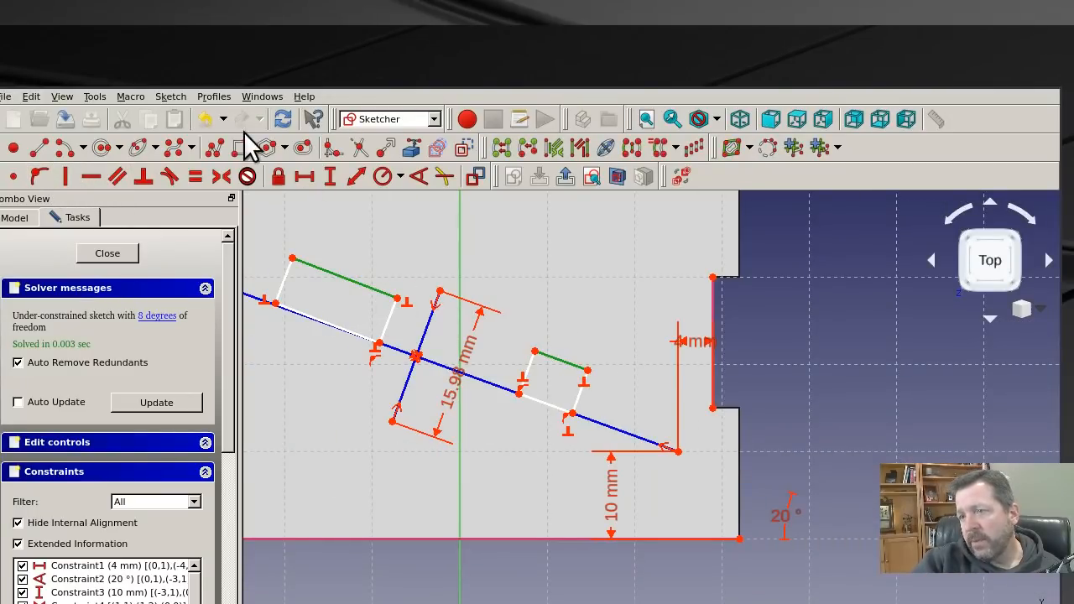
{"action": "left_click", "coordinate": [196, 176]}
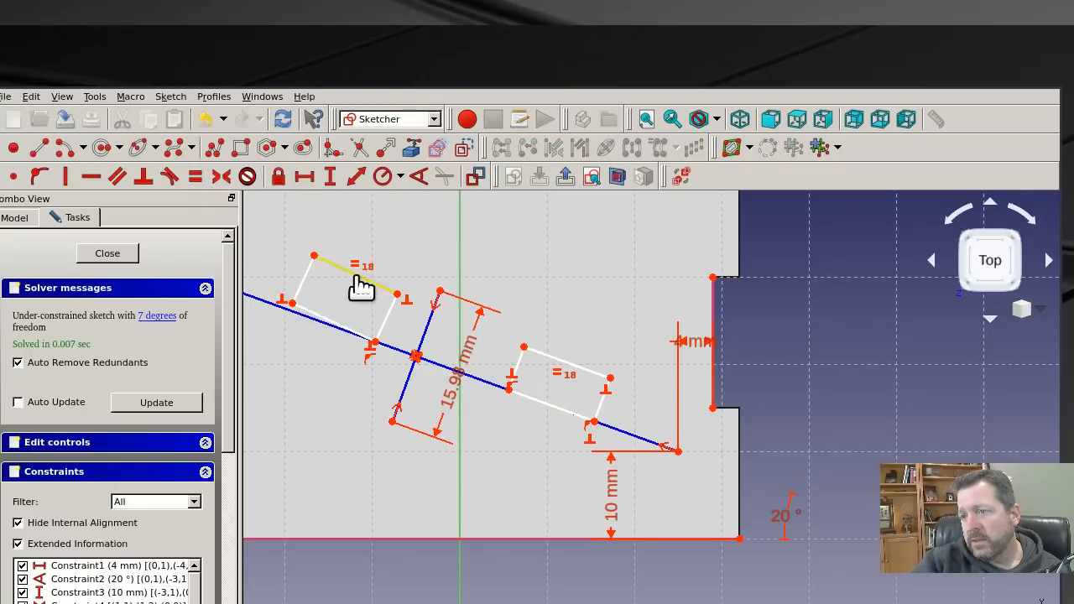
Dimension the first rectangle's upper long edge, linking its length to the spreadsheet's tab value of 15 mm
{"action": "left_click", "coordinate": [355, 275]}
{"action": "left_click", "coordinate": [356, 176]}
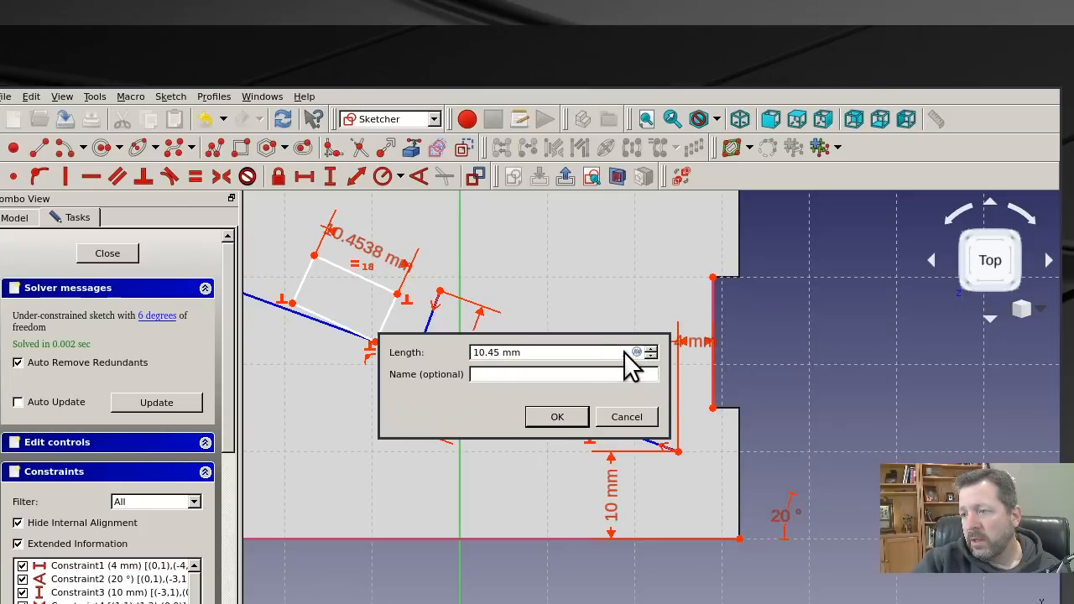
{"action": "key", "text": "equal"}
{"action": "type", "text": "sper"}
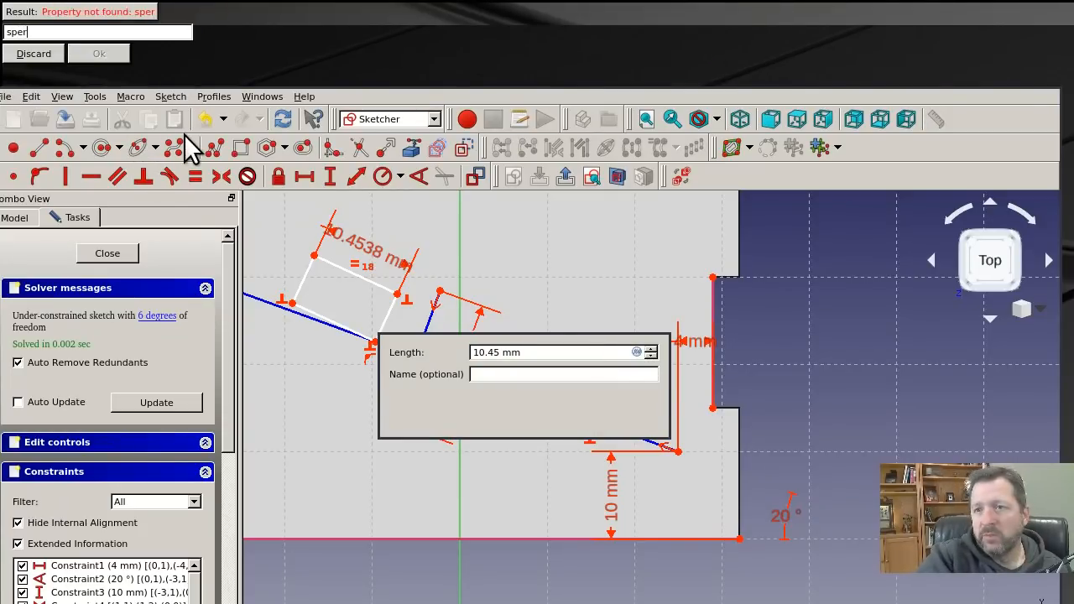
{"action": "key", "text": "BackSpace"}
{"action": "key", "text": "BackSpace"}
{"action": "type", "text": "read"}
{"action": "key", "text": "Down"}
{"action": "key", "text": "Return"}
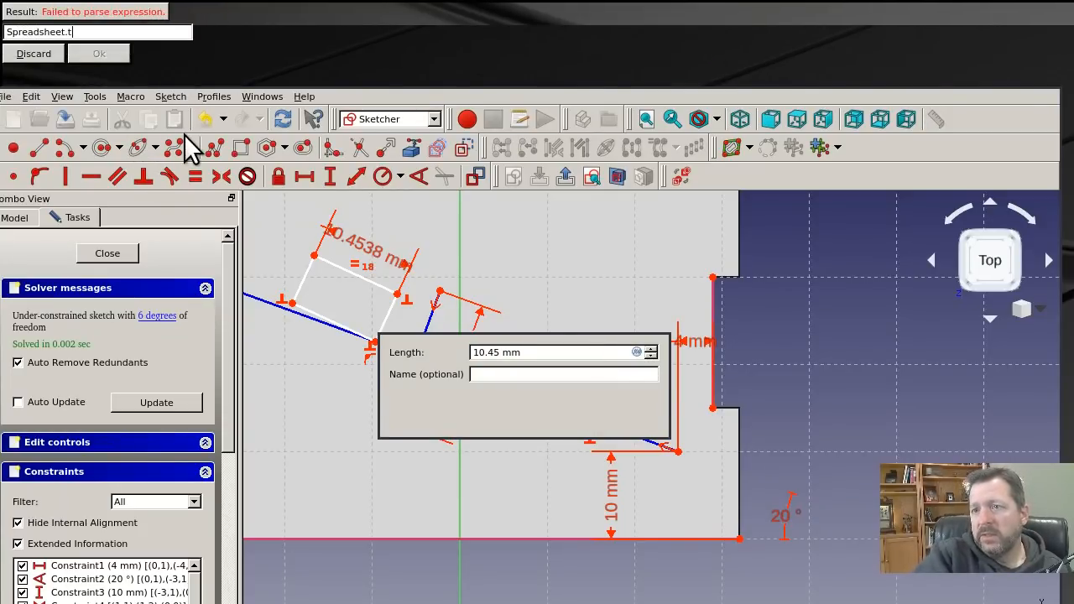
{"action": "type", "text": "tab"}
{"action": "key", "text": "Down"}
{"action": "key", "text": "Return"}
{"action": "key", "text": "Return"}
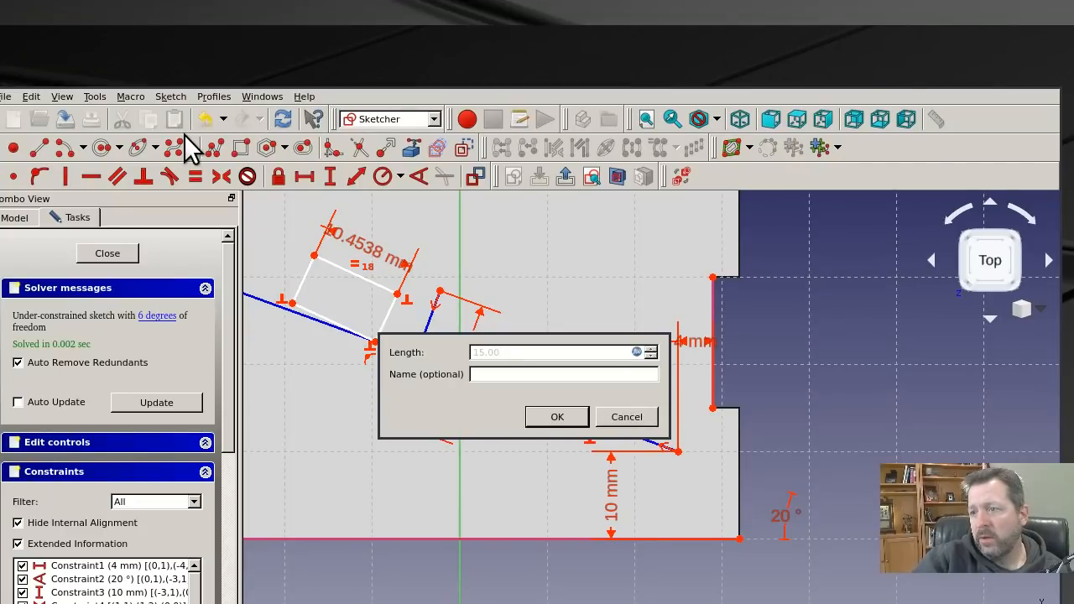
{"action": "left_click", "coordinate": [537, 422]}
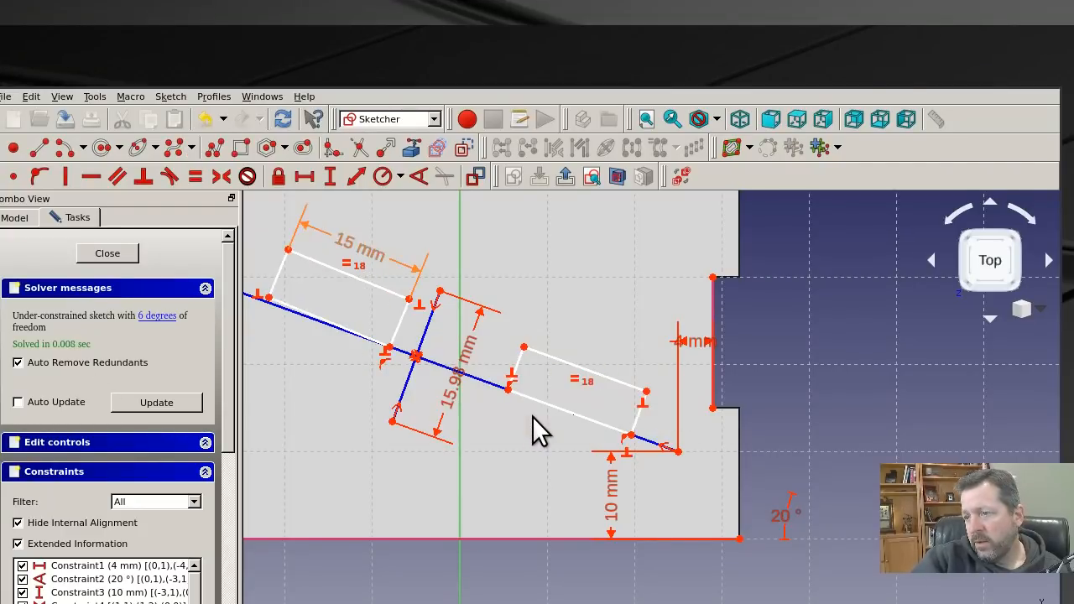
Dimension the first rectangle's short outer edge, linking its length to Spreadsheet.thickness, giving 3 mm
{"action": "left_click", "coordinate": [276, 276]}
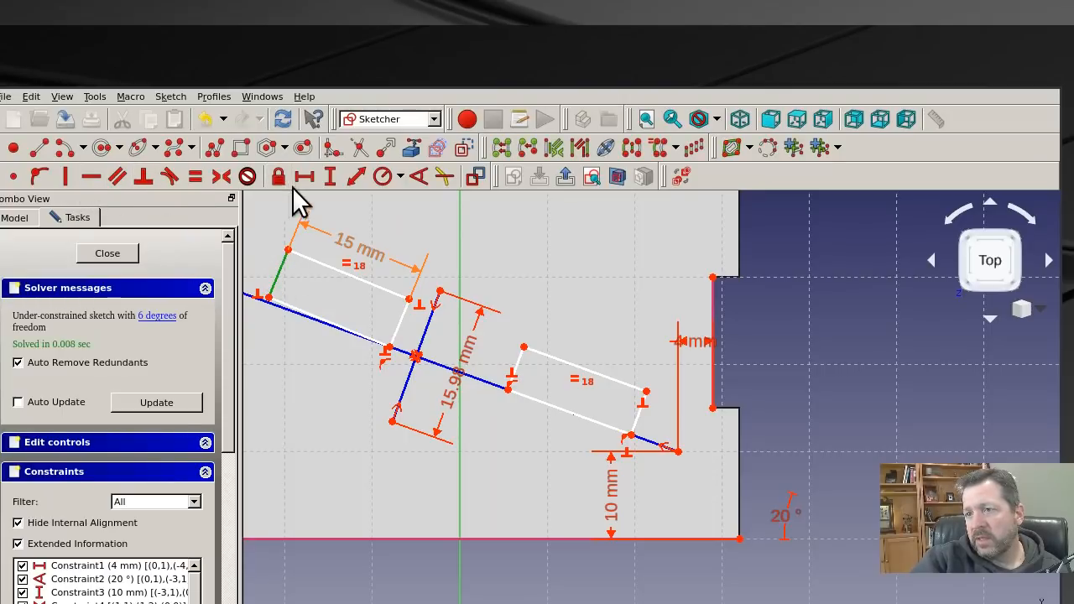
{"action": "left_click", "coordinate": [356, 176]}
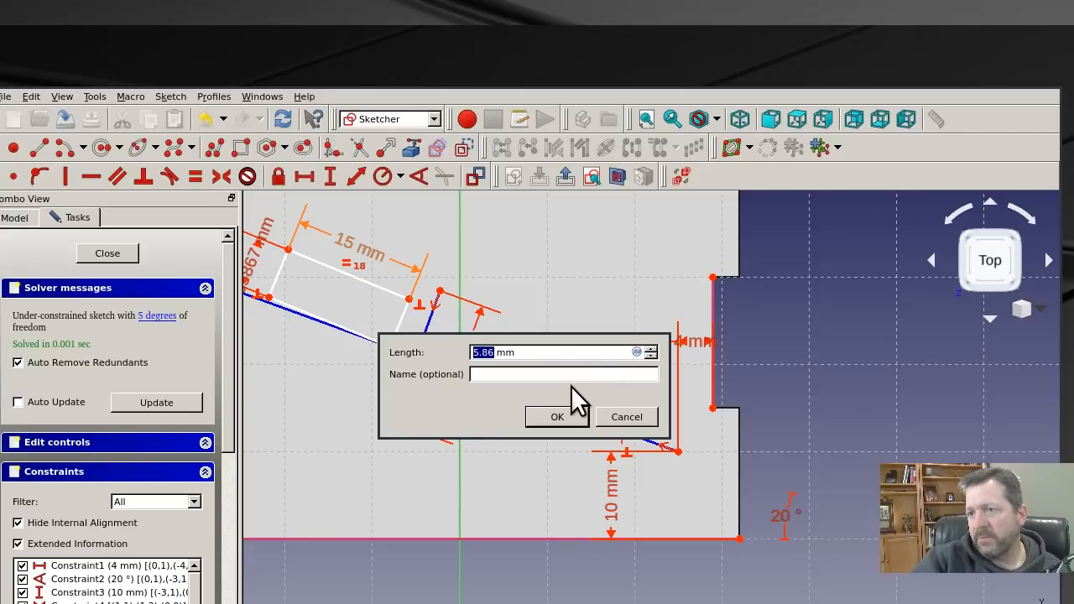
{"action": "left_click", "coordinate": [636, 352]}
{"action": "type", "text": "Spreadsheet."}
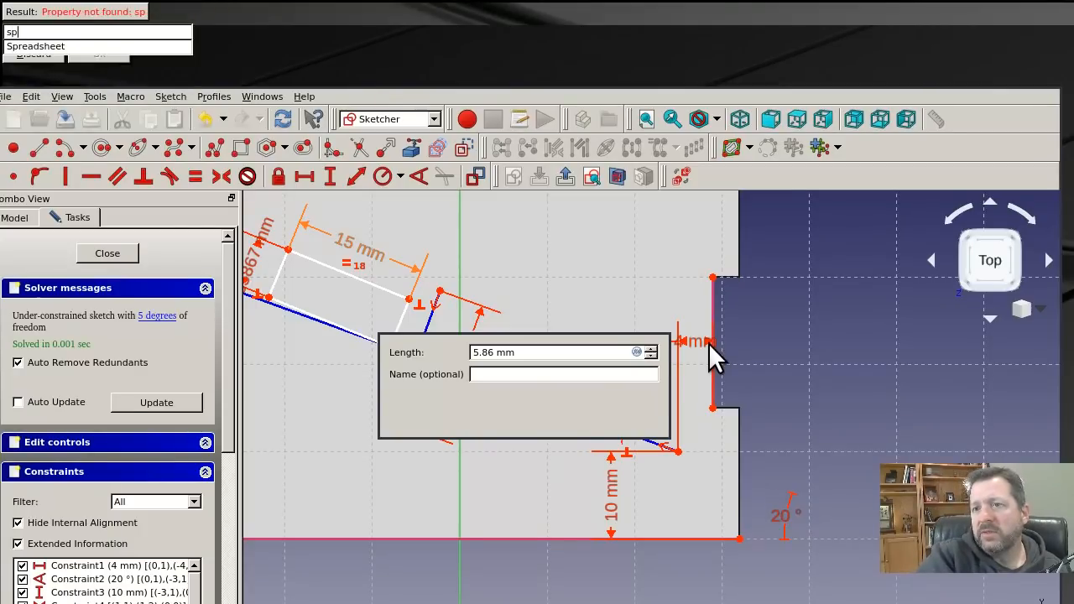
{"action": "type", "text": "t"}
{"action": "type", "text": "thi"}
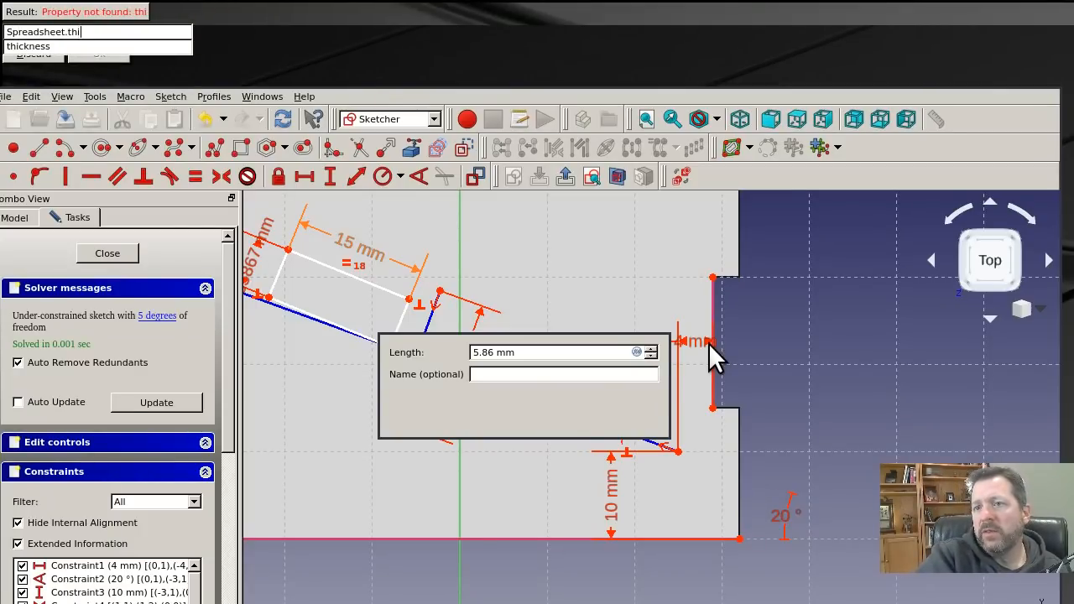
{"action": "type", "text": "c"}
{"action": "key", "text": "Down"}
{"action": "key", "text": "Return"}
{"action": "key", "text": "Return"}
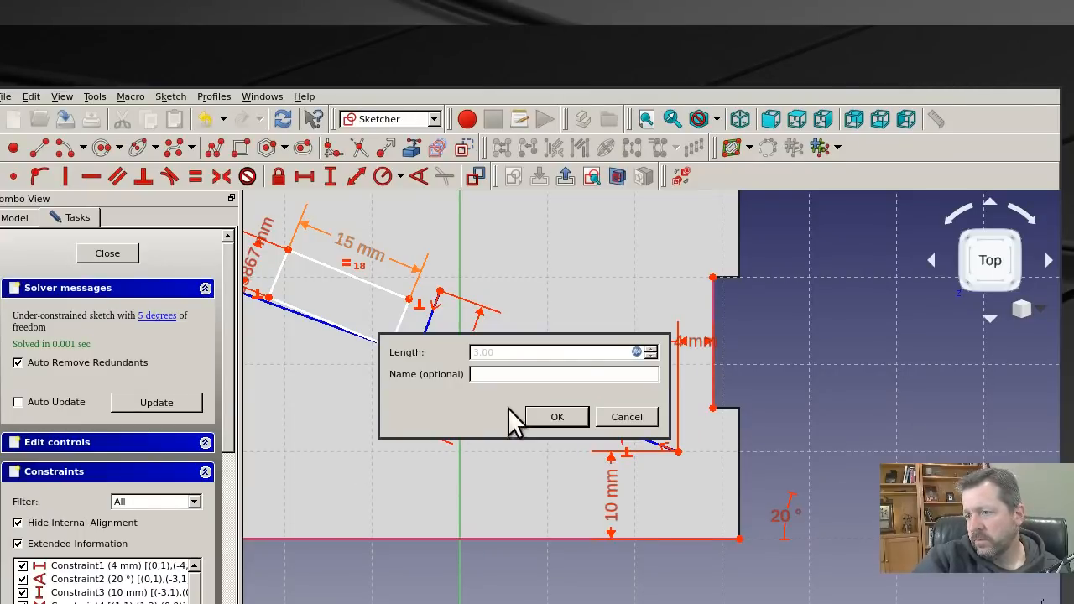
{"action": "left_click", "coordinate": [556, 417]}
Constrain the first rectangle's lower outer corner to lie on the slanted construction line
{"action": "scroll", "coordinate": [283, 311], "scroll_direction": "up", "scroll_amount": 4}
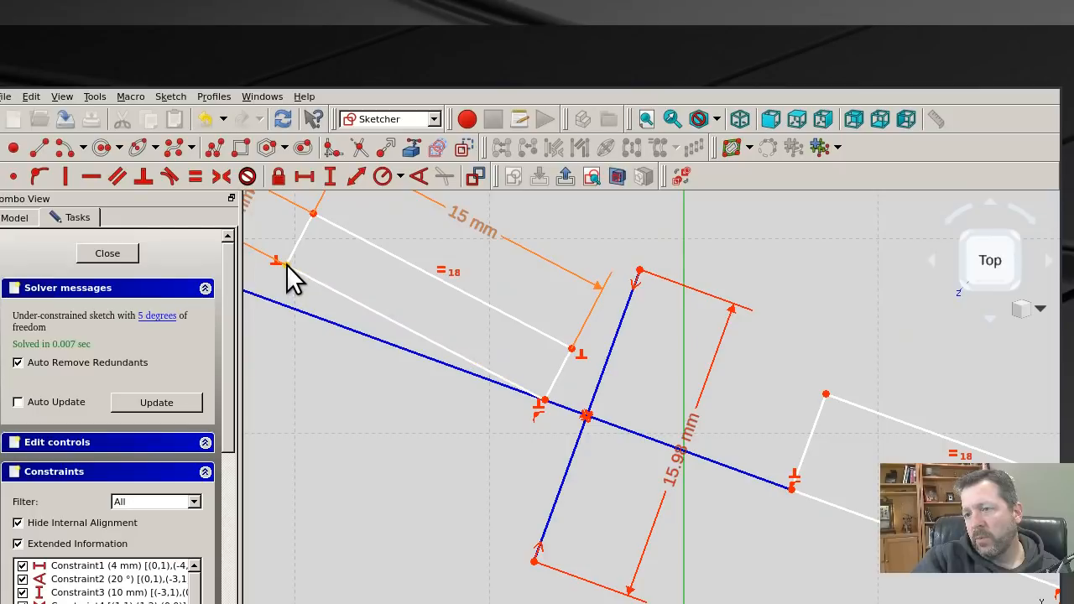
{"action": "left_click", "coordinate": [286, 267]}
{"action": "left_click", "coordinate": [282, 307]}
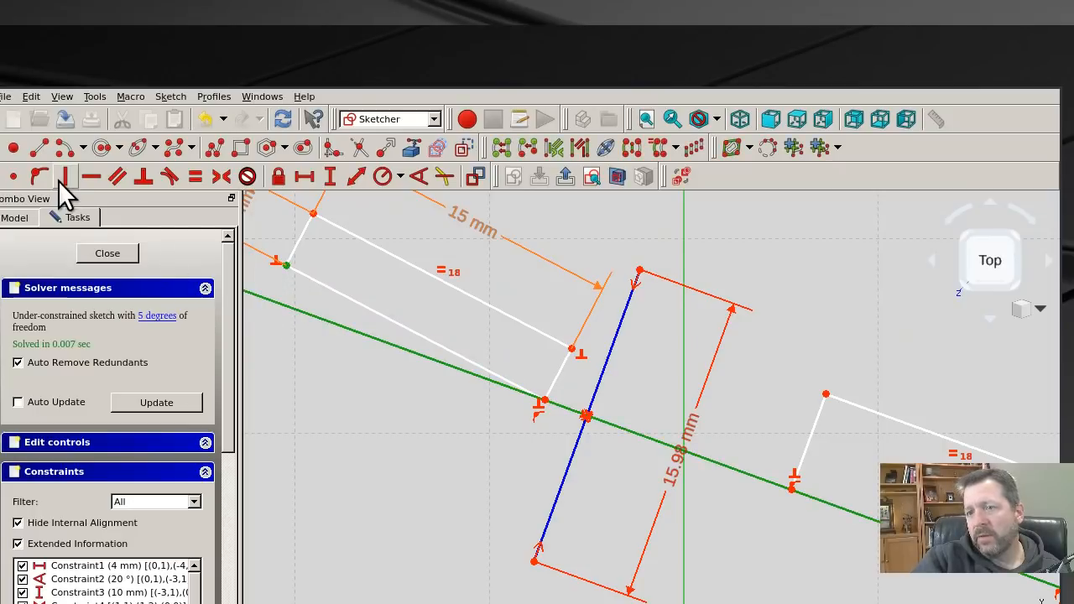
{"action": "left_click", "coordinate": [38, 177]}
{"action": "scroll", "coordinate": [483, 404], "scroll_direction": "down", "scroll_amount": 3}
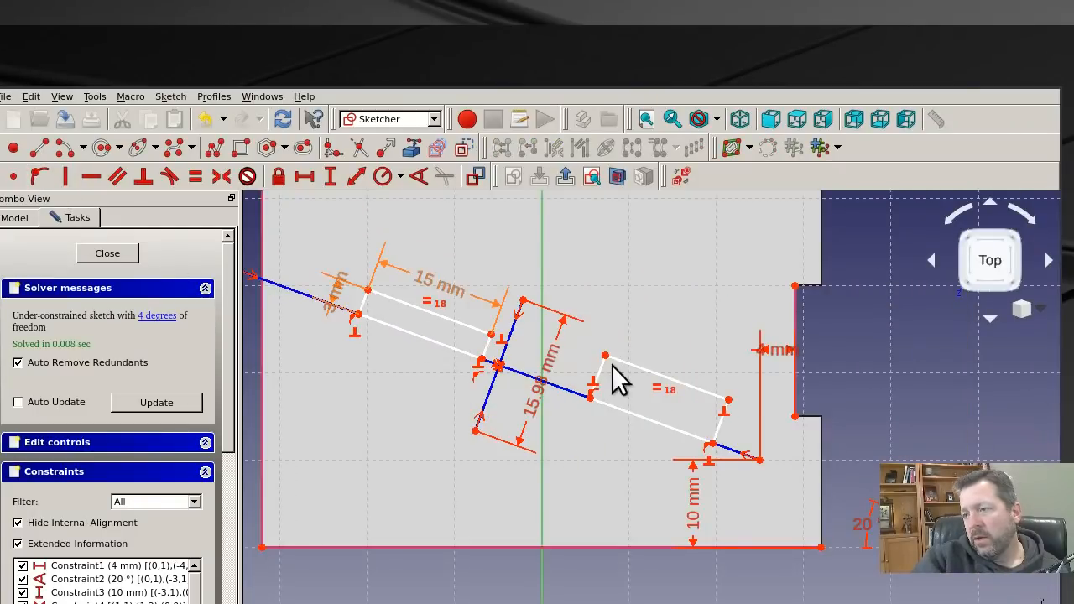
Constrain the facing short edges of the two rectangles to equal length
{"action": "scroll", "coordinate": [551, 361], "scroll_direction": "up", "scroll_amount": 2}
{"action": "left_click", "coordinate": [455, 344]}
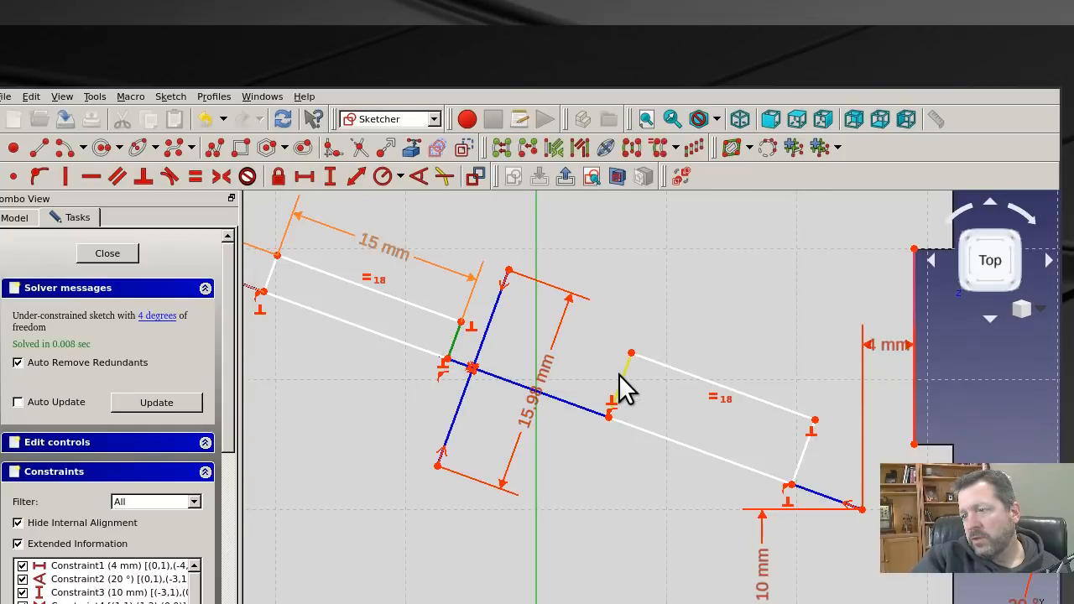
{"action": "left_click", "coordinate": [195, 178]}
{"action": "scroll", "coordinate": [405, 412], "scroll_direction": "down", "scroll_amount": 1}
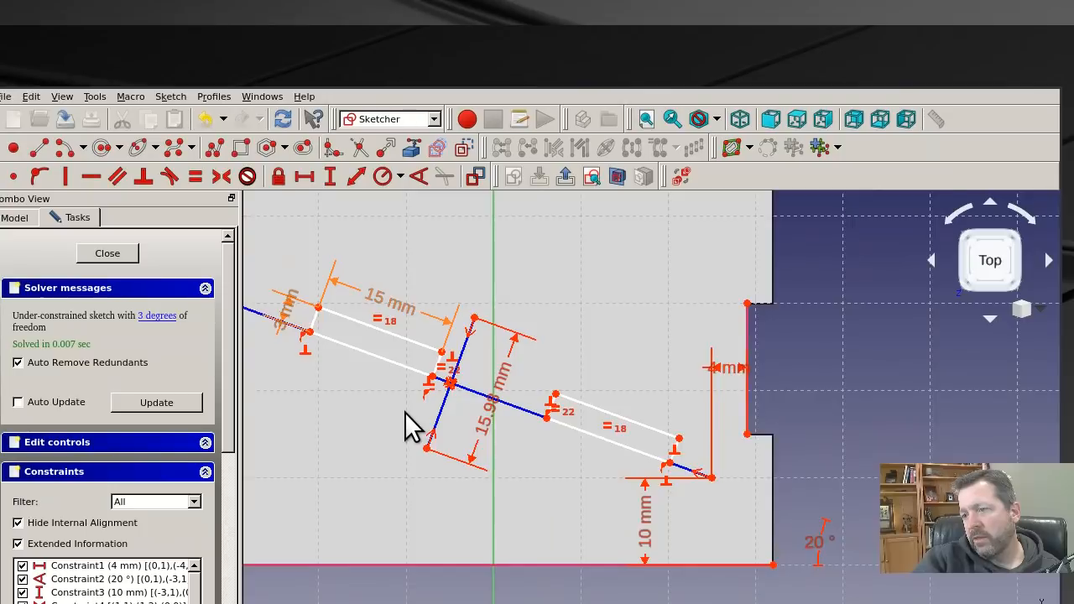
Make the two rectangles' inner lower corners symmetric about the short crossing line
{"action": "scroll", "coordinate": [404, 412], "scroll_direction": "up", "scroll_amount": 2}
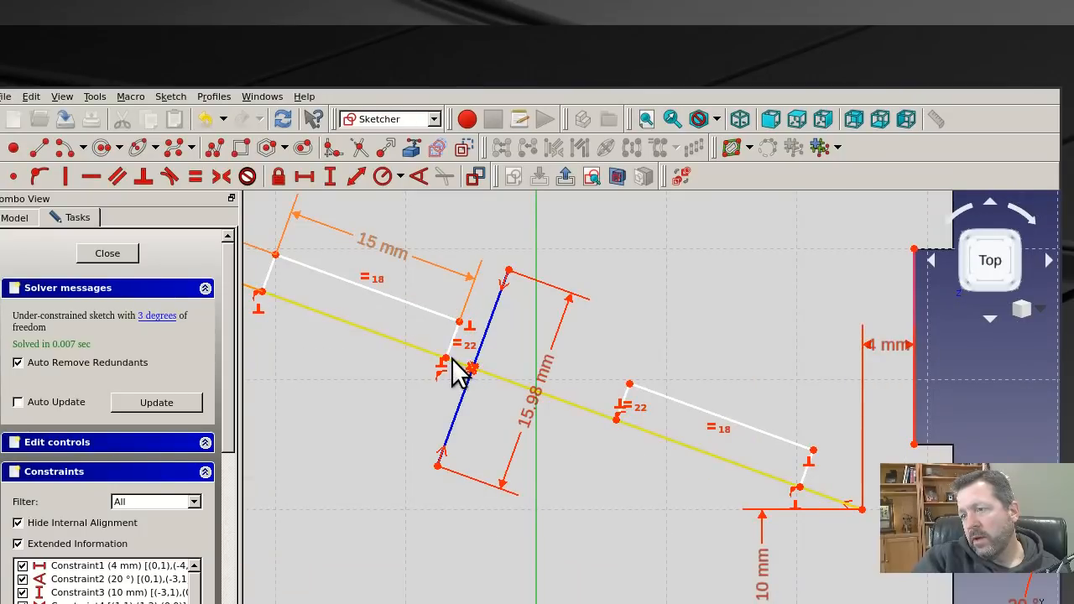
{"action": "left_click", "coordinate": [453, 372]}
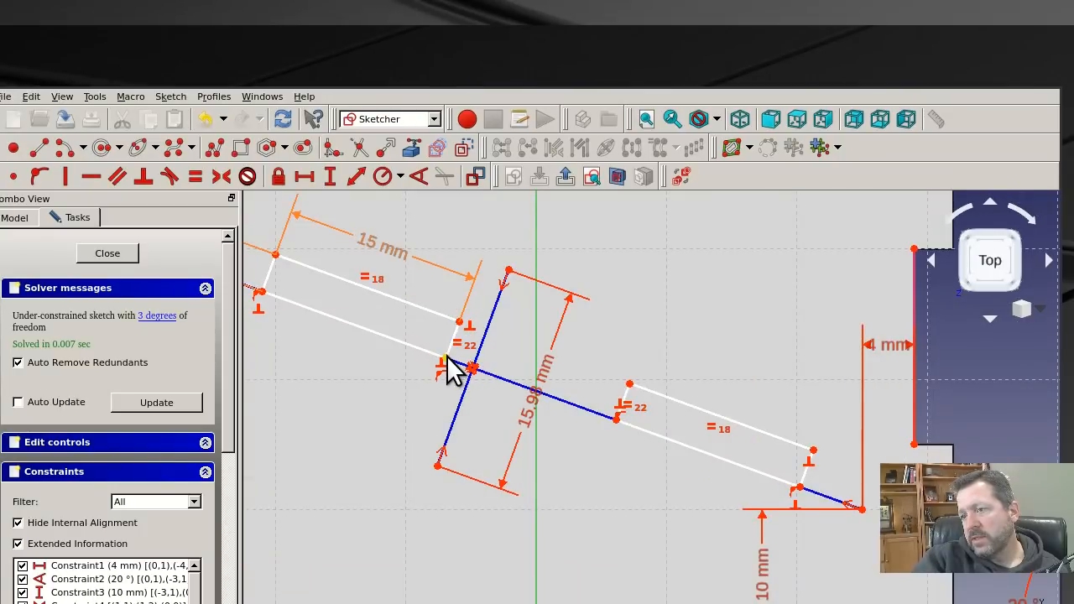
{"action": "left_click", "coordinate": [616, 418]}
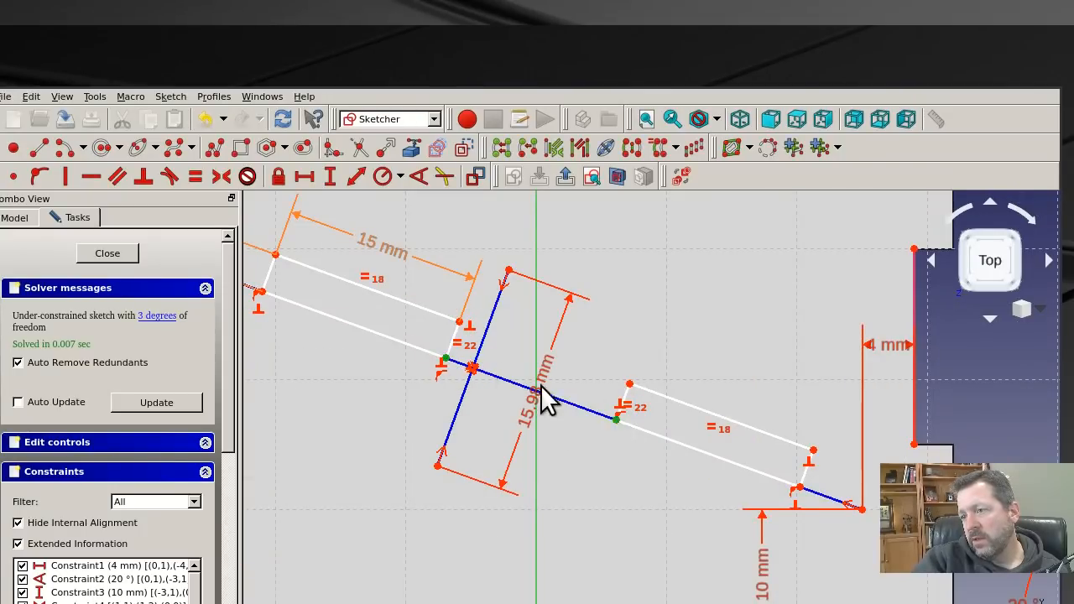
{"action": "left_click", "coordinate": [480, 350]}
{"action": "left_click", "coordinate": [223, 177]}
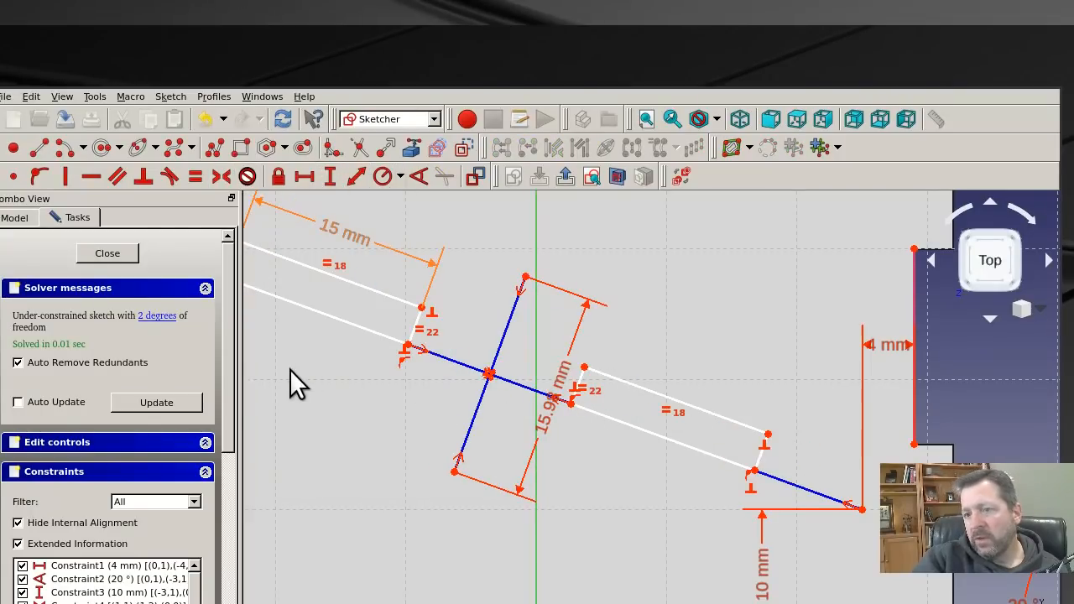
Set the distance between the facing upper corners of the two rectangles to 25 mm
{"action": "left_click", "coordinate": [422, 308]}
{"action": "left_click", "coordinate": [584, 367]}
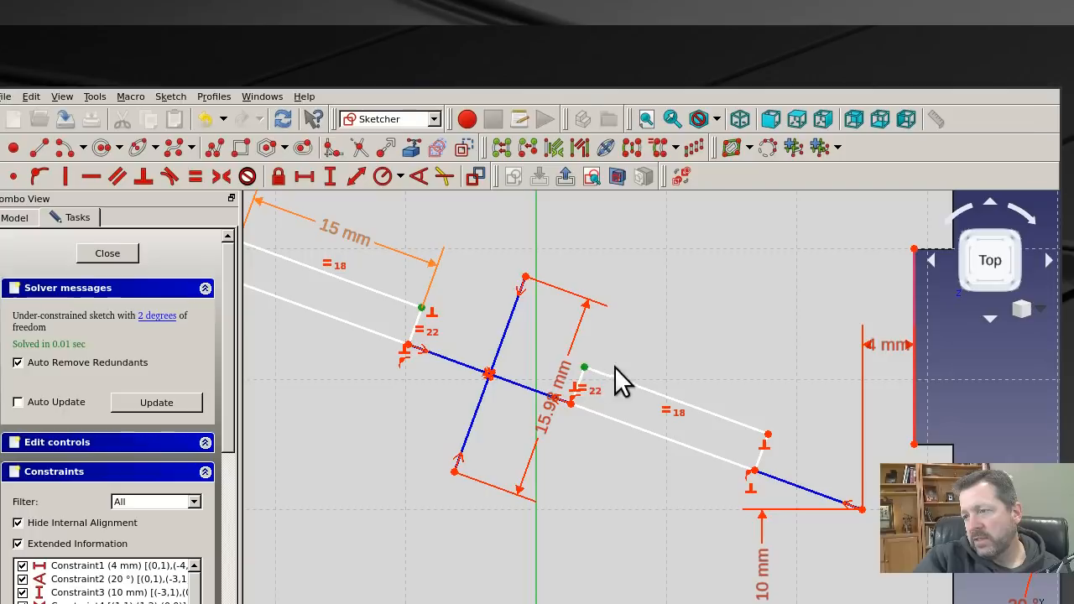
{"action": "left_click", "coordinate": [358, 179]}
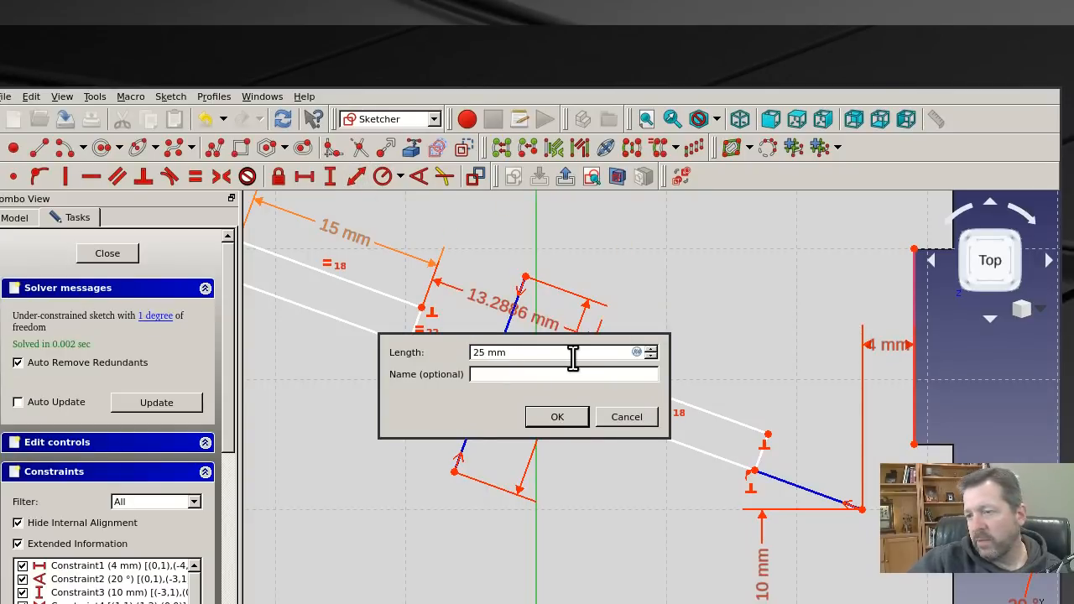
{"action": "key", "text": "Return"}
{"action": "scroll", "coordinate": [671, 433], "scroll_direction": "down", "scroll_amount": 10}
{"action": "scroll", "coordinate": [608, 435], "scroll_direction": "up", "scroll_amount": 6}
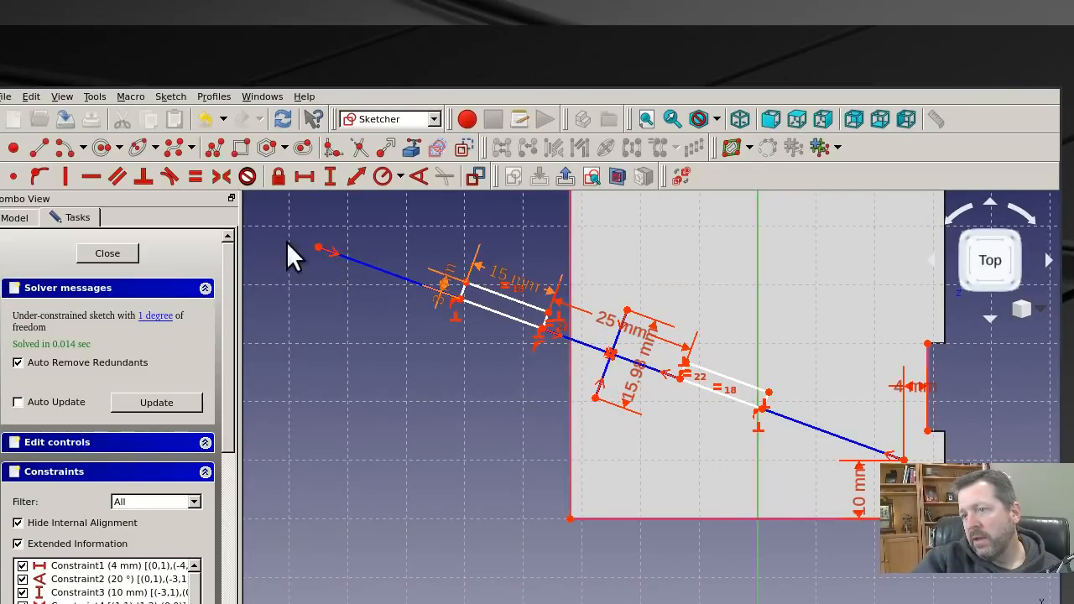
Dimension the slanted construction line's length as 60 mm
{"action": "left_click_drag", "start_coordinate": [317, 243], "coordinate": [428, 300]}
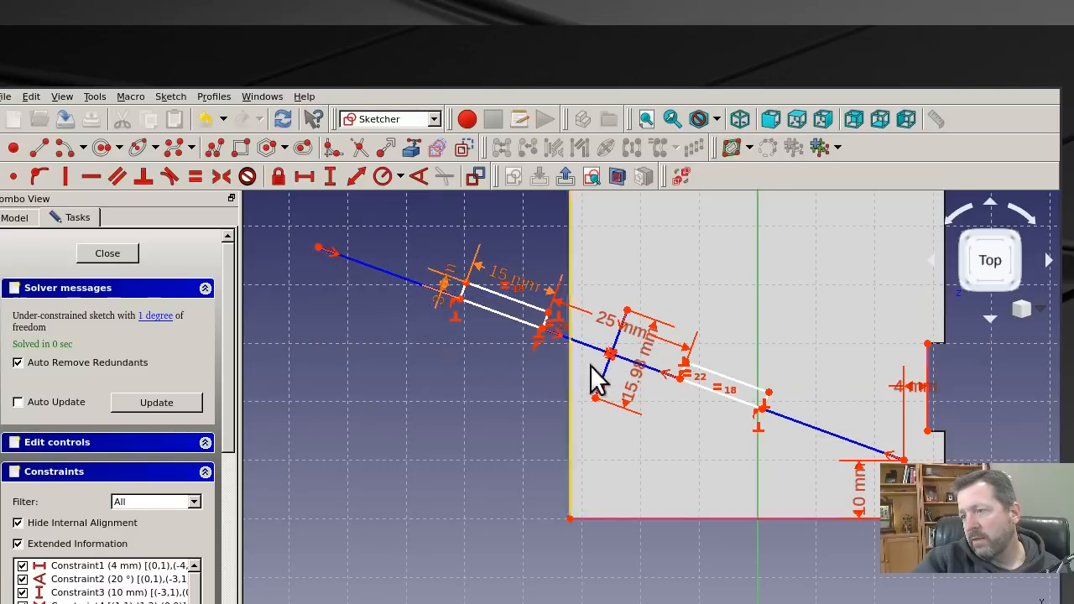
{"action": "scroll", "coordinate": [834, 427], "scroll_direction": "up", "scroll_amount": 2}
{"action": "scroll", "coordinate": [660, 352], "scroll_direction": "down", "scroll_amount": 2}
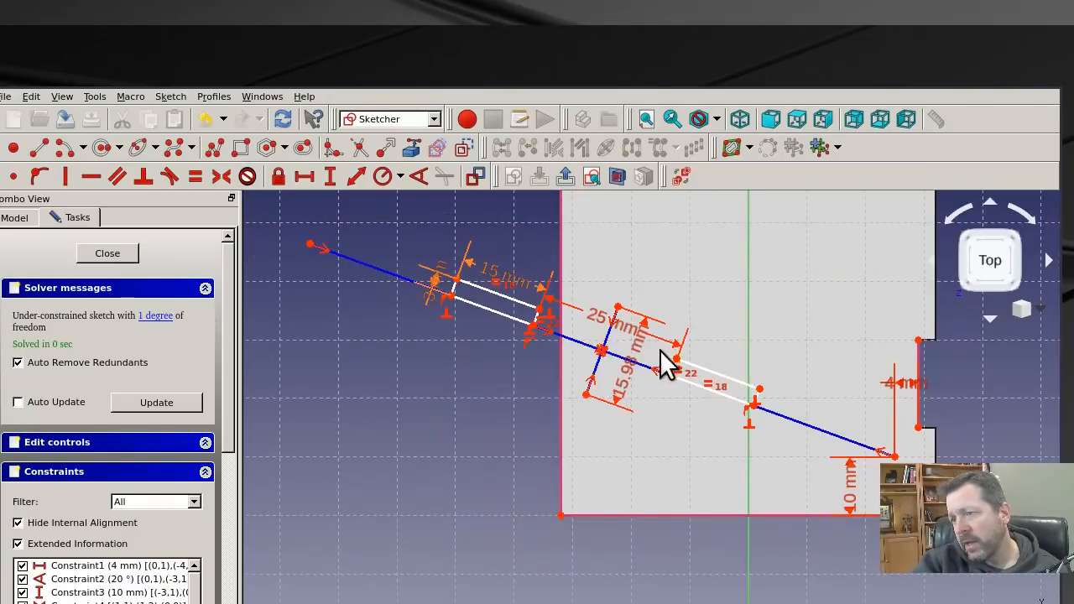
{"action": "left_click", "coordinate": [805, 427]}
{"action": "left_click", "coordinate": [360, 183]}
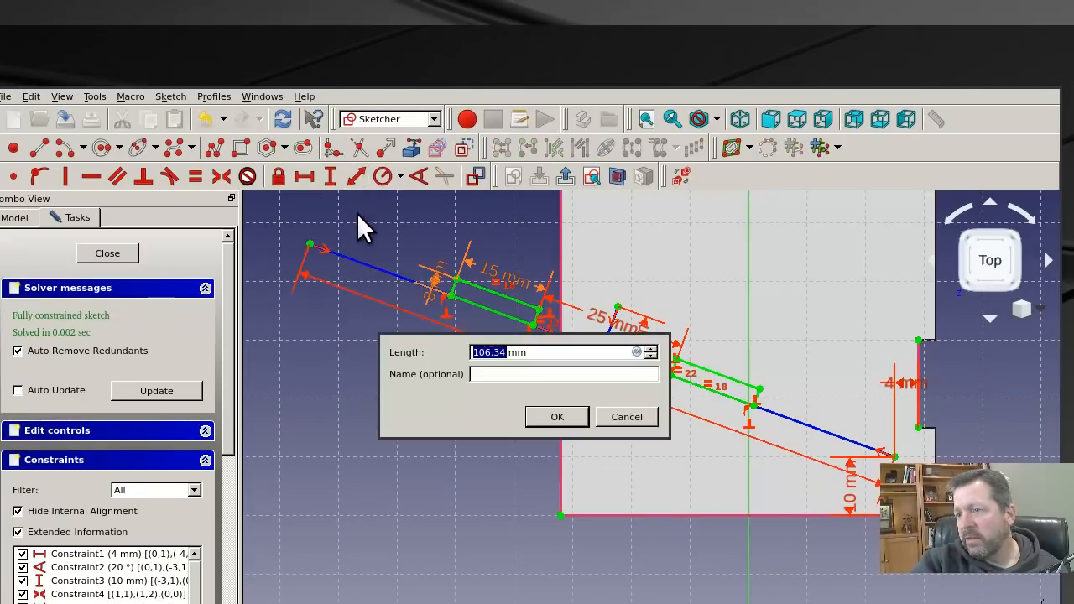
{"action": "type", "text": "60"}
{"action": "key", "text": "Return"}
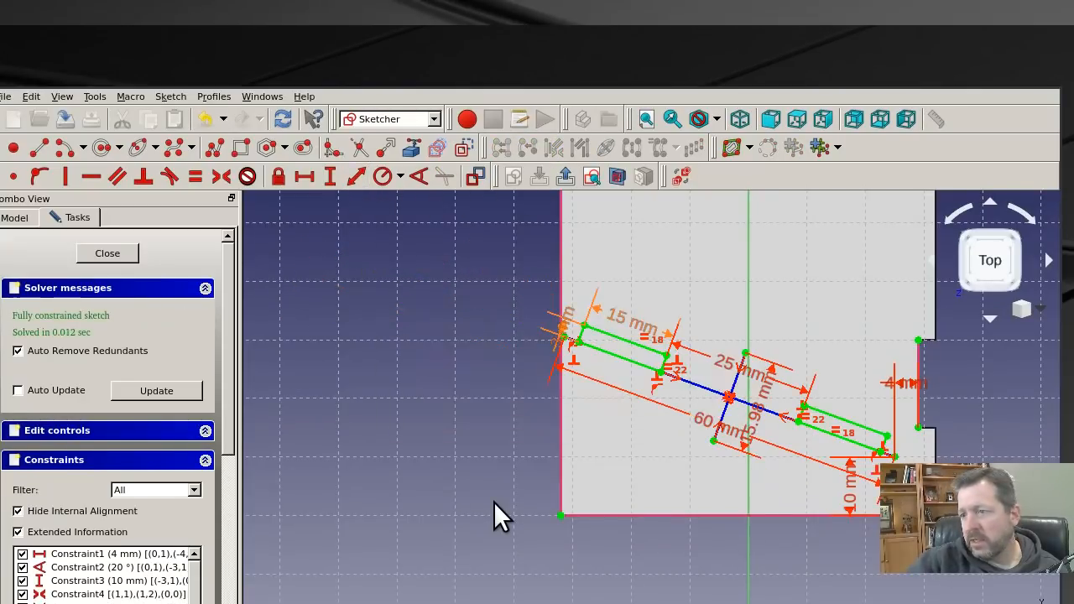
Set the slanted construction line's length to 62 mm
{"action": "scroll", "coordinate": [612, 364], "scroll_direction": "up", "scroll_amount": 5}
{"action": "scroll", "coordinate": [486, 378], "scroll_direction": "down", "scroll_amount": 4}
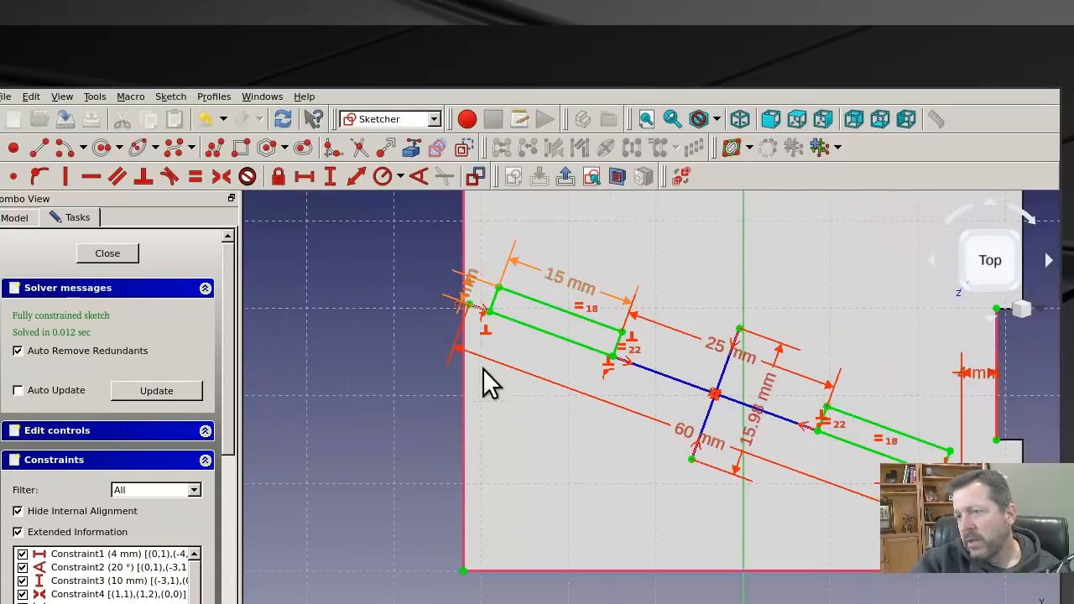
{"action": "scroll", "coordinate": [492, 336], "scroll_direction": "up", "scroll_amount": 5}
{"action": "scroll", "coordinate": [372, 412], "scroll_direction": "down", "scroll_amount": 3}
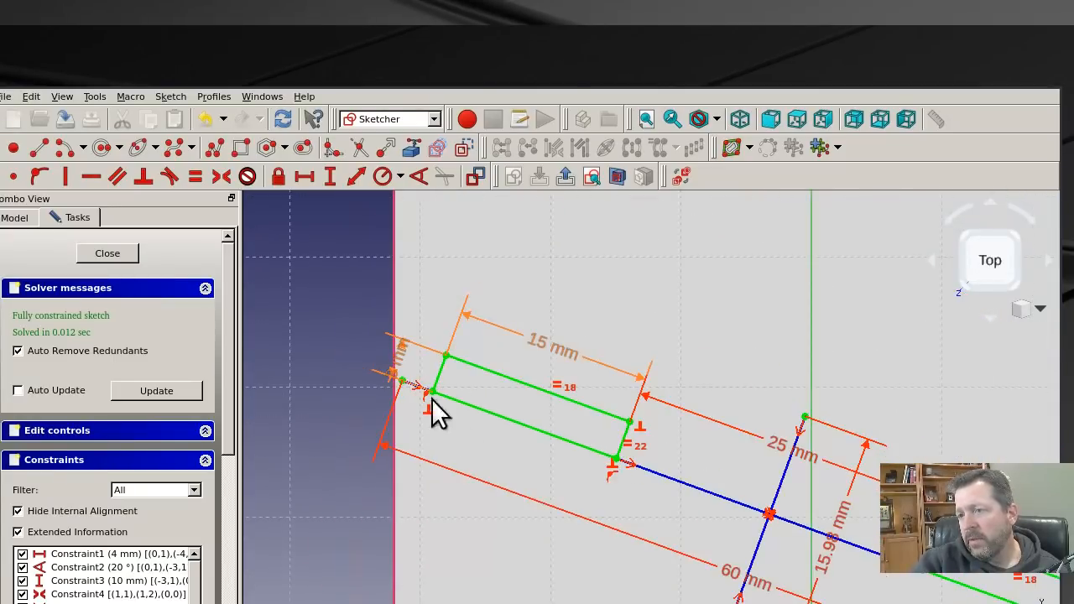
{"action": "scroll", "coordinate": [439, 412], "scroll_direction": "down", "scroll_amount": 3}
{"action": "scroll", "coordinate": [439, 403], "scroll_direction": "up", "scroll_amount": 6}
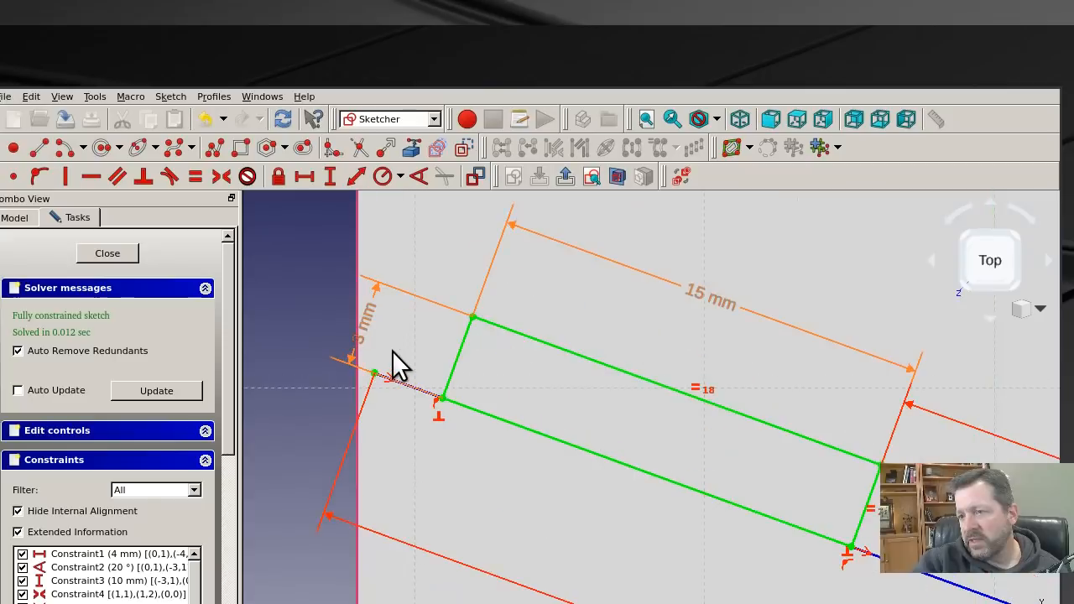
{"action": "scroll", "coordinate": [573, 532], "scroll_direction": "down", "scroll_amount": 5}
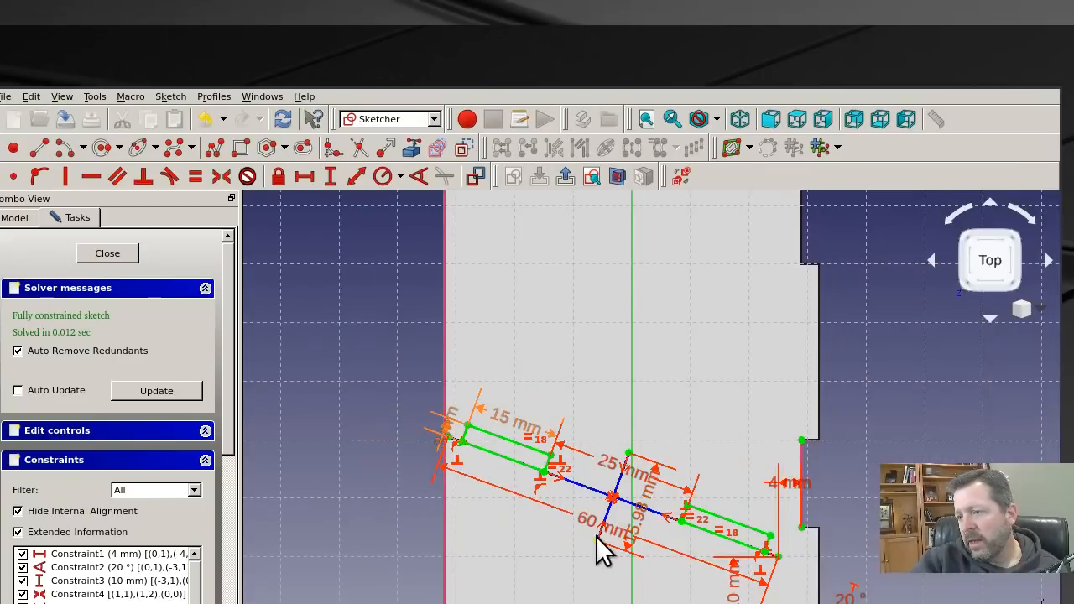
{"action": "double_click", "coordinate": [578, 517]}
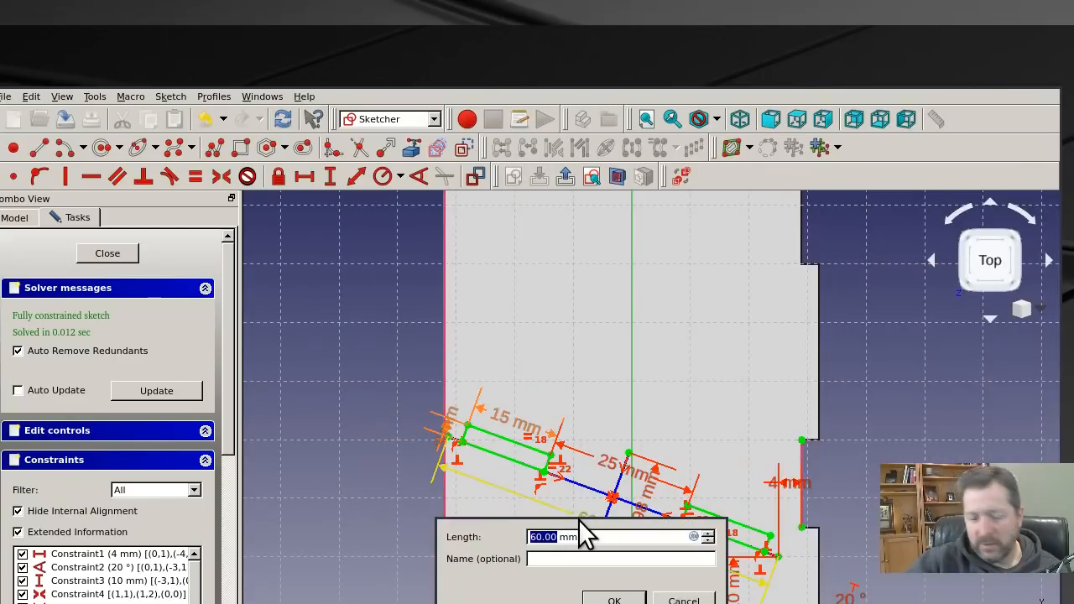
{"action": "type", "text": "62"}
{"action": "key", "text": "Return"}
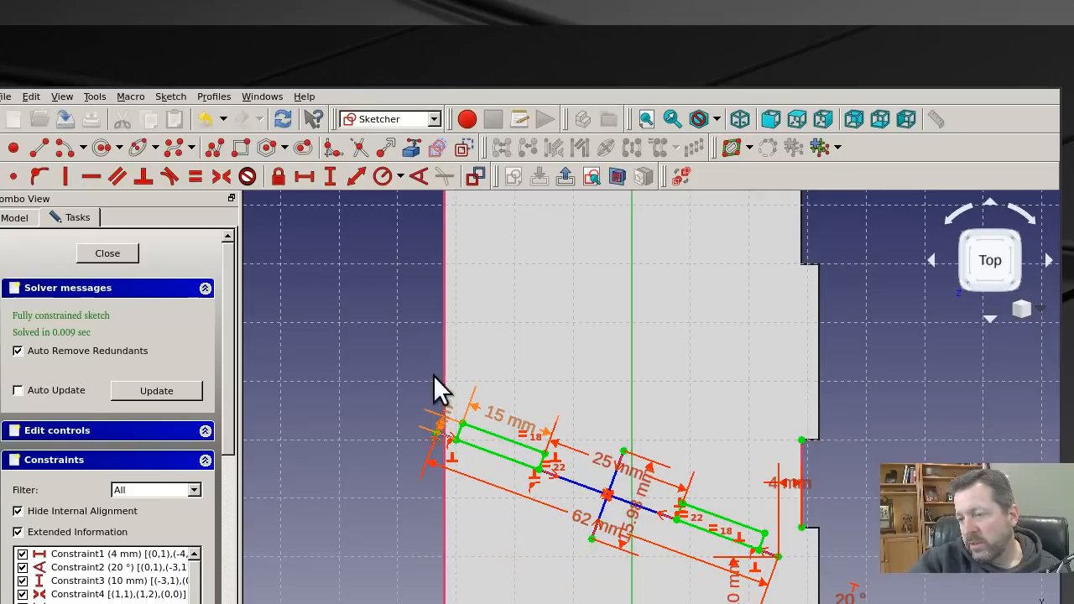
Set the slanted construction line's length to 61 mm
{"action": "scroll", "coordinate": [452, 439], "scroll_direction": "up", "scroll_amount": 5}
{"action": "scroll", "coordinate": [568, 551], "scroll_direction": "down", "scroll_amount": 10}
{"action": "scroll", "coordinate": [588, 540], "scroll_direction": "up", "scroll_amount": 4}
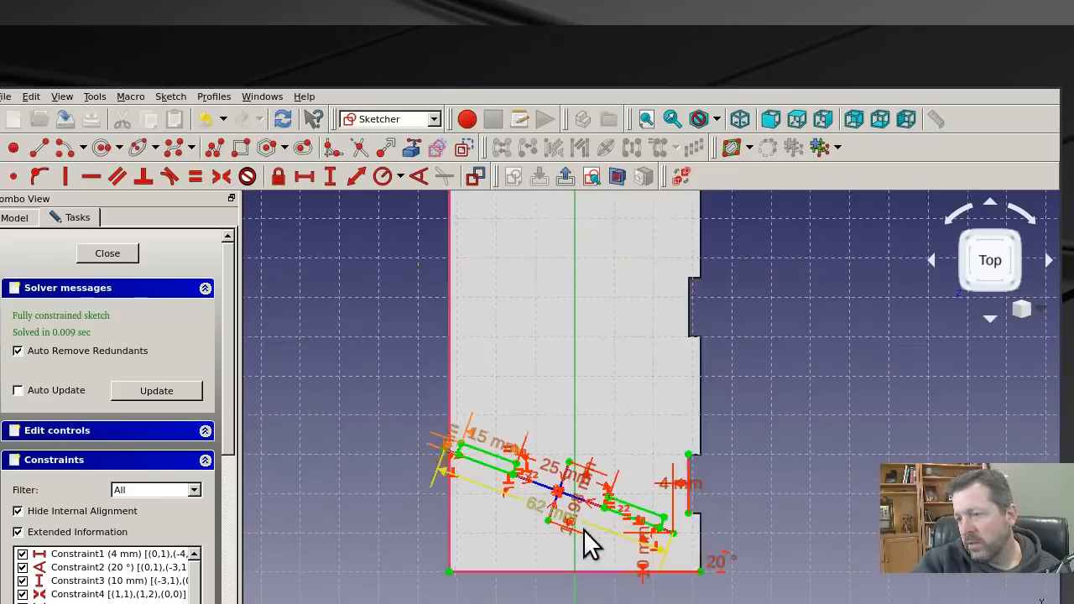
{"action": "double_click", "coordinate": [525, 497]}
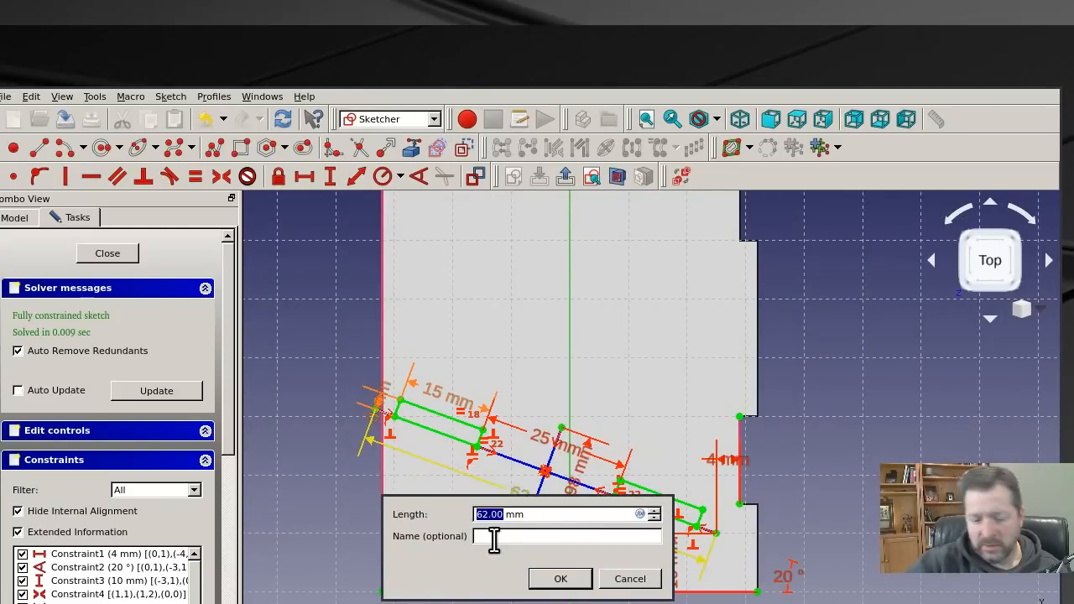
{"action": "type", "text": "61"}
{"action": "key", "text": "Return"}
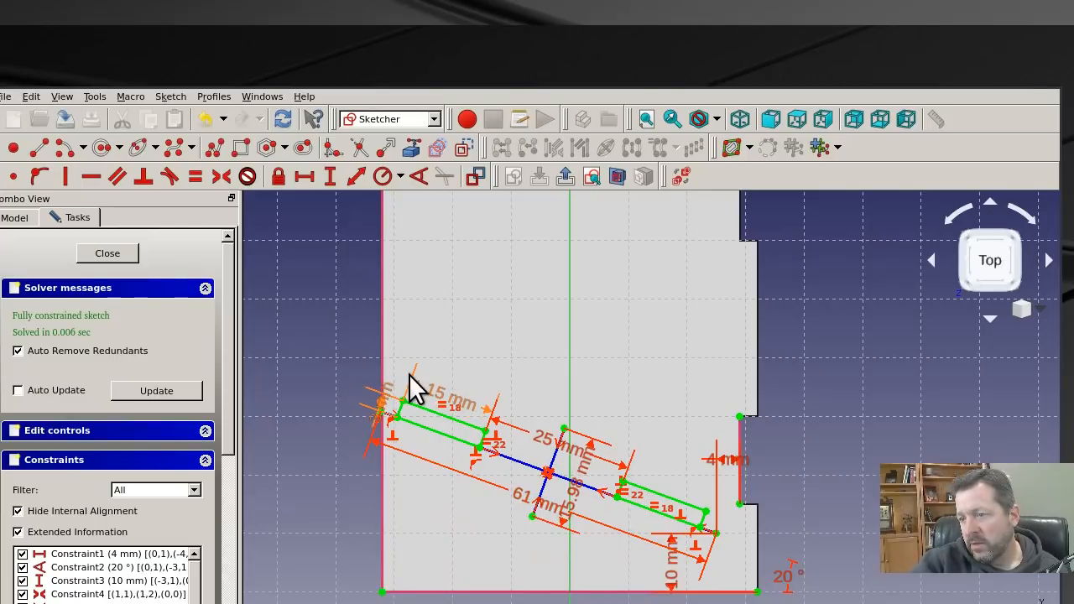
Set the slanted construction line's length to 60.2 mm so its upper end falls just inside the panel edge
{"action": "scroll", "coordinate": [394, 403], "scroll_direction": "up", "scroll_amount": 6}
{"action": "scroll", "coordinate": [333, 385], "scroll_direction": "down", "scroll_amount": 3}
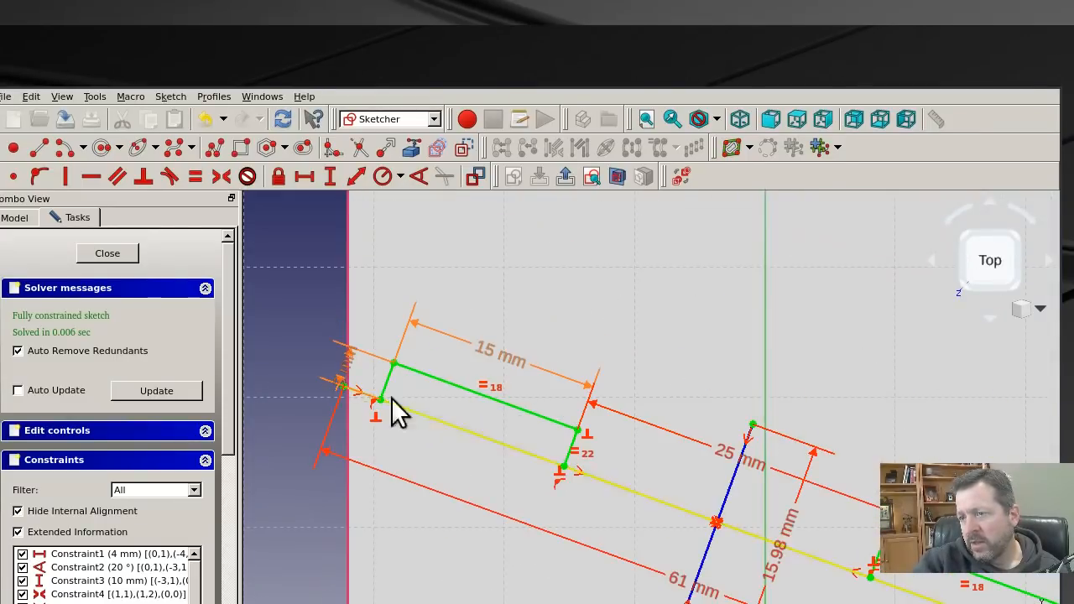
{"action": "double_click", "coordinate": [679, 585]}
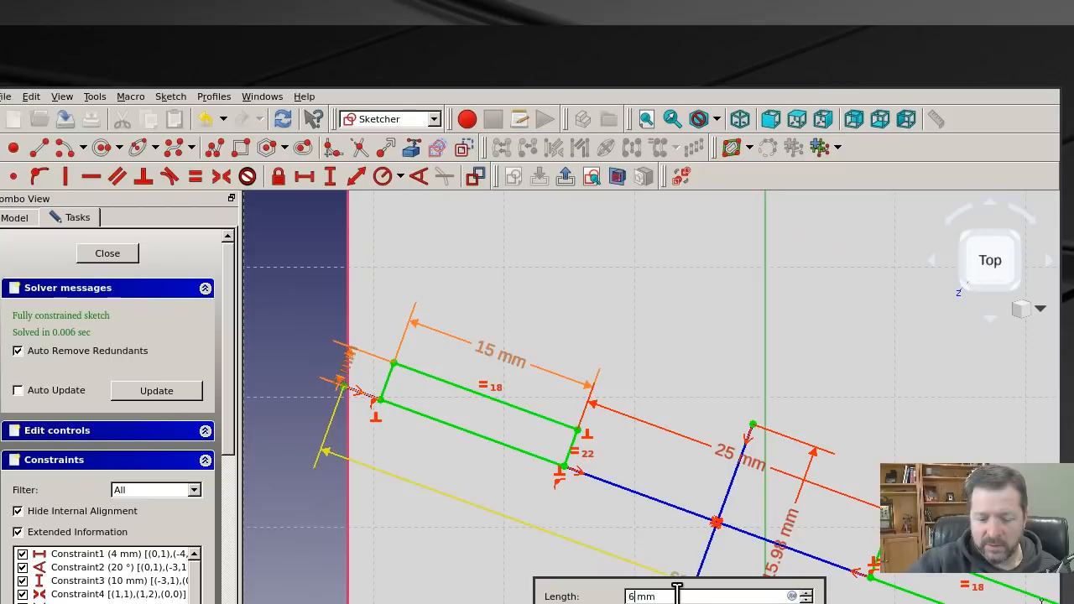
{"action": "type", "text": "60.2"}
{"action": "key", "text": "Return"}
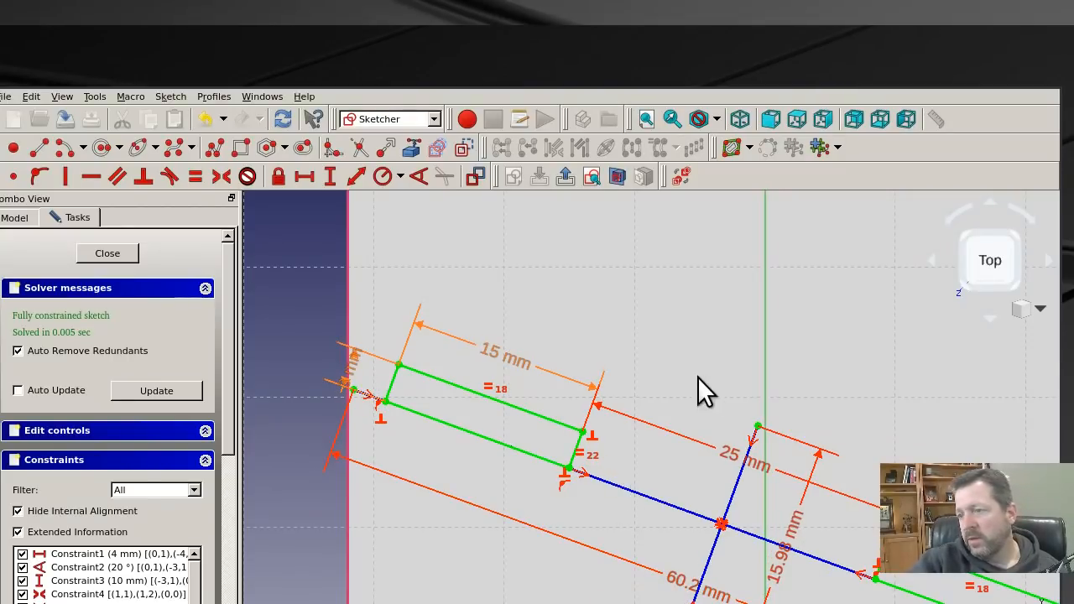
{"action": "scroll", "coordinate": [697, 376], "scroll_direction": "down", "scroll_amount": 5}
{"action": "scroll", "coordinate": [755, 470], "scroll_direction": "up", "scroll_amount": 4}
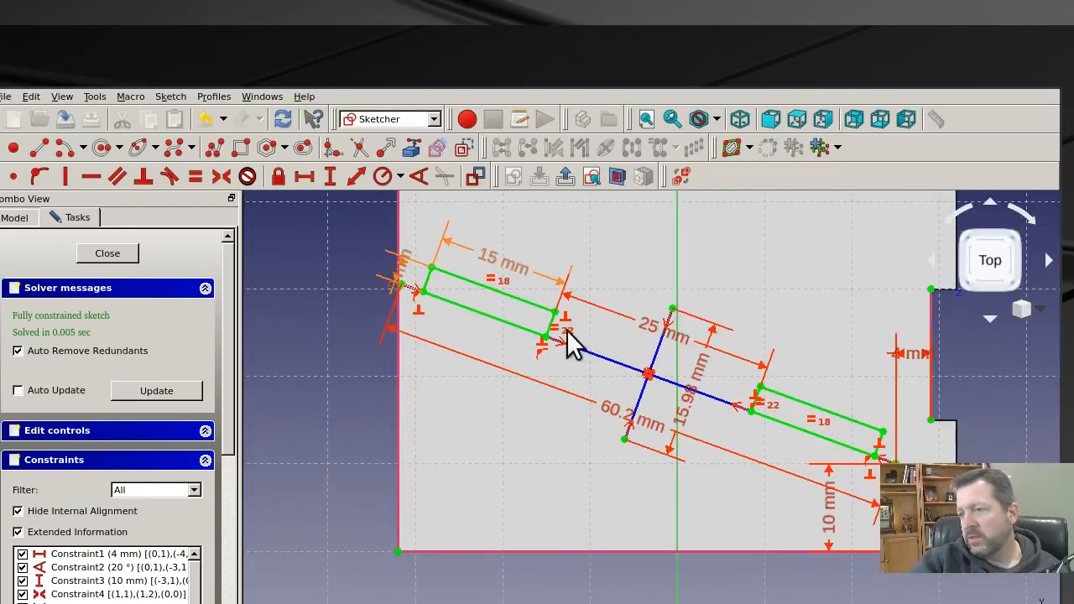
Finish the slot sketch and pocket the two rectangles through all of the side panel
{"action": "left_click", "coordinate": [124, 253]}
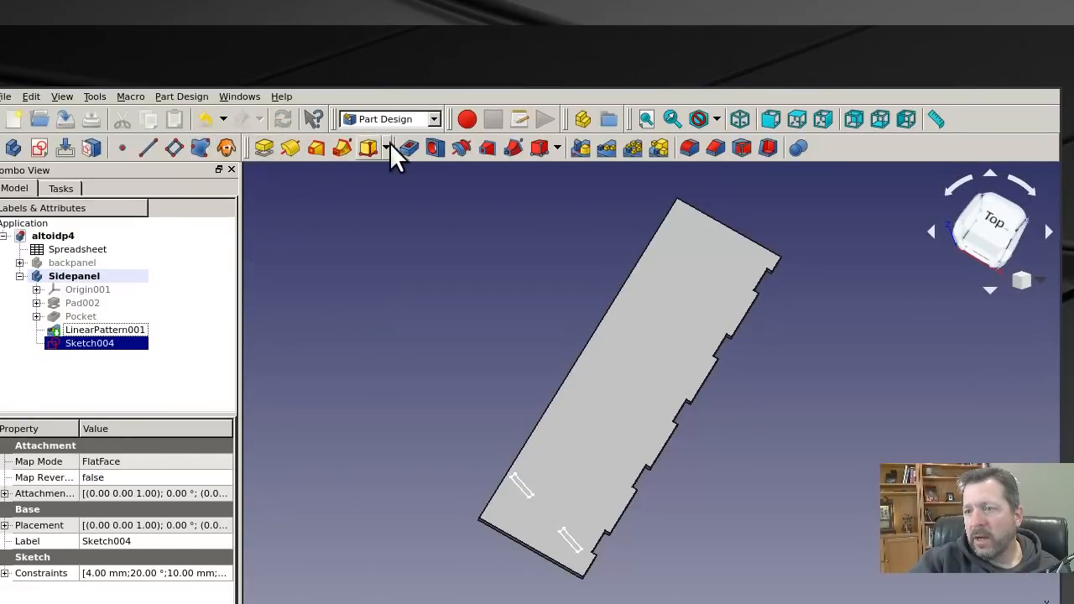
{"action": "left_click", "coordinate": [409, 148]}
{"action": "left_click", "coordinate": [179, 289]}
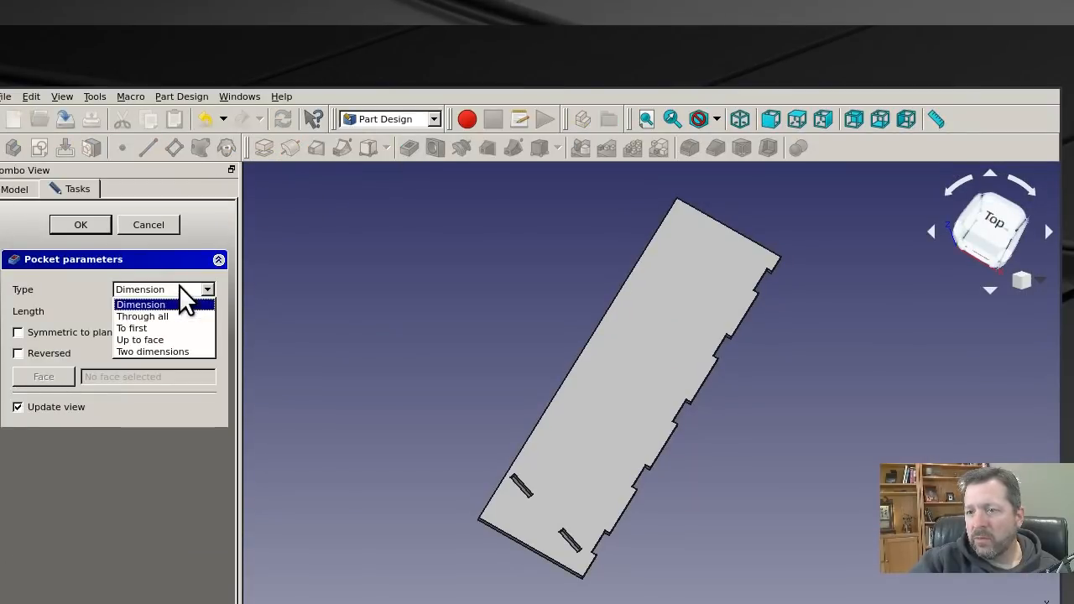
{"action": "left_click", "coordinate": [162, 317]}
{"action": "left_click", "coordinate": [94, 223]}
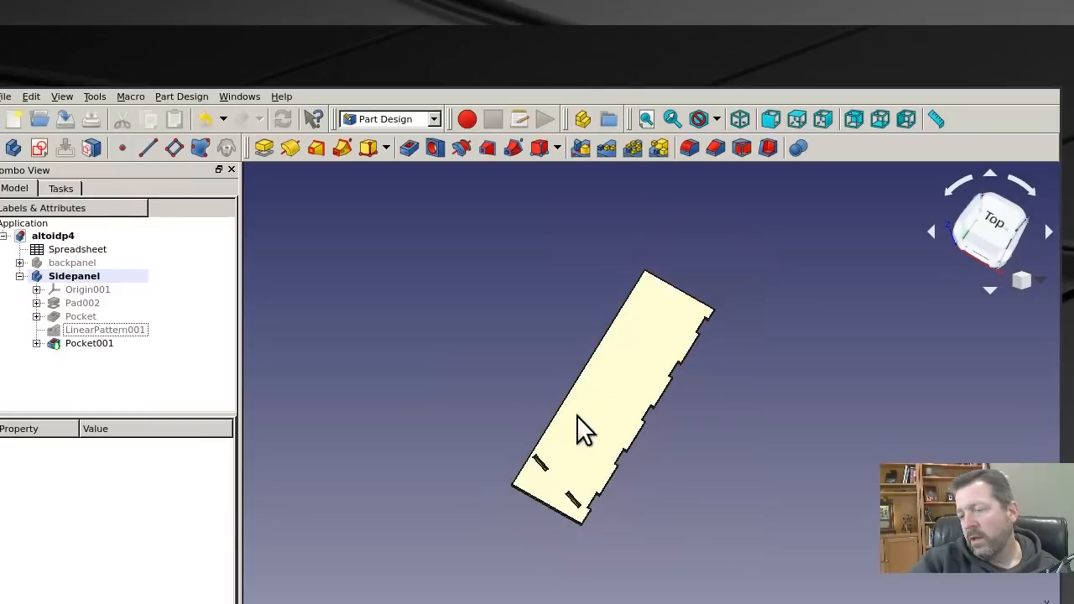
{"action": "scroll", "coordinate": [516, 406], "scroll_direction": "up", "scroll_amount": 4}
{"action": "scroll", "coordinate": [463, 374], "scroll_direction": "down", "scroll_amount": 1}
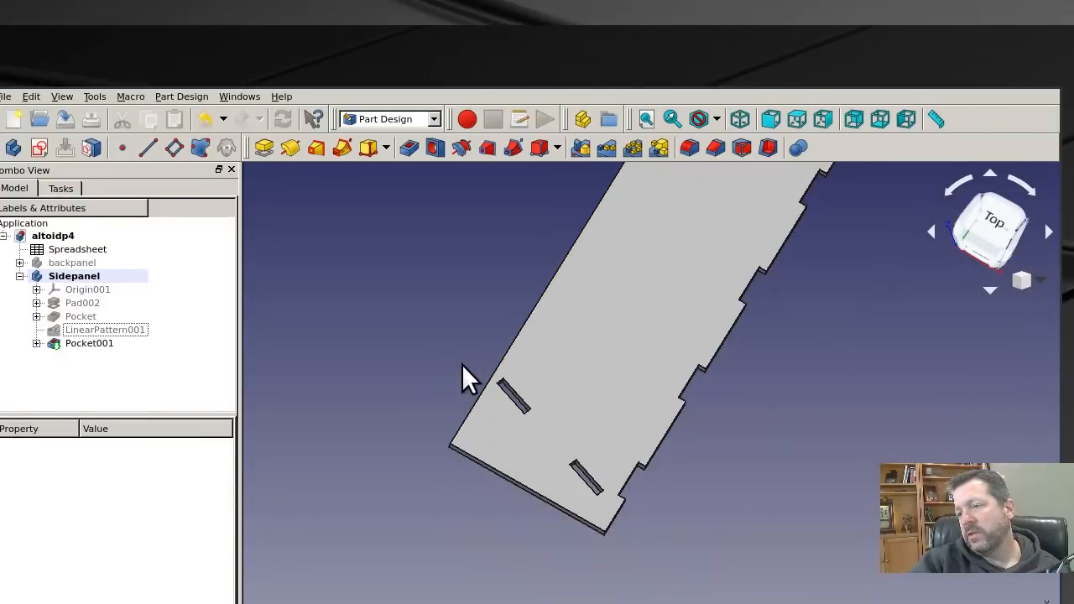
{"action": "scroll", "coordinate": [461, 369], "scroll_direction": "up", "scroll_amount": 2}
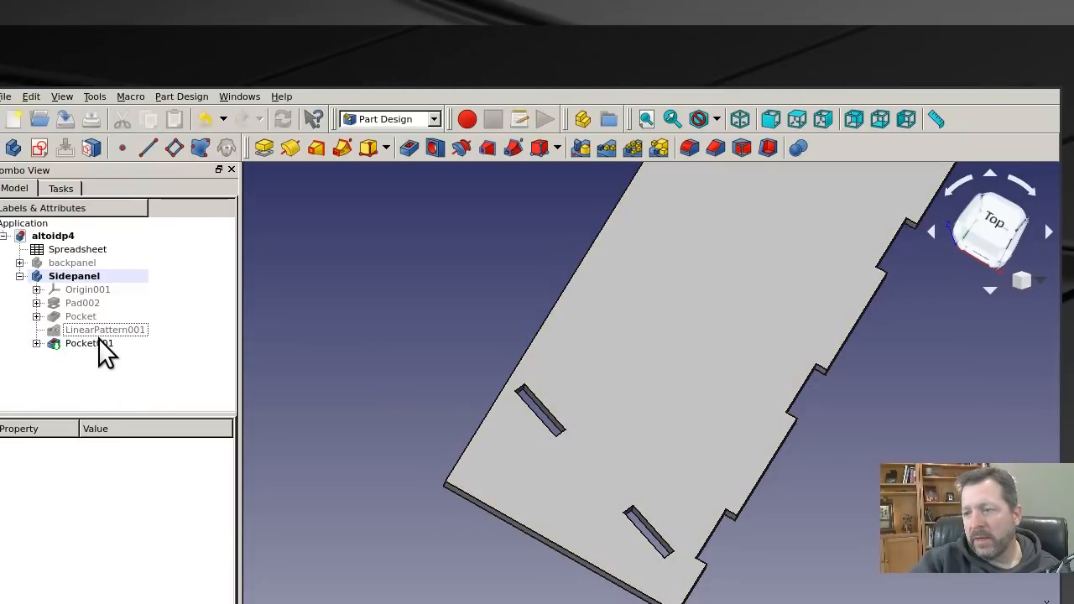
Reopen the slot pocket's sketch, set the construction line's horizontal offset from the notch edge to 2 mm, and finish the sketch
{"action": "left_click", "coordinate": [36, 343]}
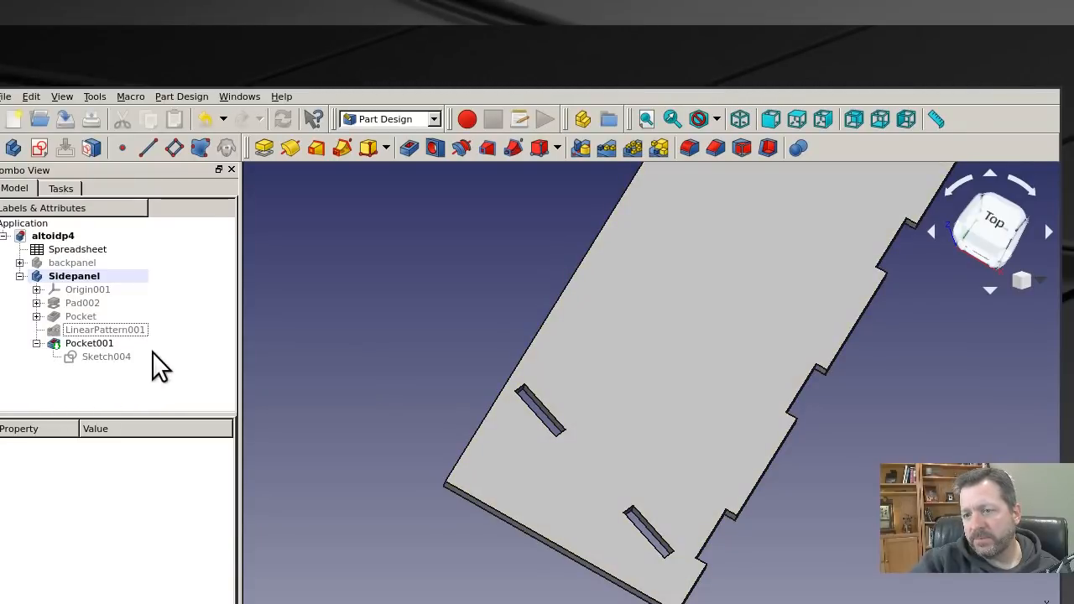
{"action": "double_click", "coordinate": [122, 356]}
{"action": "scroll", "coordinate": [716, 536], "scroll_direction": "up", "scroll_amount": 4}
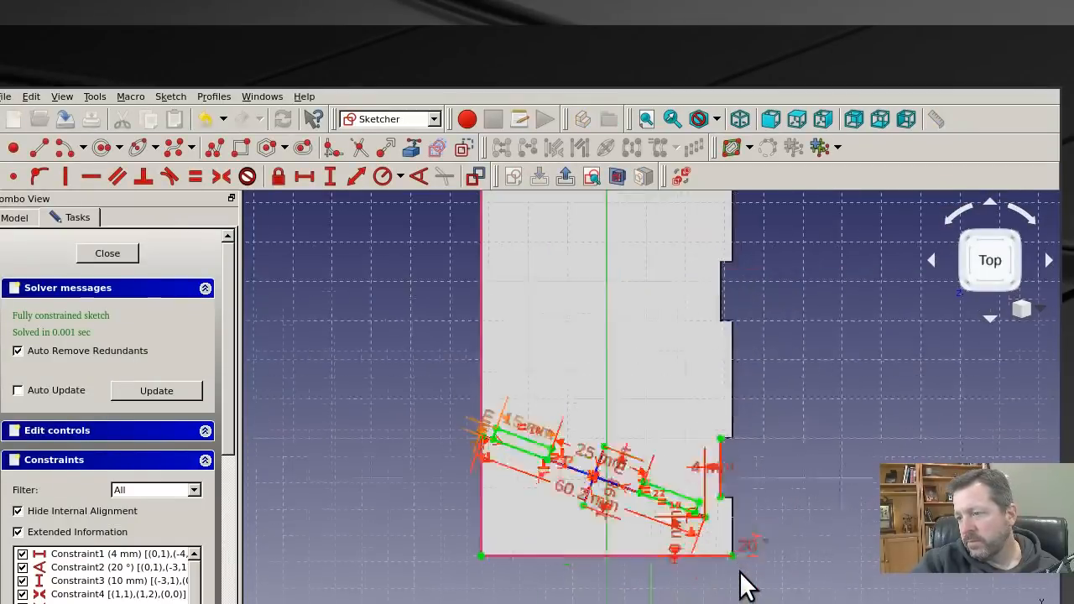
{"action": "double_click", "coordinate": [703, 422]}
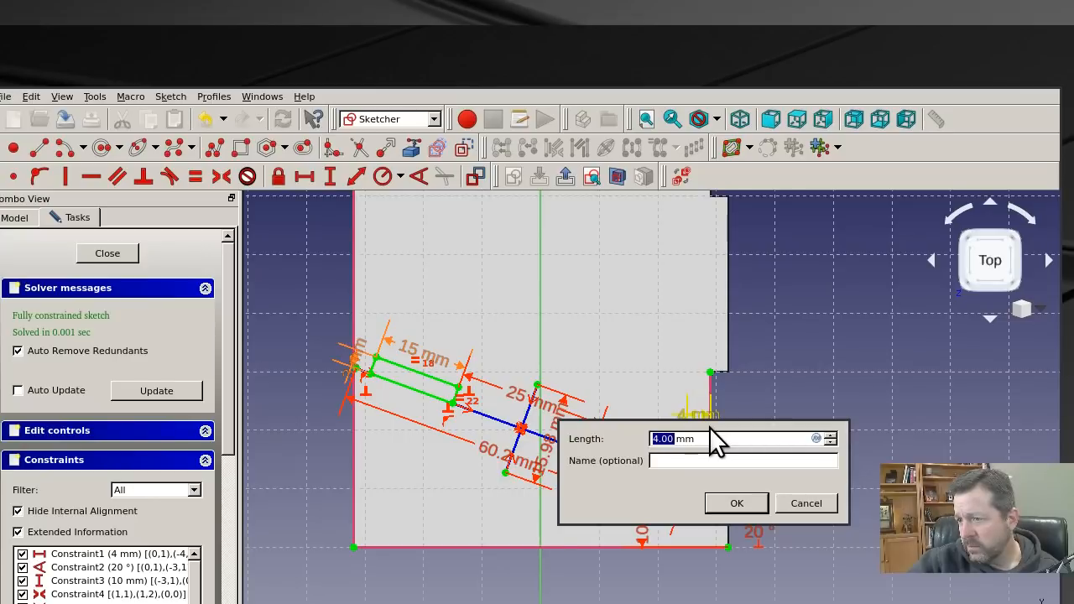
{"action": "type", "text": "2"}
{"action": "key", "text": "Return"}
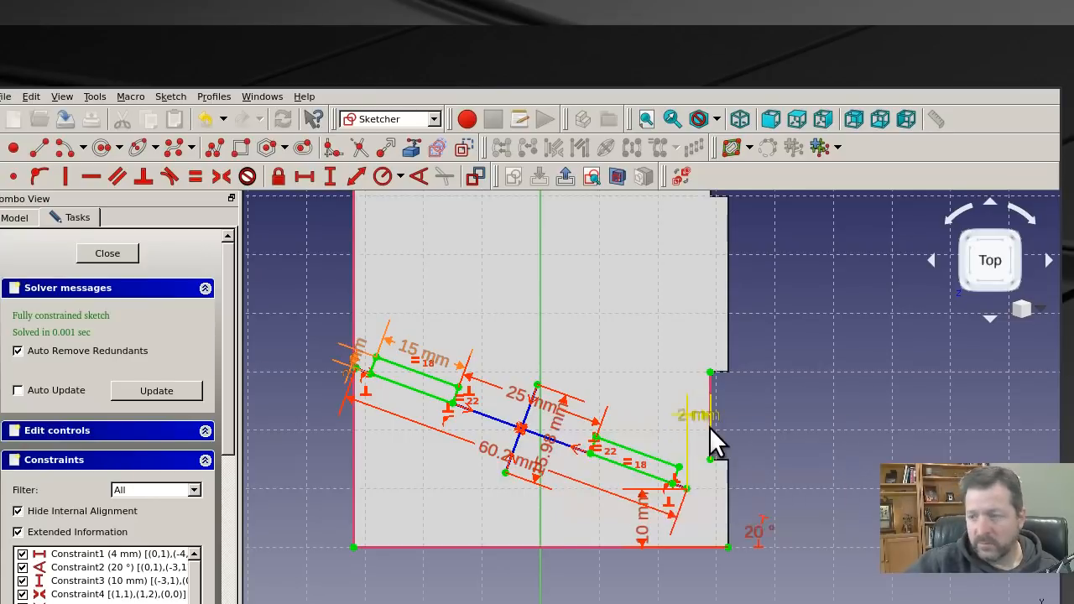
{"action": "left_click", "coordinate": [134, 255]}
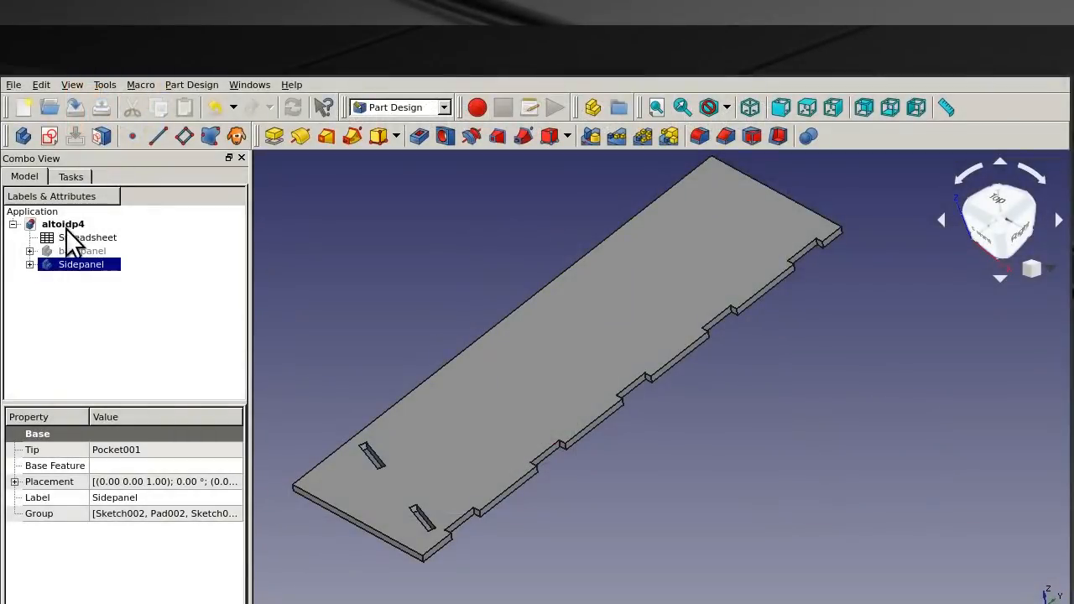
Hide the Sidepanel body and create a new body named floor
{"action": "key", "text": "space"}
{"action": "left_click", "coordinate": [23, 134]}
{"action": "left_click", "coordinate": [87, 290]}
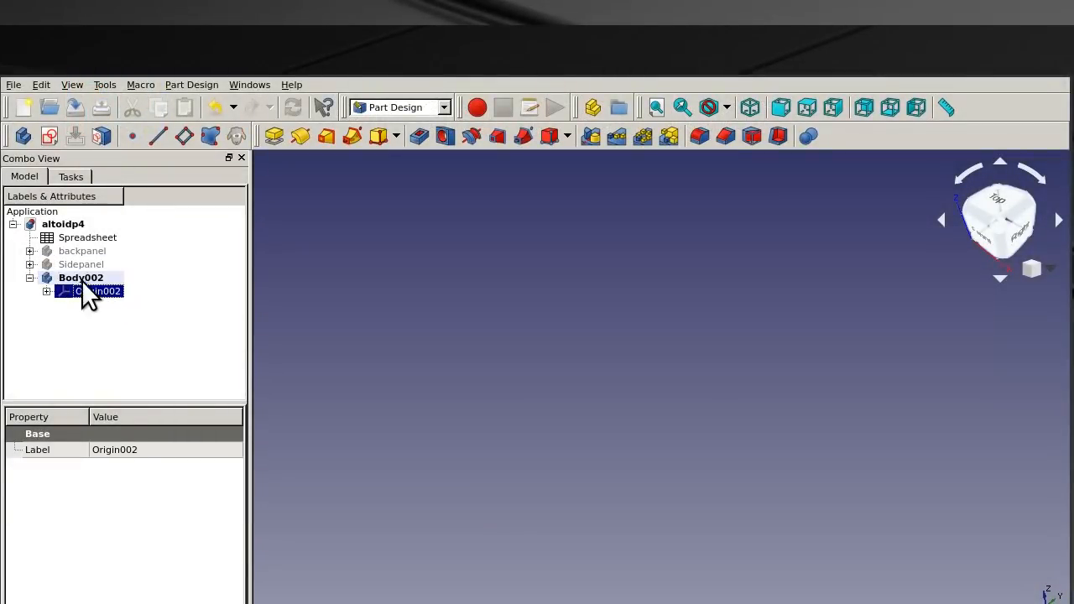
{"action": "double_click", "coordinate": [72, 278]}
{"action": "type", "text": "floor"}
{"action": "key", "text": "Return"}
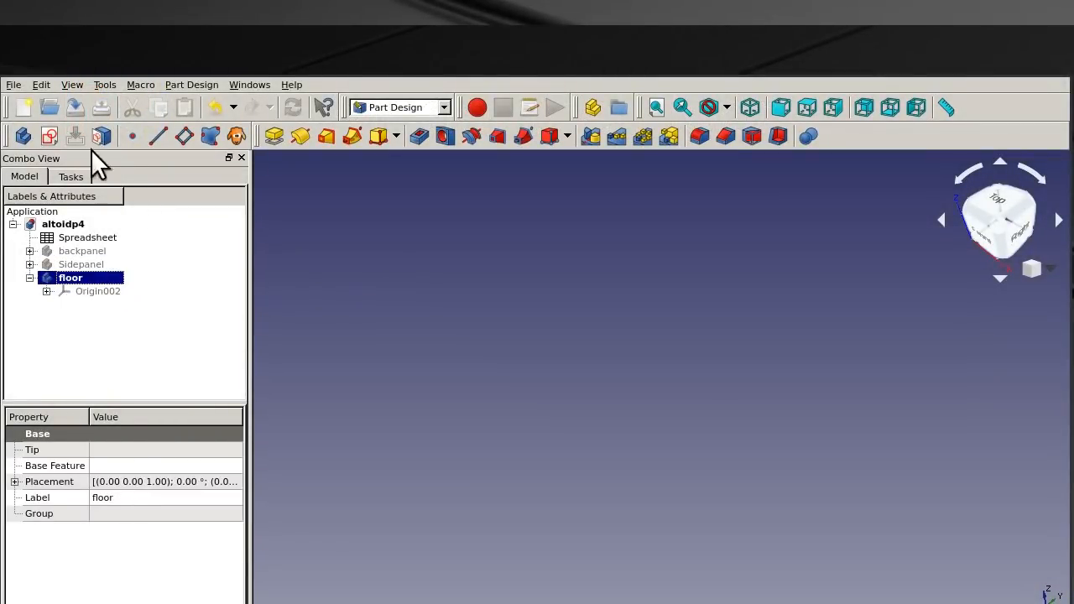
Start a sketch on the floor body's XY plane and draw a rectangle about 141 mm wide around the origin
{"action": "left_click", "coordinate": [49, 135]}
{"action": "double_click", "coordinate": [96, 278]}
{"action": "left_click", "coordinate": [250, 135]}
{"action": "left_click", "coordinate": [386, 235]}
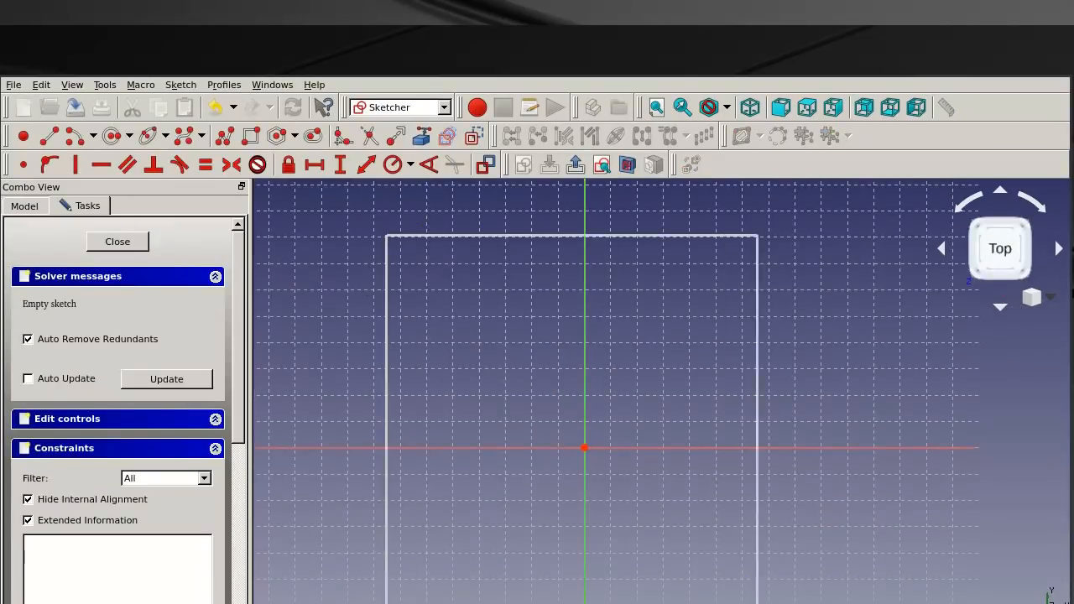
{"action": "left_click", "coordinate": [769, 603]}
{"action": "right_click", "coordinate": [663, 490]}
Make two opposite corners of the floor rectangle symmetric about the origin
{"action": "left_click", "coordinate": [386, 234]}
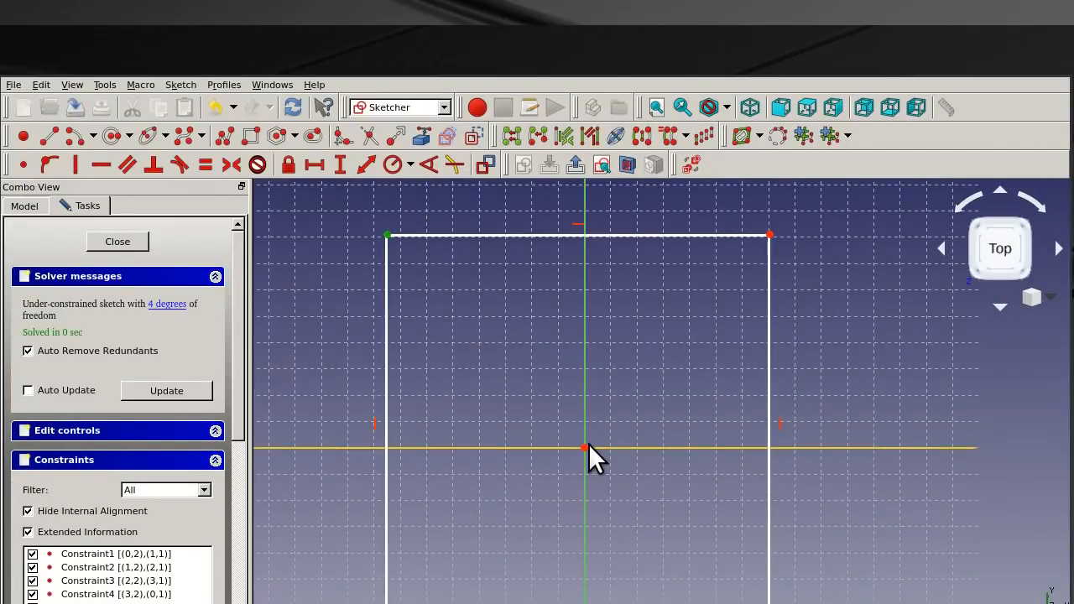
{"action": "left_click", "coordinate": [288, 165]}
{"action": "left_click", "coordinate": [509, 266]}
Set the floor rectangle's width to Spreadsheet.width and shorten its height by pulling the lower edge inward
{"action": "type", "text": "l"}
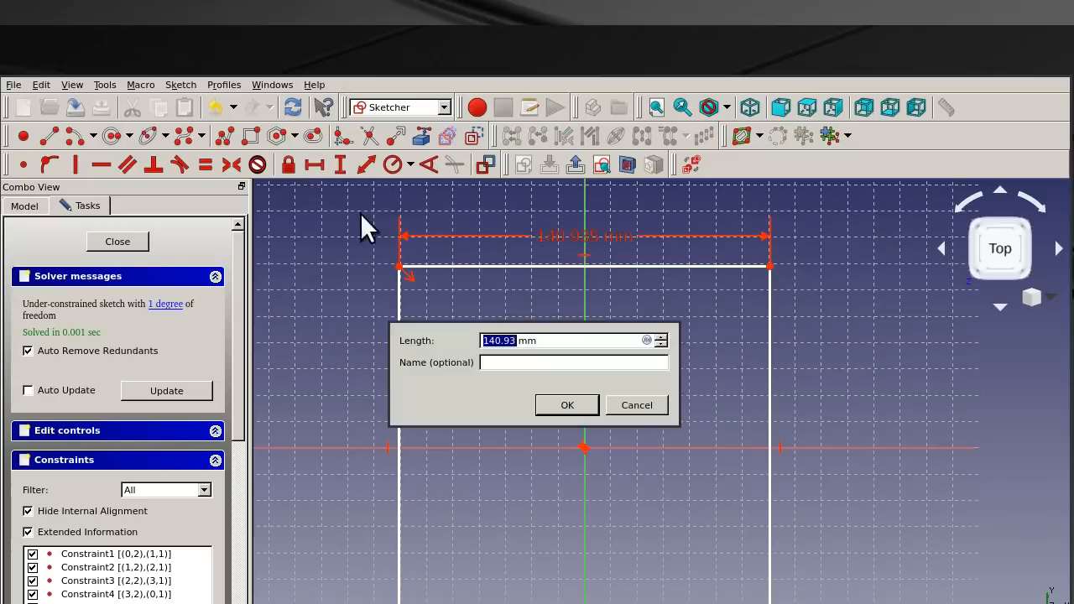
{"action": "type", "text": "=Spreadsheet.width"}
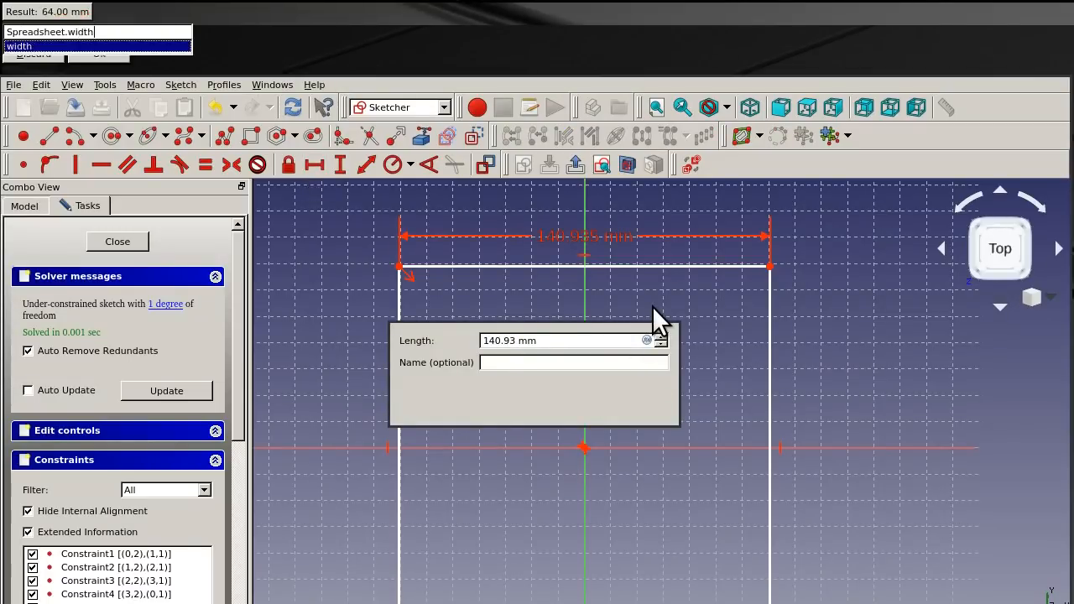
{"action": "key", "text": "Return"}
{"action": "key", "text": "Return"}
{"action": "left_click_drag", "start_coordinate": [575, 477], "coordinate": [579, 439]}
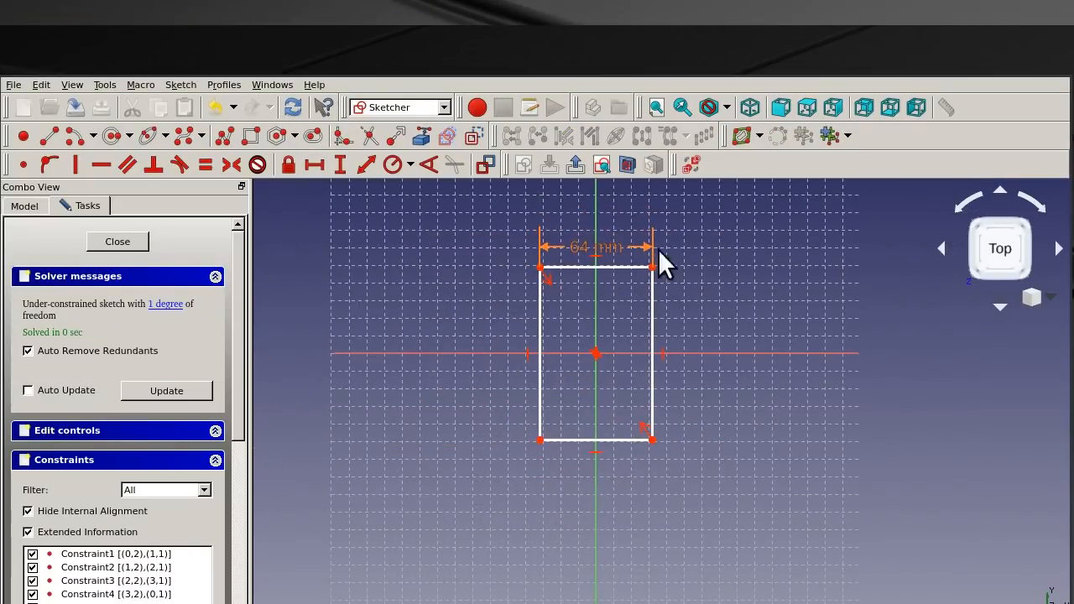
Finish the floor sketch and pad it with the length Spreadsheet.thickness
{"action": "left_click", "coordinate": [134, 241]}
{"action": "left_click", "coordinate": [276, 133]}
{"action": "left_click", "coordinate": [203, 299]}
{"action": "type", "text": "Spreadsheet.thickness"}
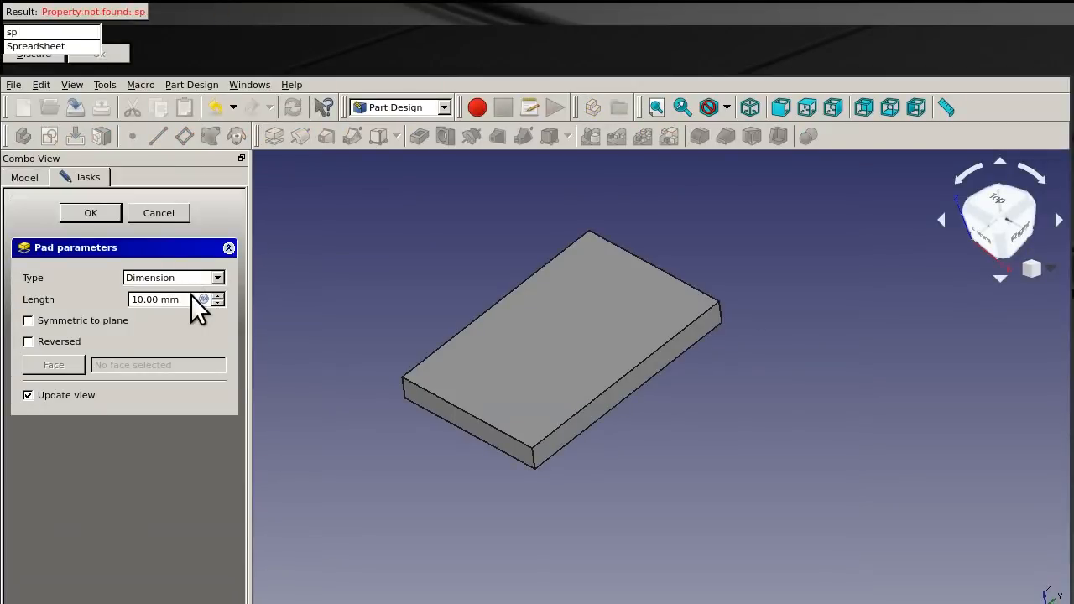
{"action": "key", "text": "Return"}
{"action": "left_click", "coordinate": [89, 214]}
{"action": "scroll", "coordinate": [546, 580], "scroll_direction": "up", "scroll_amount": 3}
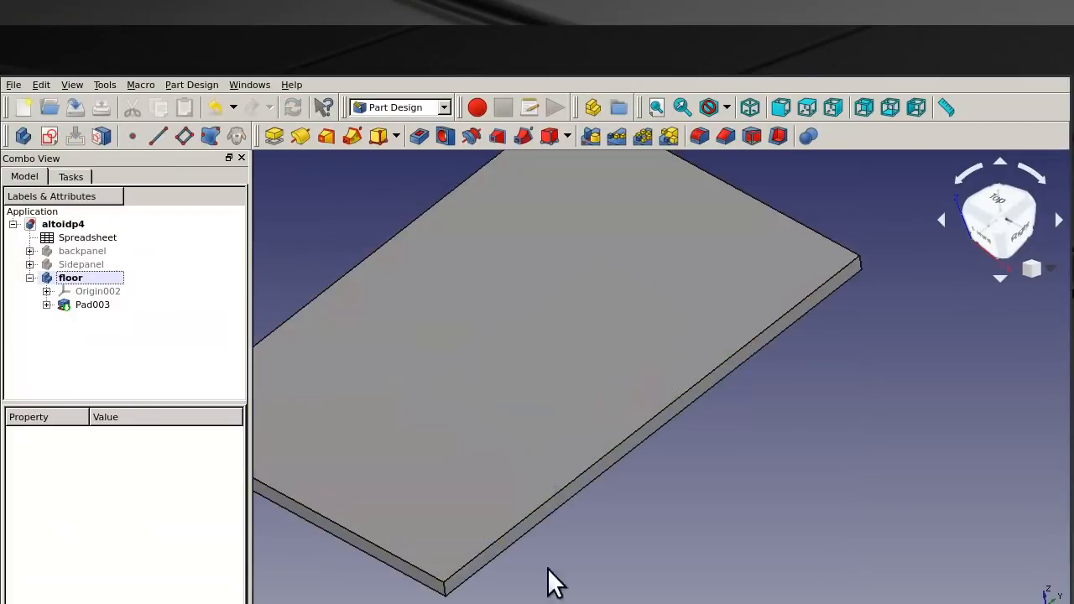
Start a sketch on the floor's long side face, reference its long edges as external geometry, and draw a small rectangle between them
{"action": "left_click", "coordinate": [102, 136]}
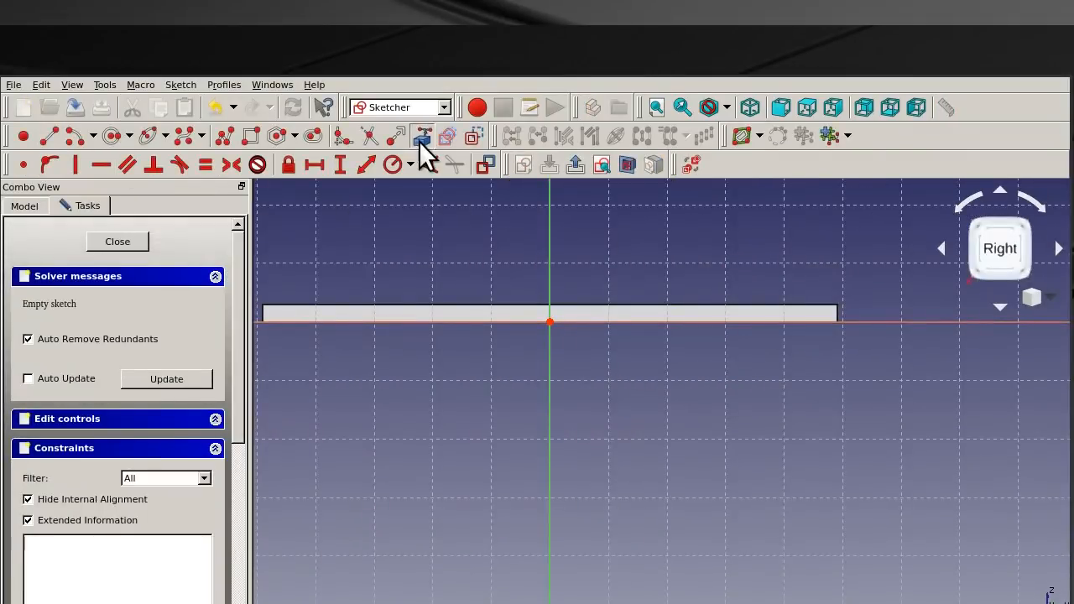
{"action": "left_click", "coordinate": [250, 135]}
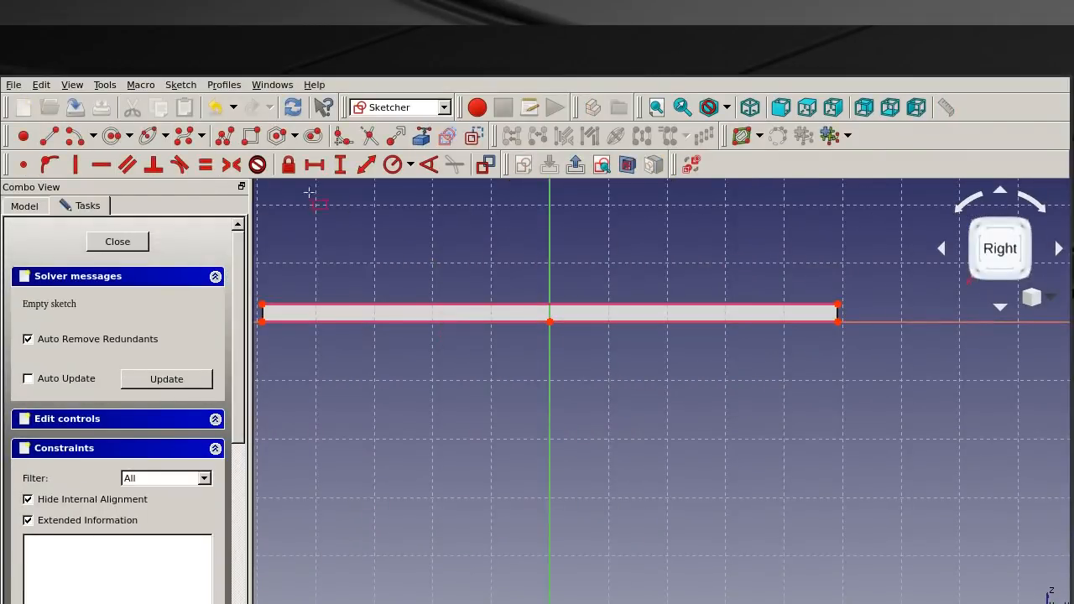
{"action": "left_click", "coordinate": [426, 307]}
{"action": "left_click", "coordinate": [495, 321]}
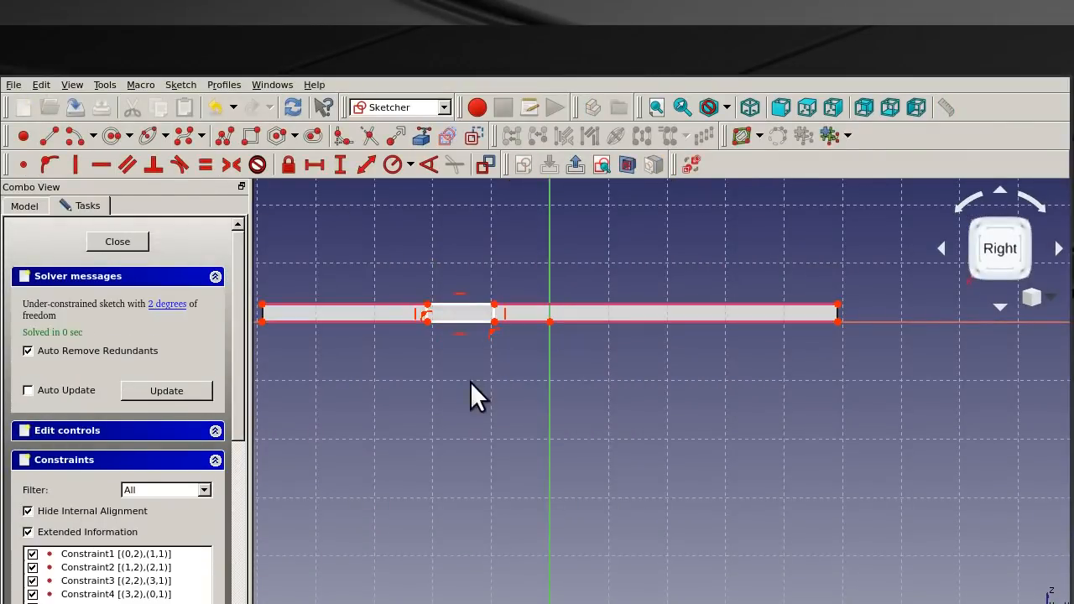
Constrain the tab rectangle's horizontal width to Spreadsheet.tabwidth
{"action": "left_click", "coordinate": [314, 164]}
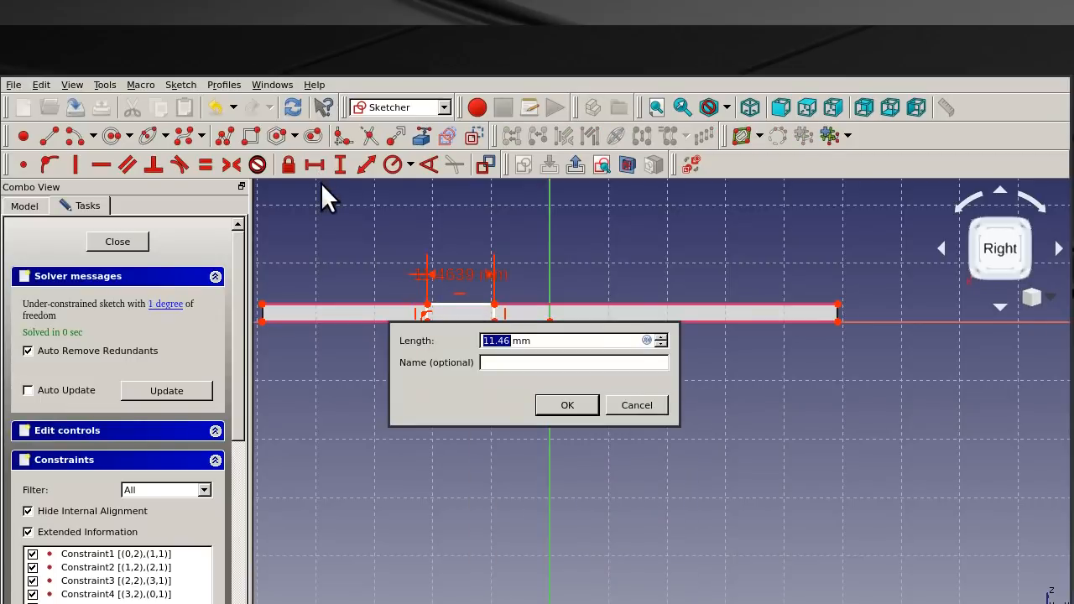
{"action": "left_click", "coordinate": [646, 340]}
{"action": "type", "text": "Spreadsheet.tabwidth"}
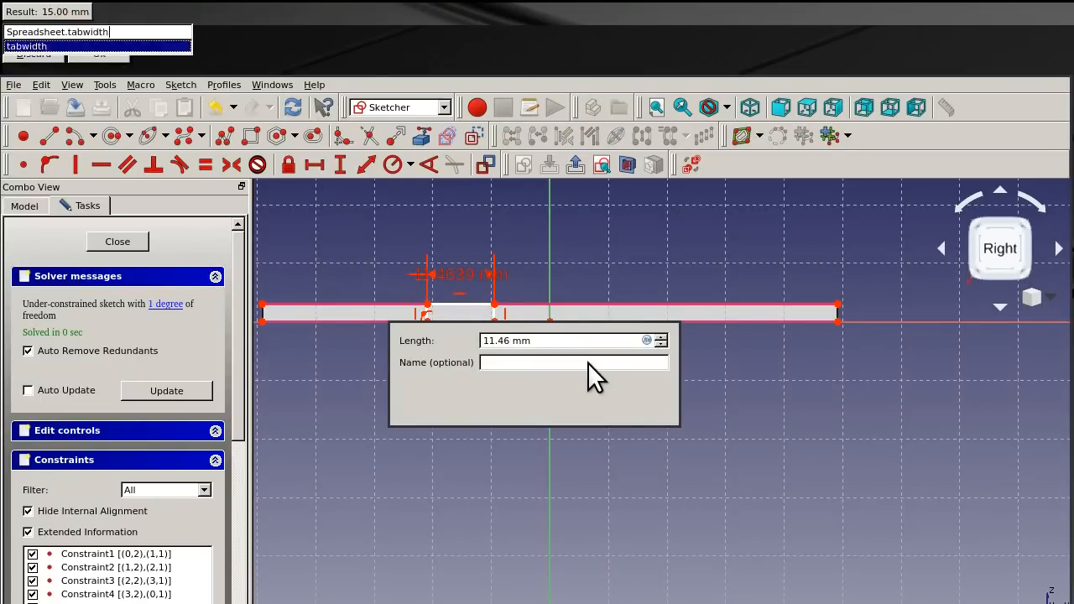
{"action": "key", "text": "Return"}
{"action": "key", "text": "Return"}
Set the horizontal distance between the tab rectangle's nearer lower corner and the origin to 25/2, and finish the sketch
{"action": "left_click", "coordinate": [511, 323]}
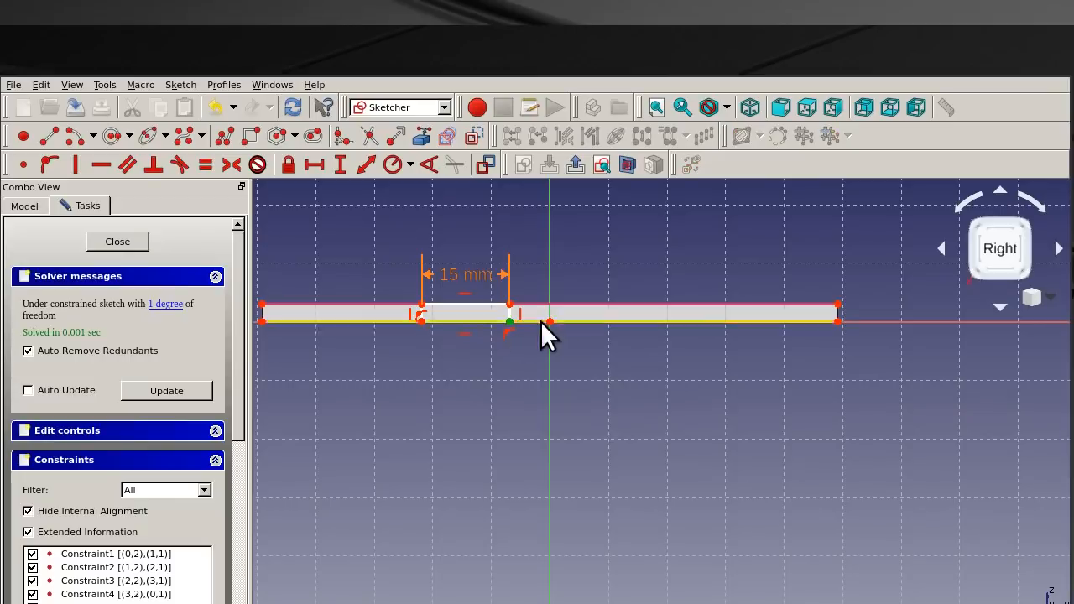
{"action": "left_click", "coordinate": [550, 322]}
{"action": "left_click", "coordinate": [315, 164]}
{"action": "left_click", "coordinate": [646, 340]}
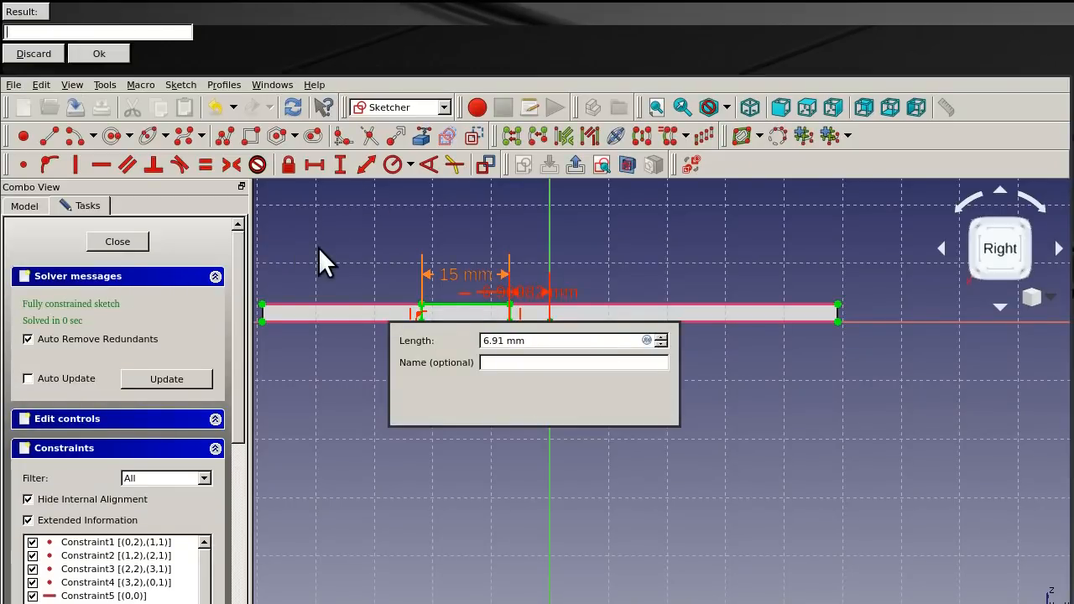
{"action": "type", "text": "25/2"}
{"action": "key", "text": "Return"}
{"action": "left_click", "coordinate": [564, 405]}
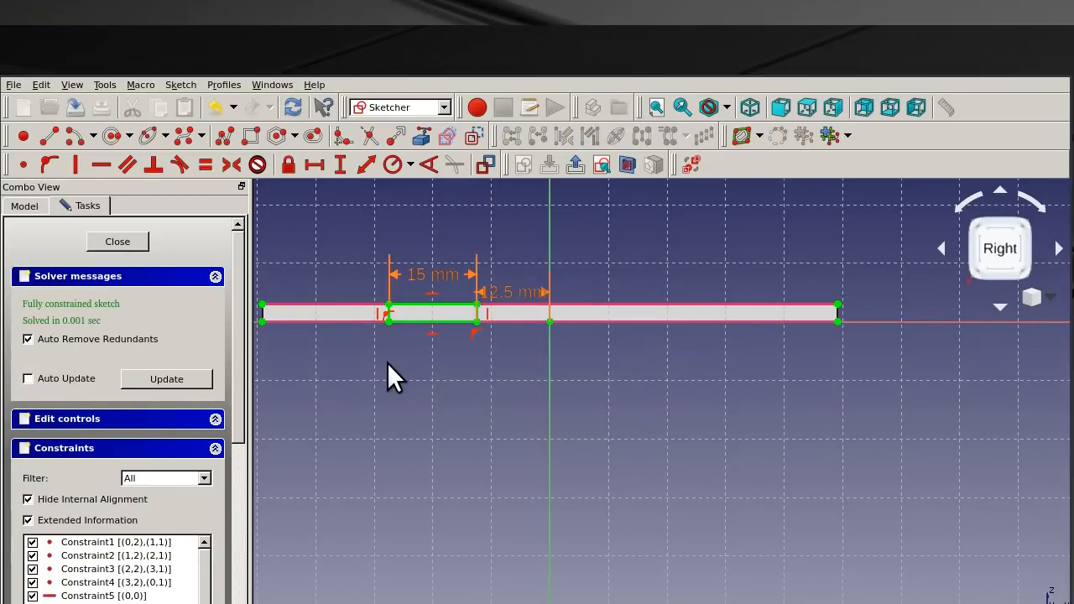
{"action": "key", "text": "Escape"}
Pad the tab sketch with the length Spreadsheet.thickness
{"action": "left_click", "coordinate": [268, 135]}
{"action": "left_click", "coordinate": [204, 299]}
{"action": "type", "text": "Spreadsheet.thickness"}
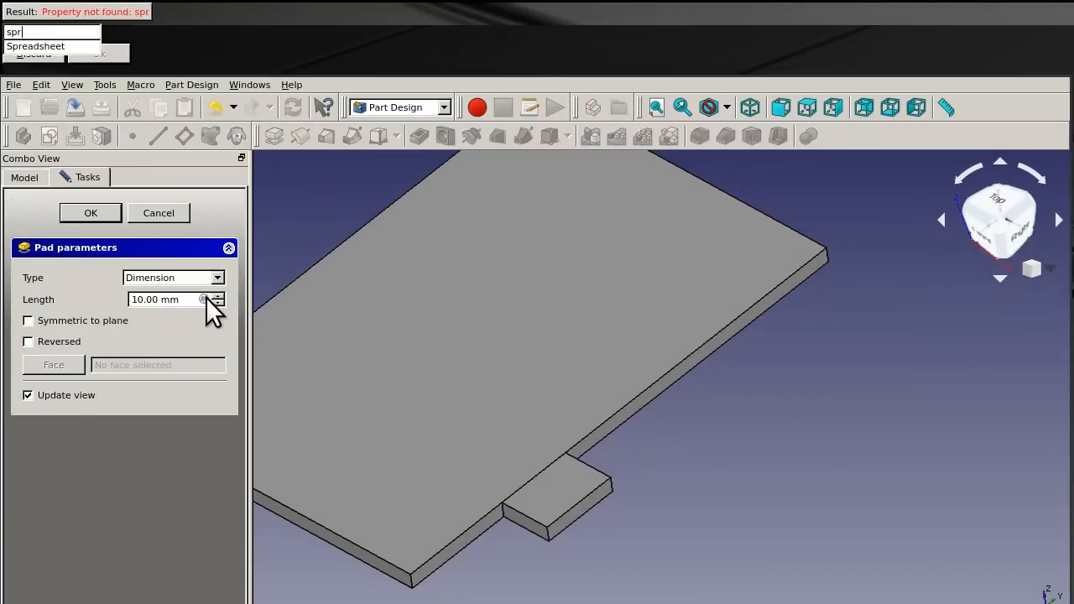
{"action": "key", "text": "Return"}
{"action": "left_click", "coordinate": [91, 212]}
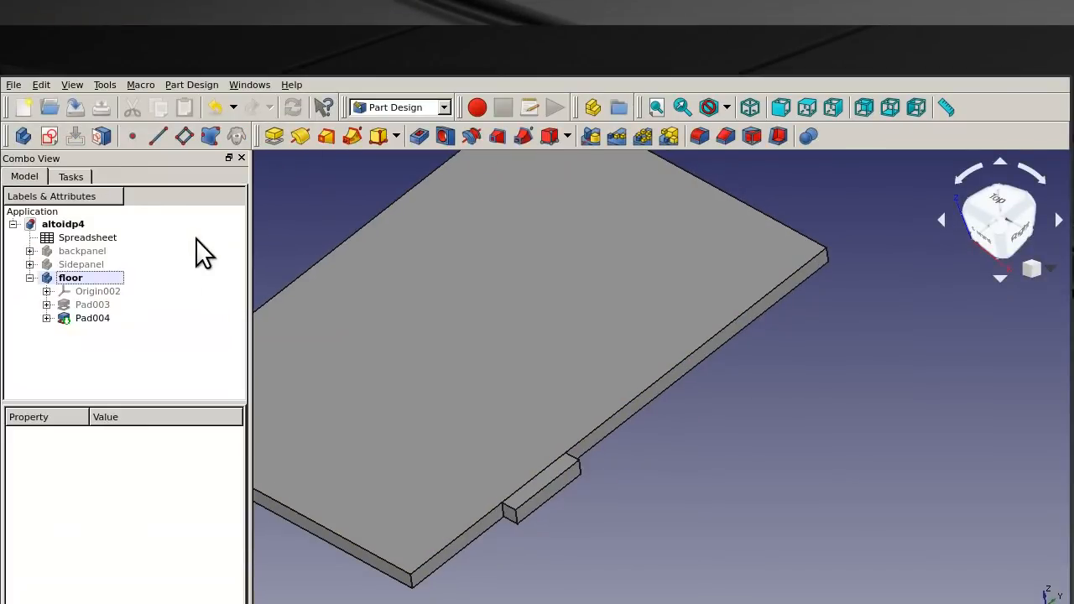
Create a MultiTransform of the tab pad and add a mirrored transformation about the base XZ plane
{"action": "left_click", "coordinate": [659, 138]}
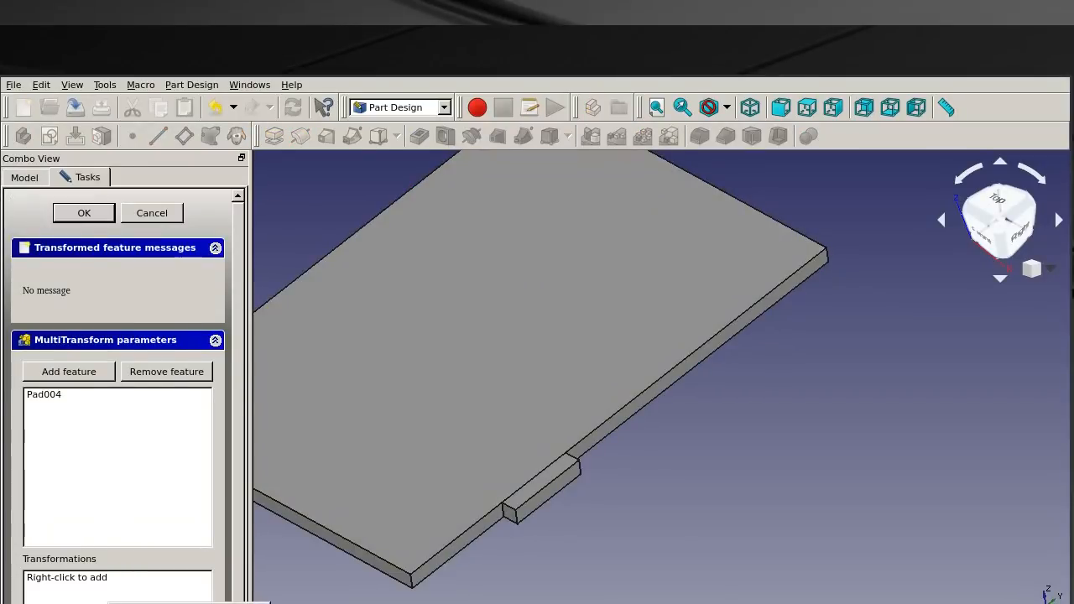
{"action": "left_click", "coordinate": [151, 603]}
{"action": "left_click", "coordinate": [624, 246]}
{"action": "scroll", "coordinate": [766, 292], "scroll_direction": "down", "scroll_amount": 2}
Add a second mirrored transformation about the base YZ plane and finish the MultiTransform
{"action": "right_click", "coordinate": [109, 601]}
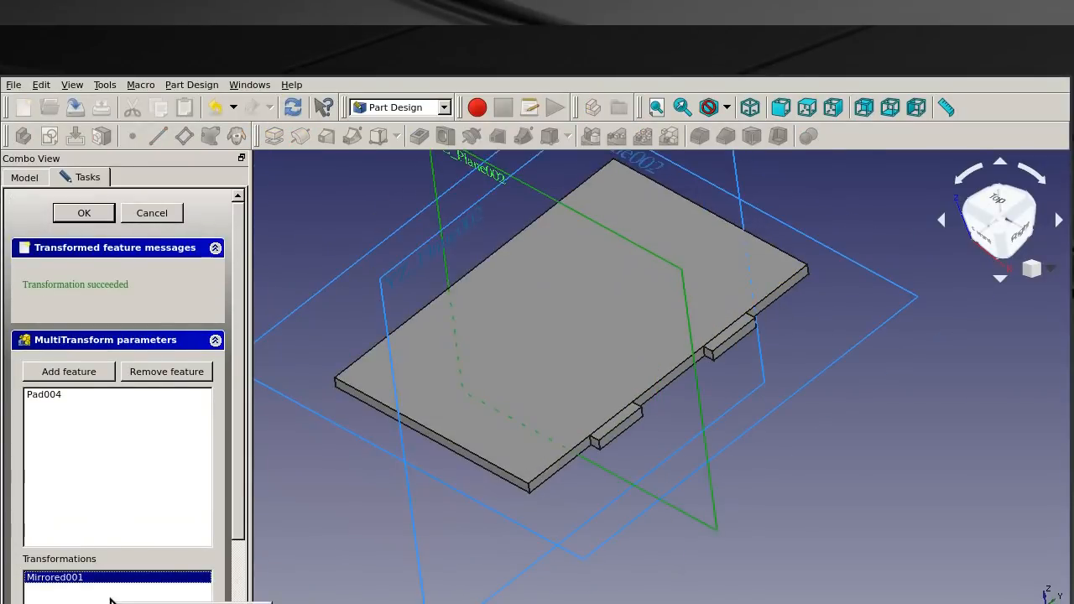
{"action": "scroll", "coordinate": [235, 491], "scroll_direction": "down", "scroll_amount": 3}
{"action": "right_click", "coordinate": [128, 476]}
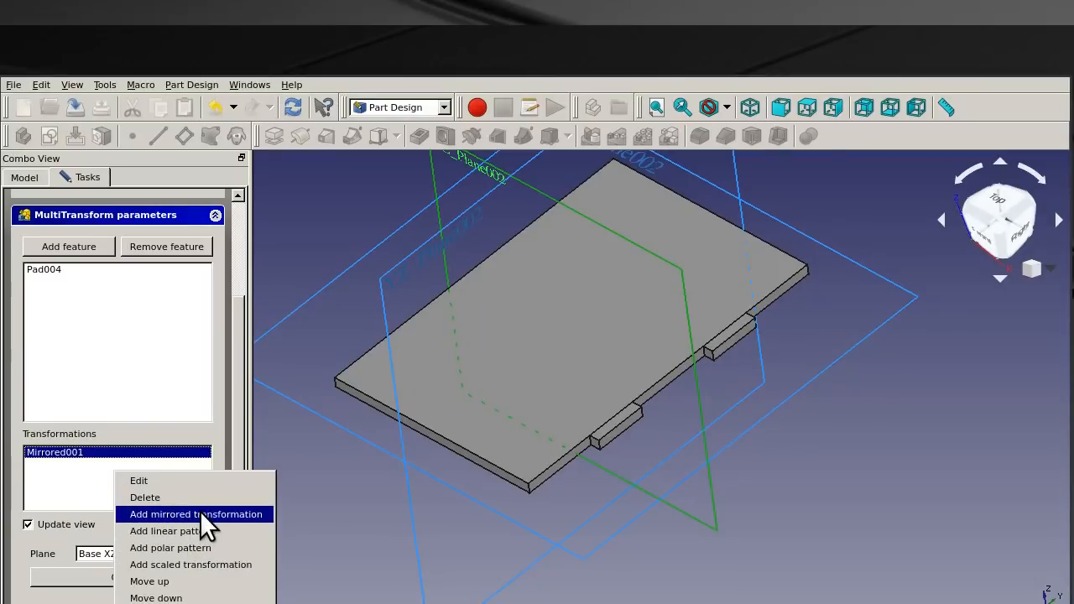
{"action": "left_click", "coordinate": [199, 512]}
{"action": "left_click", "coordinate": [399, 267]}
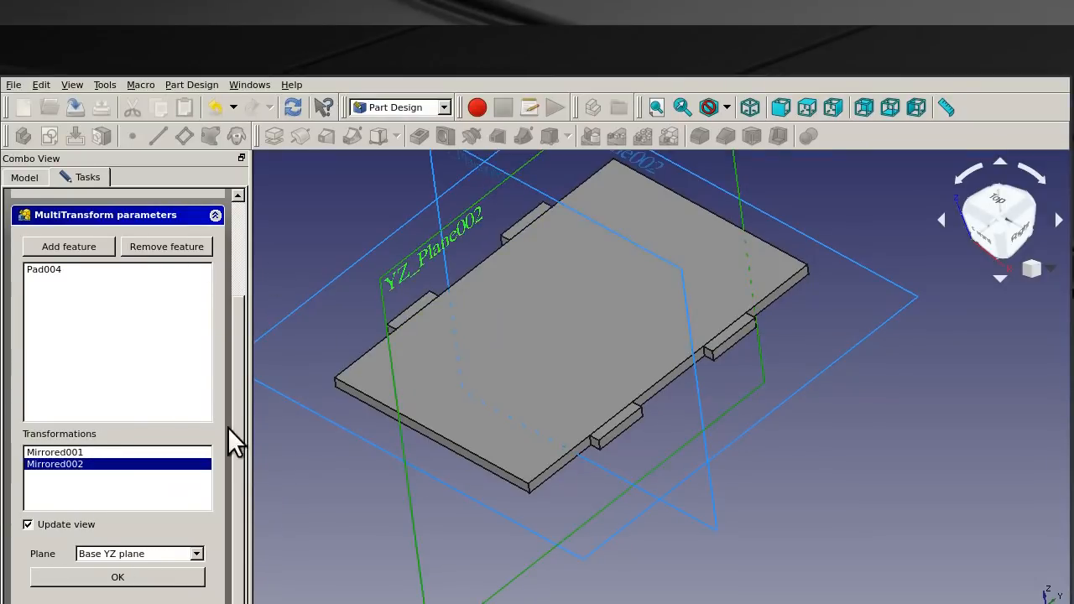
{"action": "scroll", "coordinate": [227, 427], "scroll_direction": "up", "scroll_amount": 3}
{"action": "left_click", "coordinate": [85, 213]}
Set the Refine property of the floor's MultiTransform001 to true
{"action": "left_click", "coordinate": [118, 331]}
{"action": "left_click", "coordinate": [148, 513]}
{"action": "left_click", "coordinate": [149, 514]}
{"action": "left_click", "coordinate": [205, 528]}
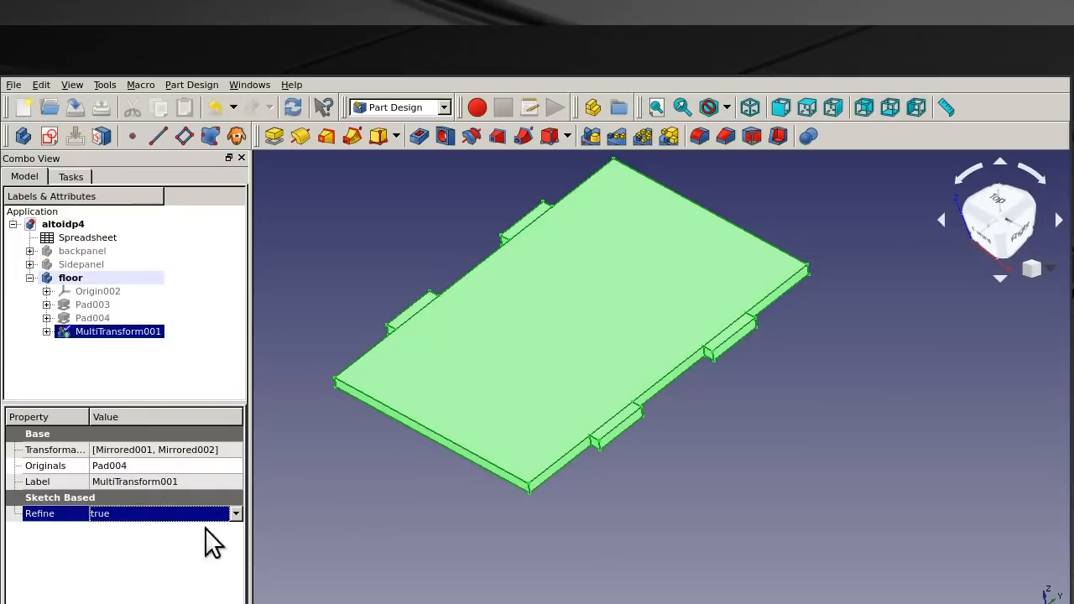
{"action": "left_click", "coordinate": [141, 281]}
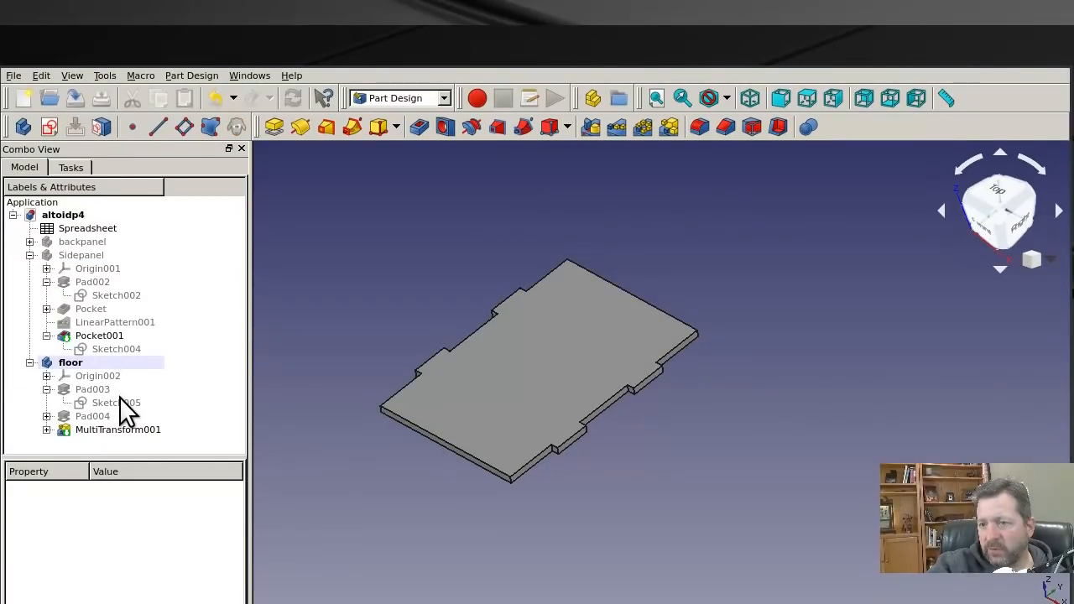
Check the constraints of the floor's base sketch, then hide the floor body and show the Sidepanel body
{"action": "double_click", "coordinate": [120, 397]}
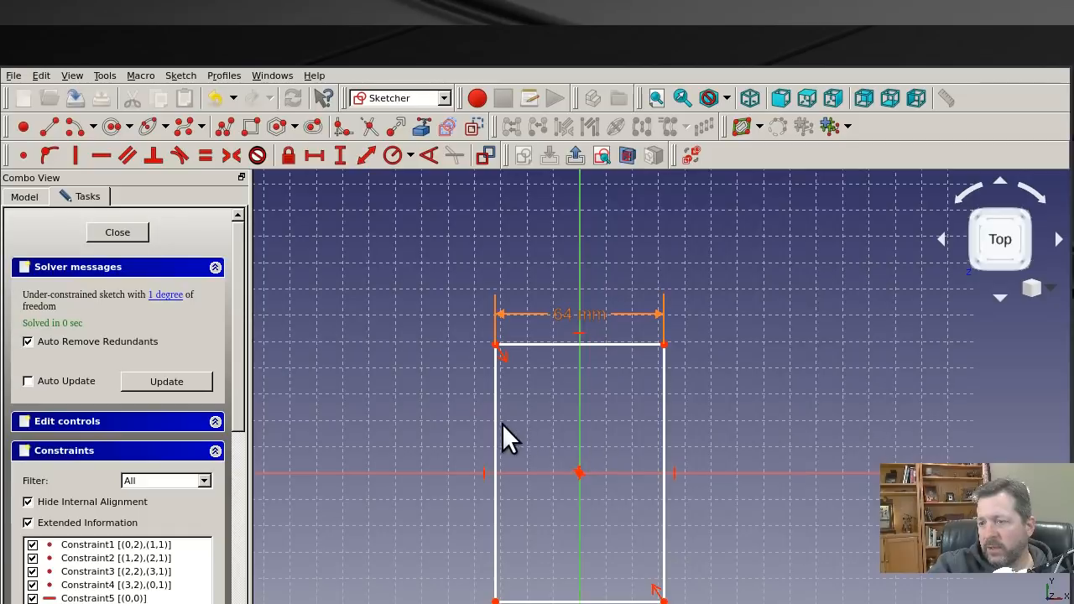
{"action": "left_click", "coordinate": [117, 232]}
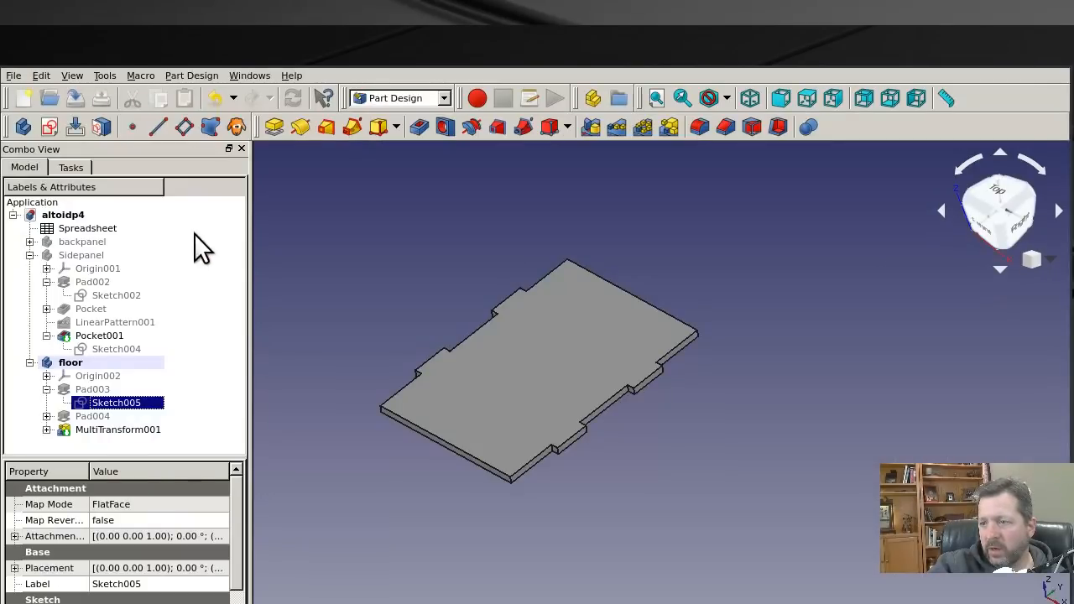
{"action": "left_click", "coordinate": [112, 360]}
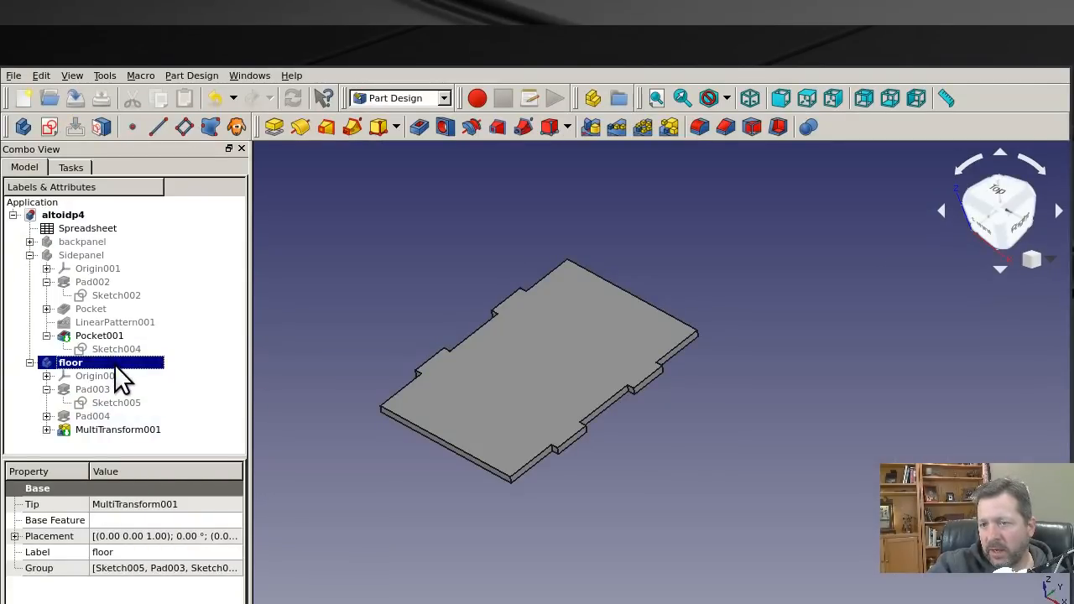
{"action": "key", "text": "space"}
{"action": "left_click", "coordinate": [86, 255]}
{"action": "key", "text": "space"}
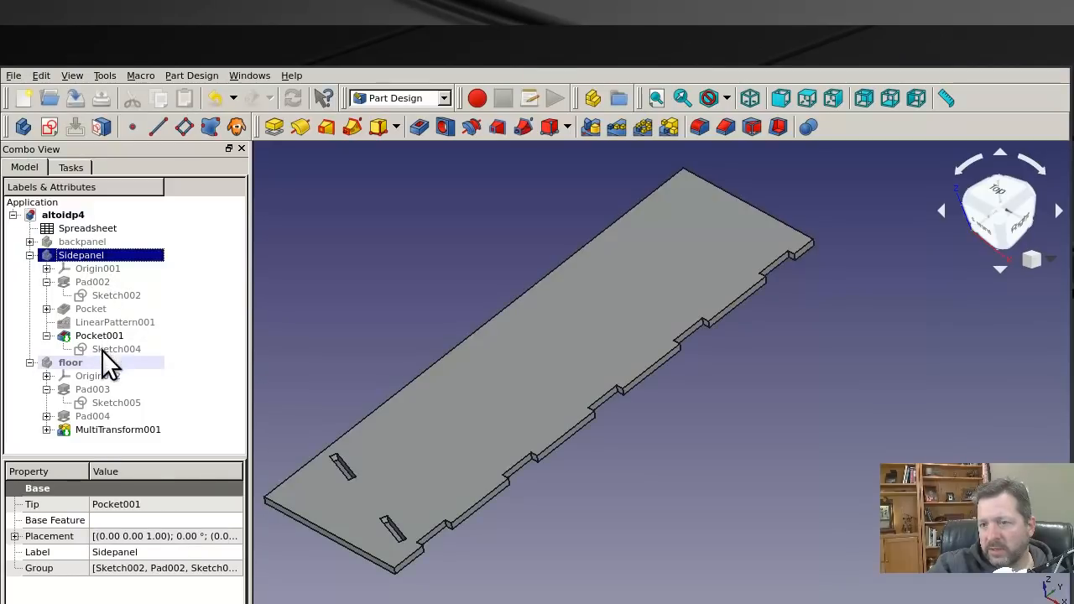
Open the side panel's slot sketch Sketch004, check the name of its 62 mm length constraint, and close the sketch
{"action": "left_click", "coordinate": [118, 347]}
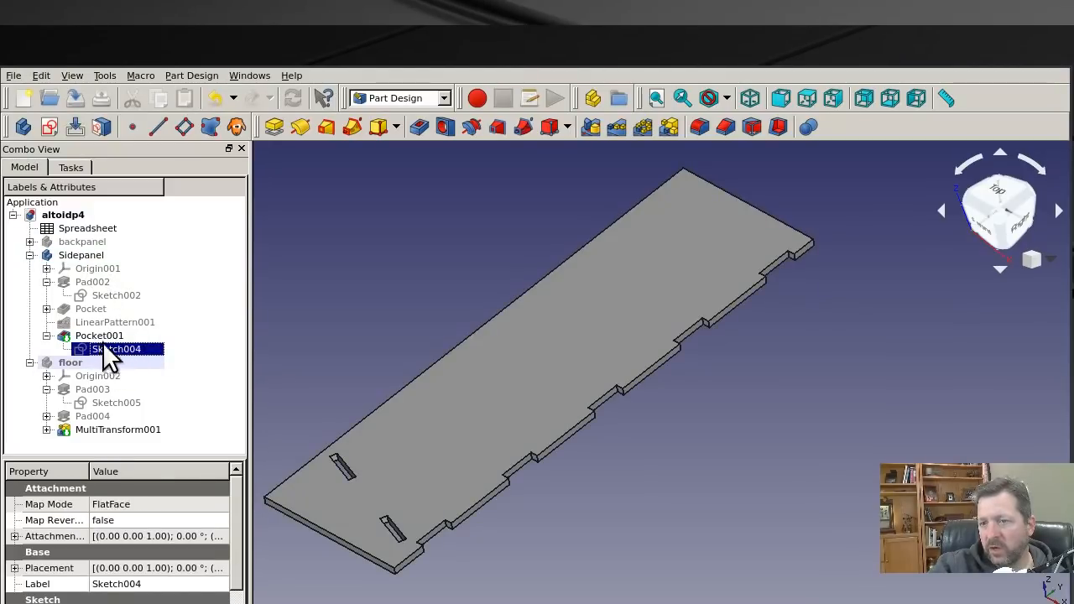
{"action": "double_click", "coordinate": [97, 348]}
{"action": "scroll", "coordinate": [450, 467], "scroll_direction": "up", "scroll_amount": 10}
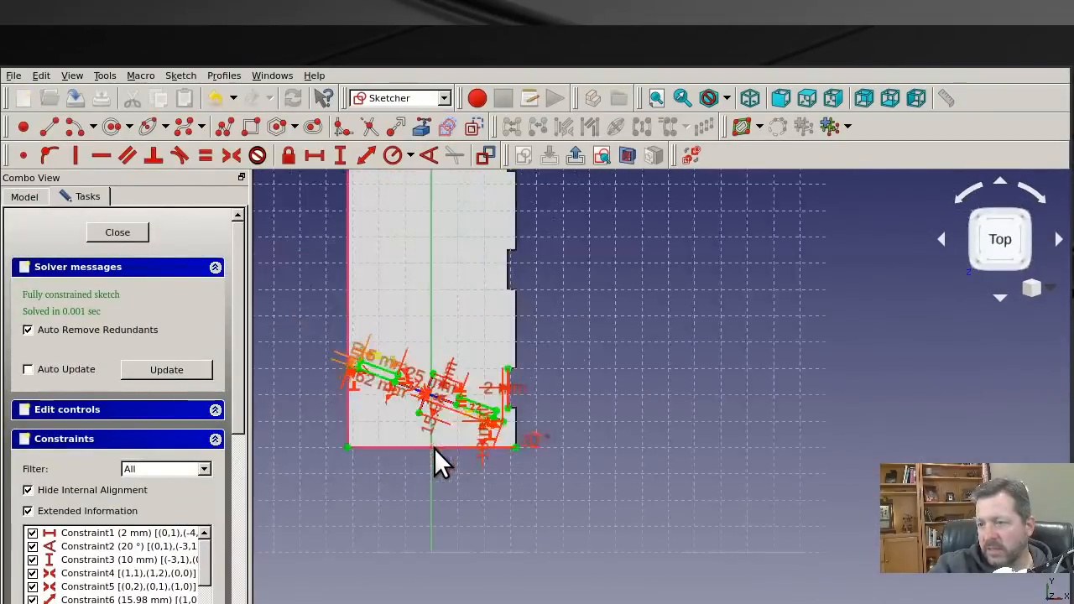
{"action": "scroll", "coordinate": [288, 280], "scroll_direction": "down", "scroll_amount": 4}
{"action": "scroll", "coordinate": [281, 273], "scroll_direction": "up", "scroll_amount": 4}
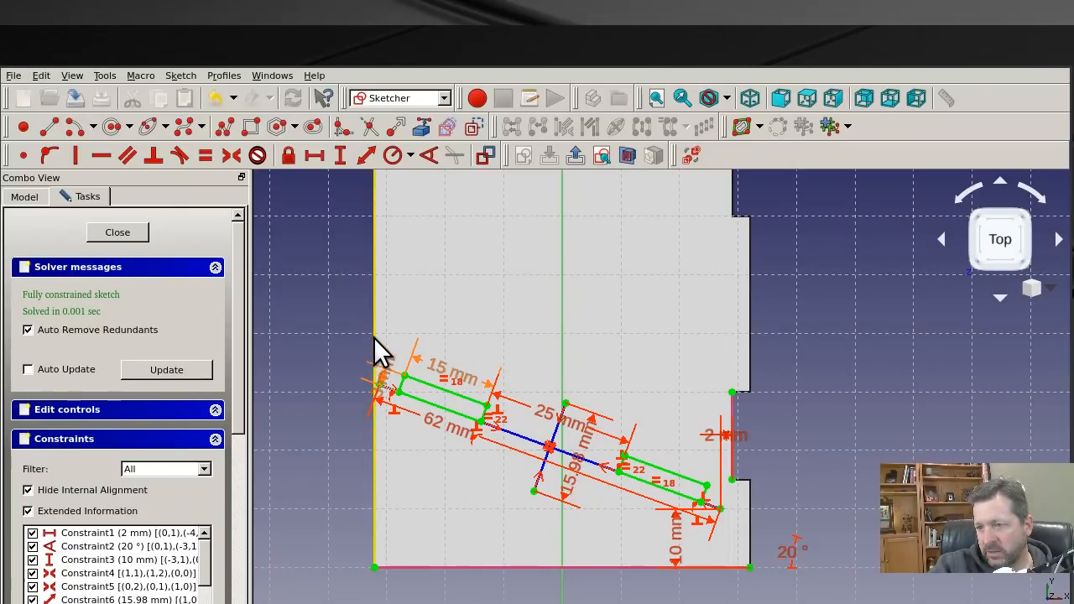
{"action": "scroll", "coordinate": [374, 395], "scroll_direction": "up", "scroll_amount": 4}
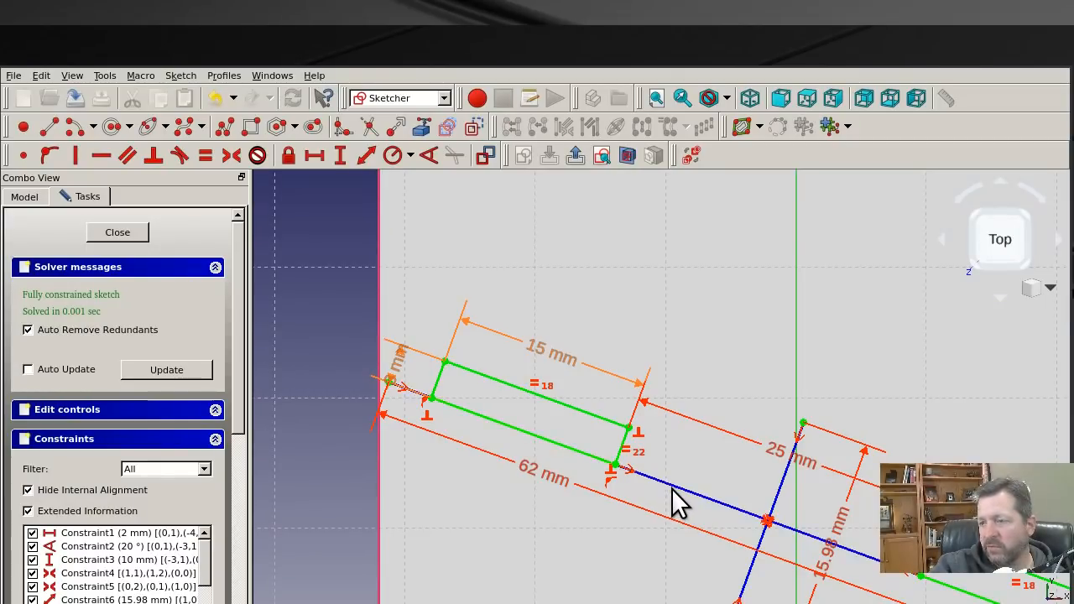
{"action": "left_click", "coordinate": [550, 475]}
{"action": "double_click", "coordinate": [550, 472]}
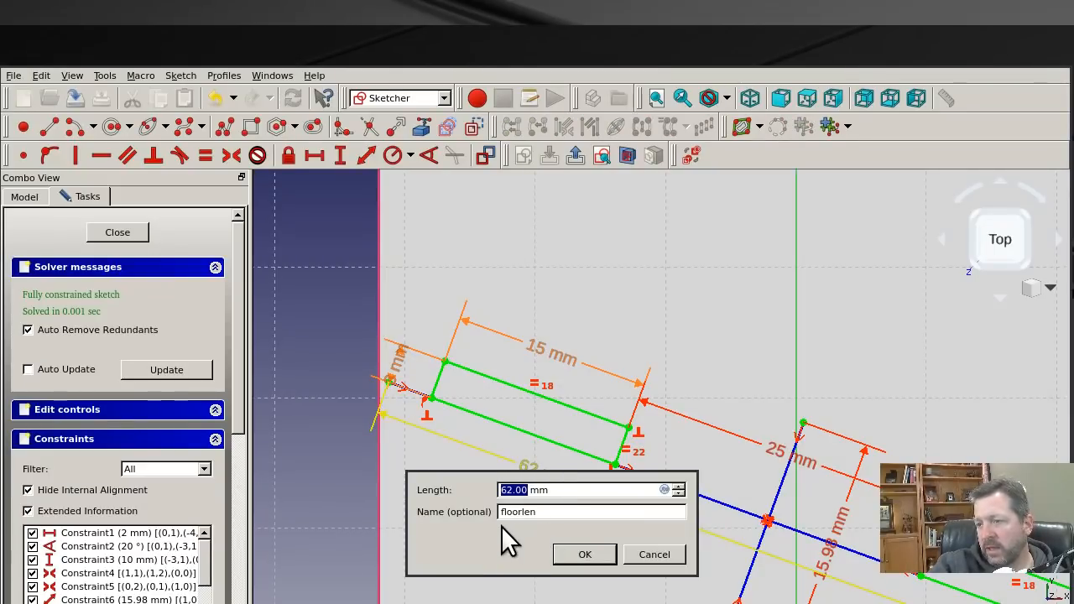
{"action": "left_click", "coordinate": [577, 512]}
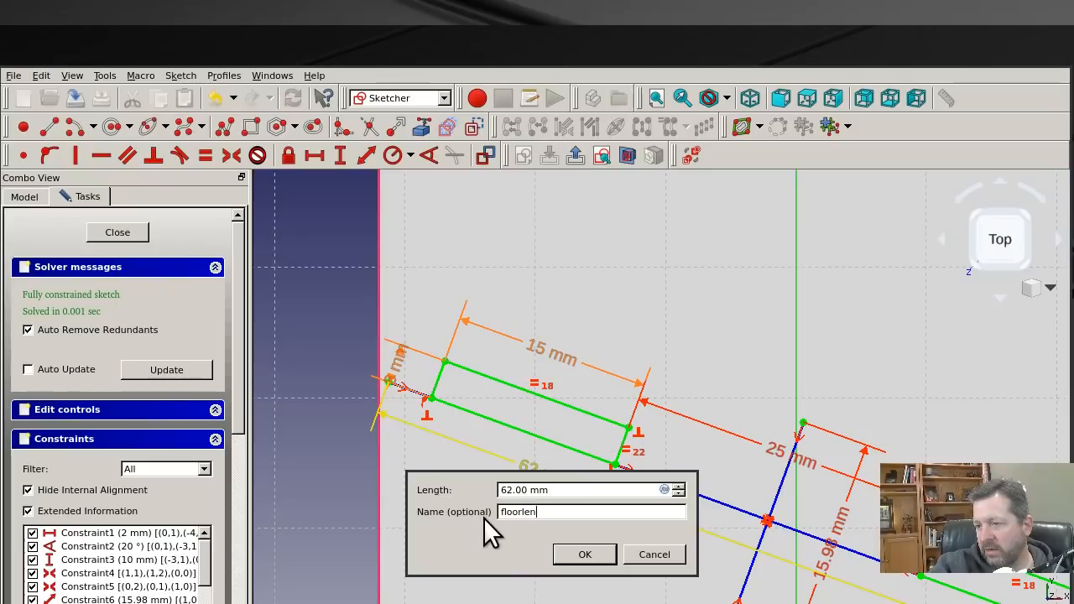
{"action": "key", "text": "ctrl+a"}
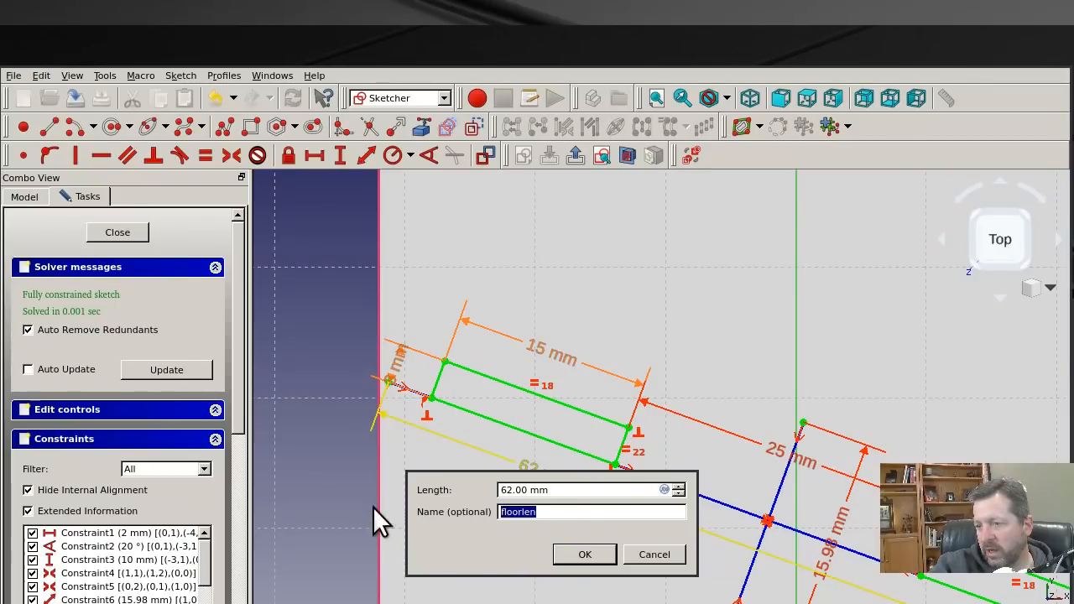
{"action": "left_click", "coordinate": [584, 553]}
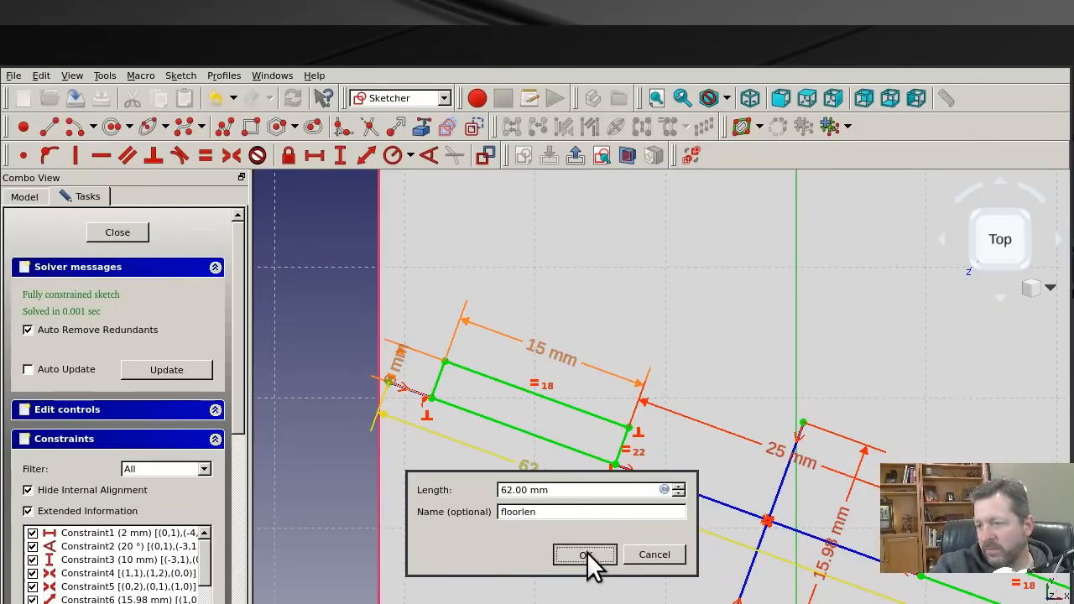
{"action": "left_click", "coordinate": [150, 231]}
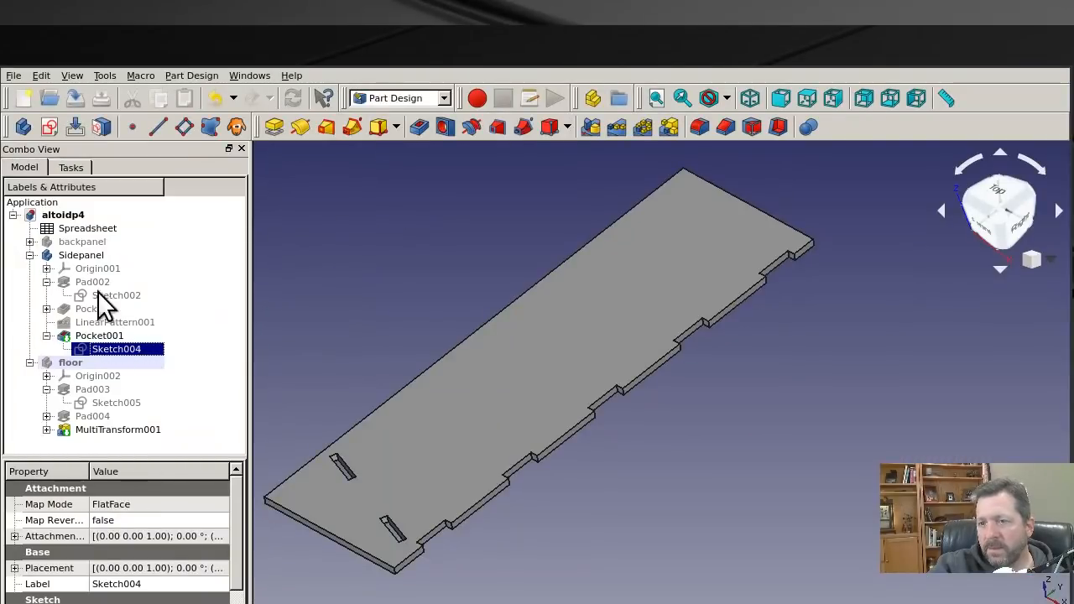
Hide the Sidepanel body and show the floor body
{"action": "left_click", "coordinate": [104, 245]}
{"action": "left_click", "coordinate": [103, 253]}
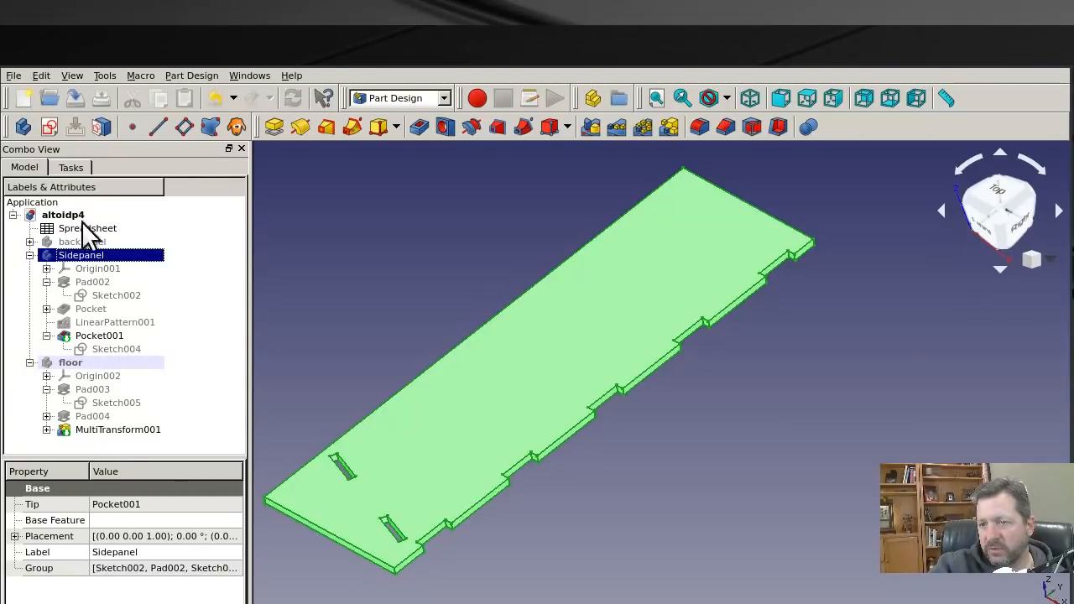
{"action": "key", "text": "space"}
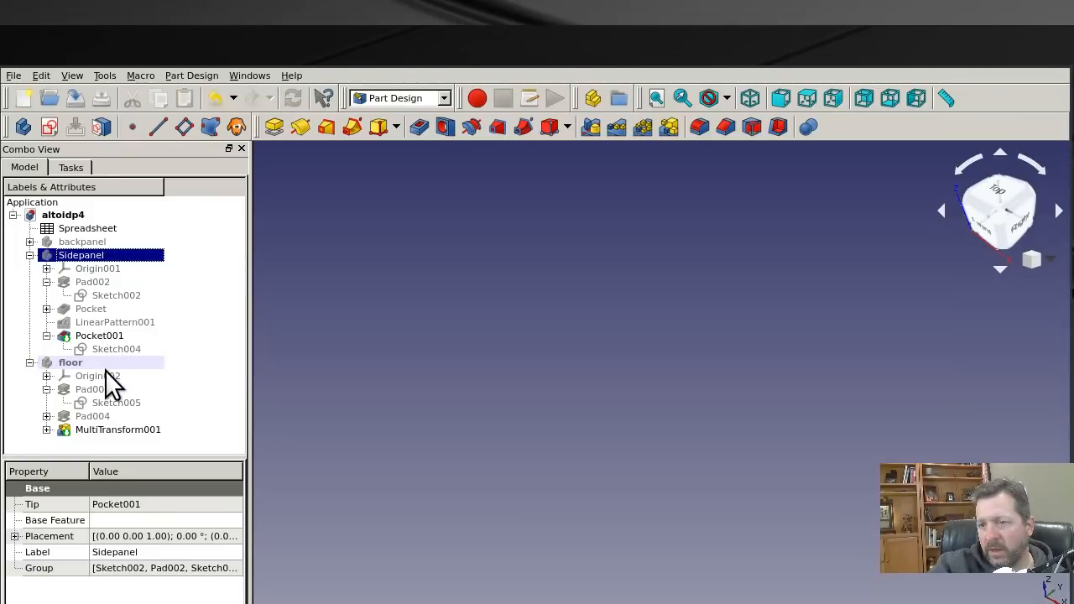
{"action": "left_click", "coordinate": [108, 362]}
{"action": "key", "text": "space"}
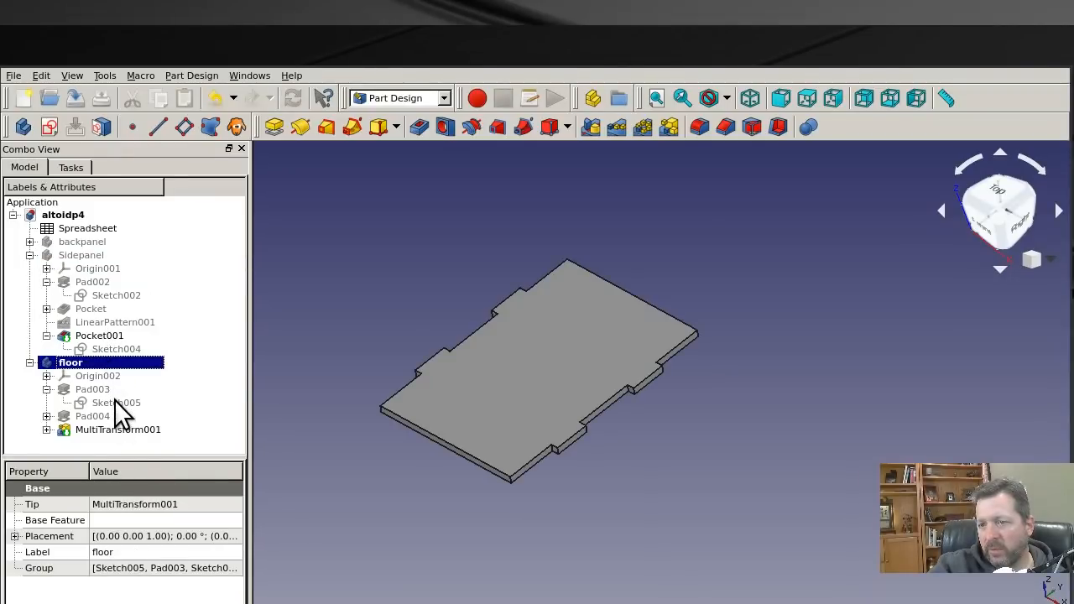
Open the floor's base sketch Sketch005, add a vertical length constraint to the rectangle's left edge, and start its expression with Sketch004
{"action": "double_click", "coordinate": [118, 402]}
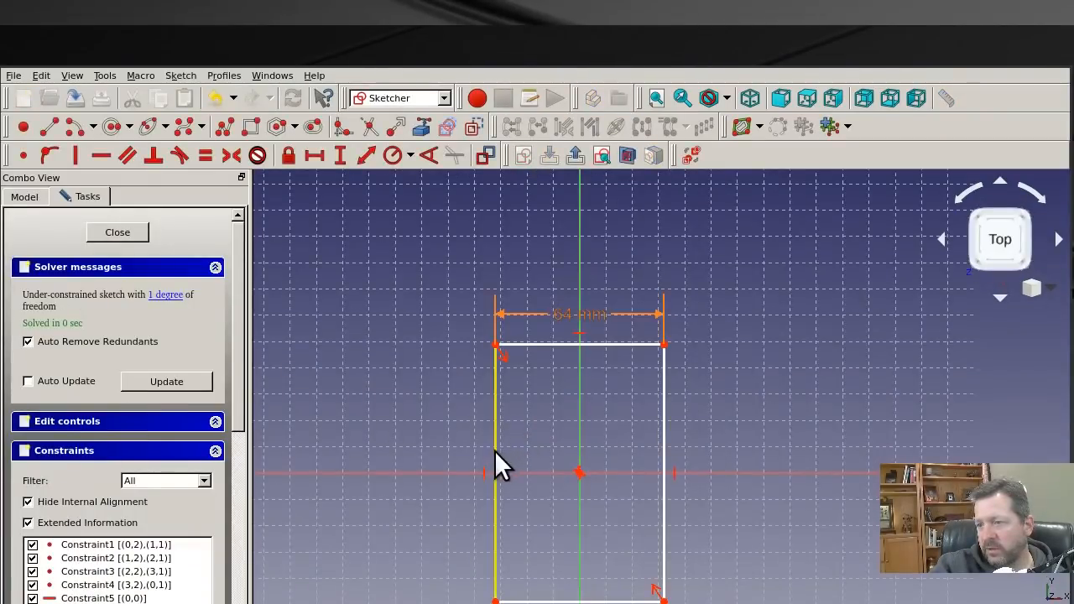
{"action": "left_click", "coordinate": [494, 443]}
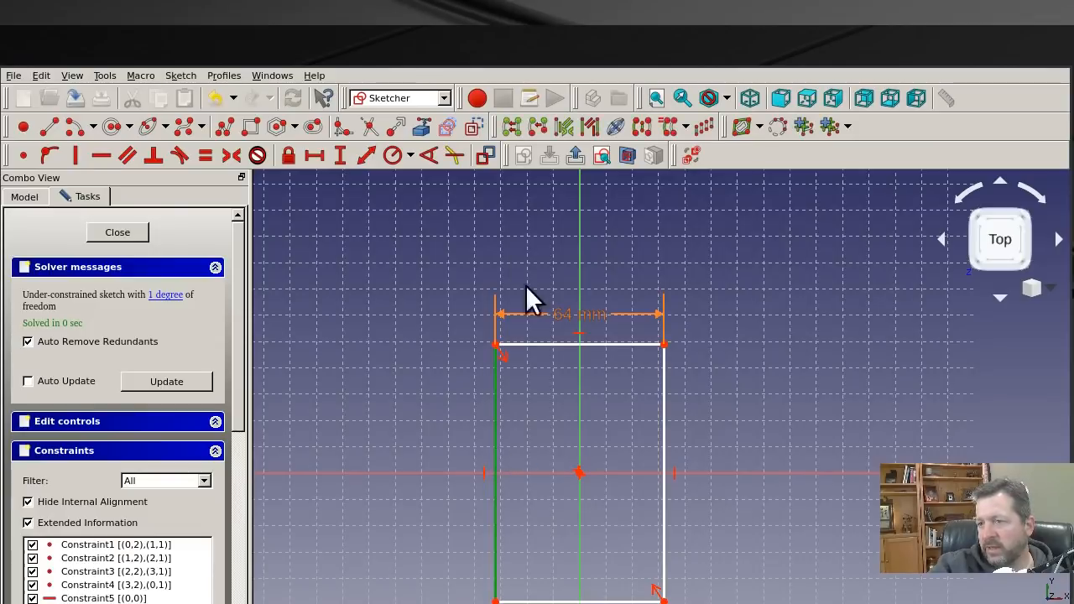
{"action": "left_click", "coordinate": [357, 153]}
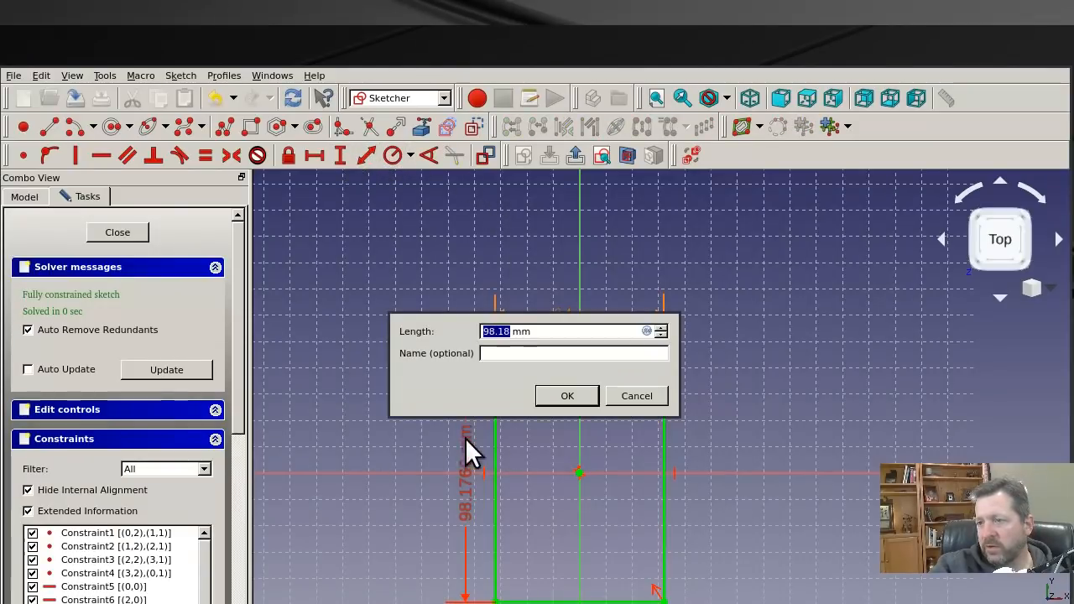
{"action": "left_click", "coordinate": [562, 354]}
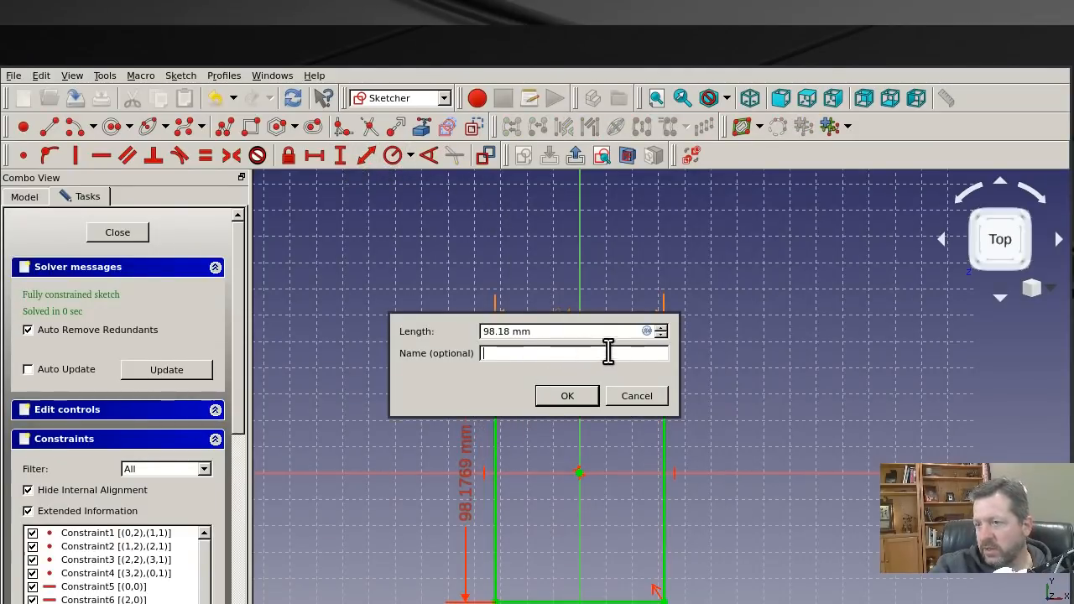
{"action": "left_click", "coordinate": [647, 331]}
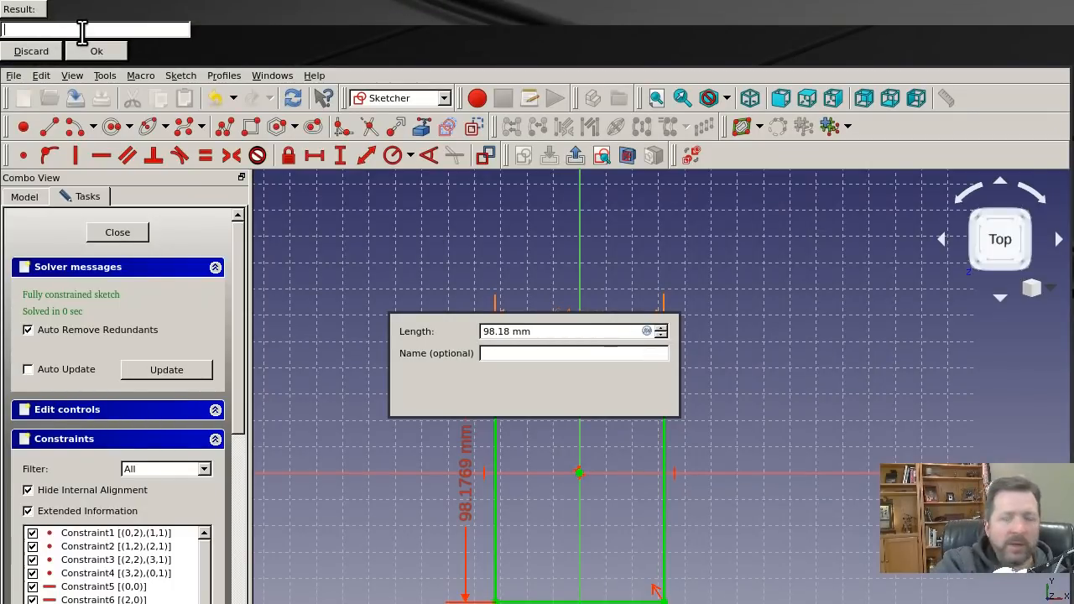
{"action": "type", "text": "Sk"}
{"action": "key", "text": "Down"}
{"action": "key", "text": "Down"}
{"action": "key", "text": "Down"}
{"action": "key", "text": "Down"}
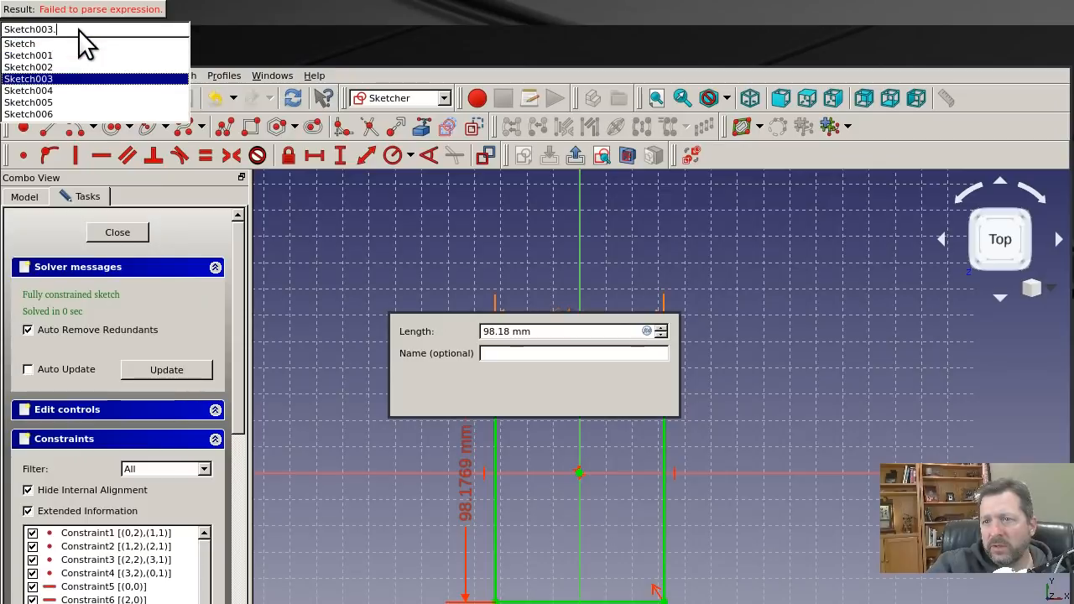
{"action": "key", "text": "Down"}
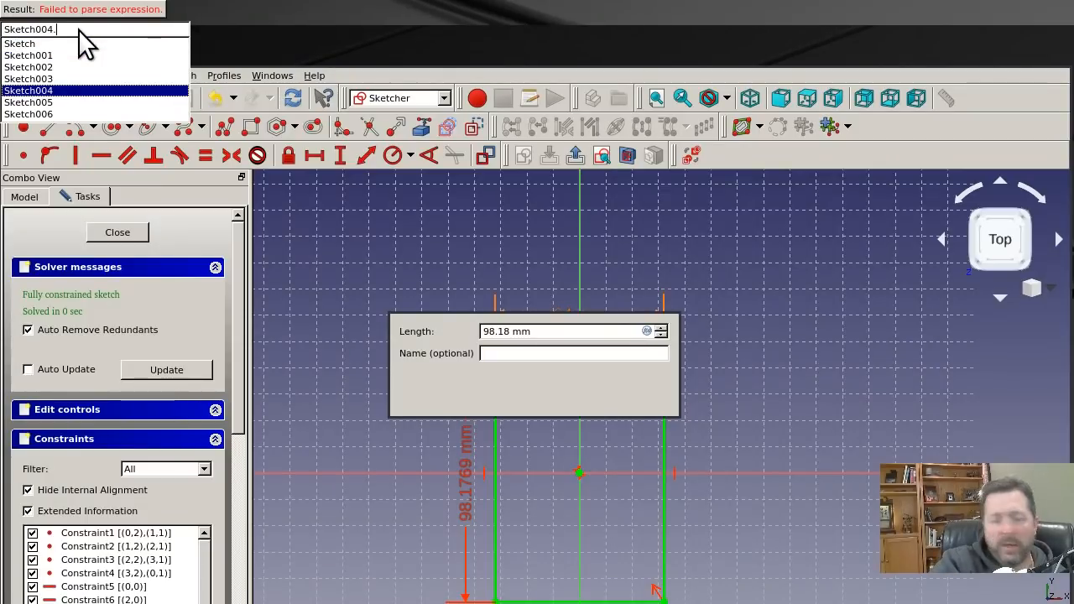
Try floorlen directly after Sketch004 in the length expression, then strip the expression back to the sketch reference
{"action": "type", "text": "floorlen"}
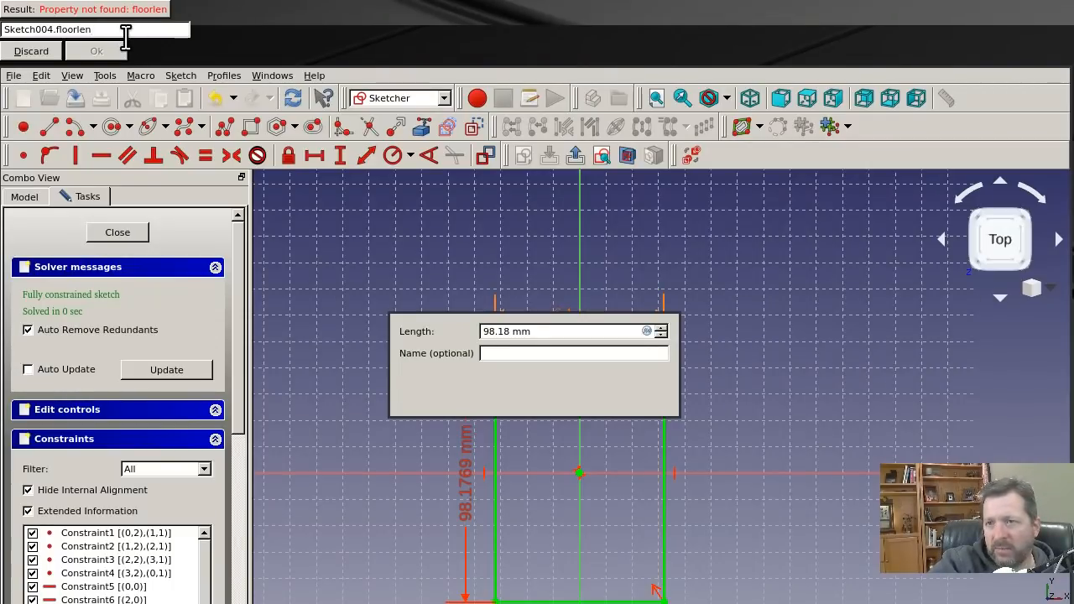
{"action": "key", "text": "BackSpace"}
{"action": "key", "text": "BackSpace"}
{"action": "key", "text": "BackSpace"}
{"action": "key", "text": "BackSpace"}
{"action": "key", "text": "BackSpace"}
{"action": "key", "text": "BackSpace"}
{"action": "key", "text": "BackSpace"}
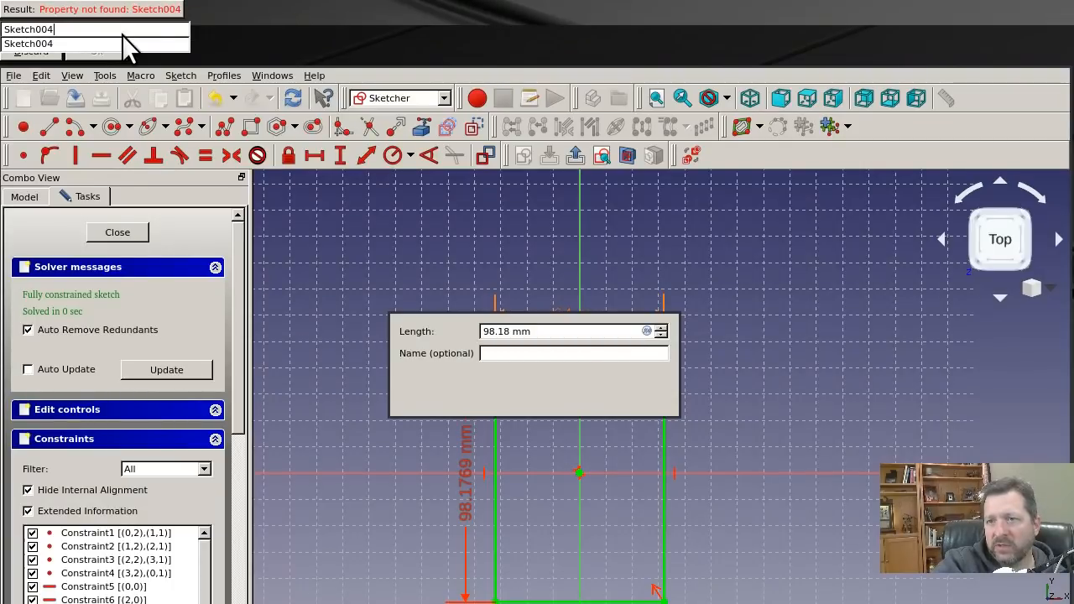
{"action": "type", "text": "."}
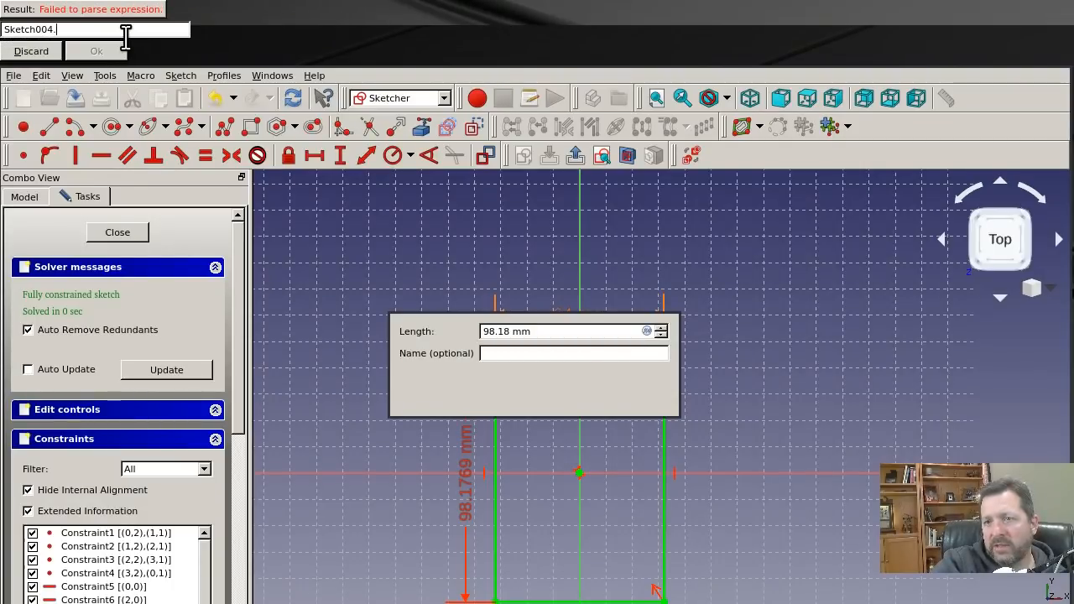
Link the left edge's length to Sketch004.Constraints.floorlen and accept the constraint
{"action": "type", "text": "C"}
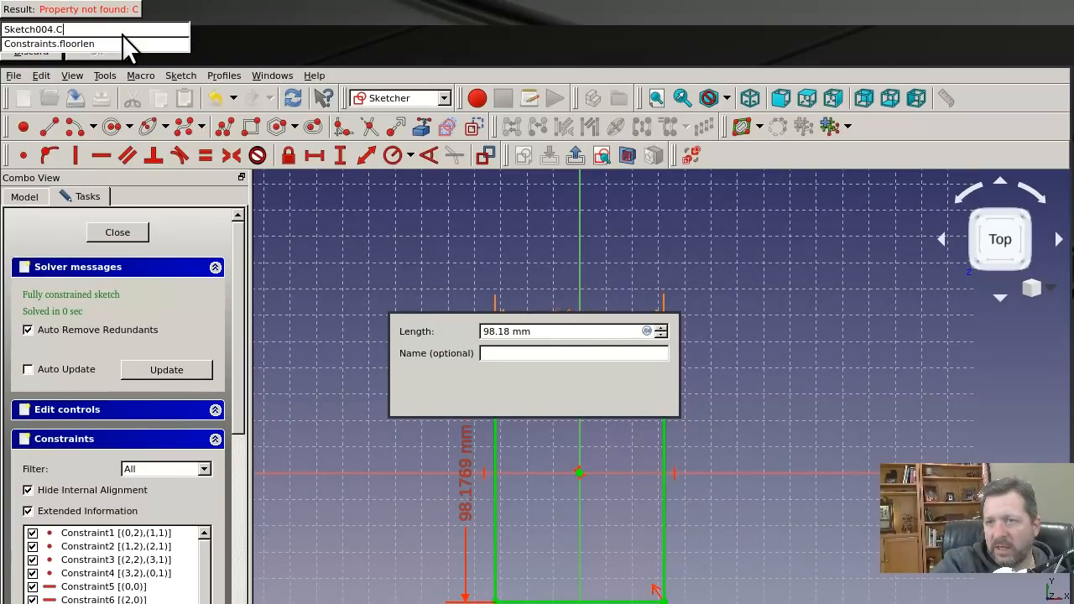
{"action": "key", "text": "Down"}
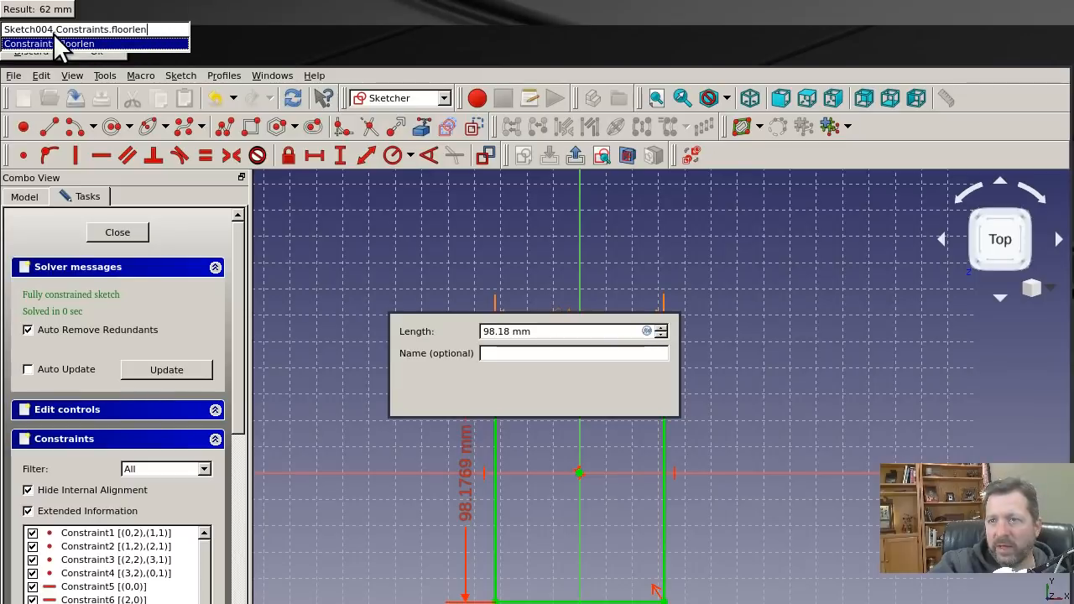
{"action": "left_click", "coordinate": [161, 43]}
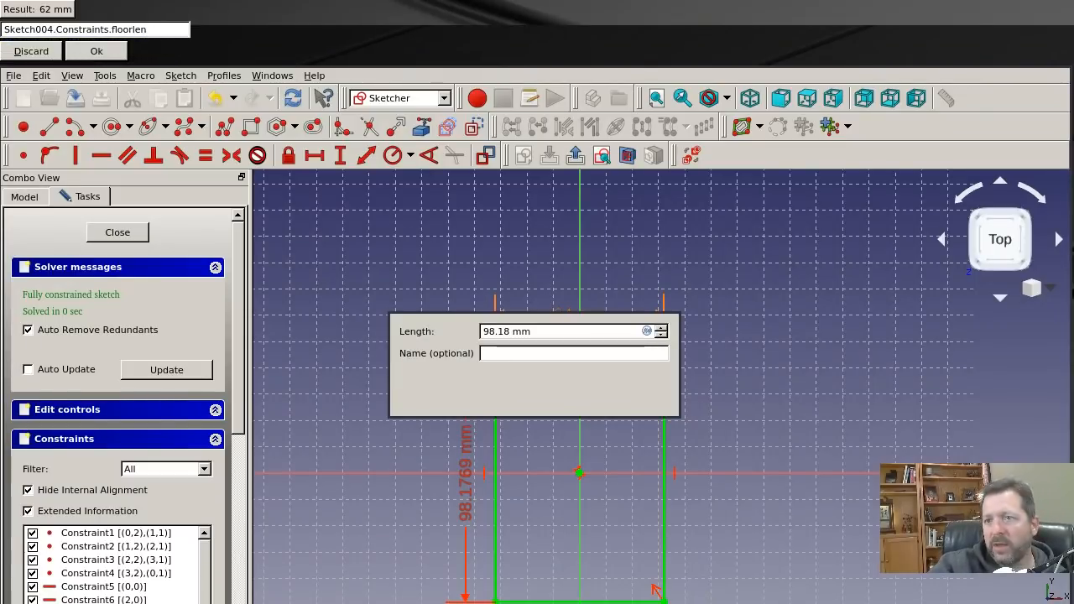
{"action": "left_click", "coordinate": [102, 49]}
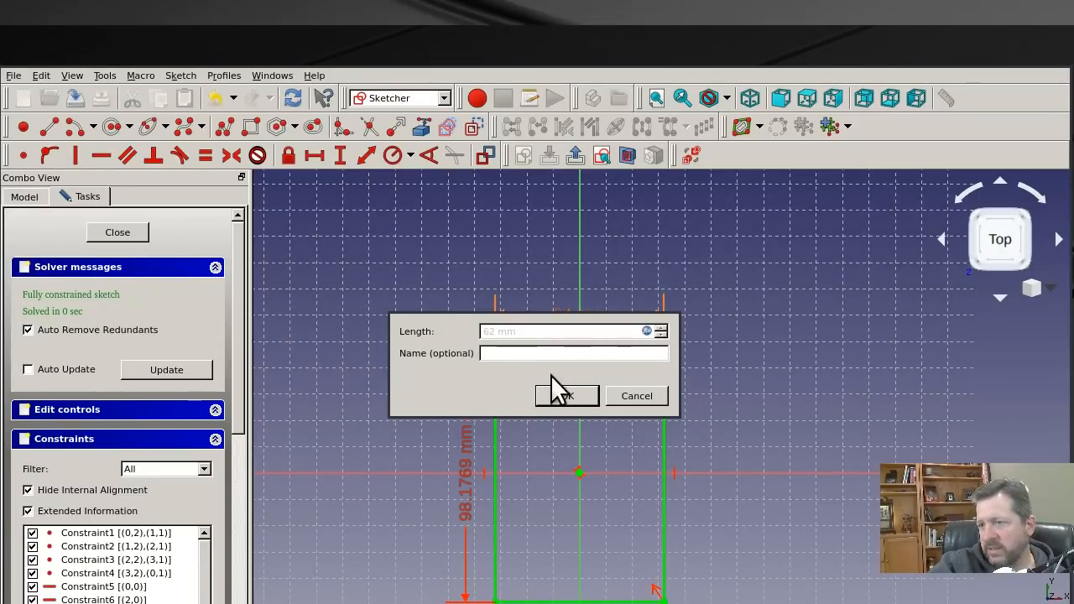
{"action": "left_click", "coordinate": [569, 396]}
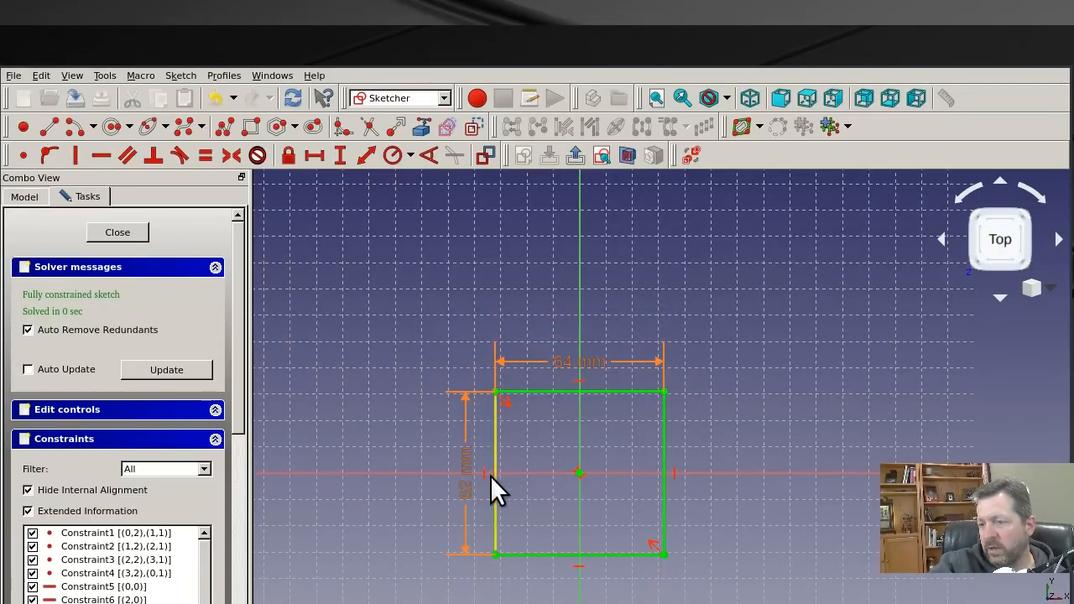
Move the vertical length dimension's label higher beside the rectangle and close the floor's base sketch
{"action": "left_click_drag", "start_coordinate": [464, 485], "coordinate": [451, 438]}
{"action": "left_click", "coordinate": [567, 461]}
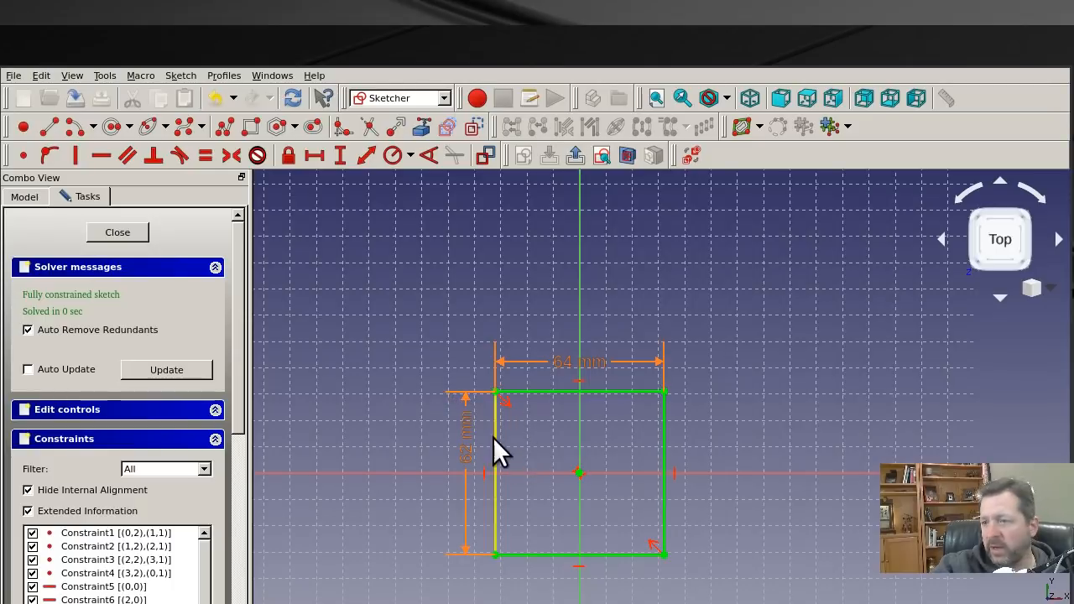
{"action": "left_click", "coordinate": [124, 234]}
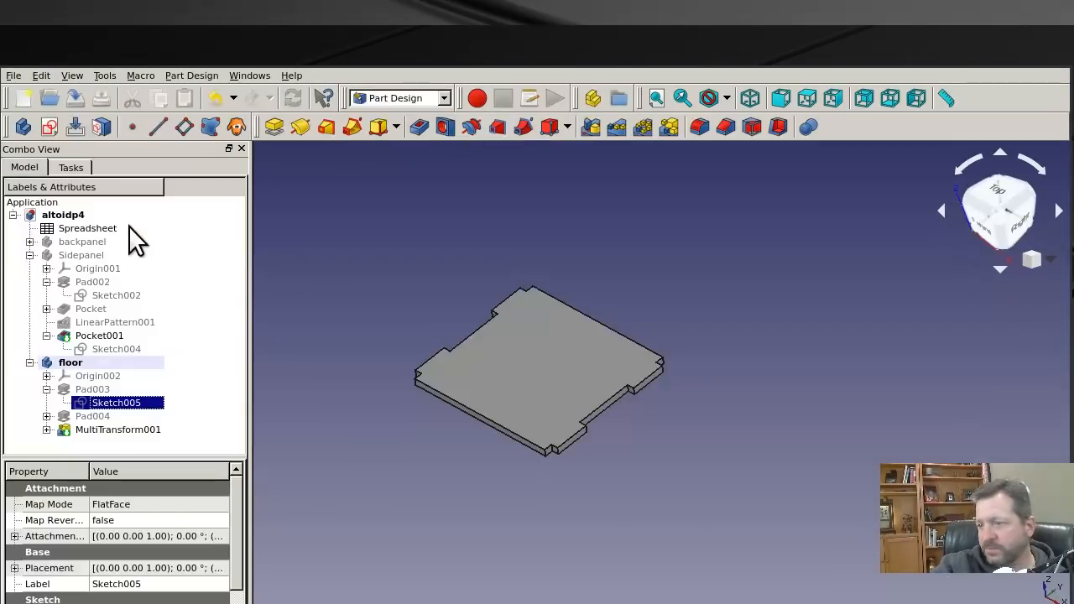